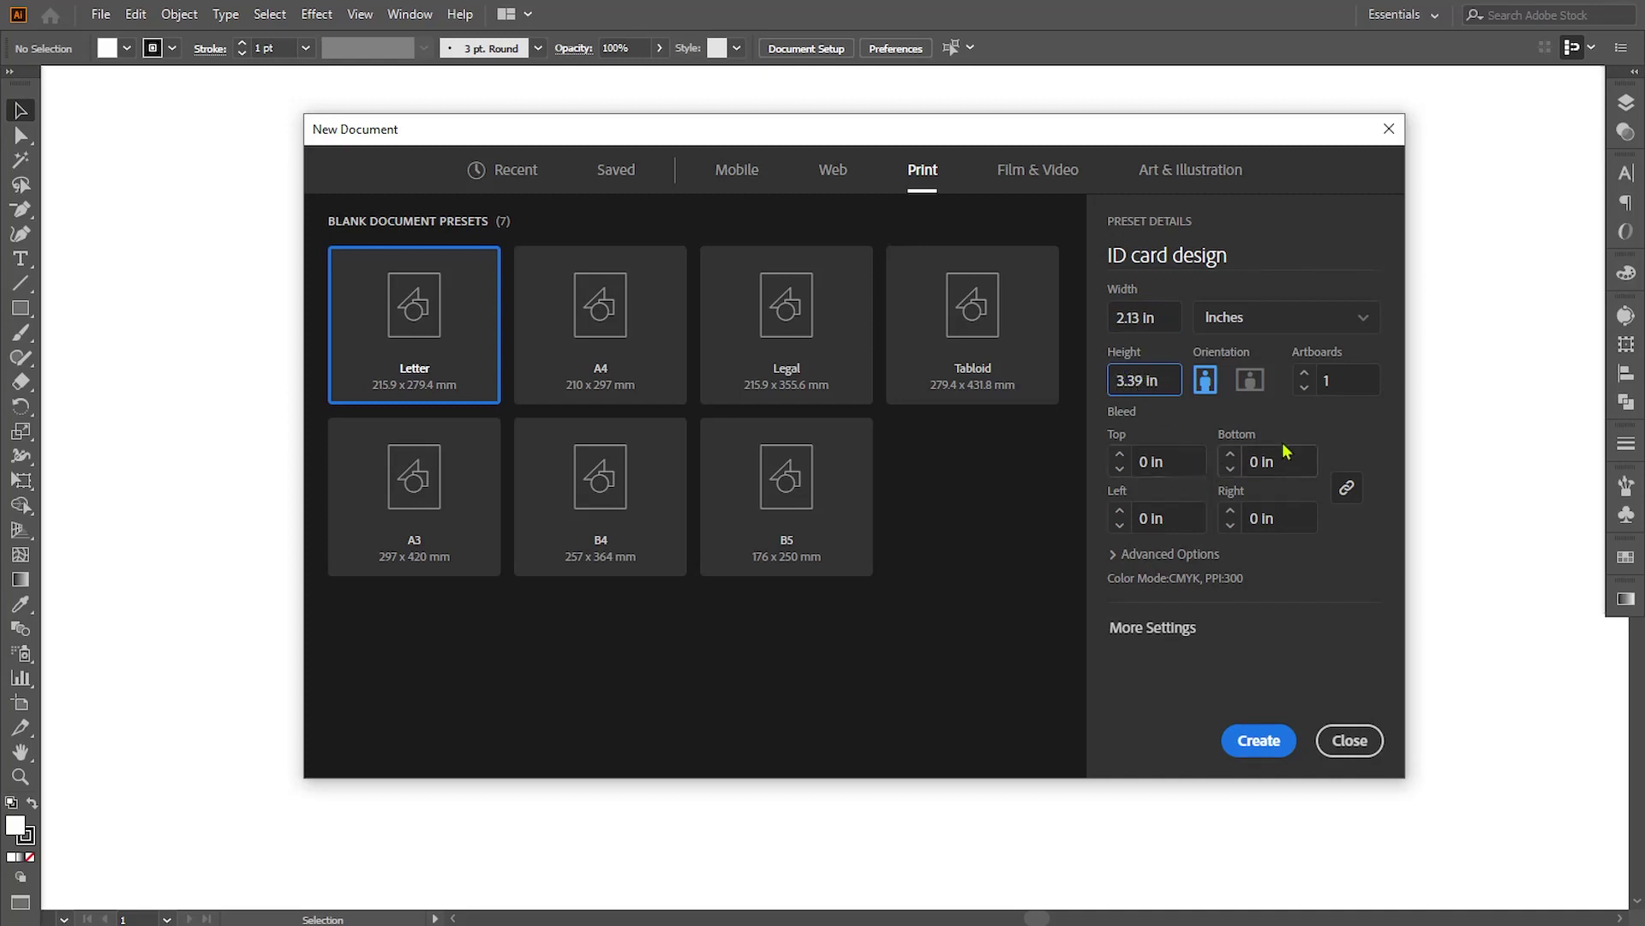
# Create the document with 2 artboards, a 0.125 in bleed on all sides and adjusted artboard spacing.
pyautogui.doubleClick(1322, 384)
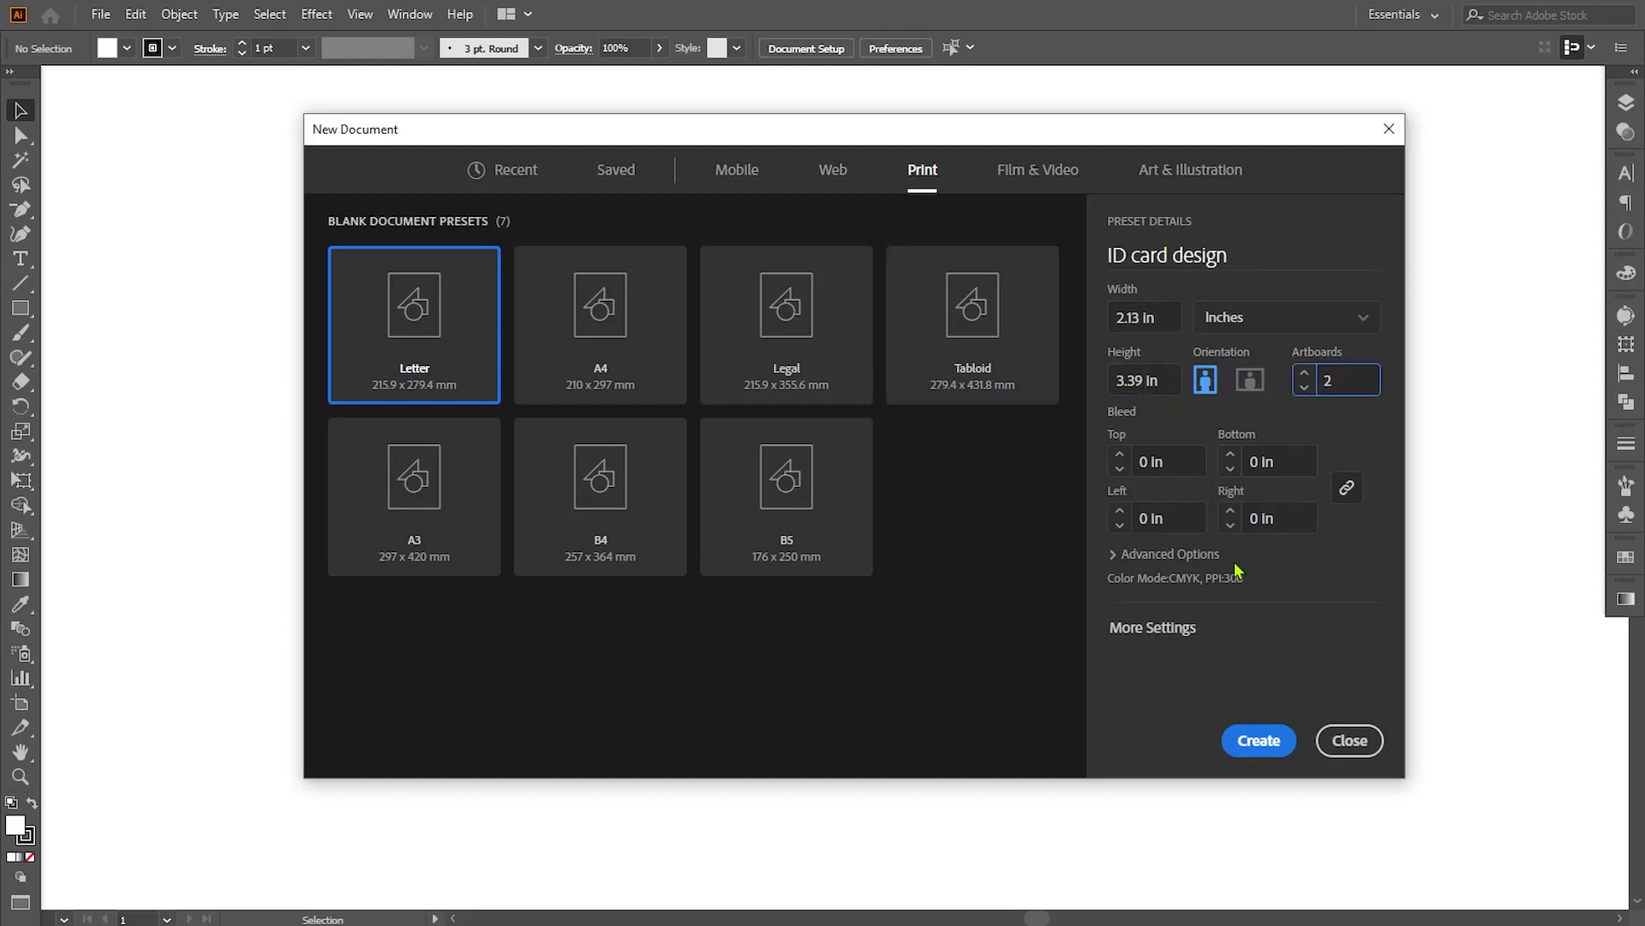
pyautogui.doubleClick(1149, 464)
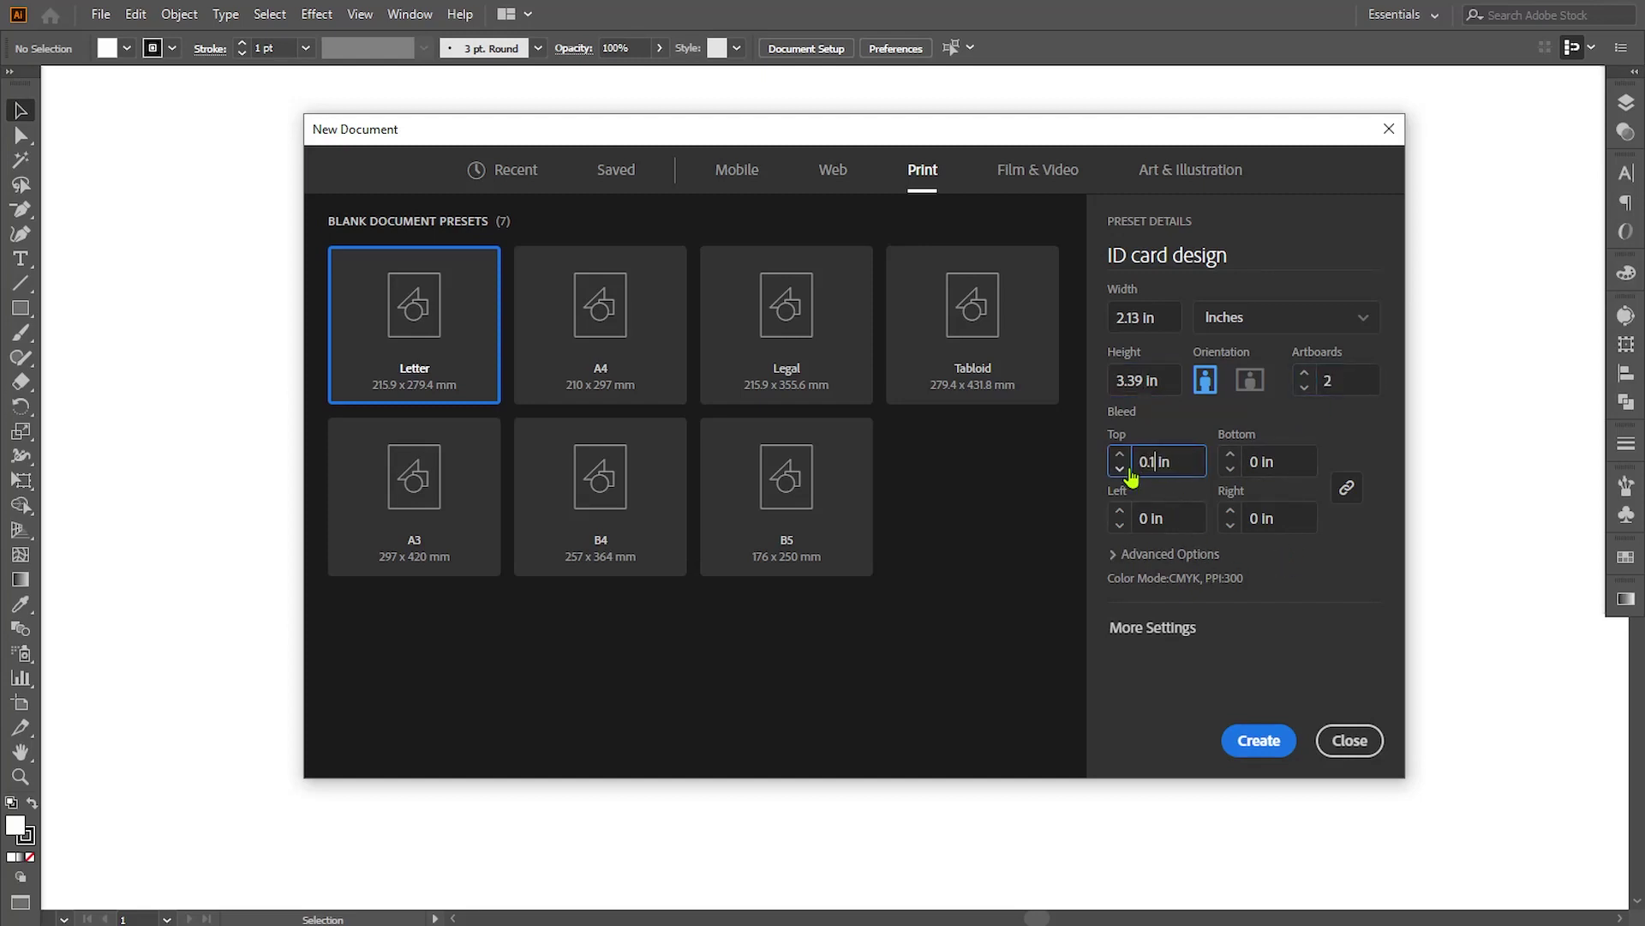
pyautogui.click(1165, 518)
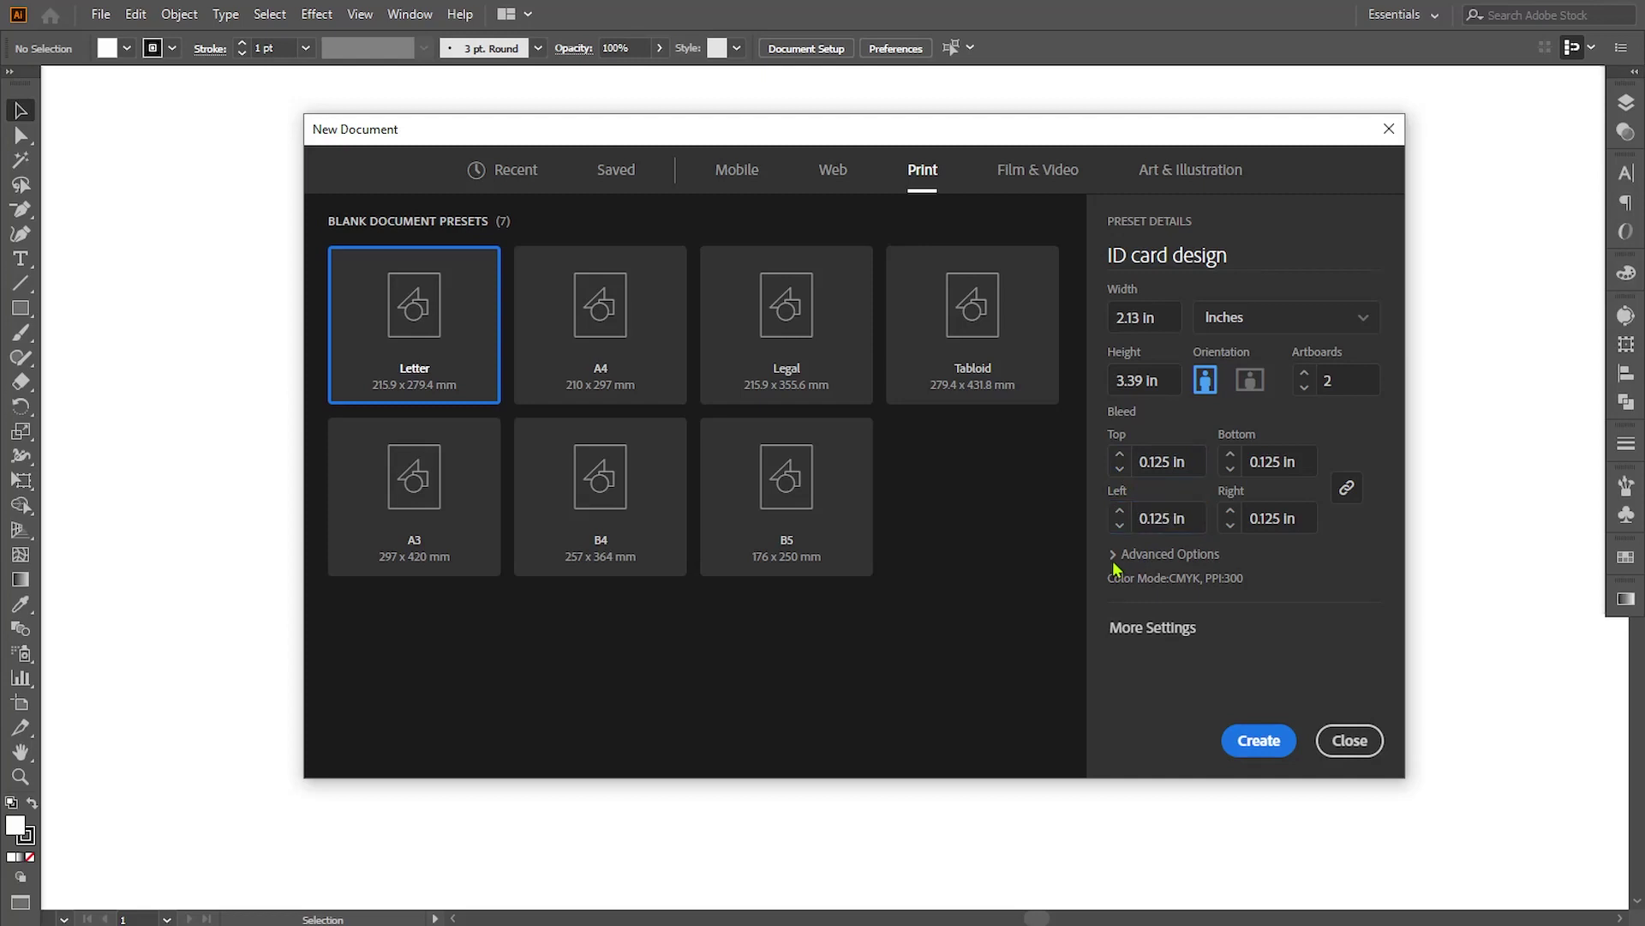
pyautogui.click(1116, 557)
pyautogui.click(1181, 690)
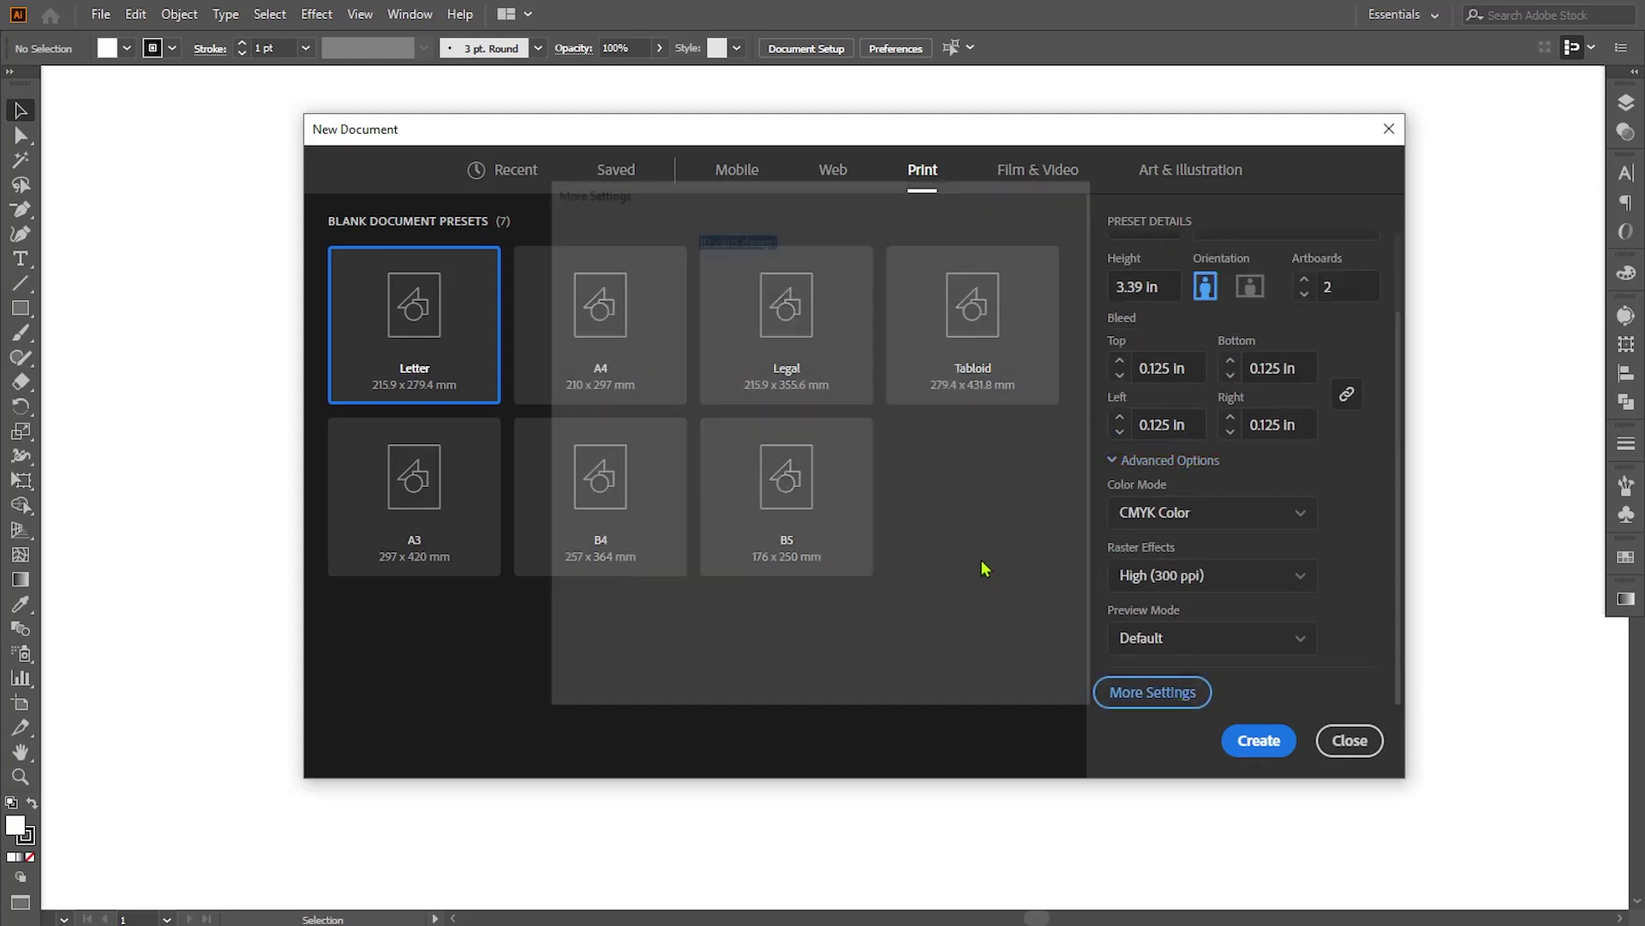
pyautogui.doubleClick(741, 334)
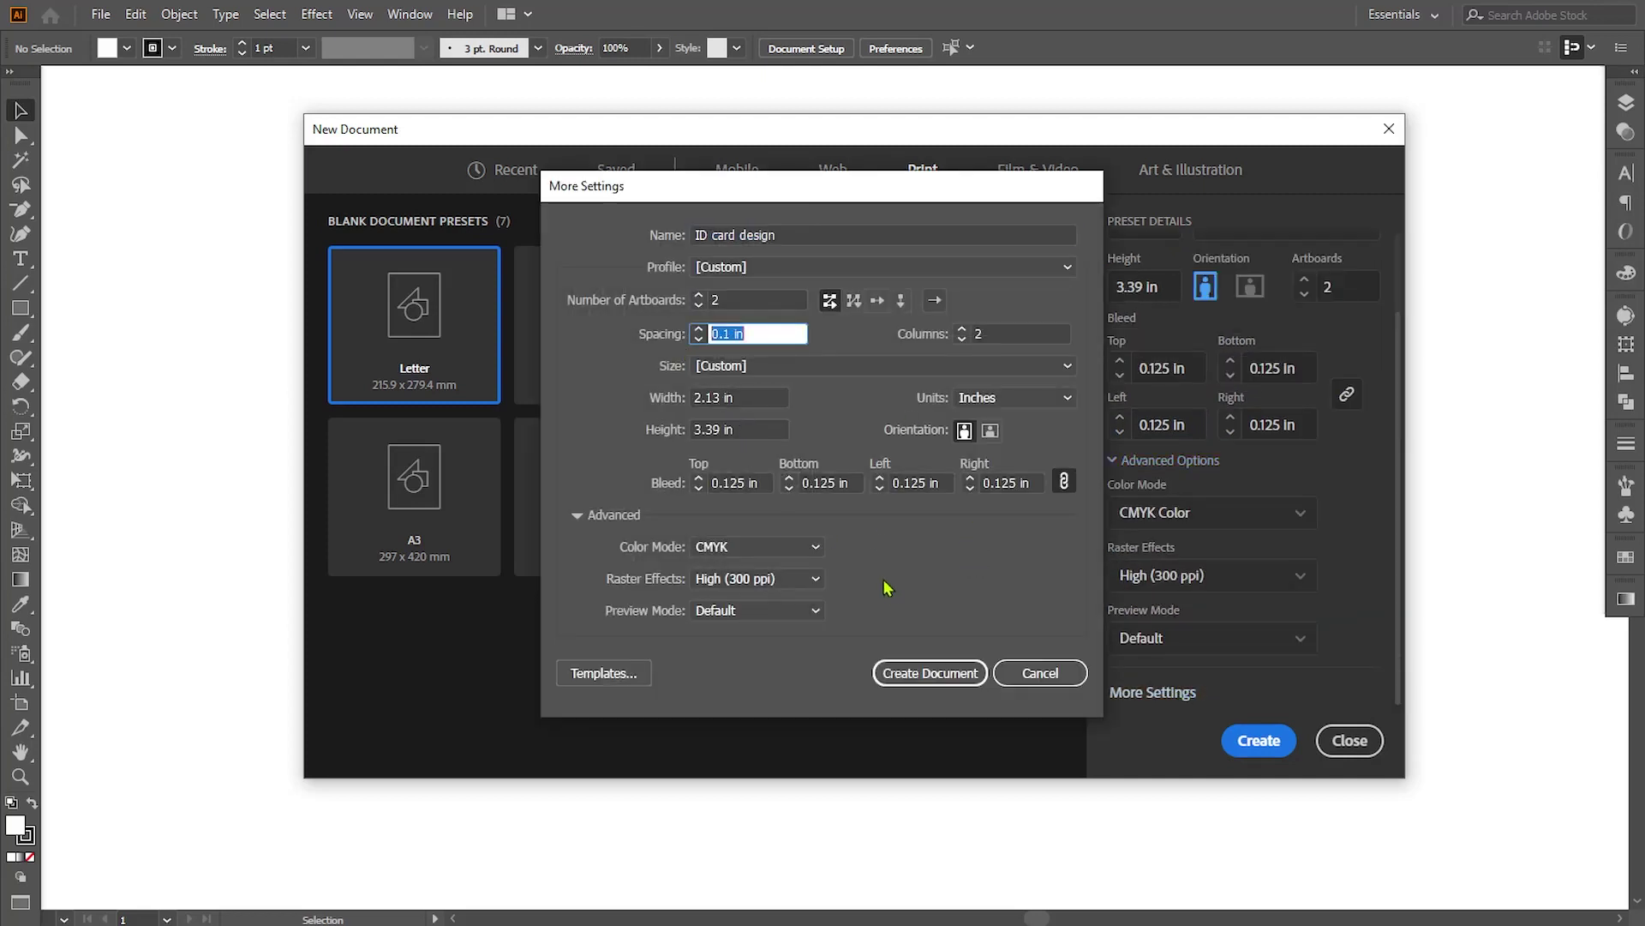
pyautogui.click(924, 665)
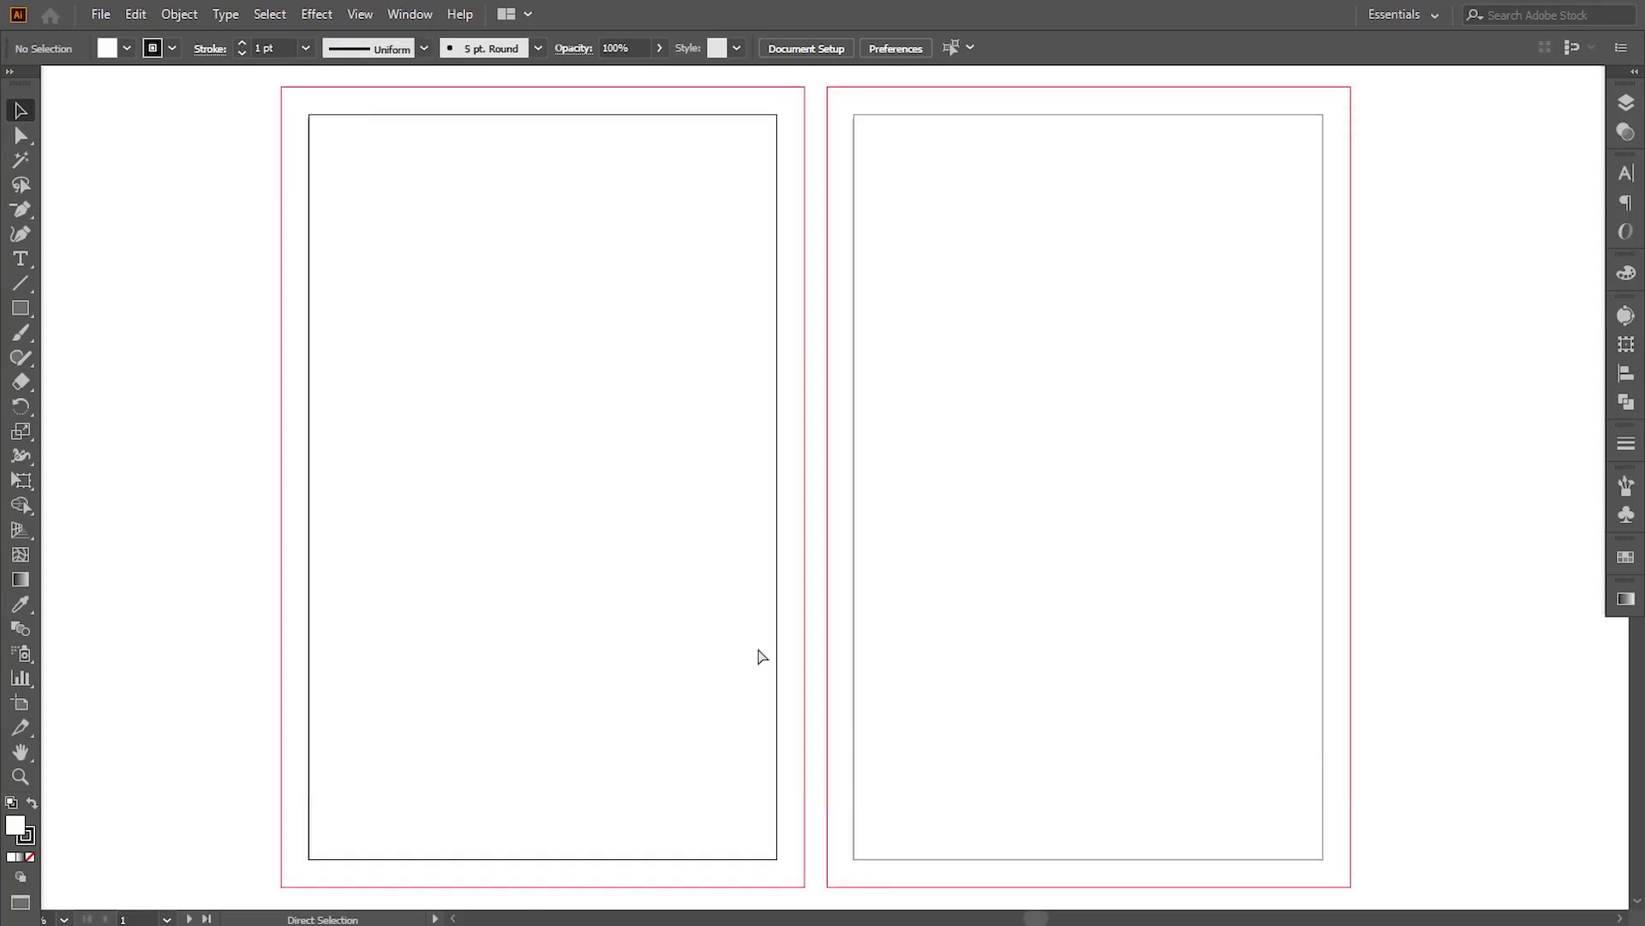
# Paste the prepared ID card content and move it to the left of the two artboards.
pyautogui.hotkey('ctrl', 'v')
pyautogui.hotkey('ctrl', '-')
pyautogui.hotkey('ctrl', '-')
pyautogui.hotkey('ctrl', '-')
pyautogui.hotkey('ctrl', '-')
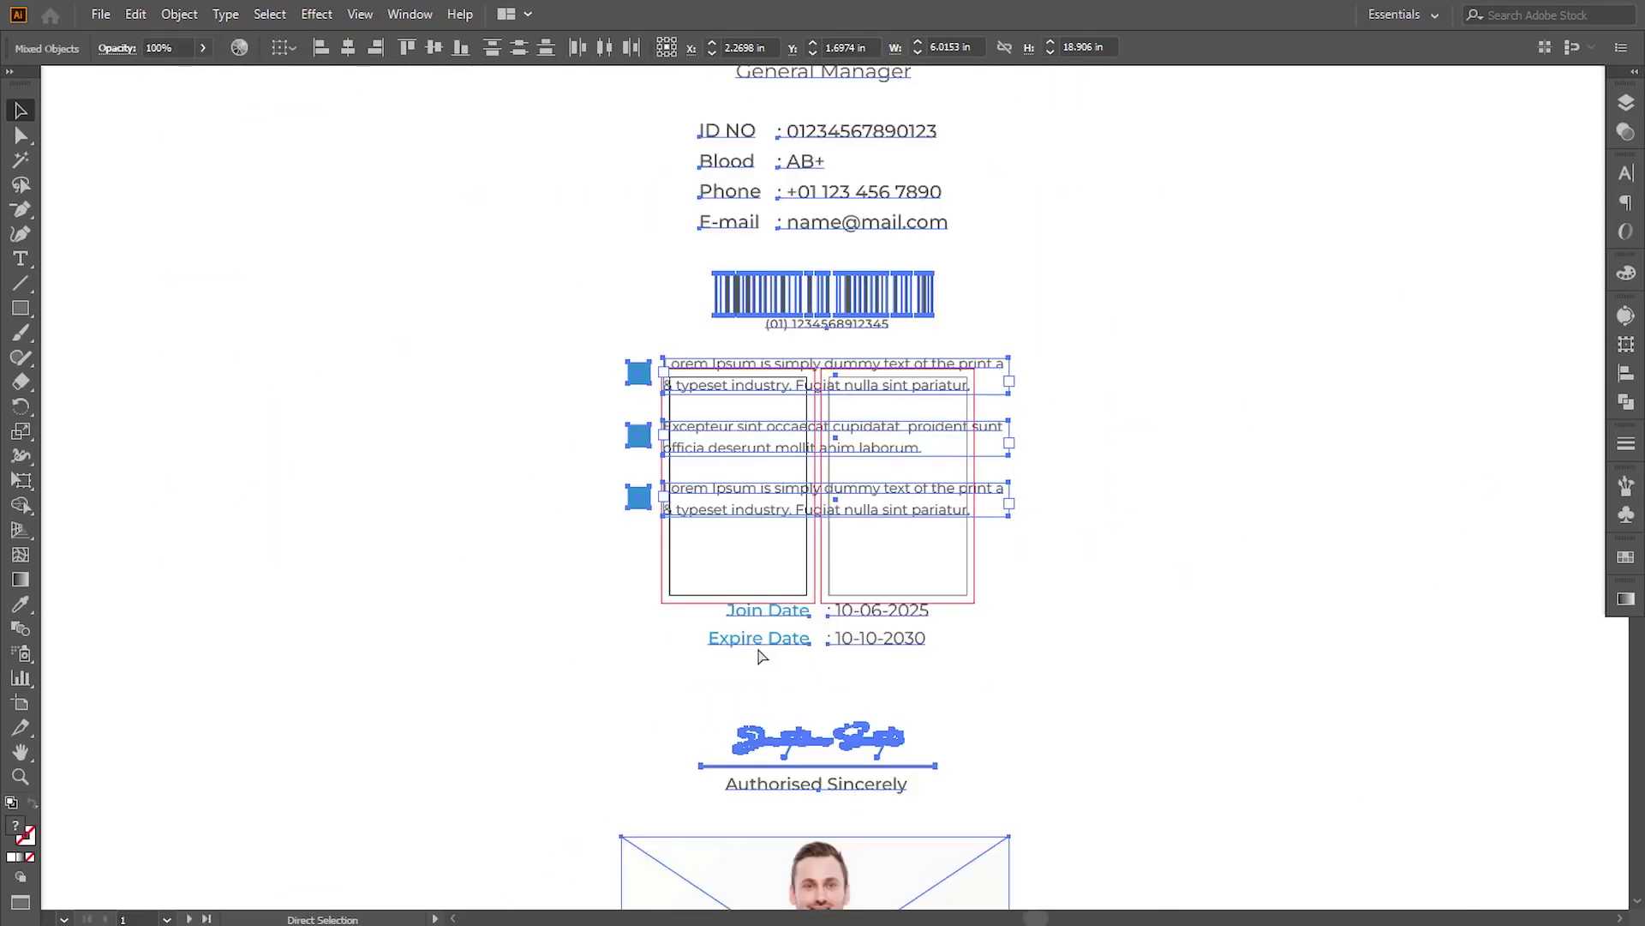
pyautogui.hotkey('ctrl', '-')
pyautogui.moveTo(812, 209); pyautogui.dragTo(601, 209)
pyautogui.click(933, 504)
# Draw a 2.13 by 3.39 in rectangle exactly covering the first artboard.
pyautogui.hotkey('ctrl', '+')
pyautogui.hotkey('ctrl', '+')
pyautogui.hotkey('ctrl', '+')
pyautogui.hotkey('ctrl', '+')
pyautogui.hotkey('ctrl', '+')
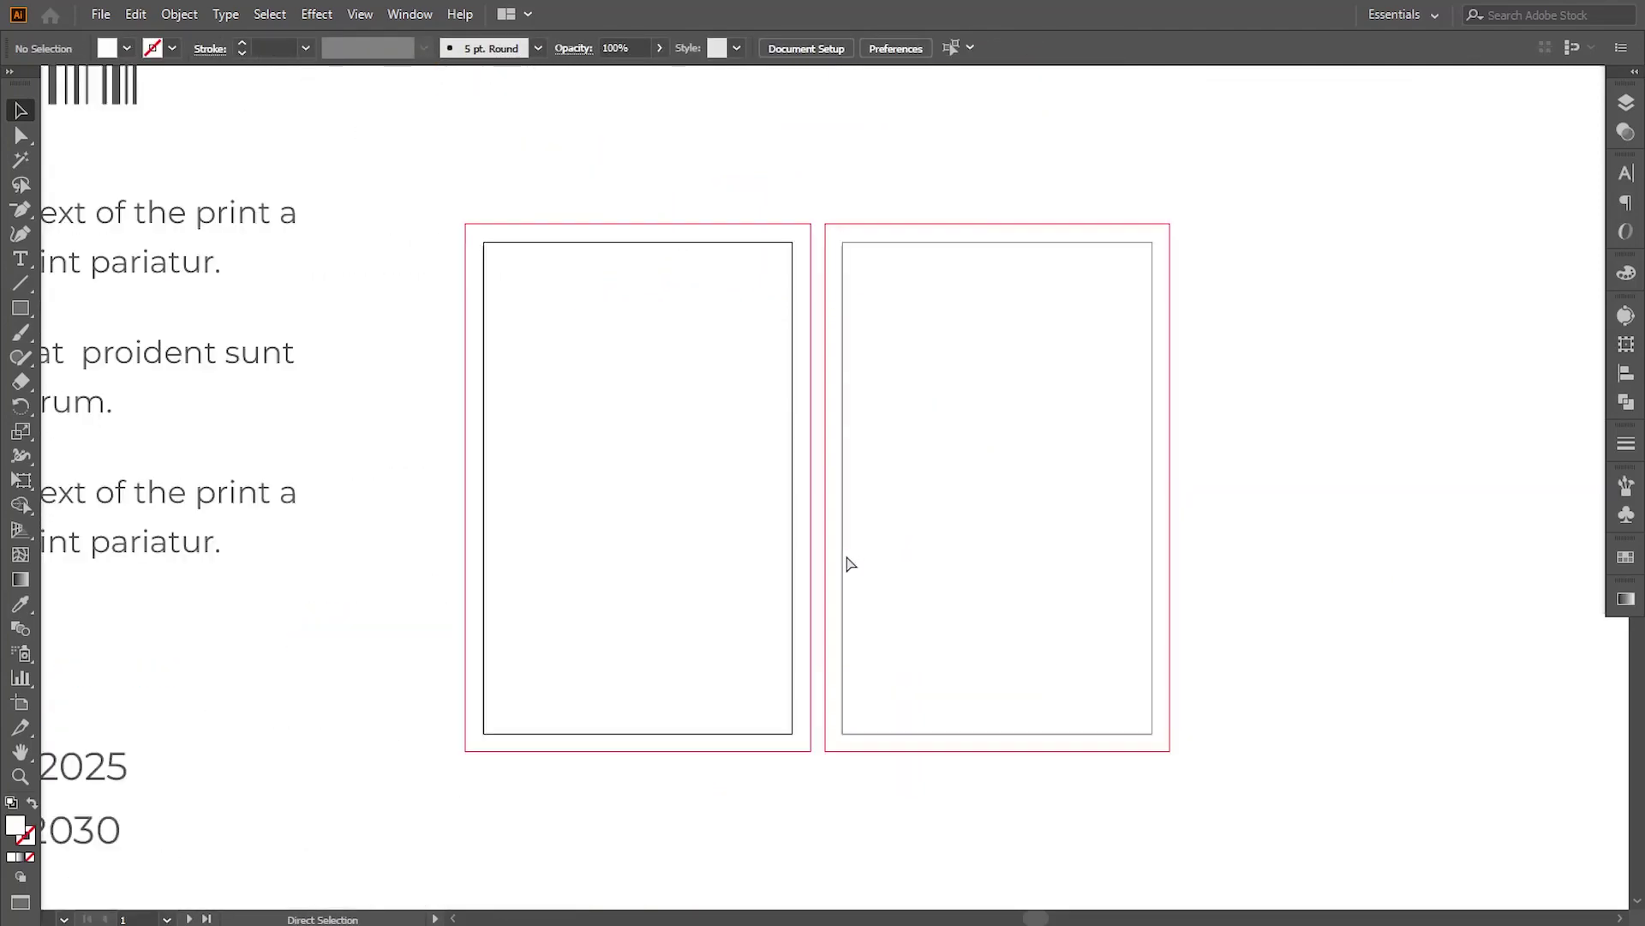
pyautogui.hotkey('ctrl', '+')
pyautogui.hotkey('ctrl', '-')
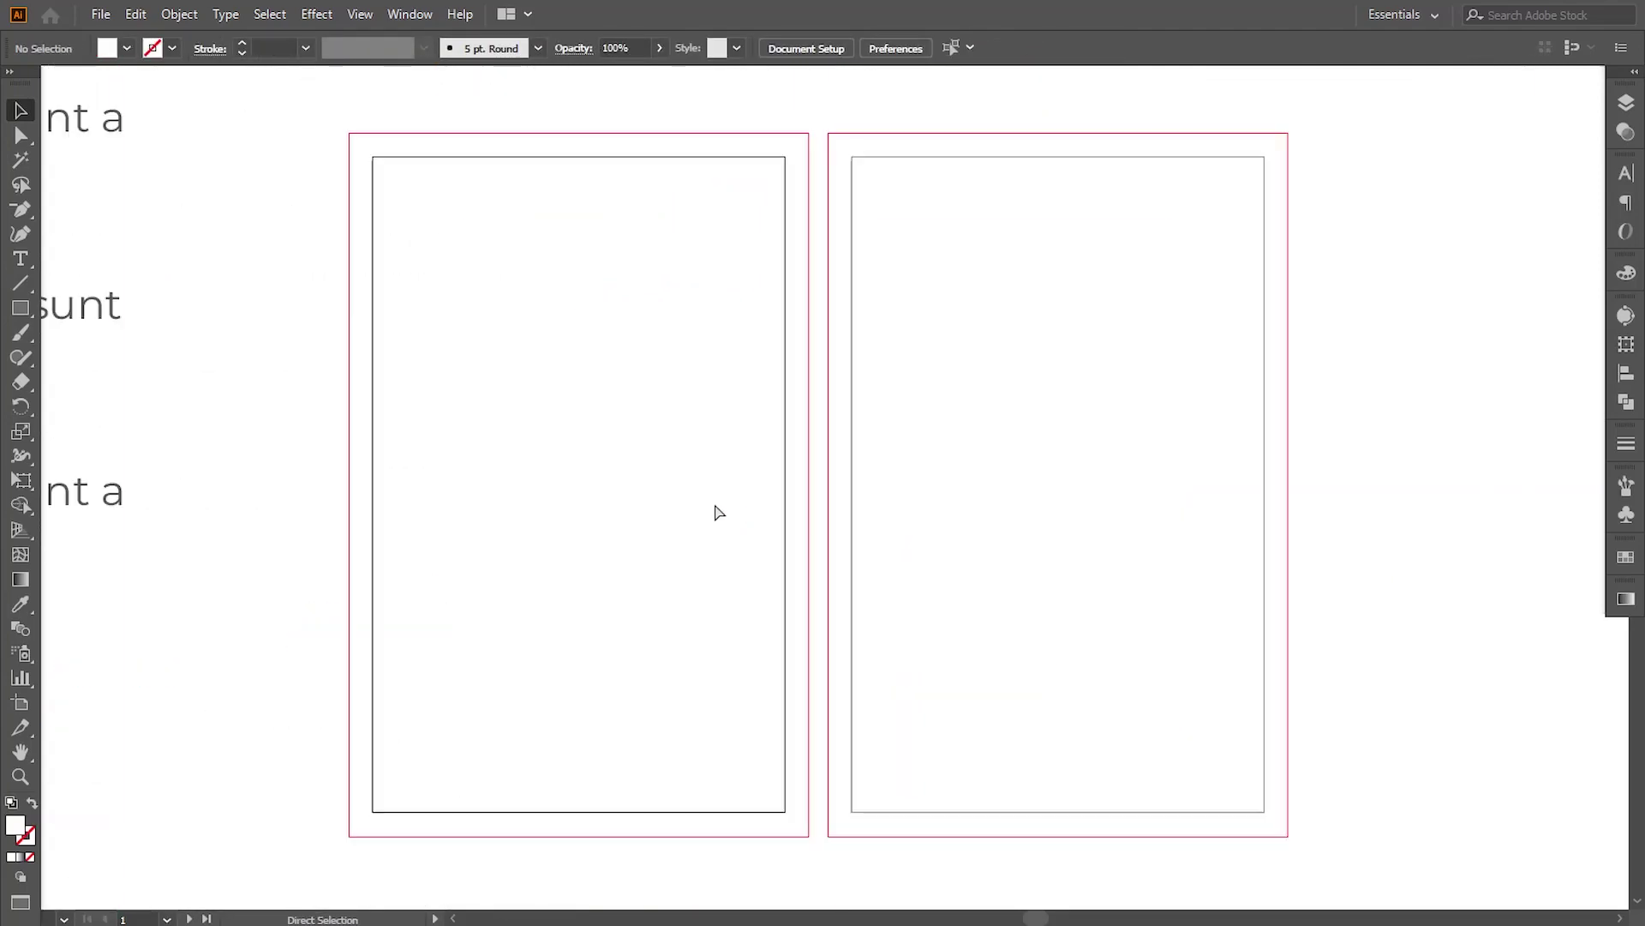
pyautogui.moveTo(654, 521); pyautogui.dragTo(628, 509)
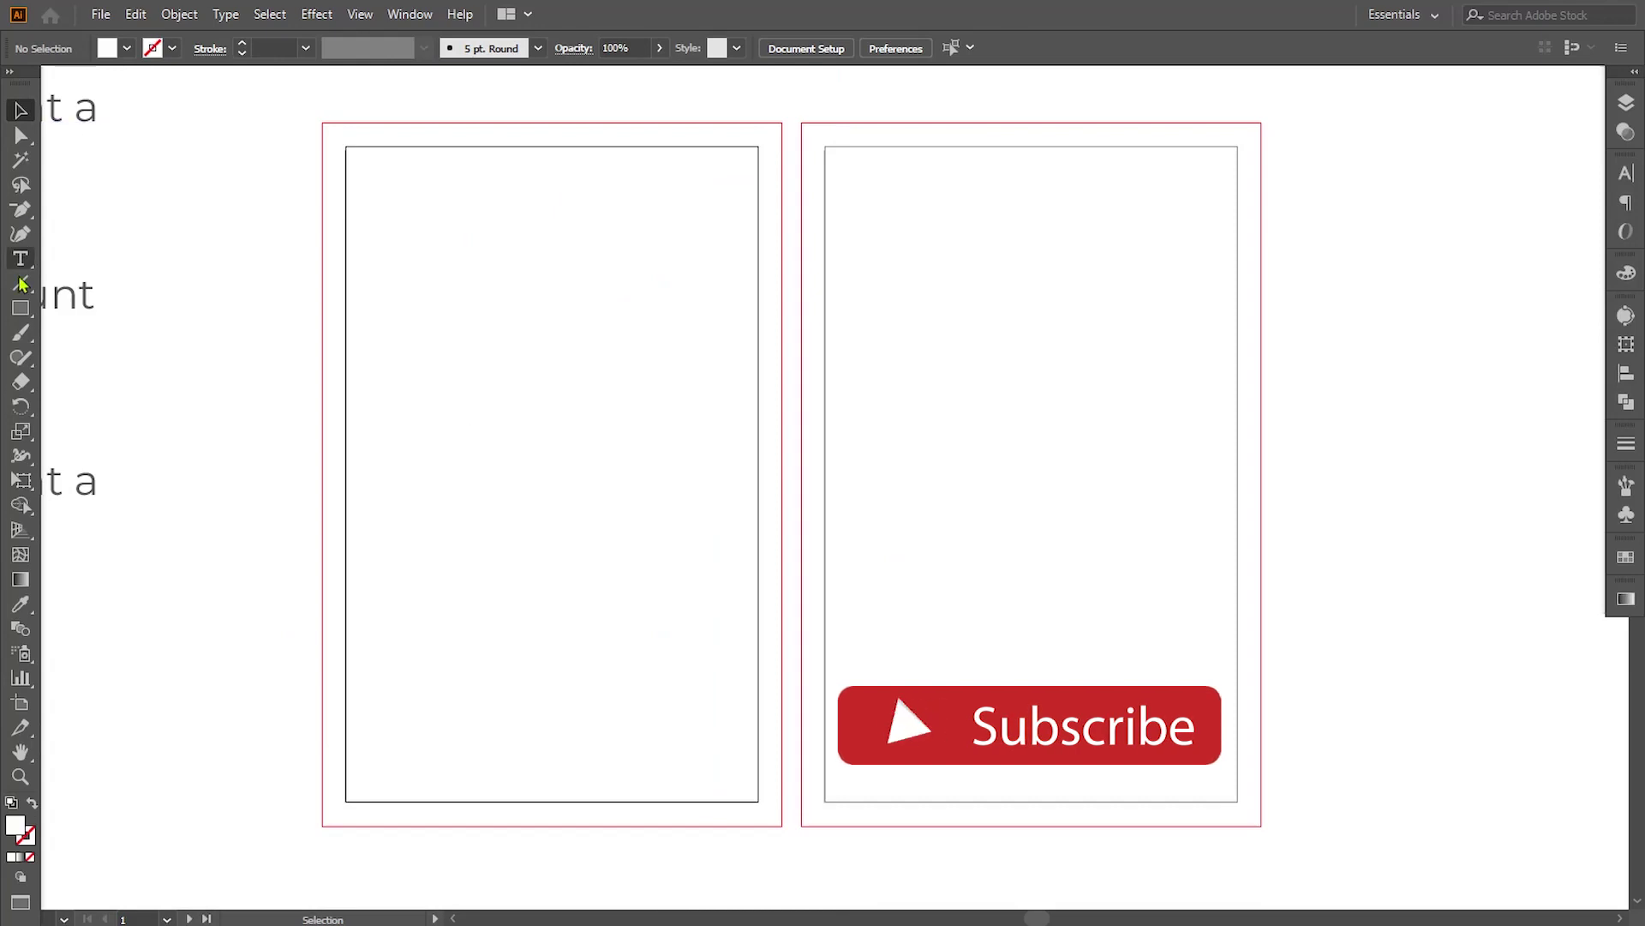
pyautogui.click(21, 307)
pyautogui.moveTo(345, 146); pyautogui.dragTo(758, 800)
# Resize the rectangle about its center to 1.88 in wide and 3.14 in high.
pyautogui.click(1267, 48)
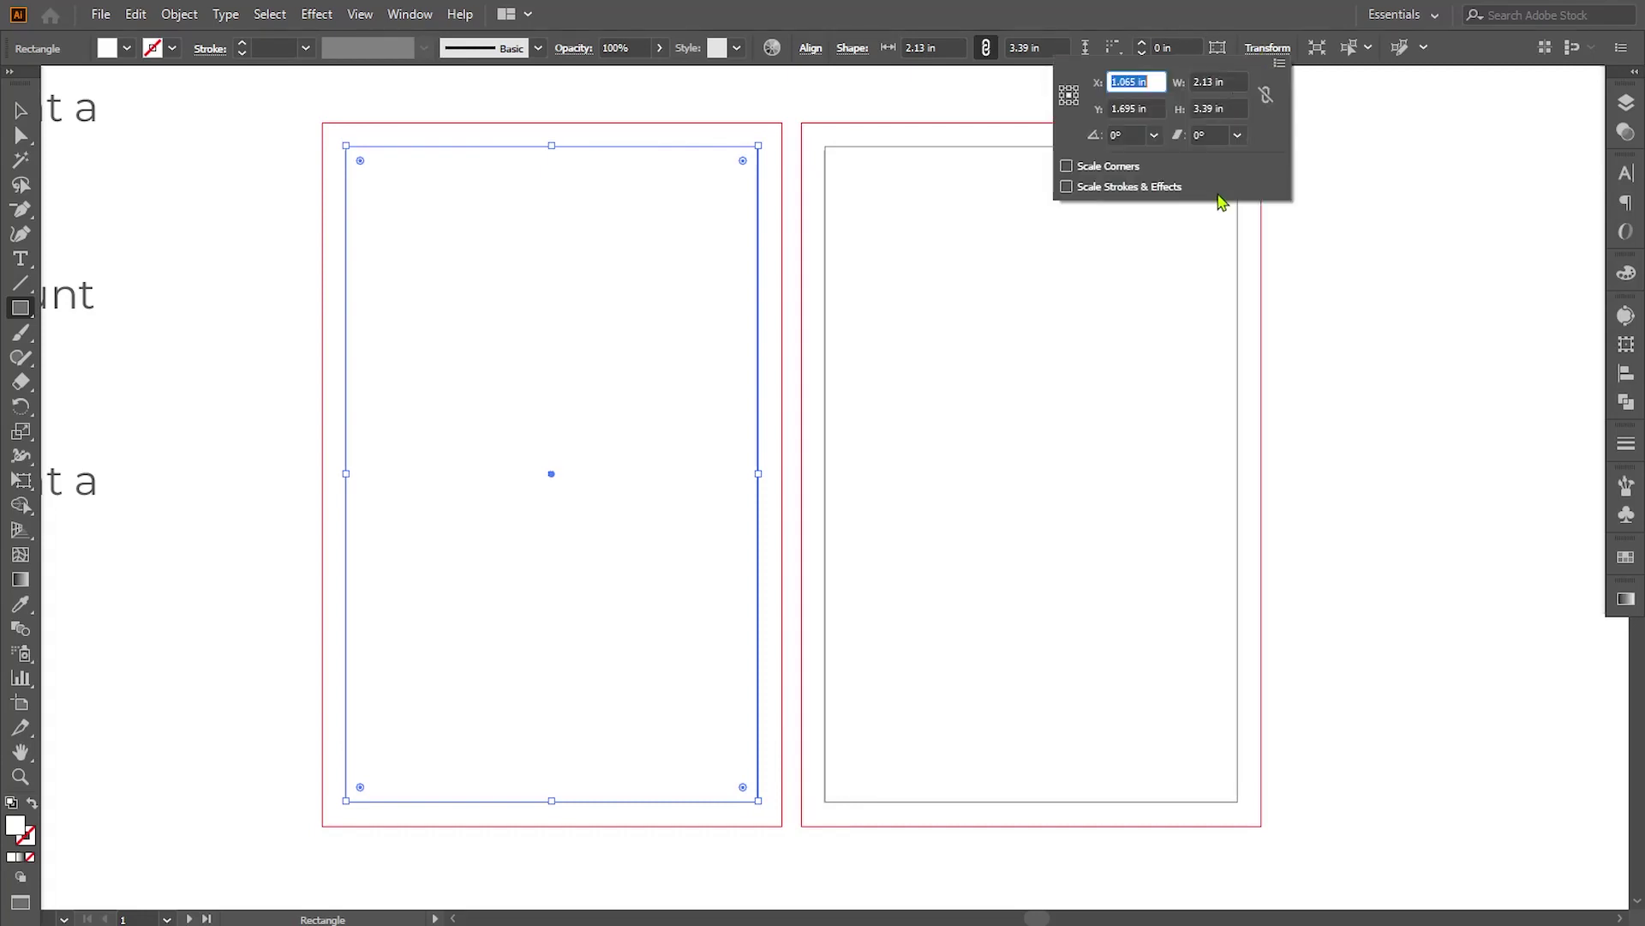
pyautogui.doubleClick(1205, 82)
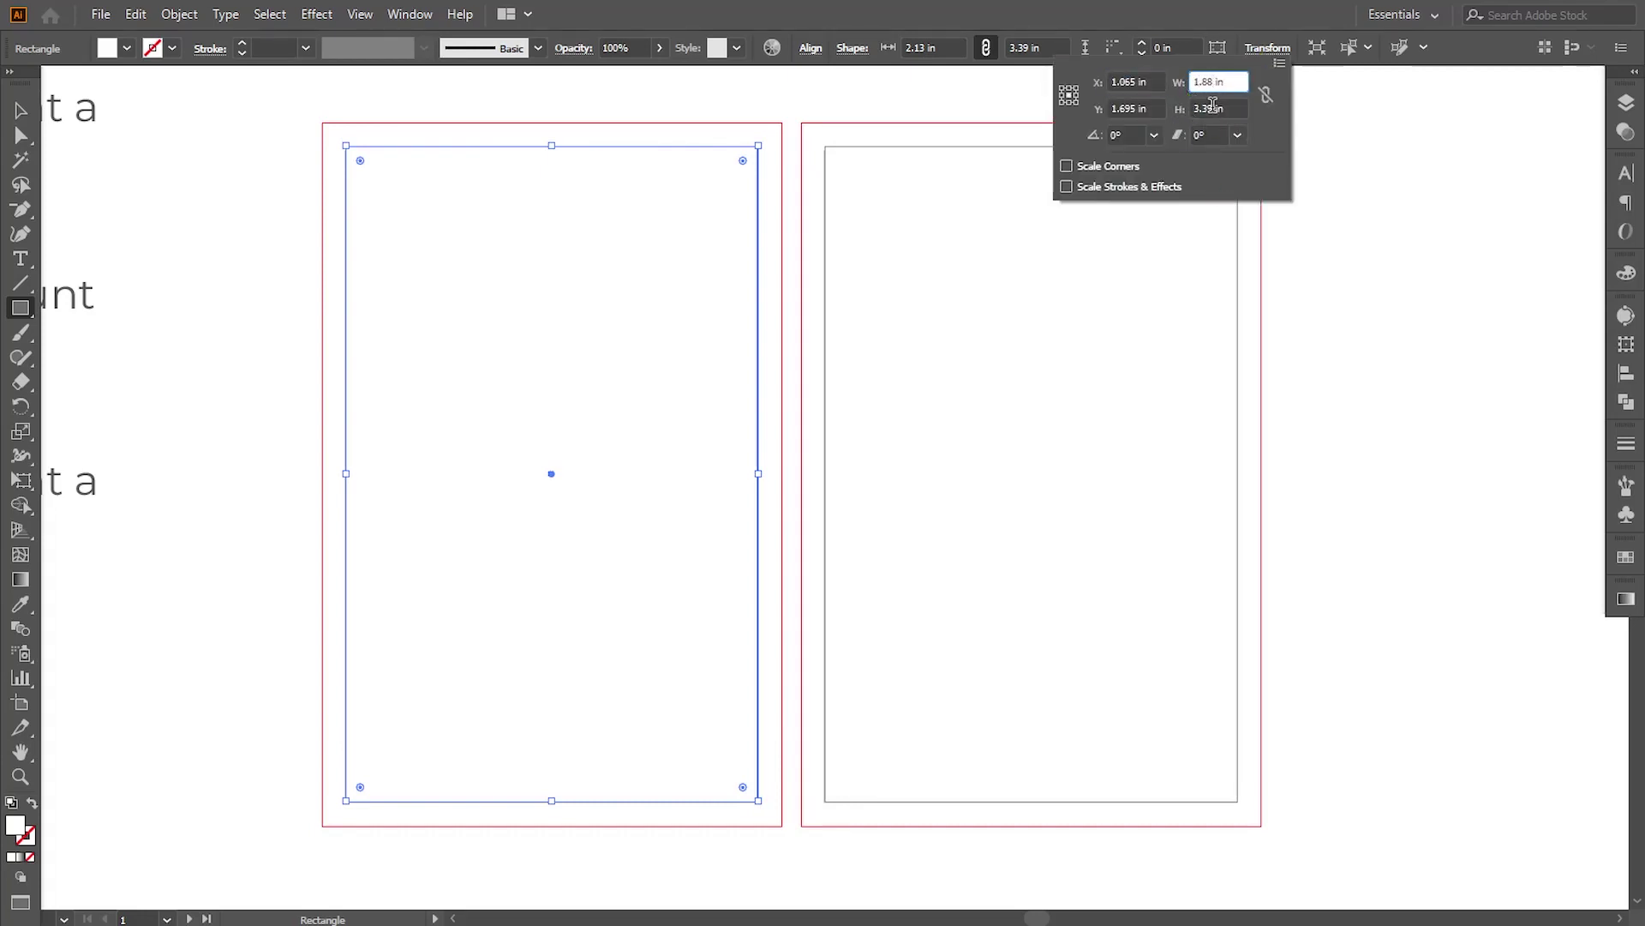
pyautogui.press('Tab')
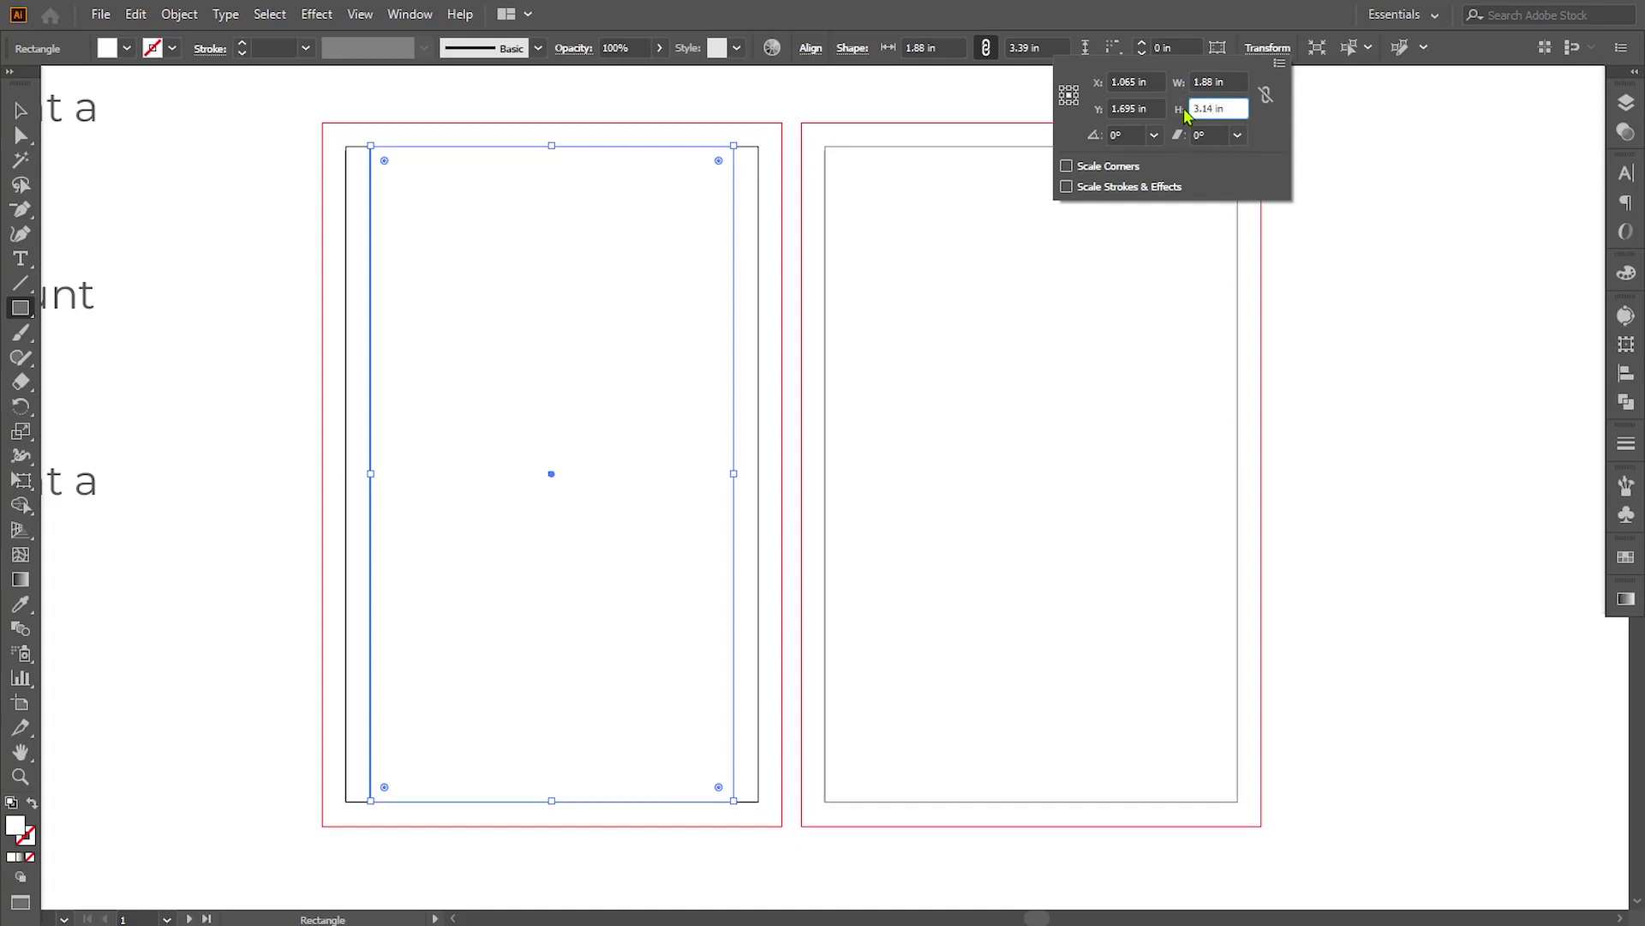
pyautogui.press('Return')
# Convert the inner rectangle into a guide and copy that guide to the same position on the second artboard.
pyautogui.rightClick(676, 277)
pyautogui.click(744, 569)
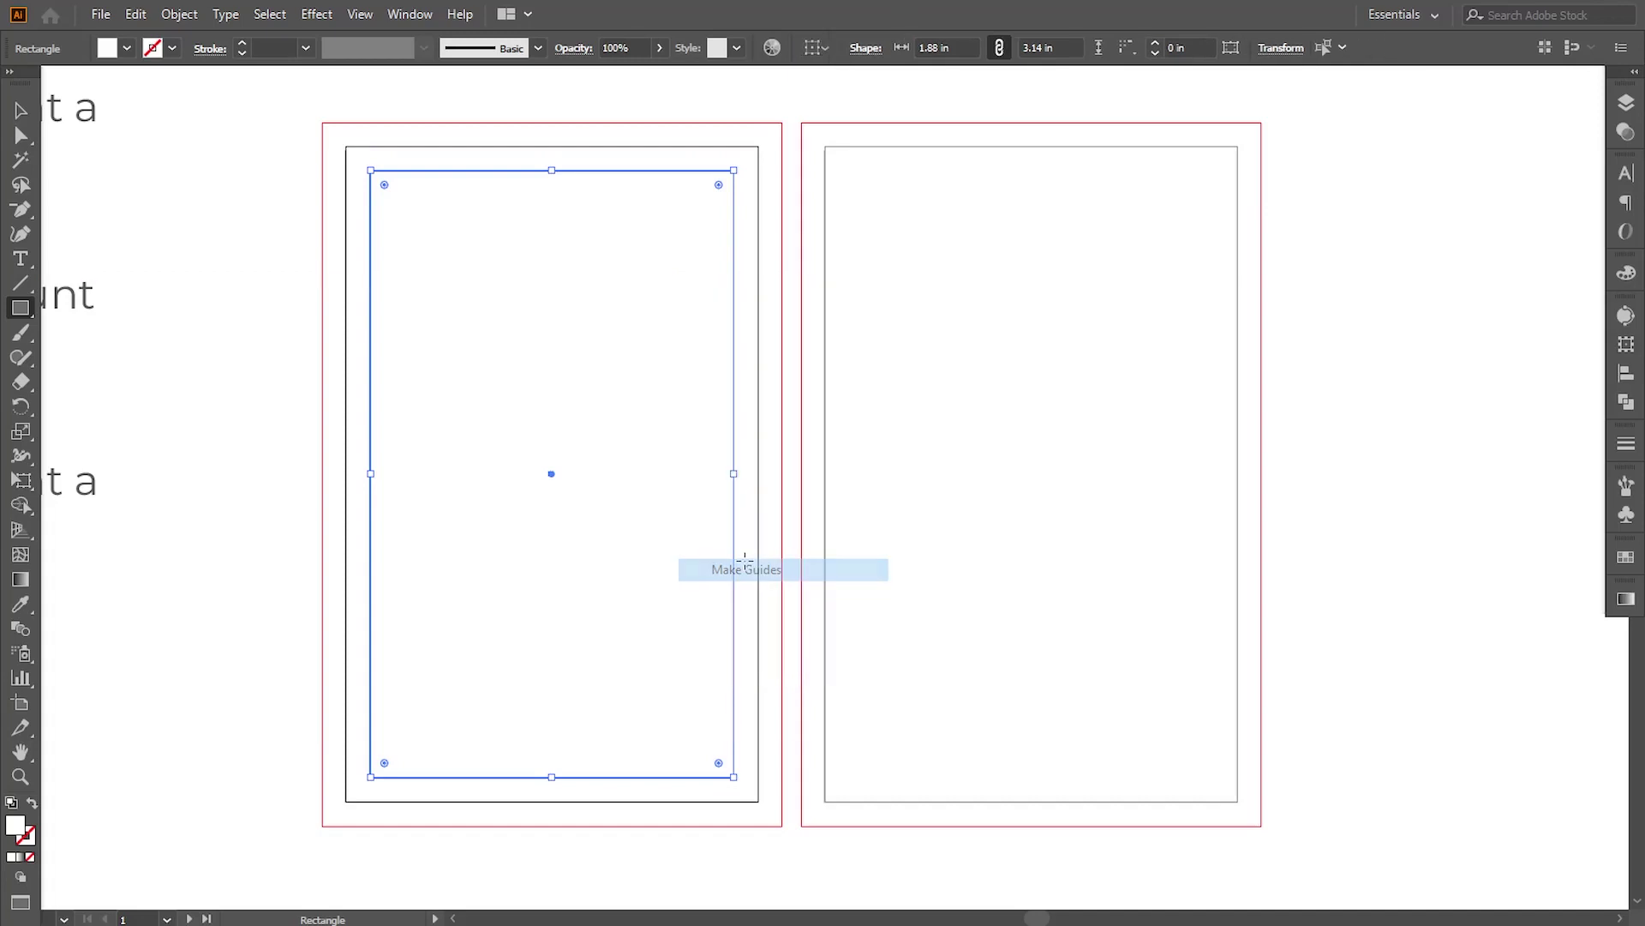
pyautogui.click(21, 109)
pyautogui.click(275, 331)
pyautogui.moveTo(370, 377); pyautogui.dragTo(856, 391)
pyautogui.click(843, 447)
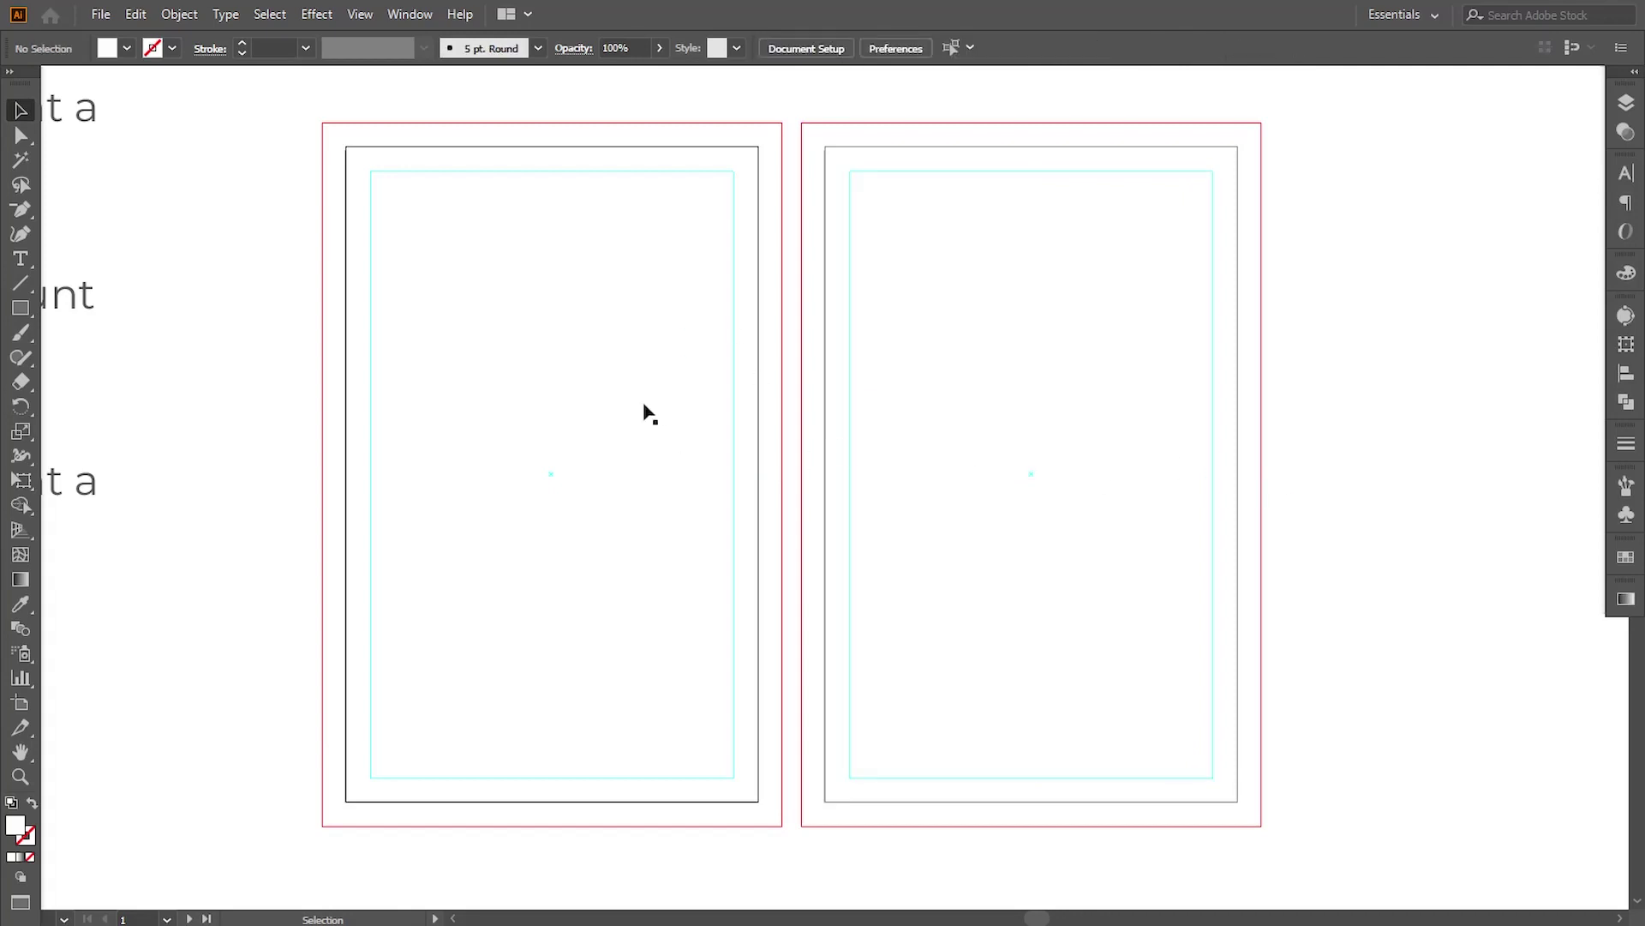
# Draw a rectangle across the first artboard's full bleed width, 2.38 in wide and about 0.87 in high, in its upper half.
pyautogui.click(20, 308)
pyautogui.moveTo(322, 247); pyautogui.dragTo(781, 444)
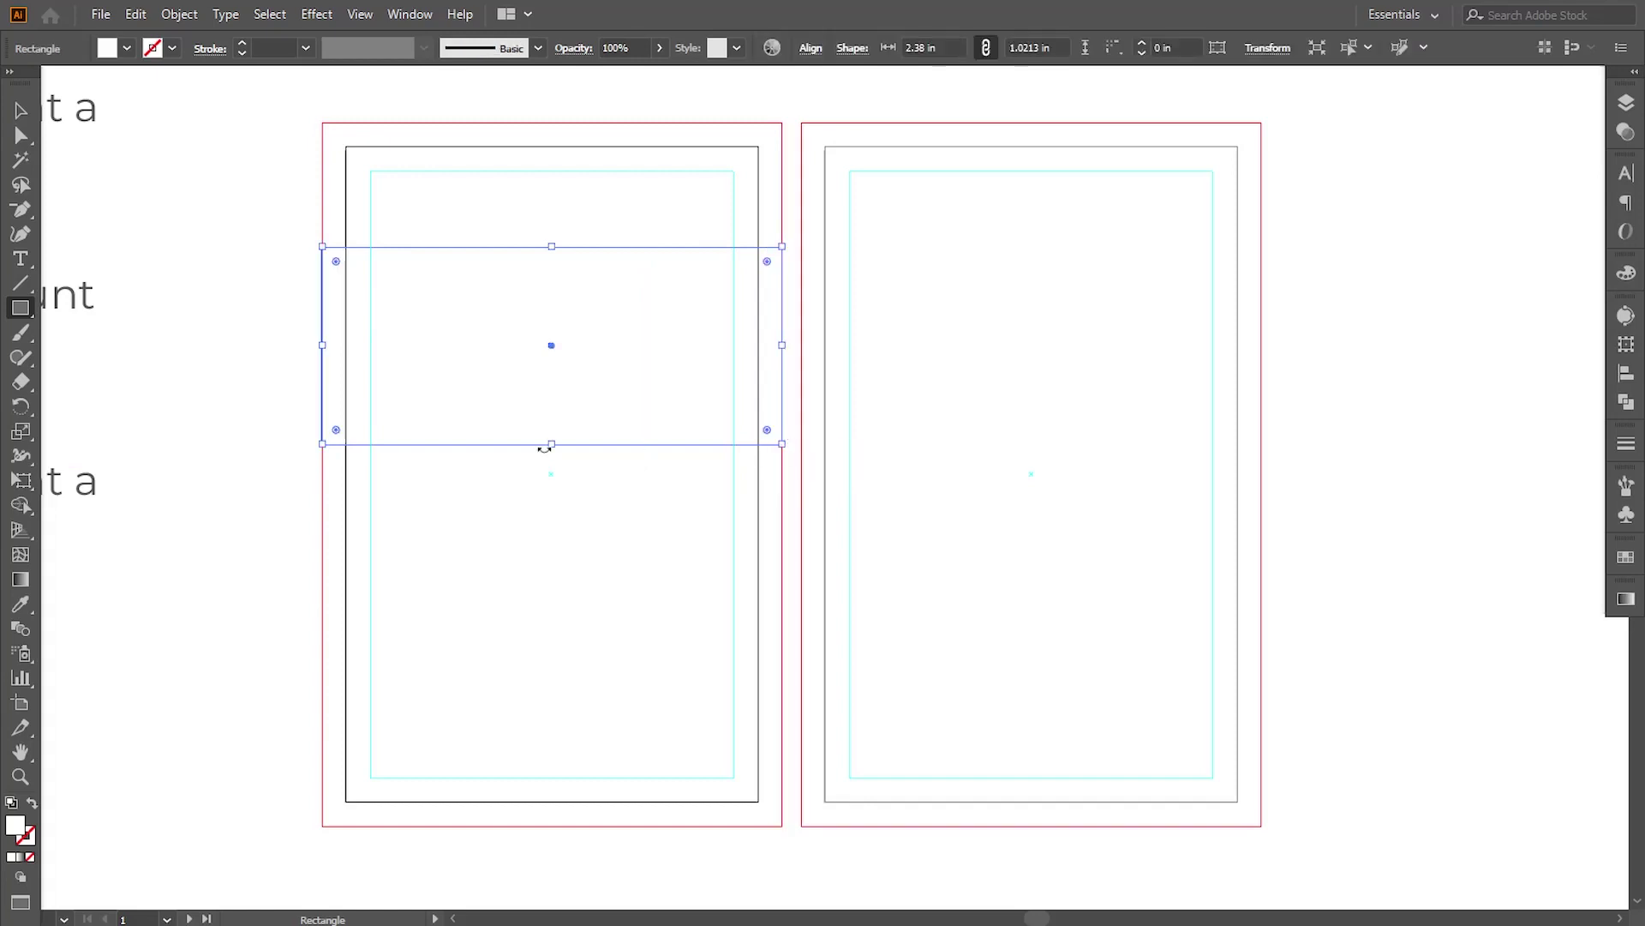
pyautogui.moveTo(553, 445); pyautogui.dragTo(552, 414)
# Move the company logo onto the first artboard, scale it to about 1.17 in wide and bring it to the front.
pyautogui.hotkey('ctrl', '-')
pyautogui.hotkey('ctrl', '-')
pyautogui.hotkey('ctrl', '-')
pyautogui.click(21, 110)
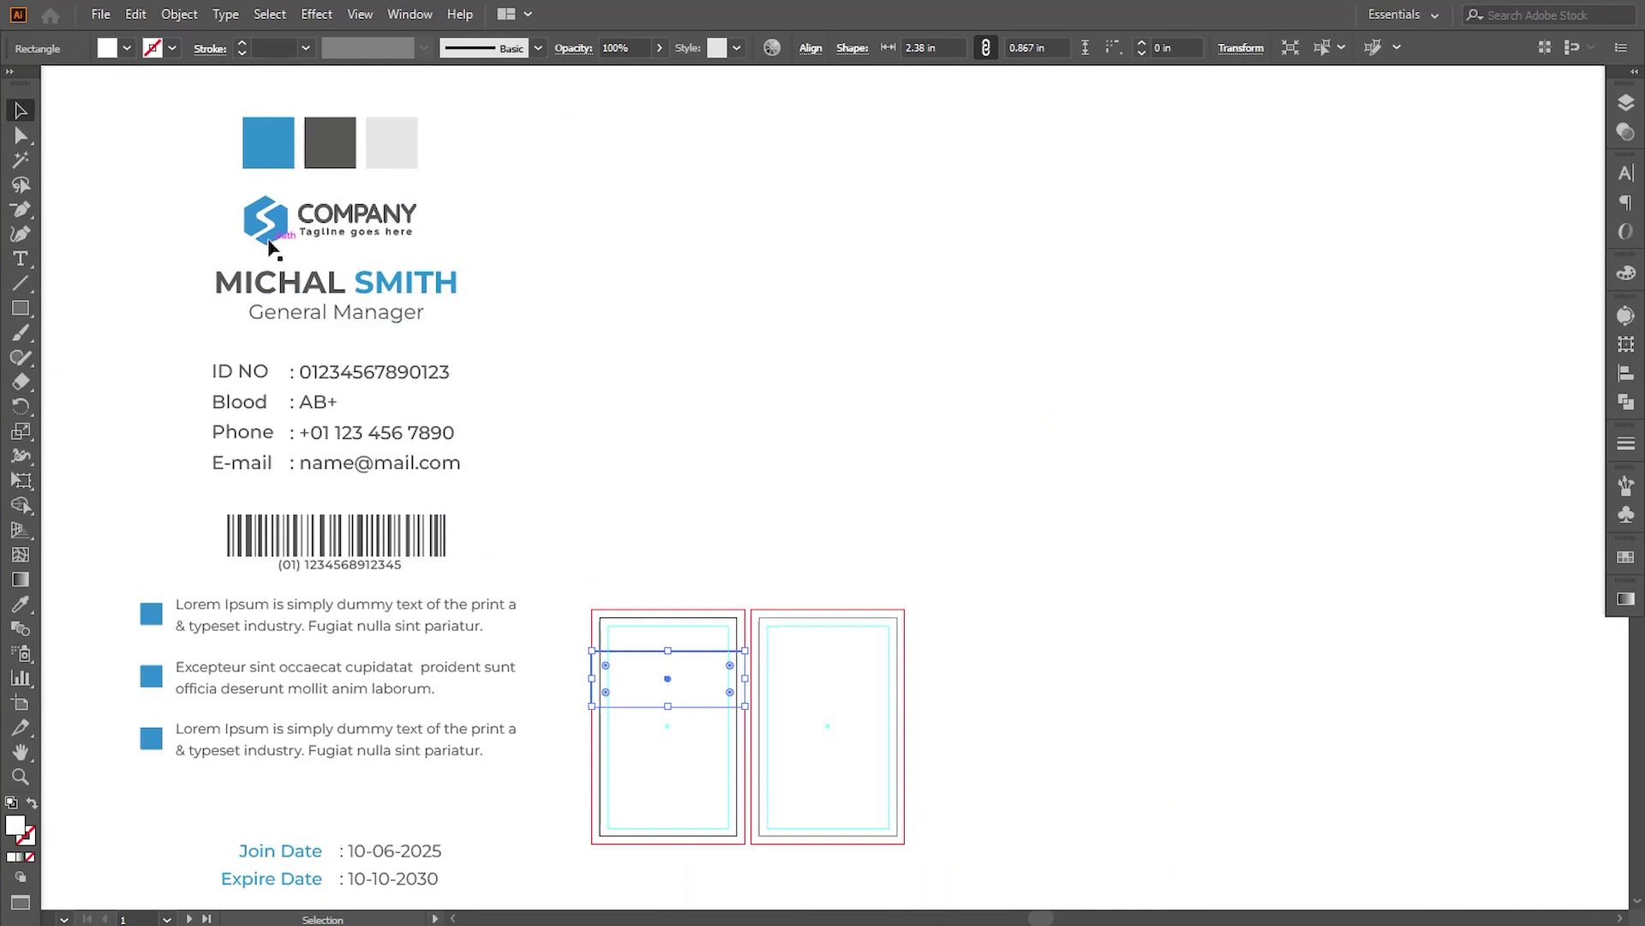
pyautogui.moveTo(295, 242); pyautogui.dragTo(619, 663)
pyautogui.moveTo(757, 686); pyautogui.dragTo(696, 672)
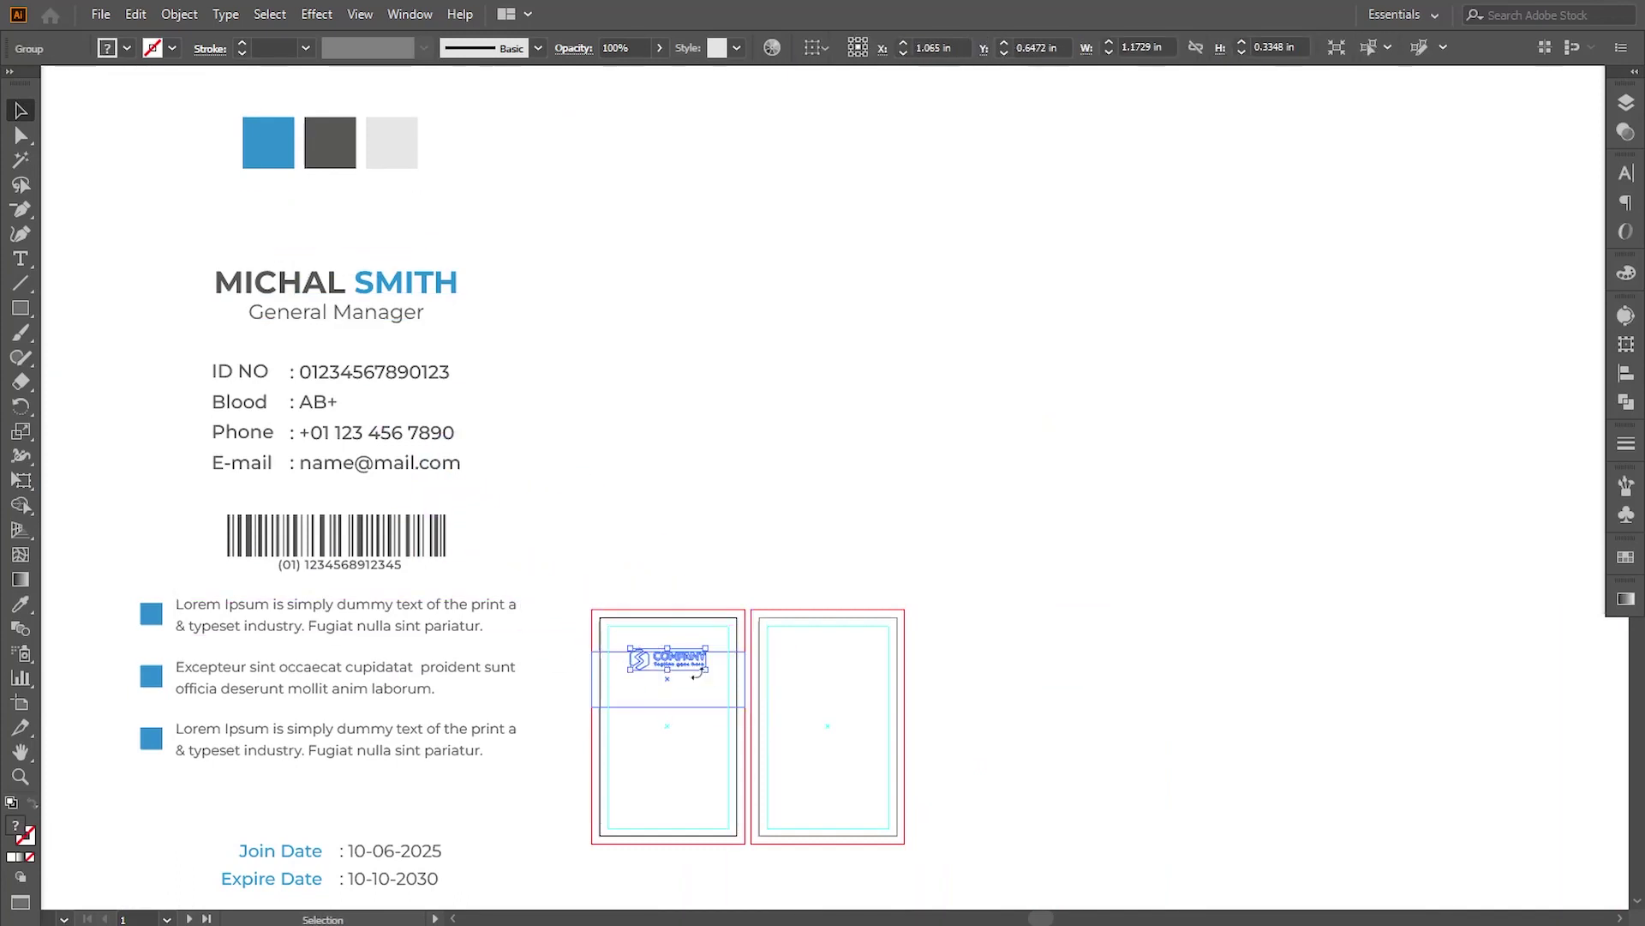
pyautogui.rightClick(696, 672)
pyautogui.moveTo(891, 566)
pyautogui.click(953, 567)
pyautogui.scroll(6, 874, 606)
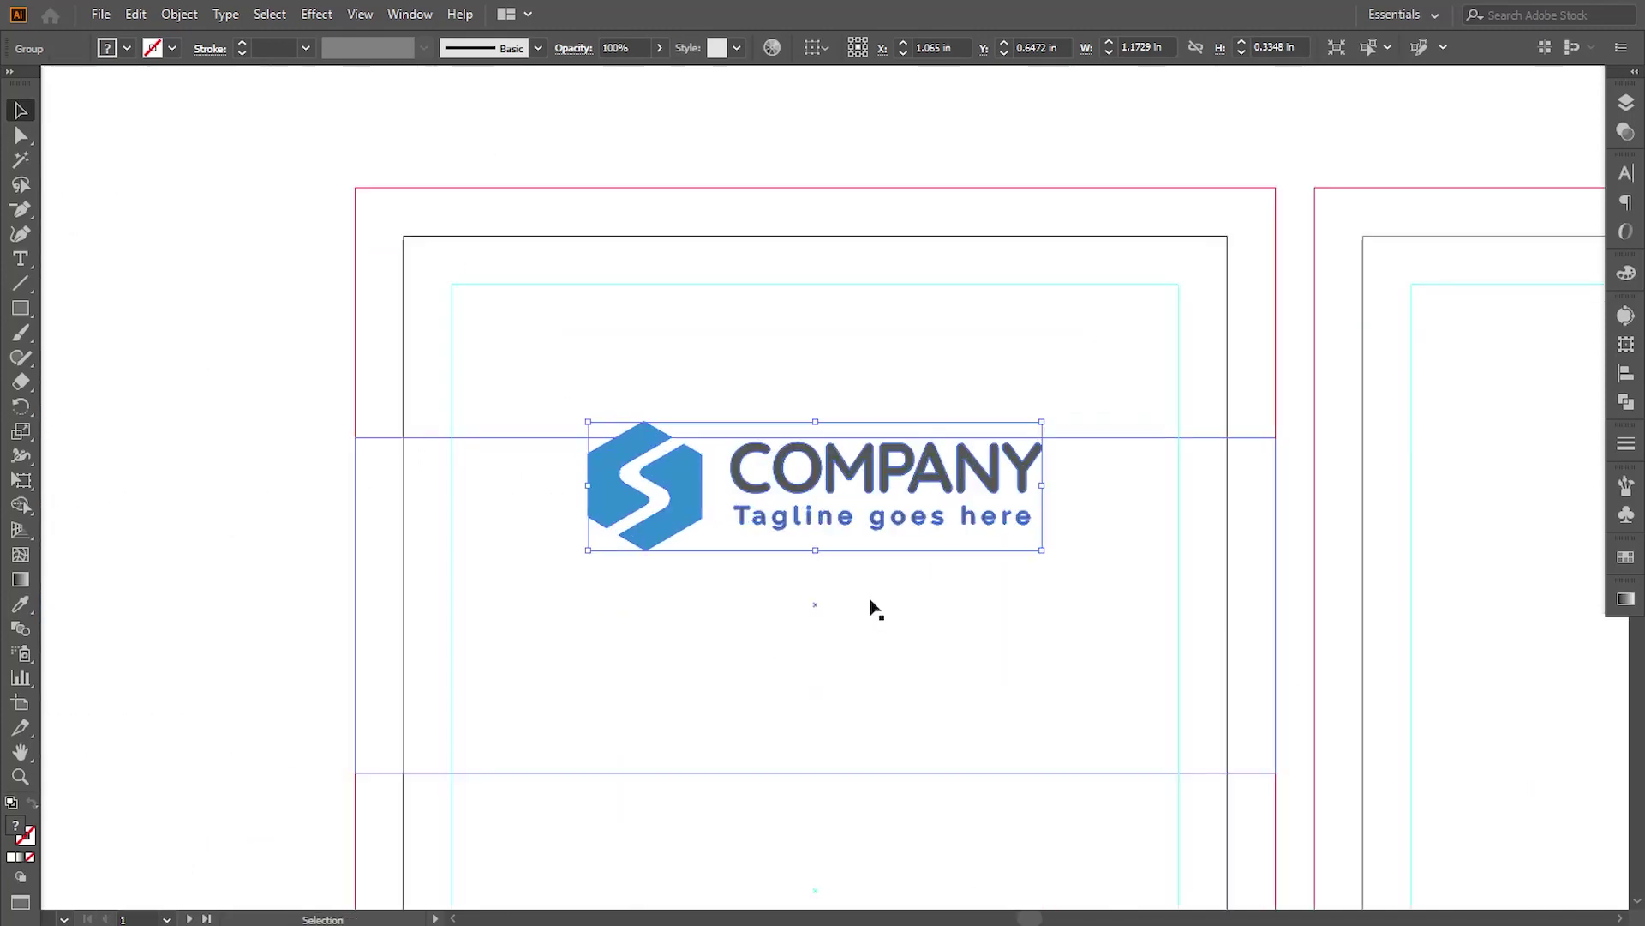
pyautogui.scroll(-3, 771, 514)
pyautogui.moveTo(804, 558); pyautogui.dragTo(672, 415)
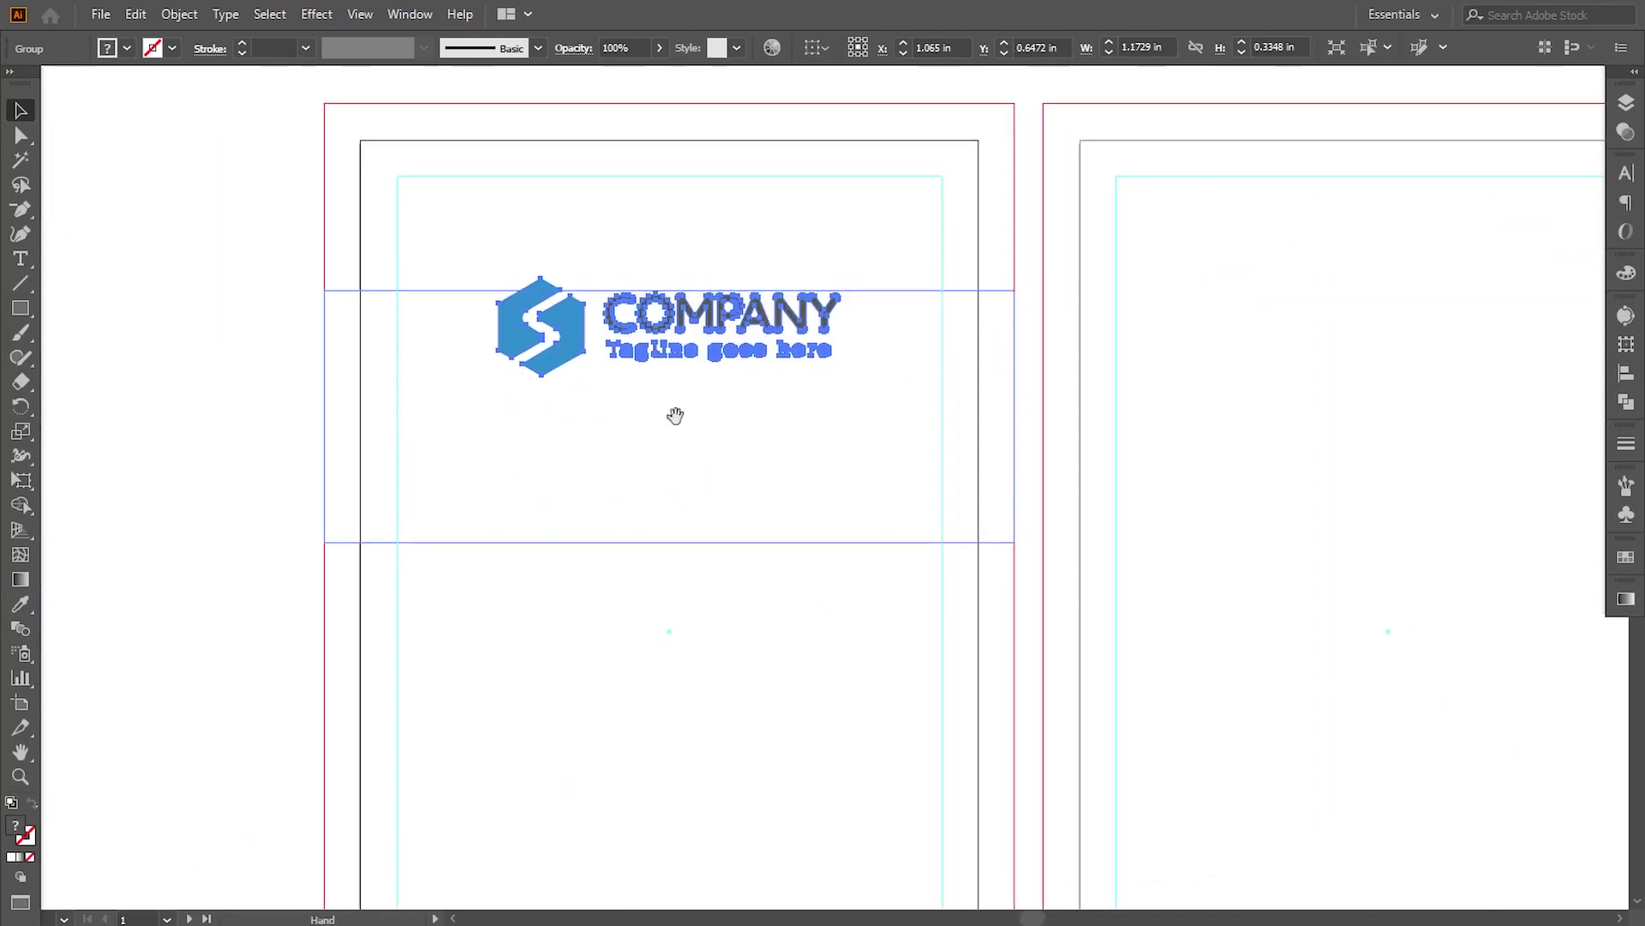
# Move the logo up near the top of the safe-area guide and scale it down slightly about its center.
pyautogui.click(295, 410)
pyautogui.moveTo(568, 353); pyautogui.dragTo(572, 272)
pyautogui.click(235, 411)
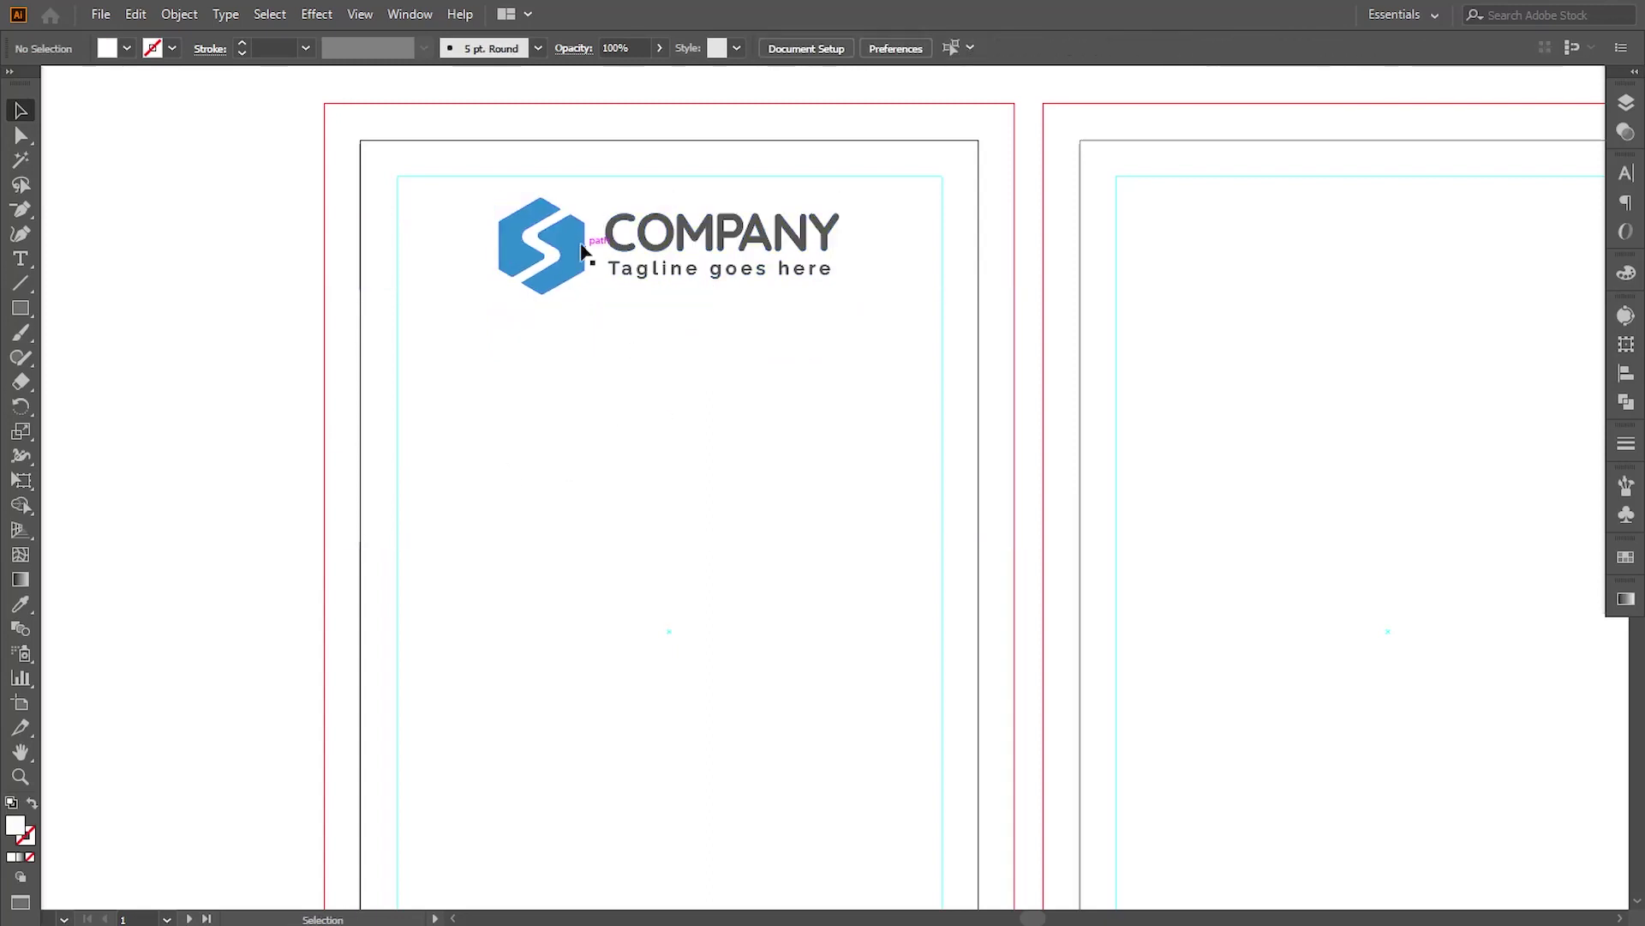
pyautogui.click(580, 249)
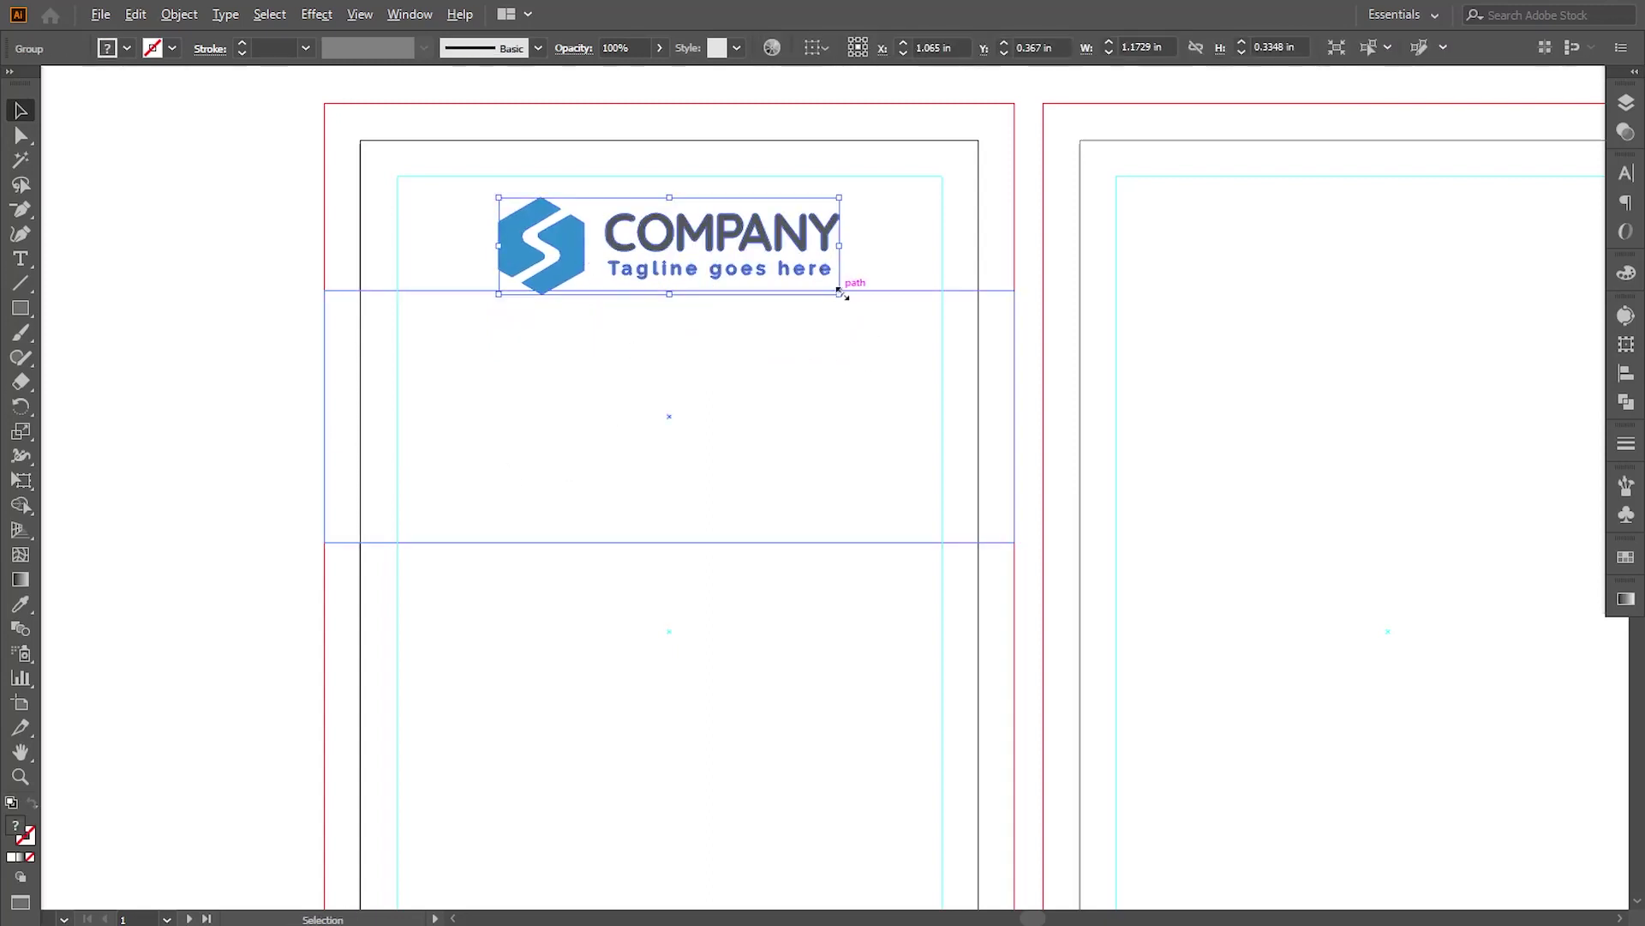
pyautogui.moveTo(840, 292); pyautogui.dragTo(826, 288)
# Lower the rectangle's top edge to make it about 0.73 in high and fill it with the logo's blue.
pyautogui.click(334, 403)
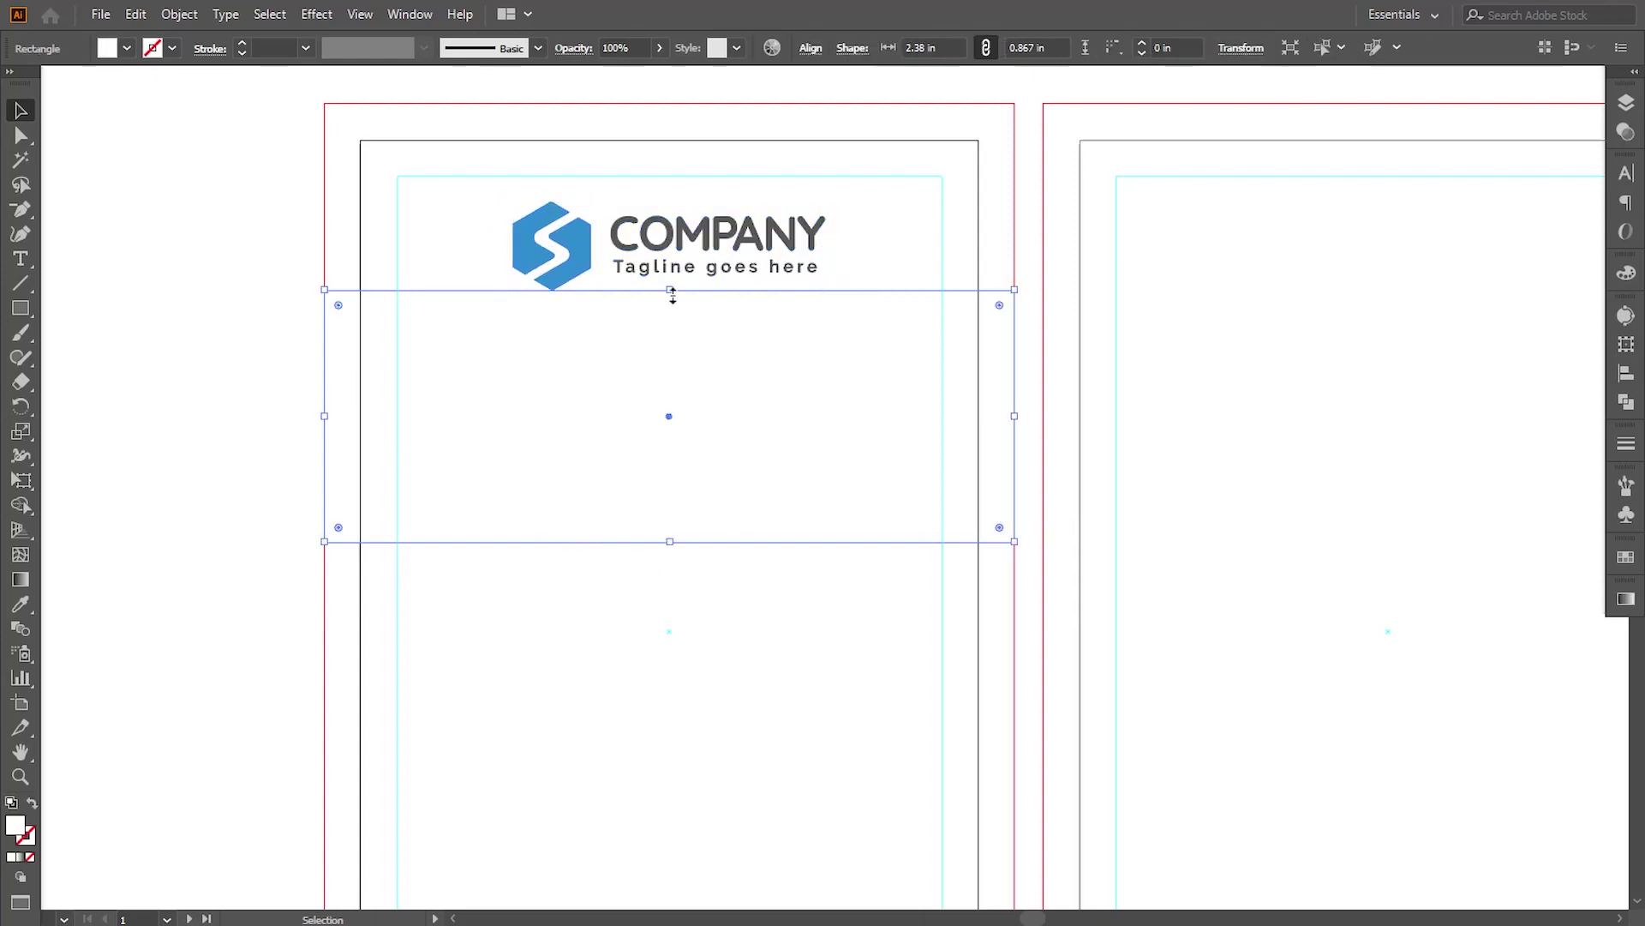
pyautogui.moveTo(673, 296); pyautogui.dragTo(673, 333)
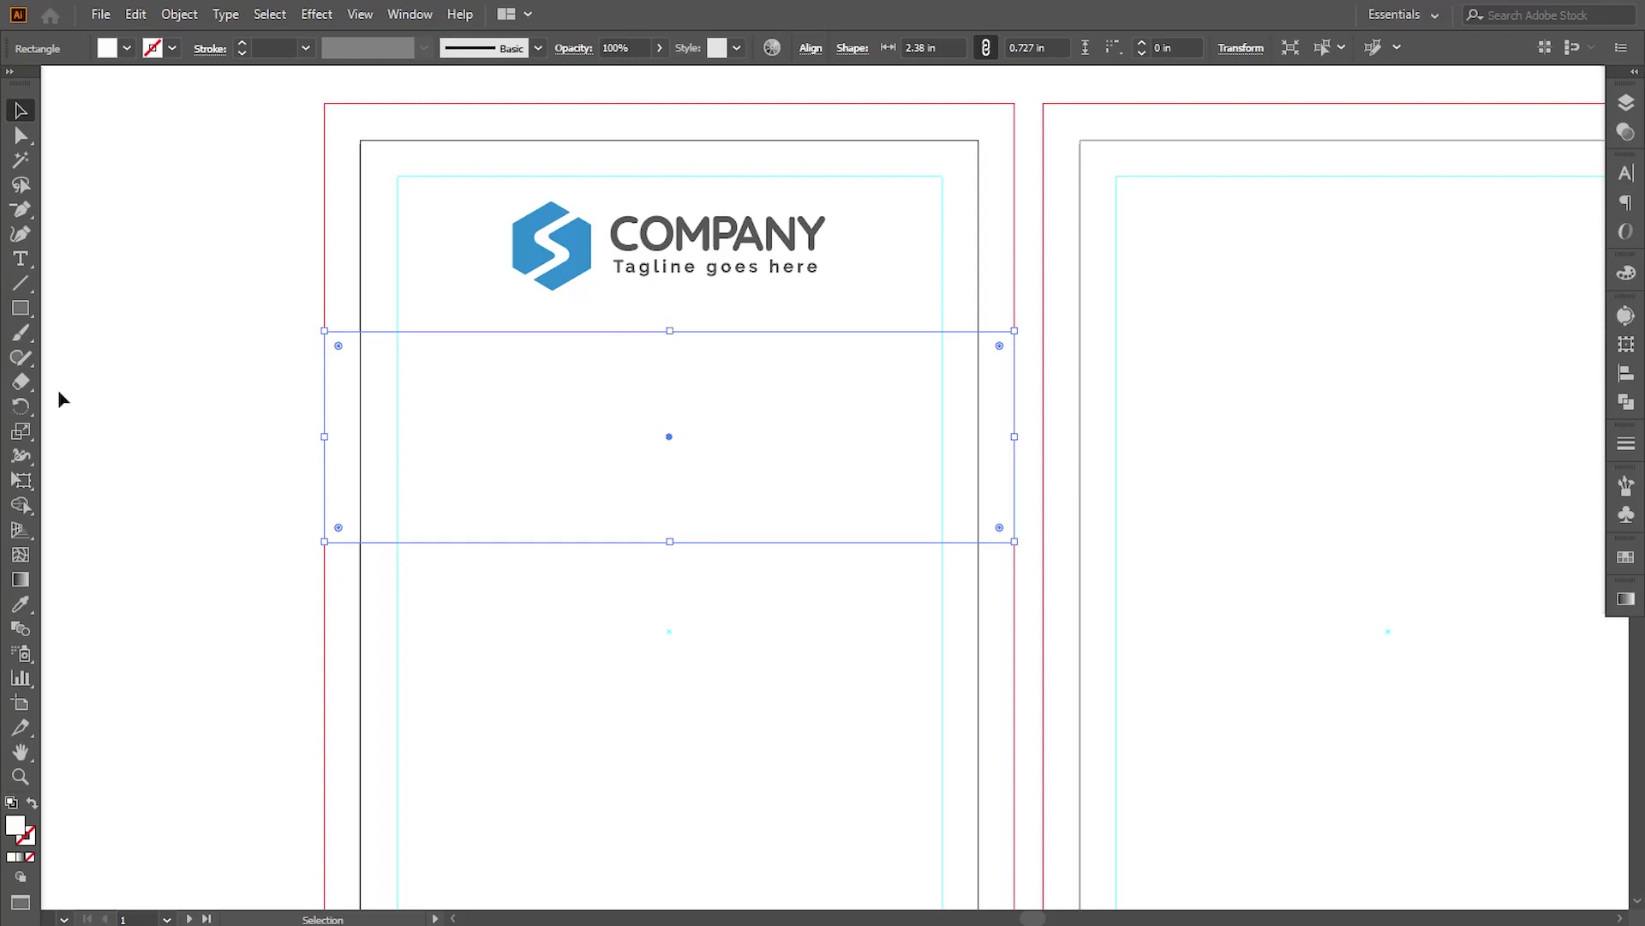
pyautogui.click(21, 604)
pyautogui.click(550, 257)
pyautogui.press('v')
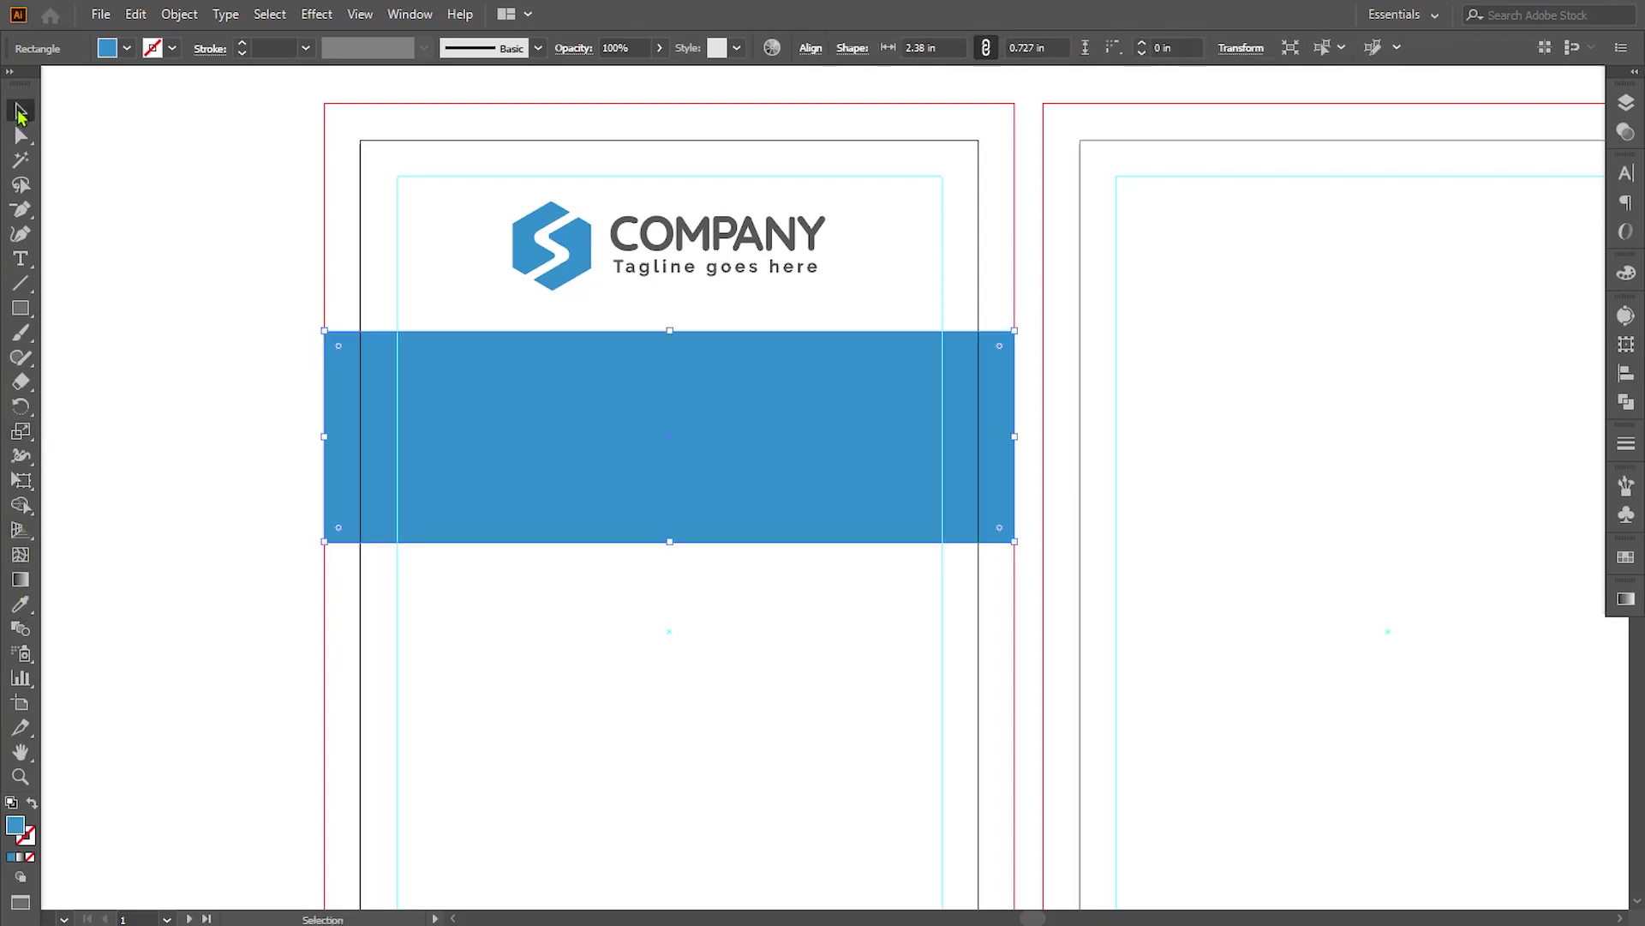
pyautogui.click(216, 381)
# Paste a copy of the blue band directly behind it and raise the copy's top edge to about 0.79 in total height.
pyautogui.click(536, 466)
pyautogui.click(137, 16)
pyautogui.click(162, 110)
pyautogui.click(135, 15)
pyautogui.click(213, 177)
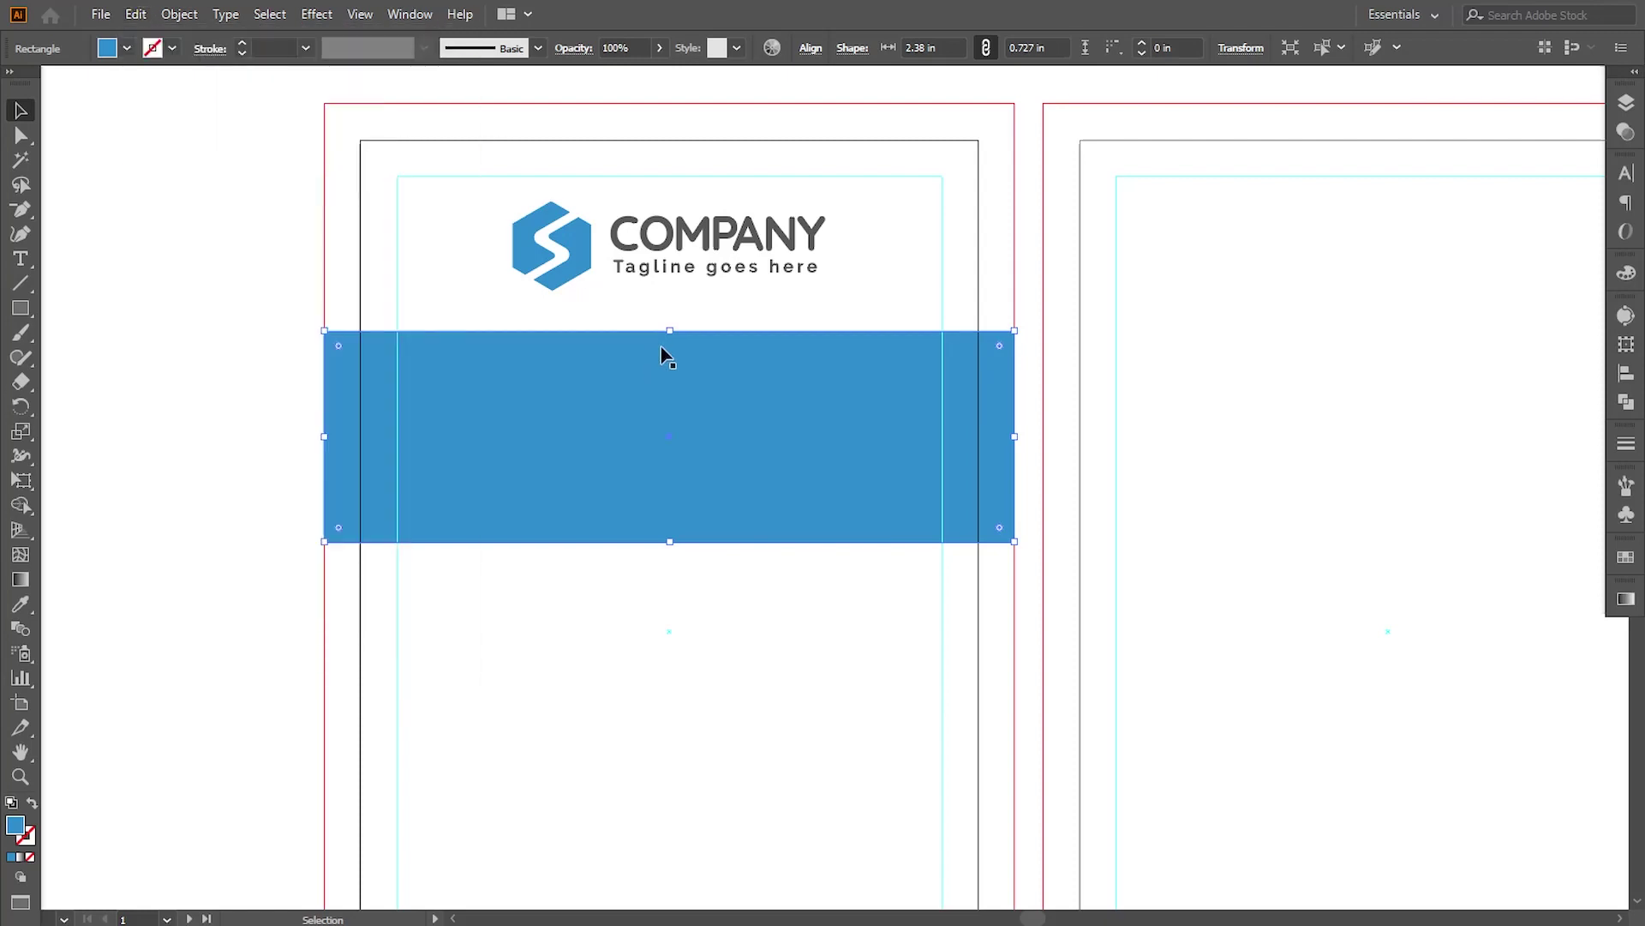
pyautogui.moveTo(670, 331); pyautogui.dragTo(672, 312)
# Fill the taller band copy with the dark gray sampled from the logo's company name.
pyautogui.click(20, 606)
pyautogui.click(665, 247)
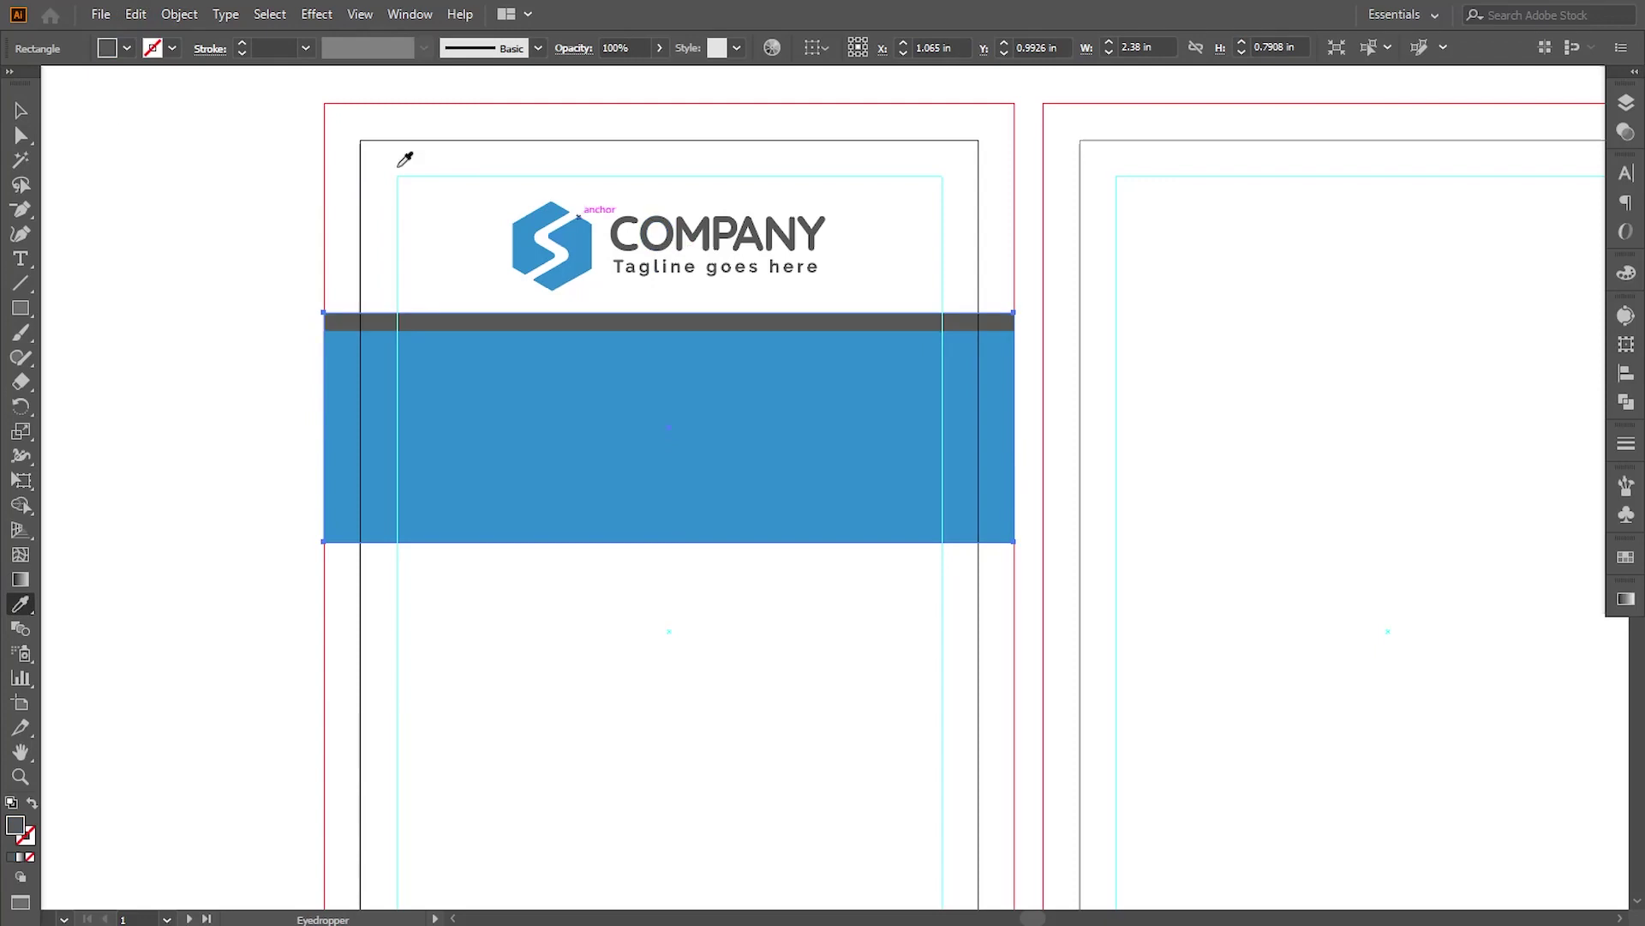
pyautogui.click(21, 110)
pyautogui.click(158, 338)
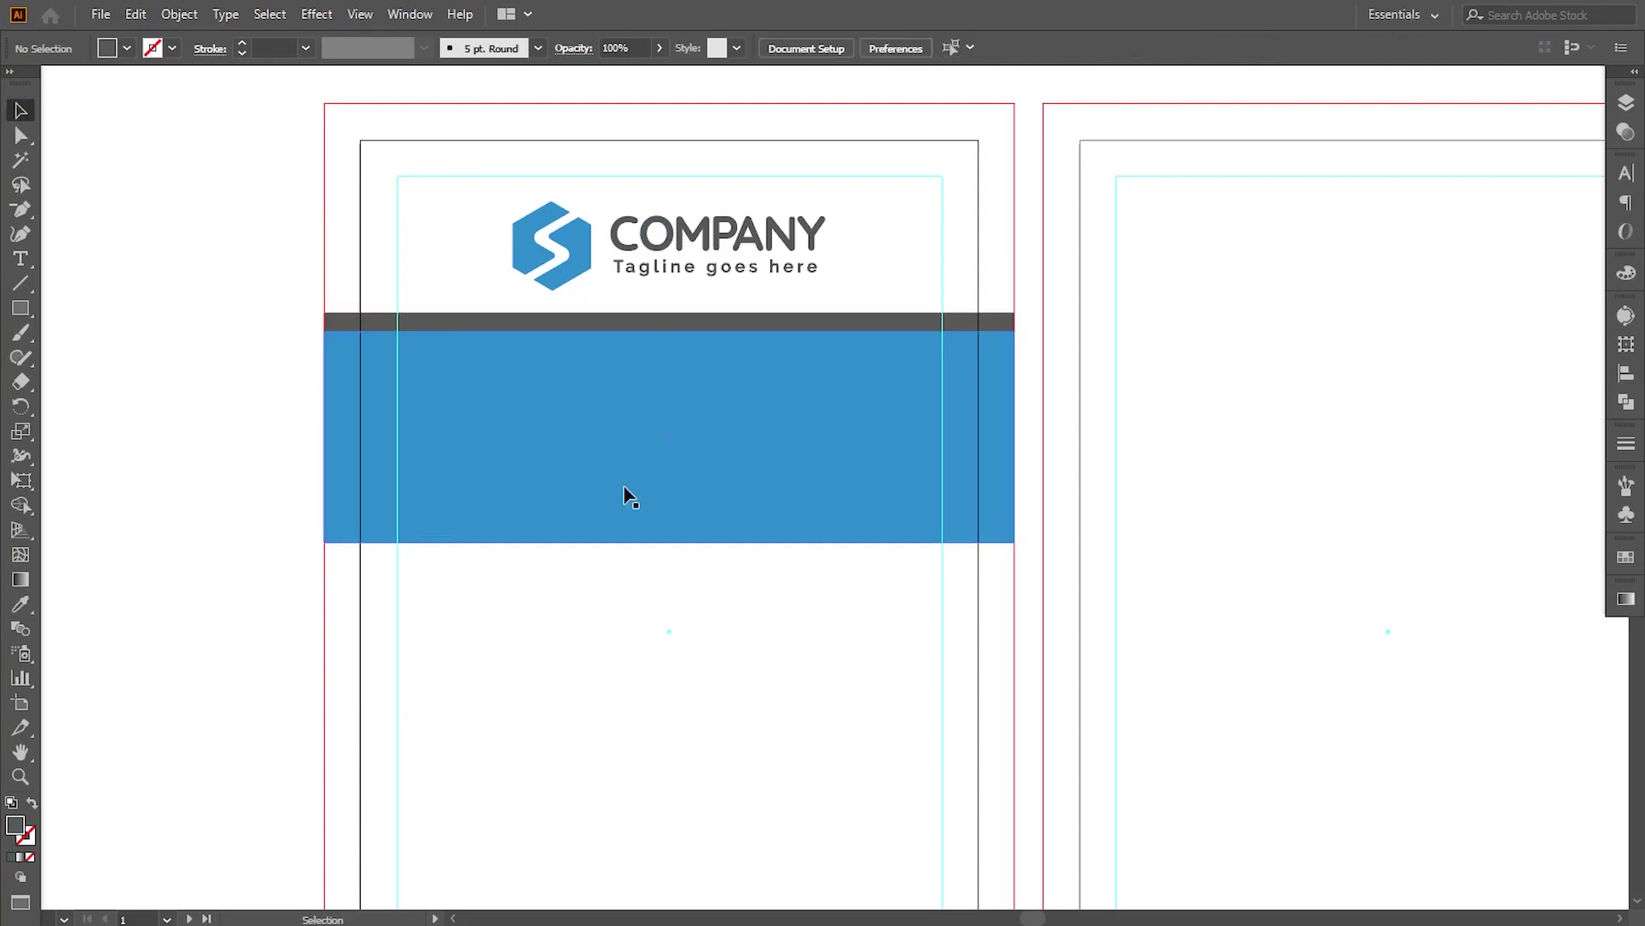
# Paste a copy of the dark gray band behind it and extend the copy's bottom edge to about 0.86 in total height.
pyautogui.click(626, 323)
pyautogui.click(135, 14)
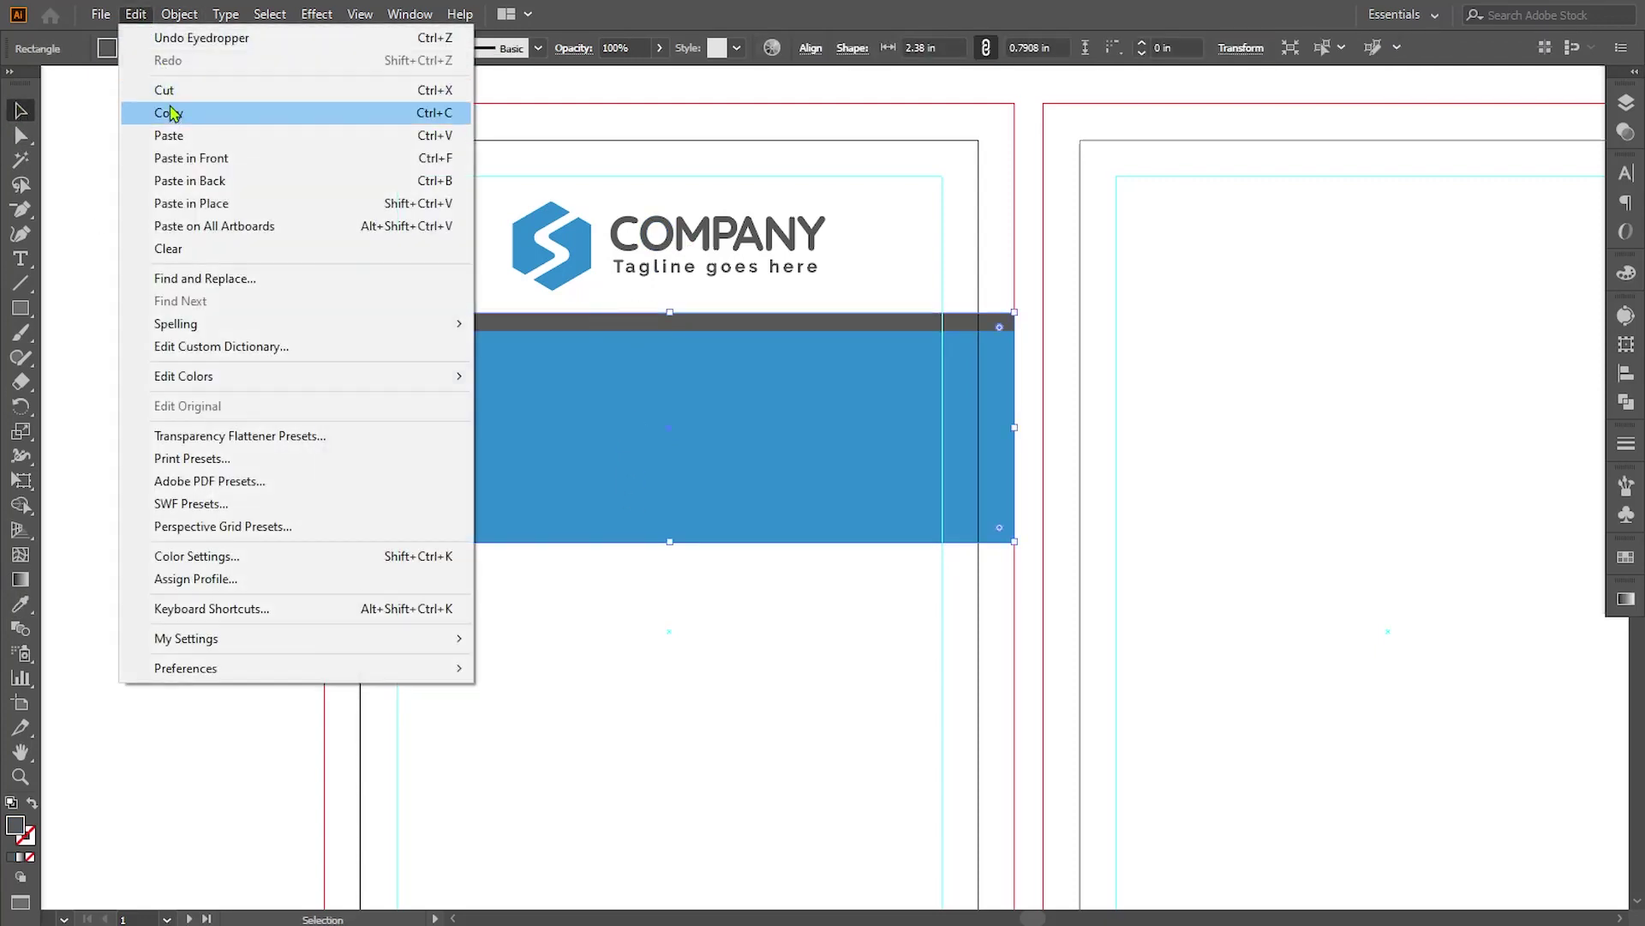
pyautogui.click(169, 112)
pyautogui.click(135, 14)
pyautogui.click(190, 180)
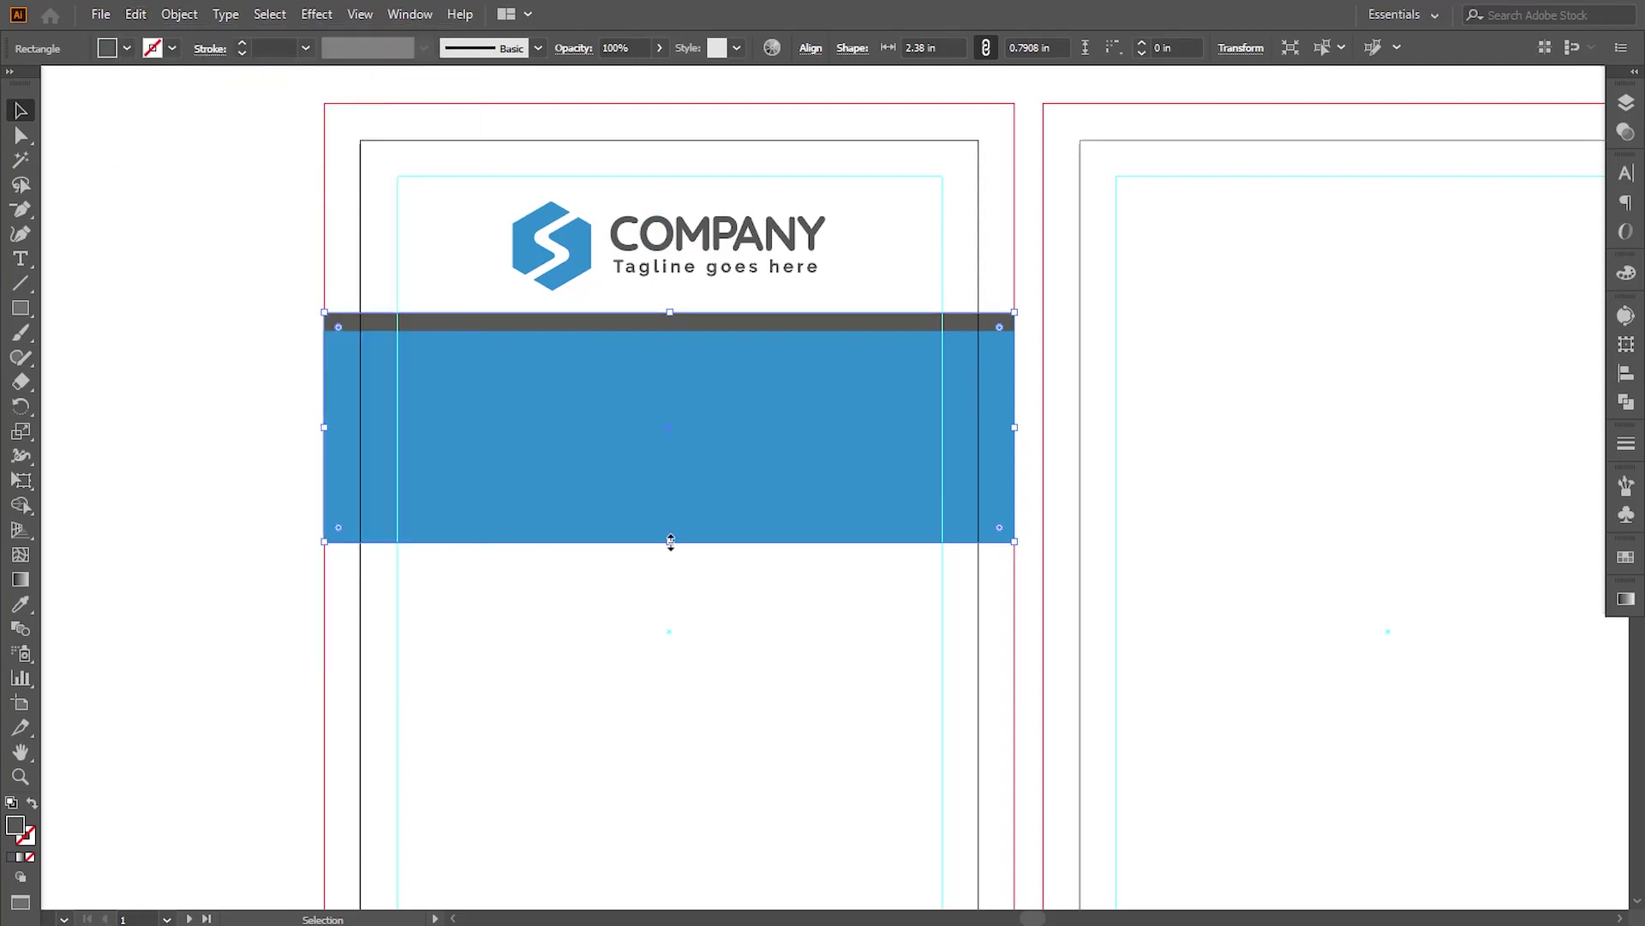
pyautogui.moveTo(670, 542); pyautogui.dragTo(673, 564)
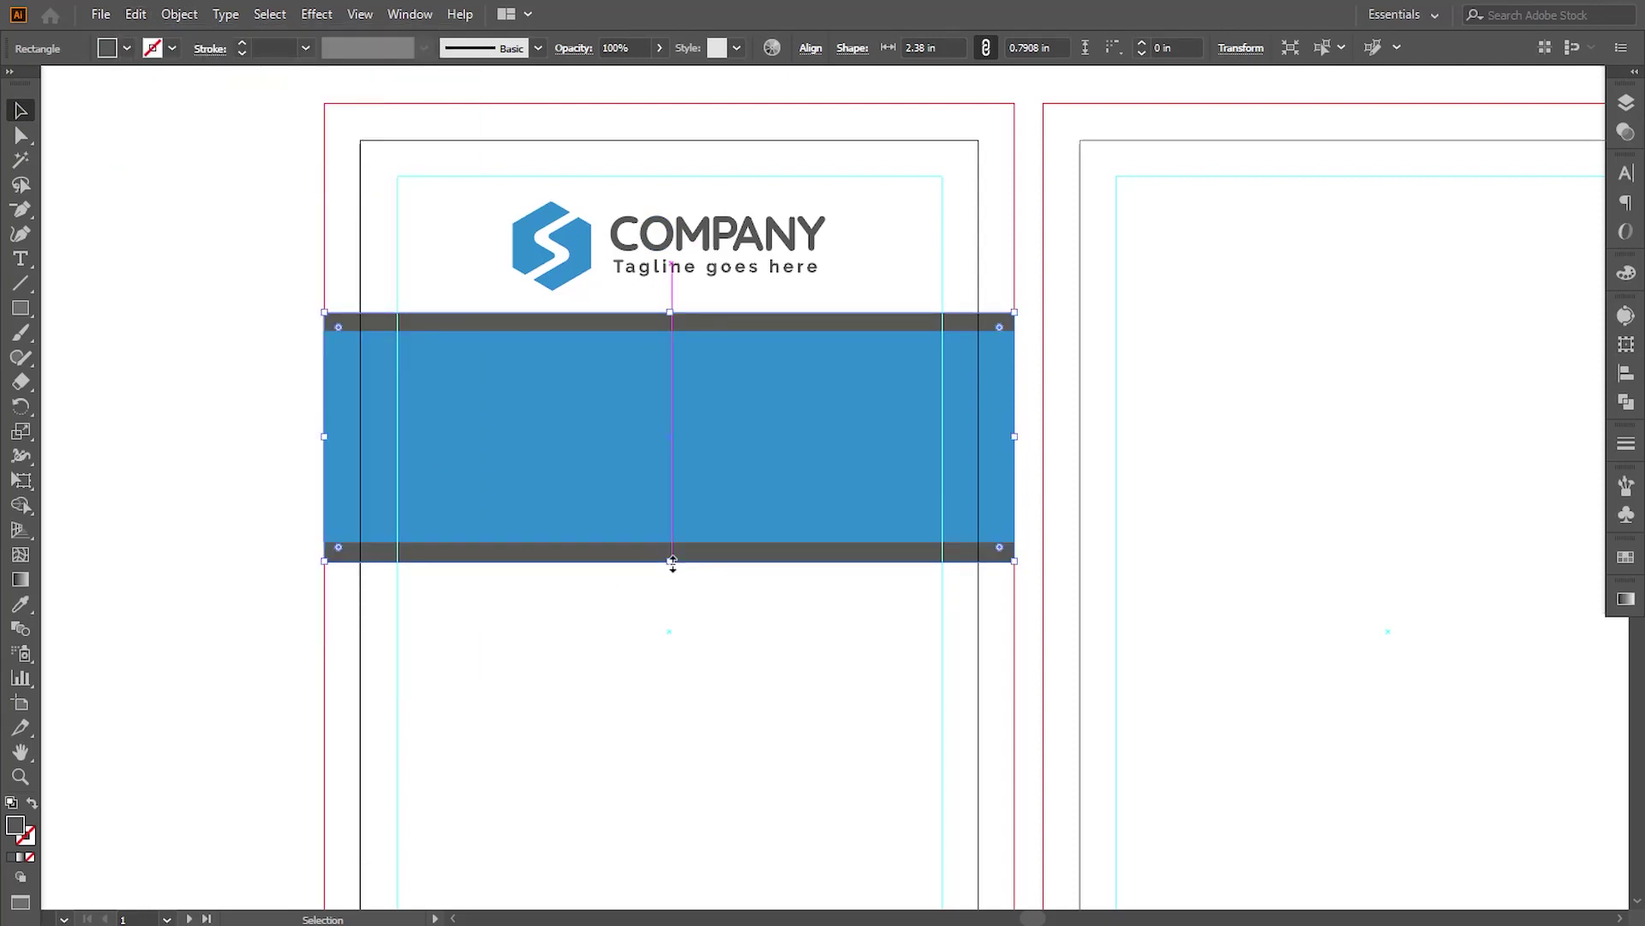
# Fill the rearmost band copy with the light gray sampled from the color swatches above the pasted content, then deselect it.
pyautogui.click(20, 603)
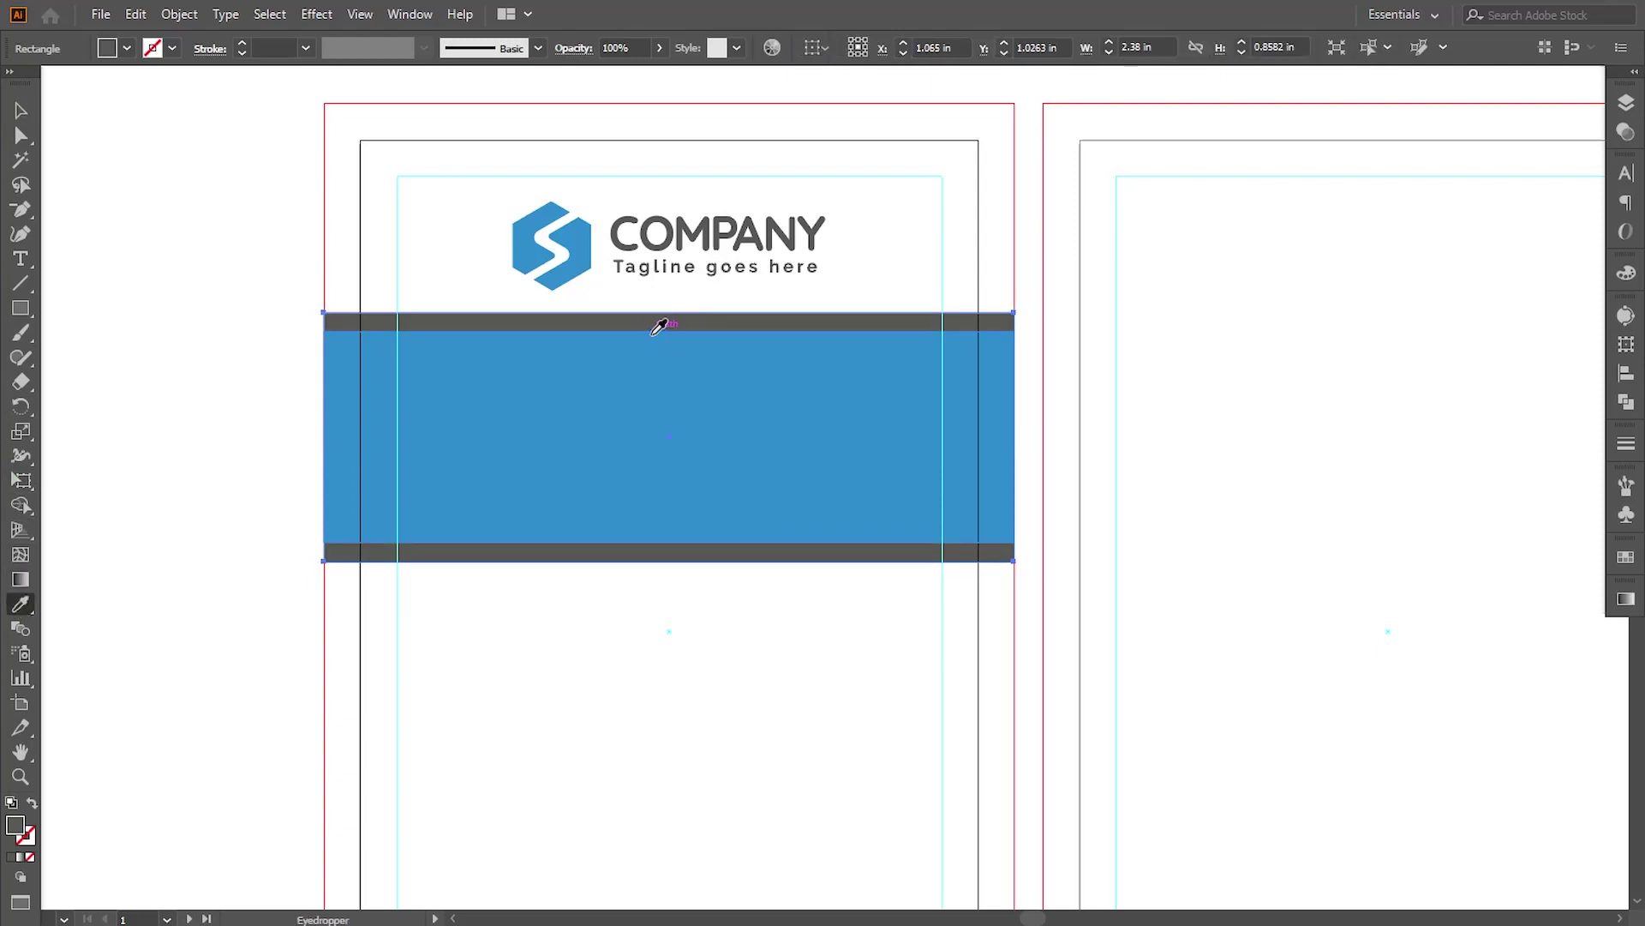
pyautogui.scroll(-5, 634, 336)
pyautogui.scroll(4, 481, 305)
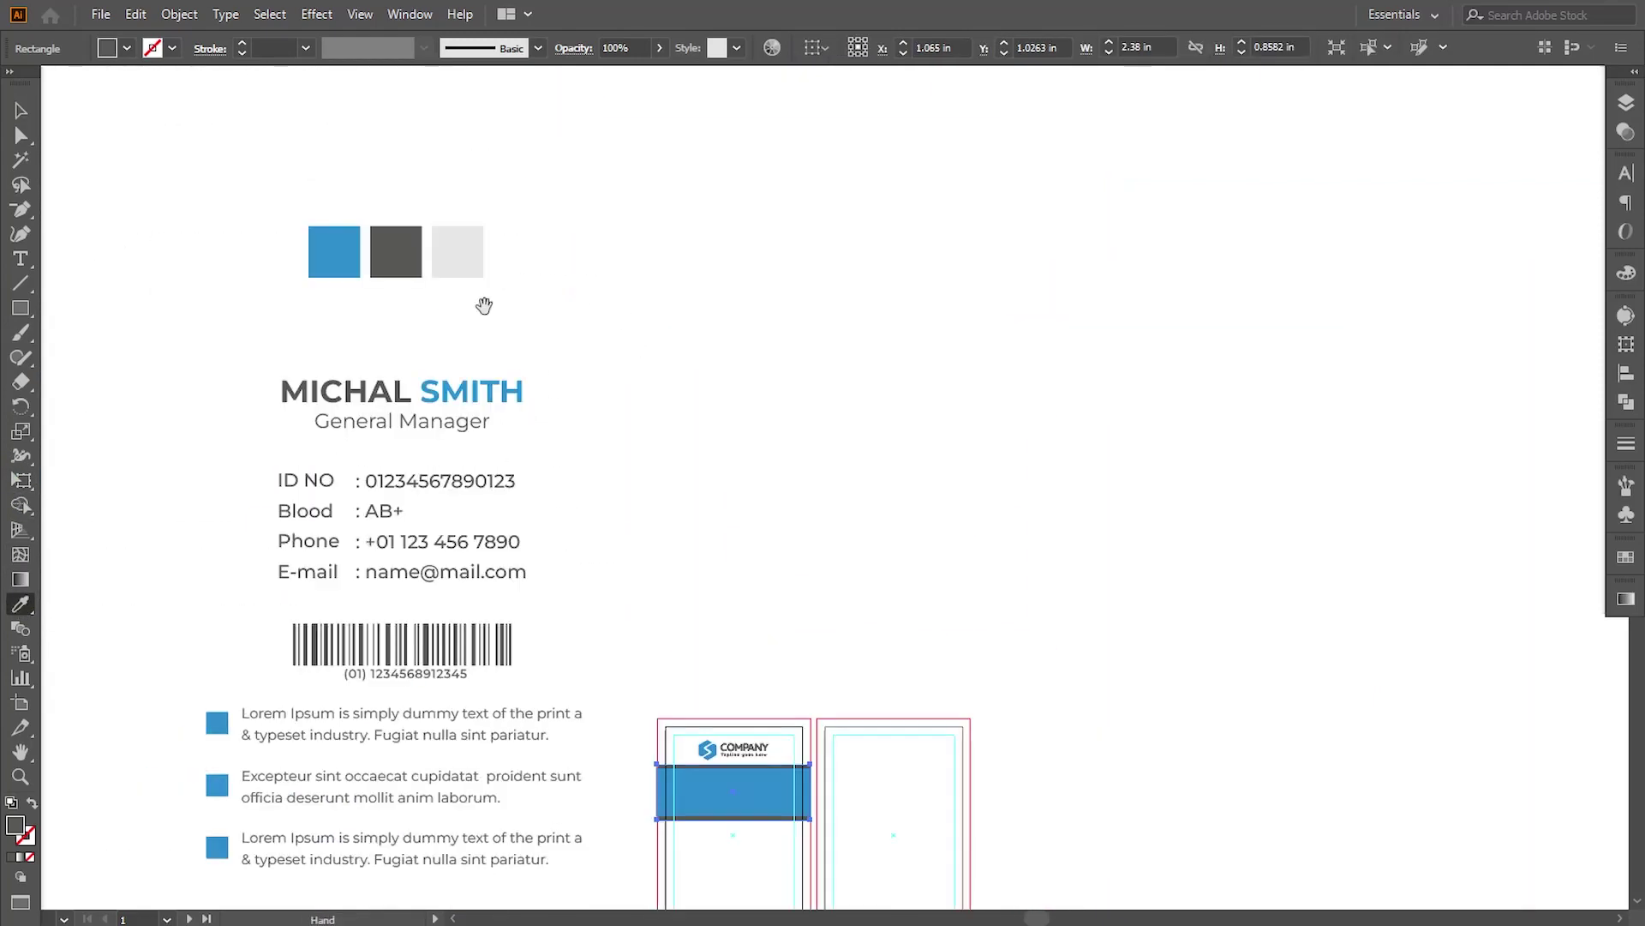
pyautogui.scroll(-3, 651, 573)
pyautogui.scroll(6, 617, 357)
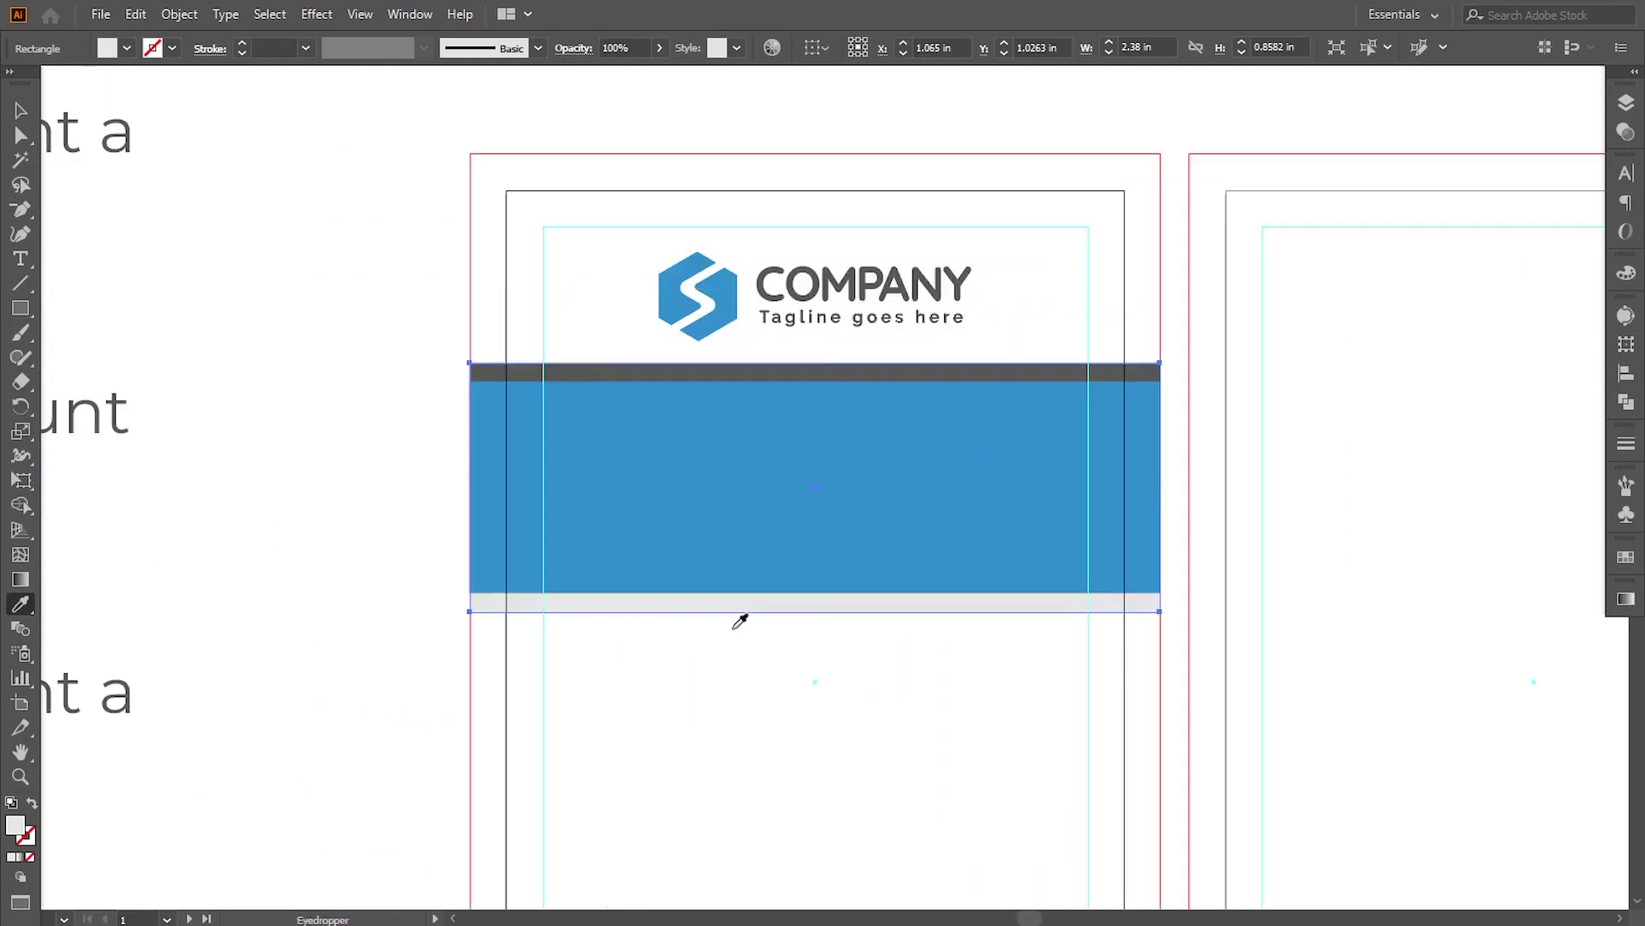
pyautogui.hotkey('ctrl', 'shift', 'a')
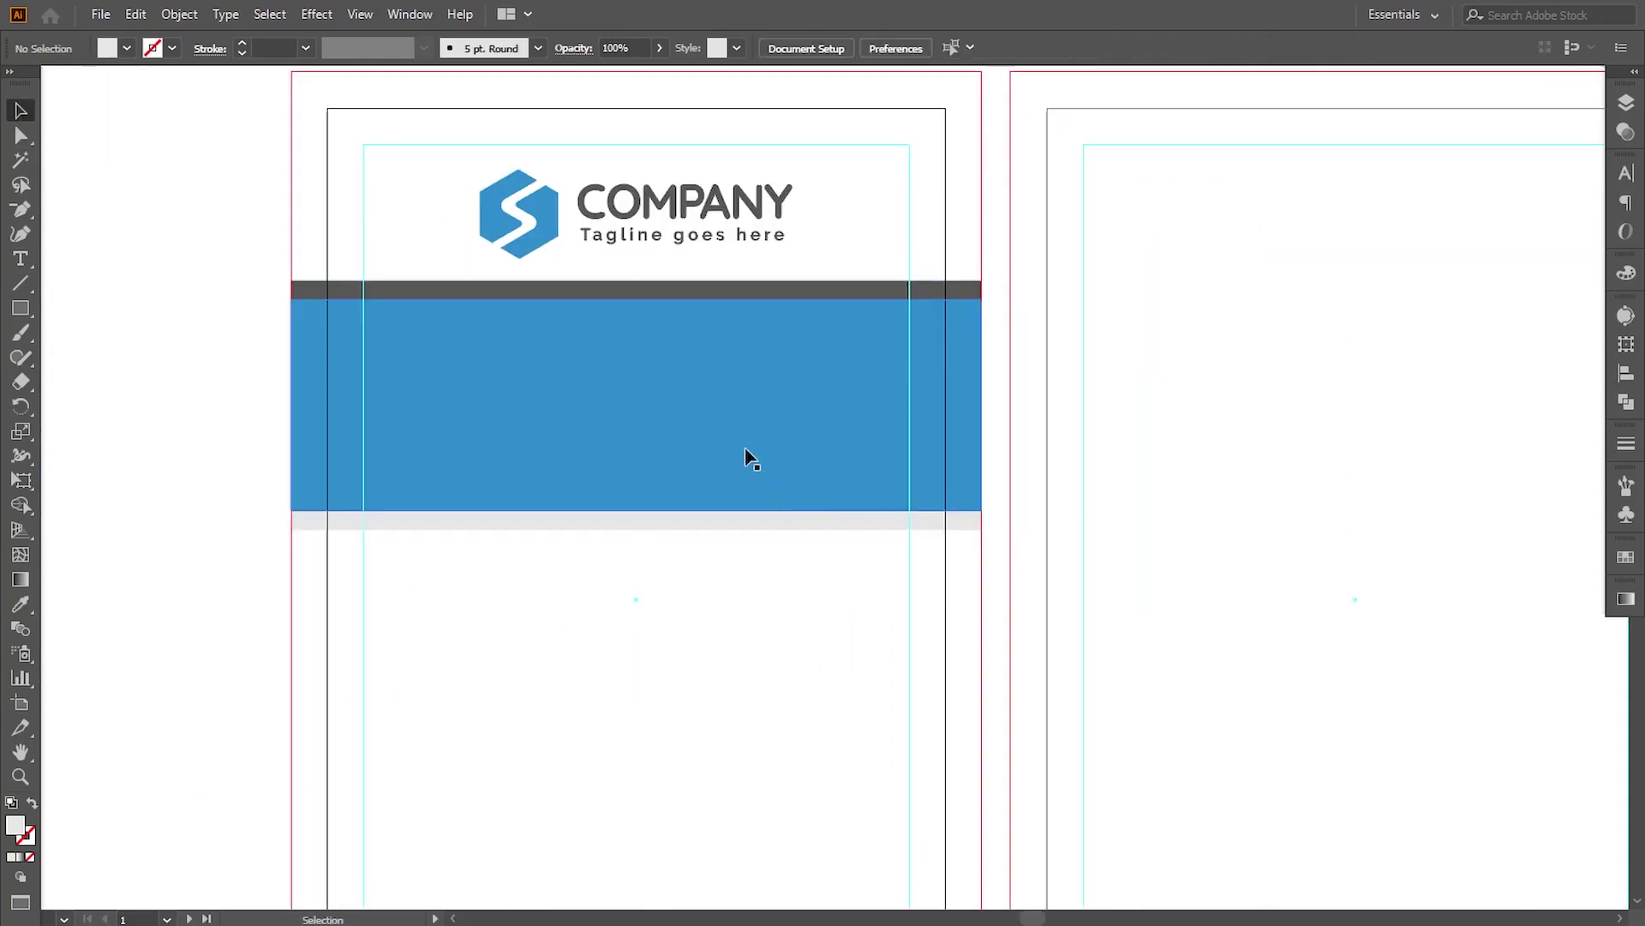
# Slant the three bands by lowering their right-hand corner points about 0.5 in, then deselect them.
pyautogui.press('a')
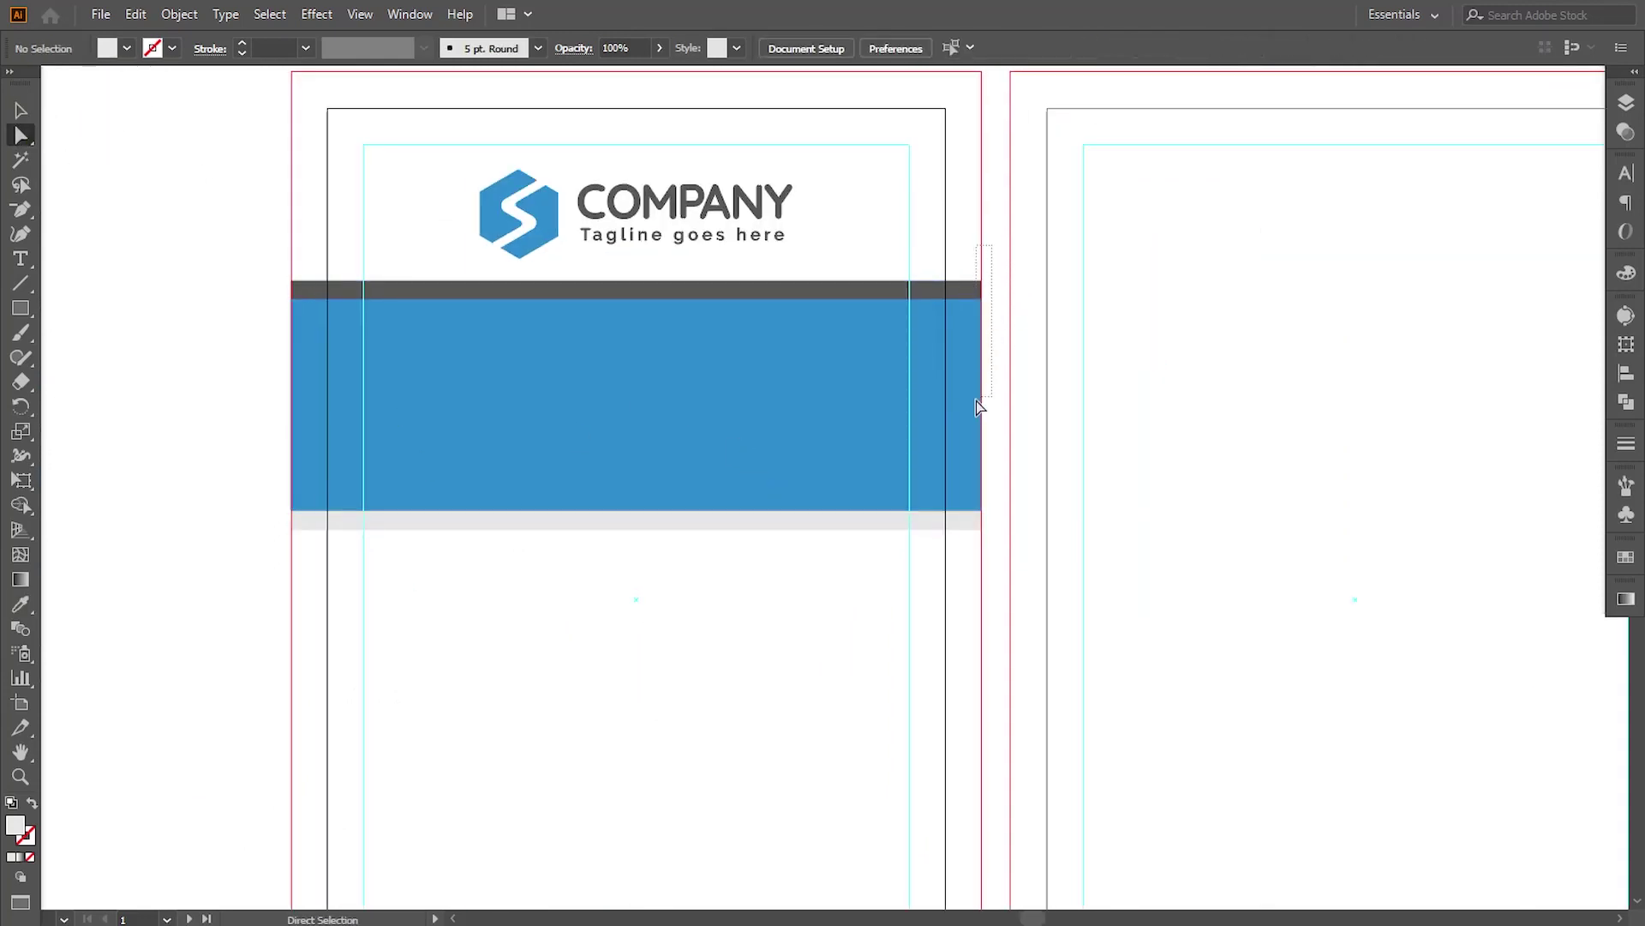
pyautogui.moveTo(971, 568); pyautogui.dragTo(971, 568)
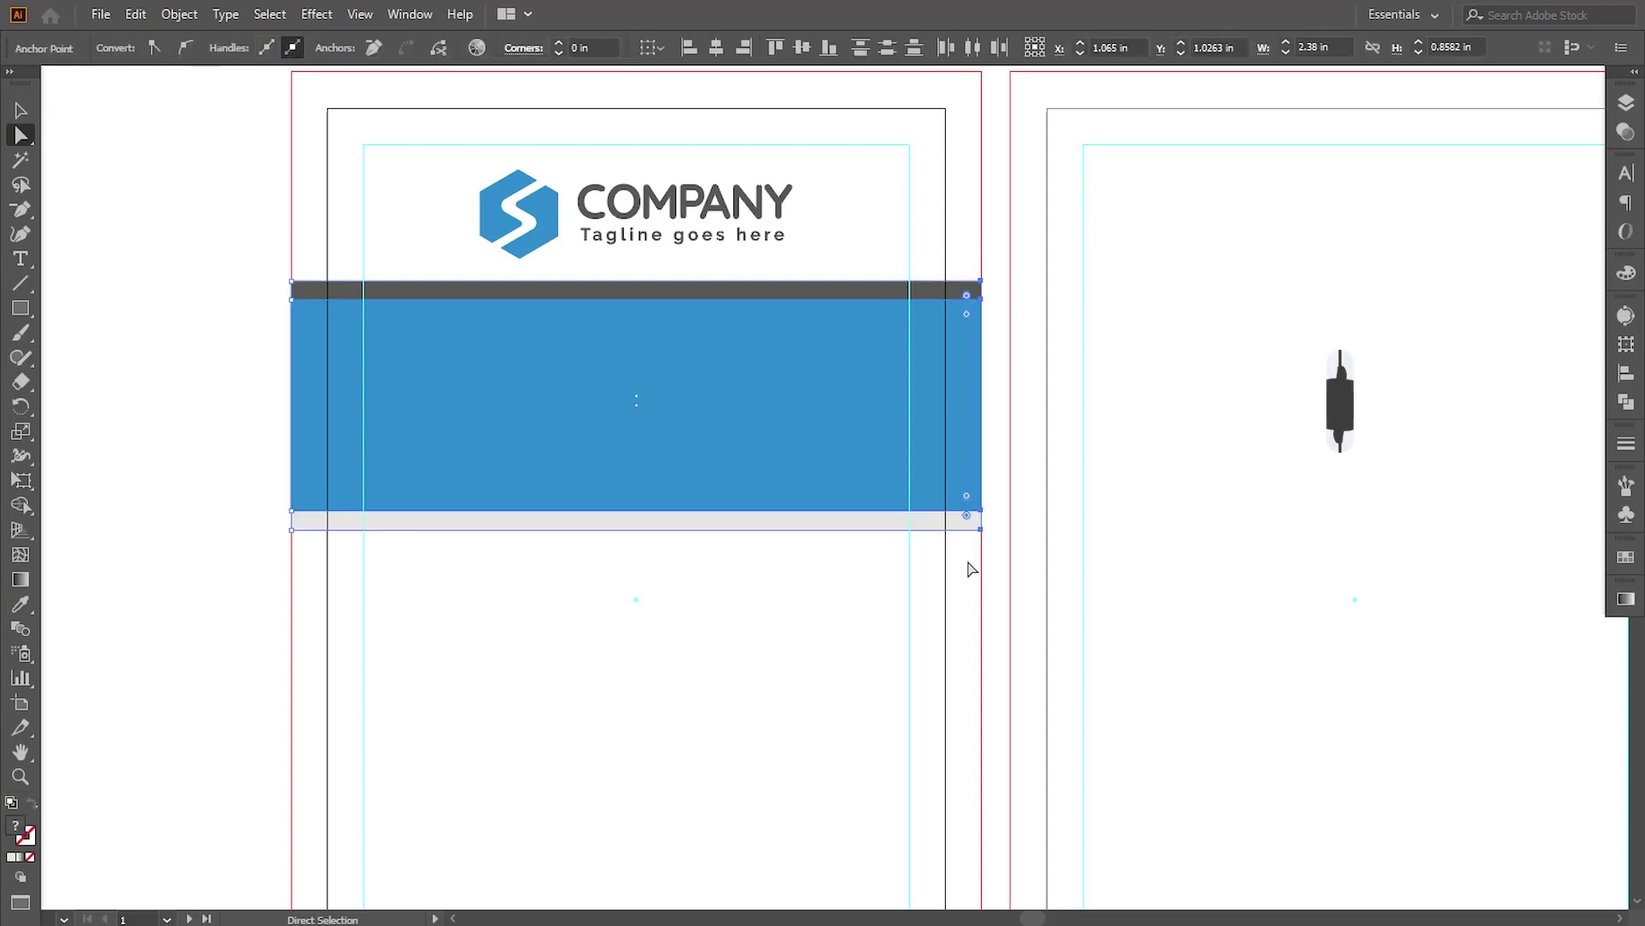
pyautogui.press('Down')
pyautogui.press('Down')
pyautogui.press('Down')
pyautogui.press('Down')
pyautogui.press('Down')
pyautogui.press('Down')
pyautogui.press('Down')
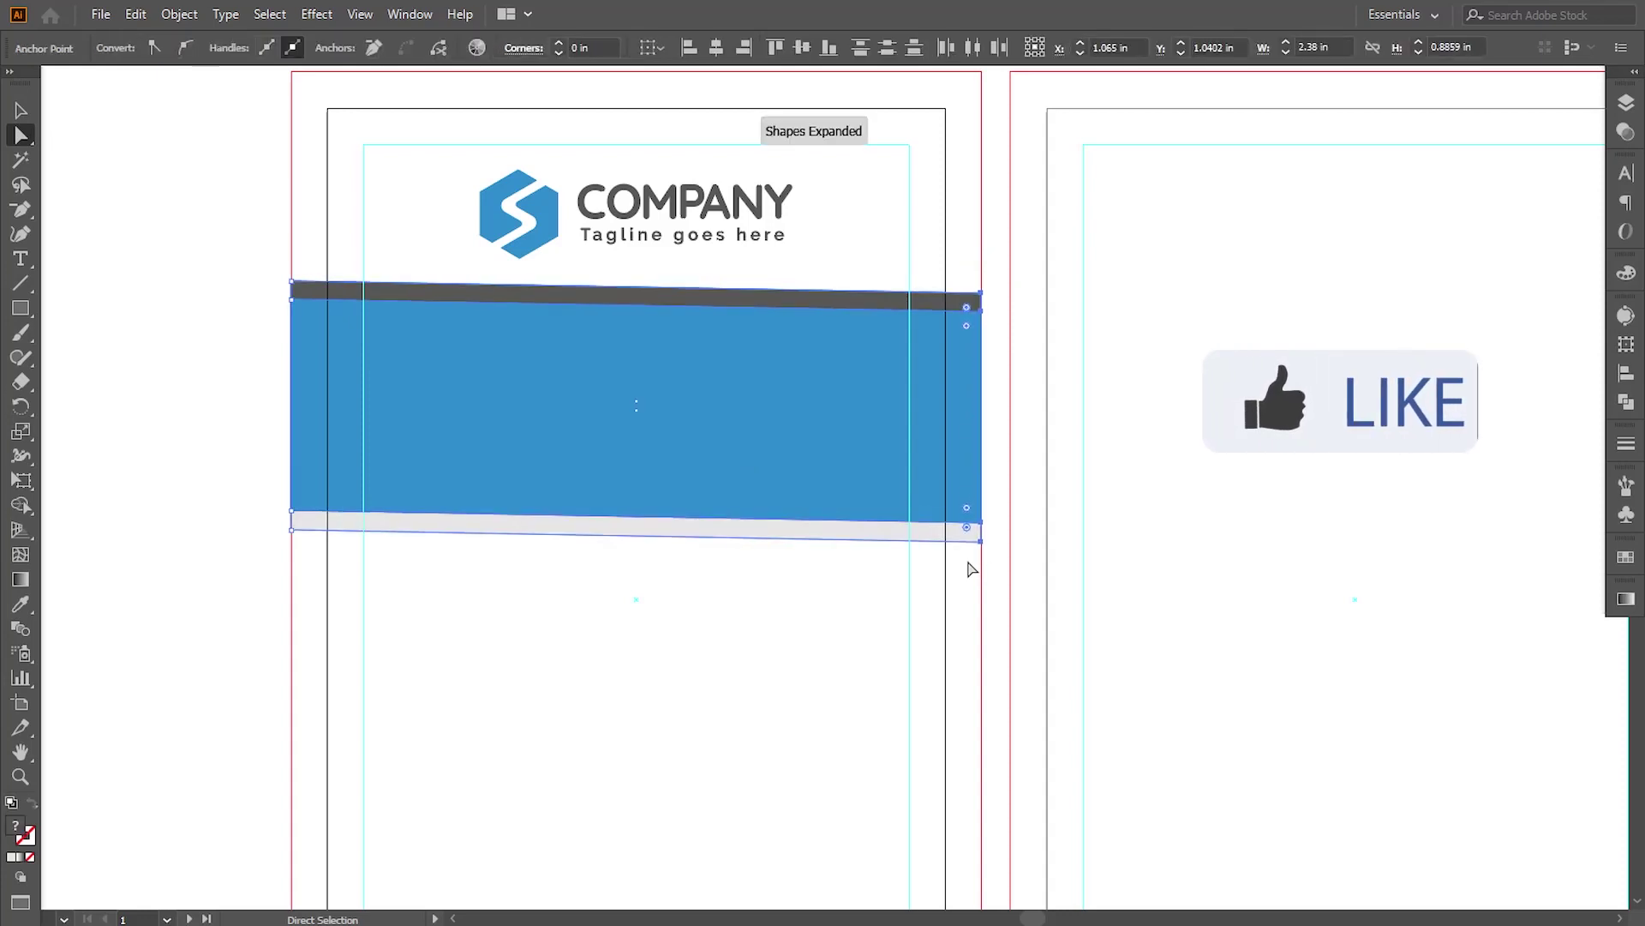
pyautogui.press('Down')
pyautogui.press('Down')
pyautogui.press('Down')
pyautogui.press('Down')
pyautogui.press('Down')
pyautogui.press('Down')
pyautogui.press('Down')
pyautogui.press('Down')
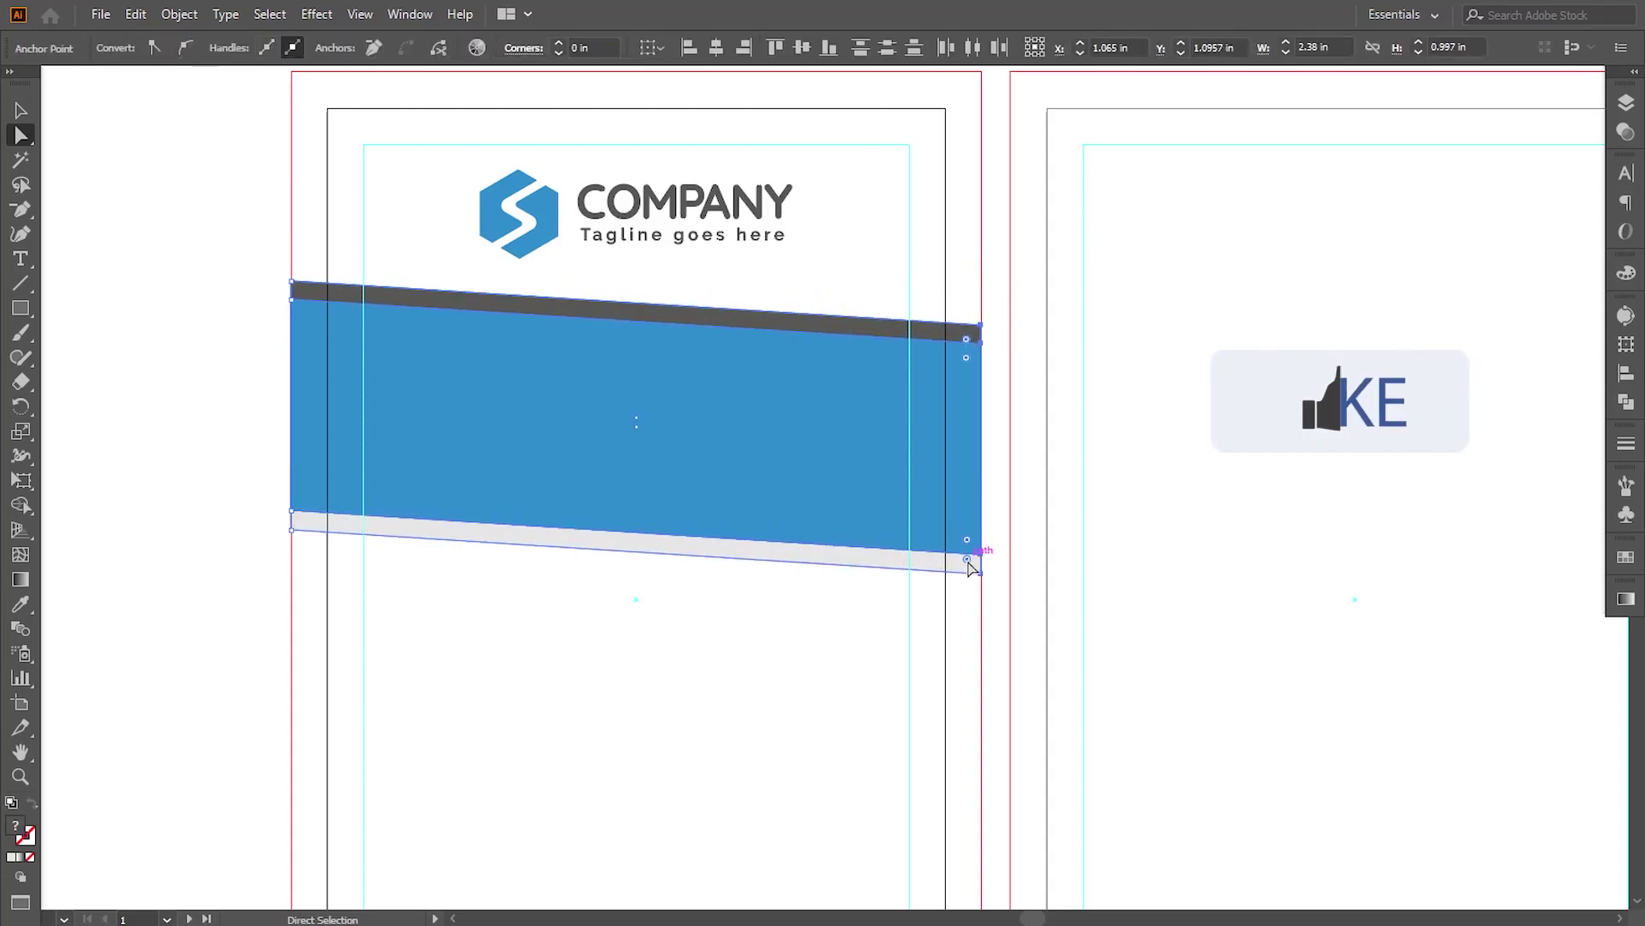
pyautogui.press('Down')
pyautogui.press('Down')
pyautogui.press('Down')
pyautogui.press('Down')
pyautogui.press('Down')
pyautogui.press('Down')
pyautogui.press('Down')
pyautogui.press('Down')
pyautogui.press('Down')
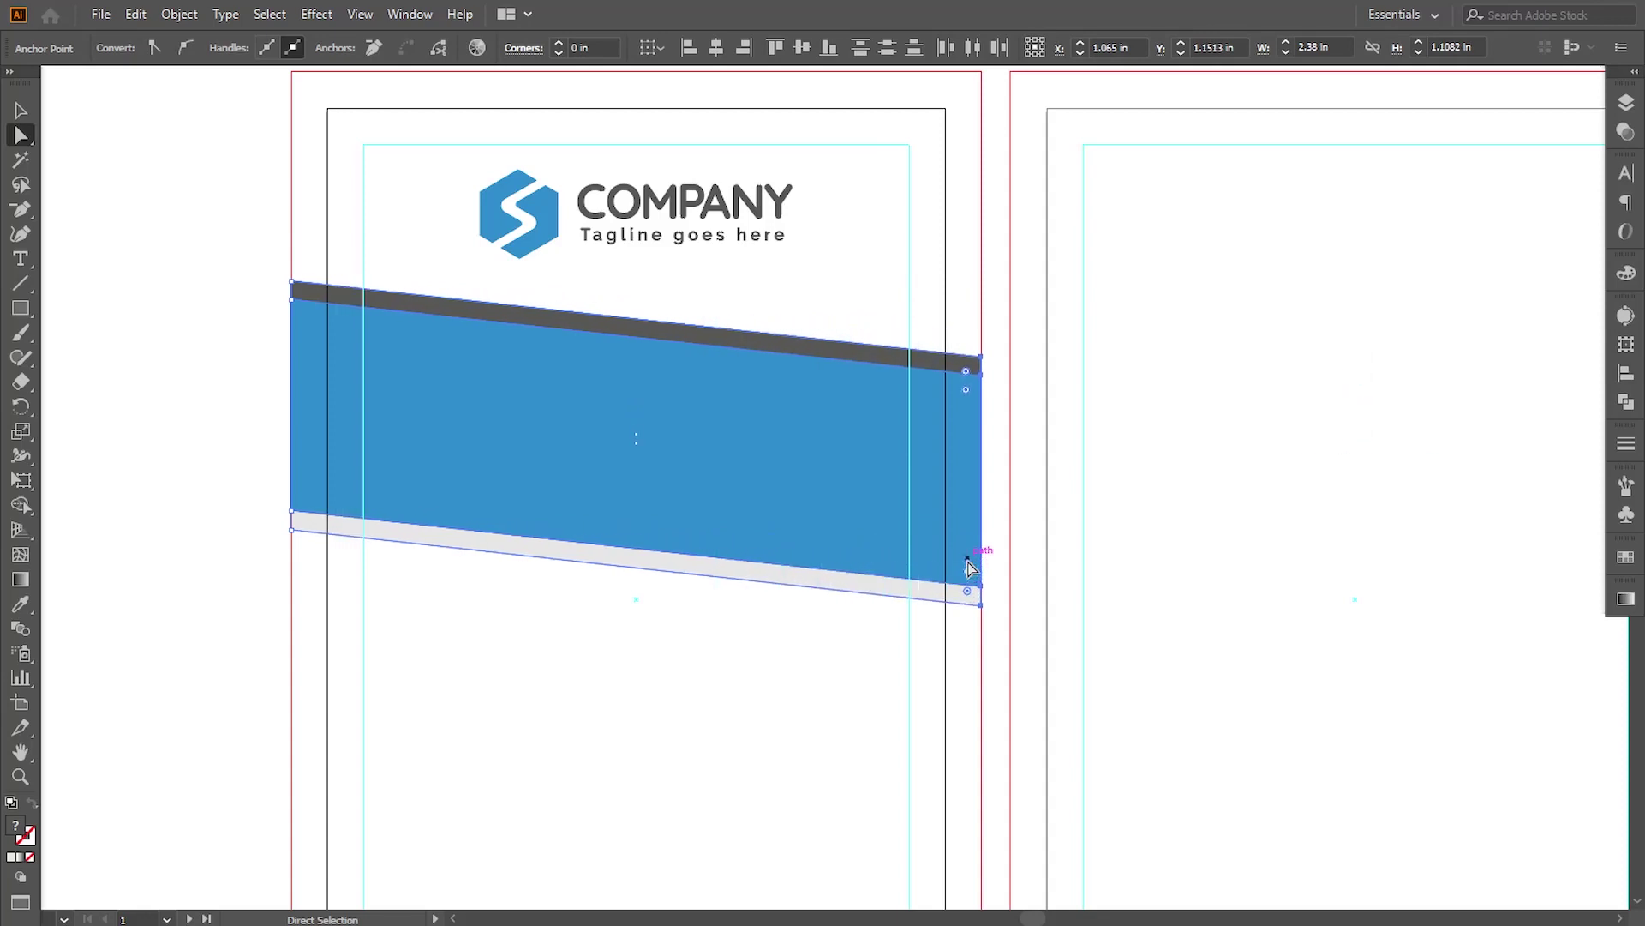
pyautogui.press('Down')
pyautogui.press('Down')
pyautogui.press('Down')
pyautogui.press('Down')
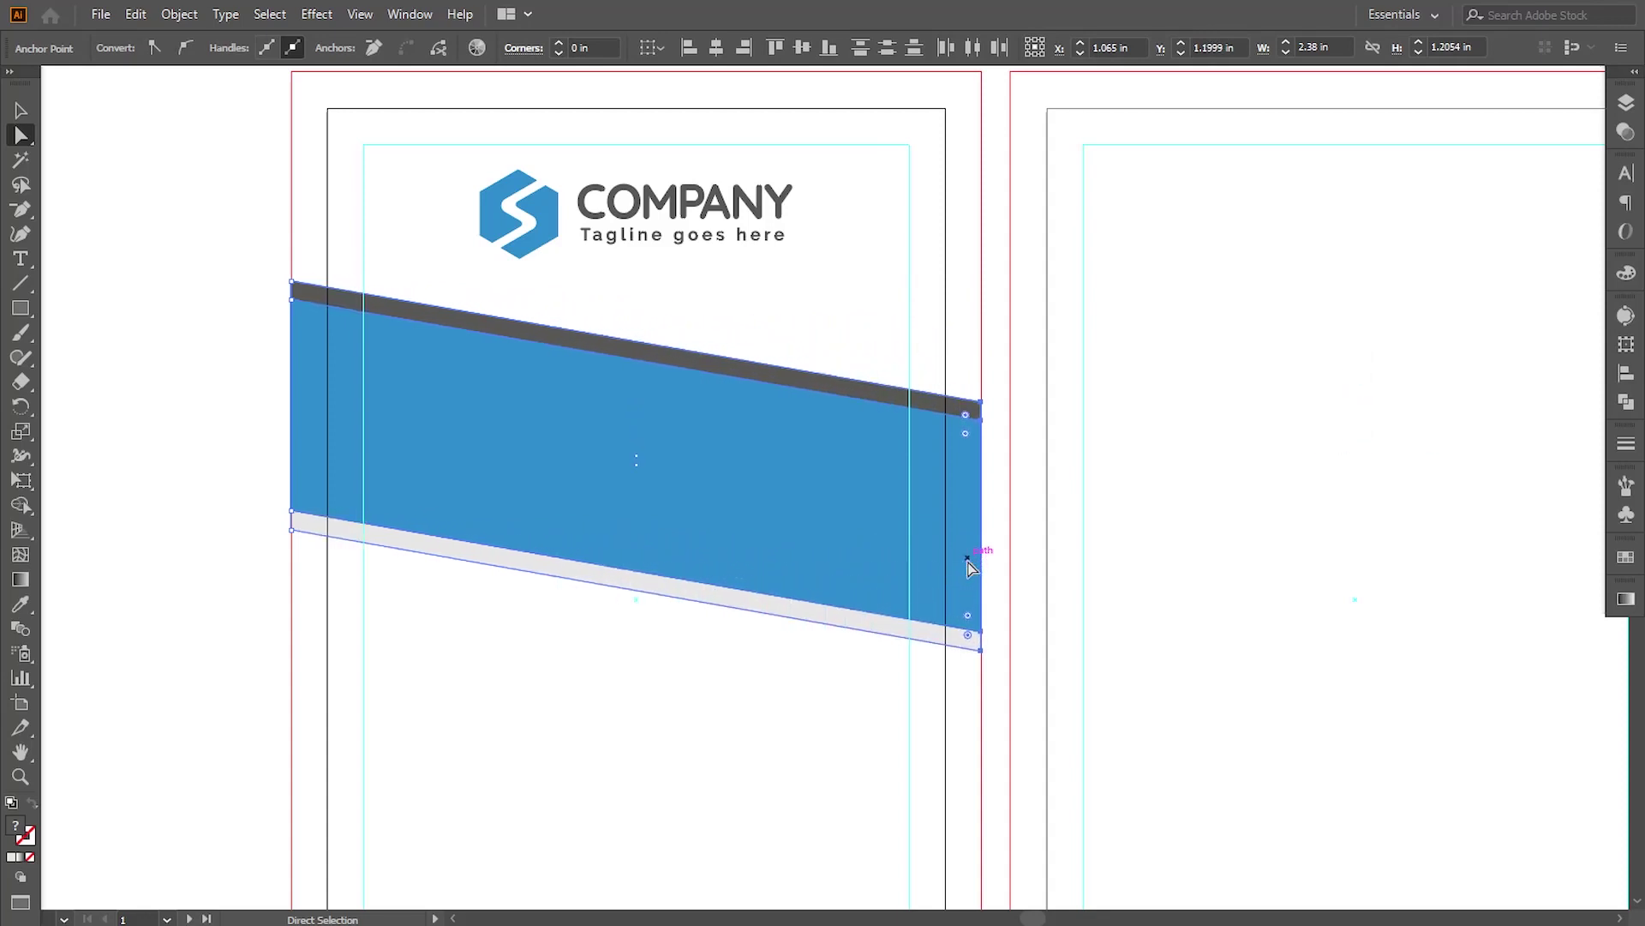
pyautogui.press('Down')
pyautogui.press('Down')
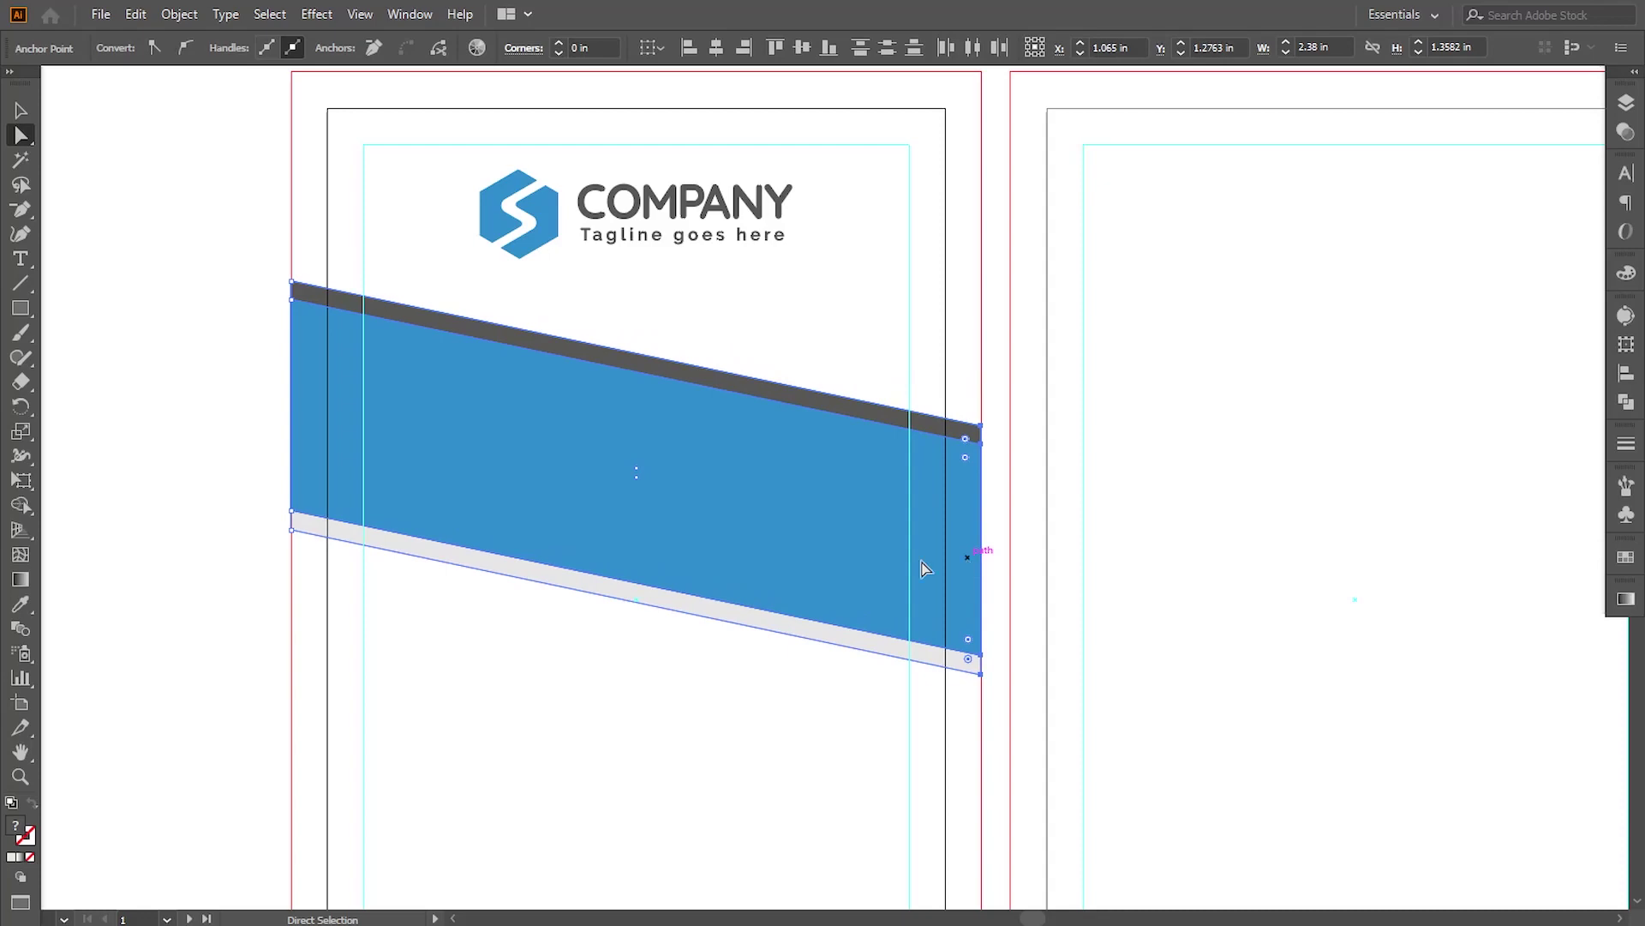
pyautogui.click(627, 717)
# Draw a white circle about 1.17 in in diameter and place it horizontally centered over the slanted bands on the front card.
pyautogui.hotkey('ctrl', '-')
pyautogui.hotkey('ctrl', '-')
pyautogui.hotkey('ctrl', '-')
pyautogui.click(577, 721)
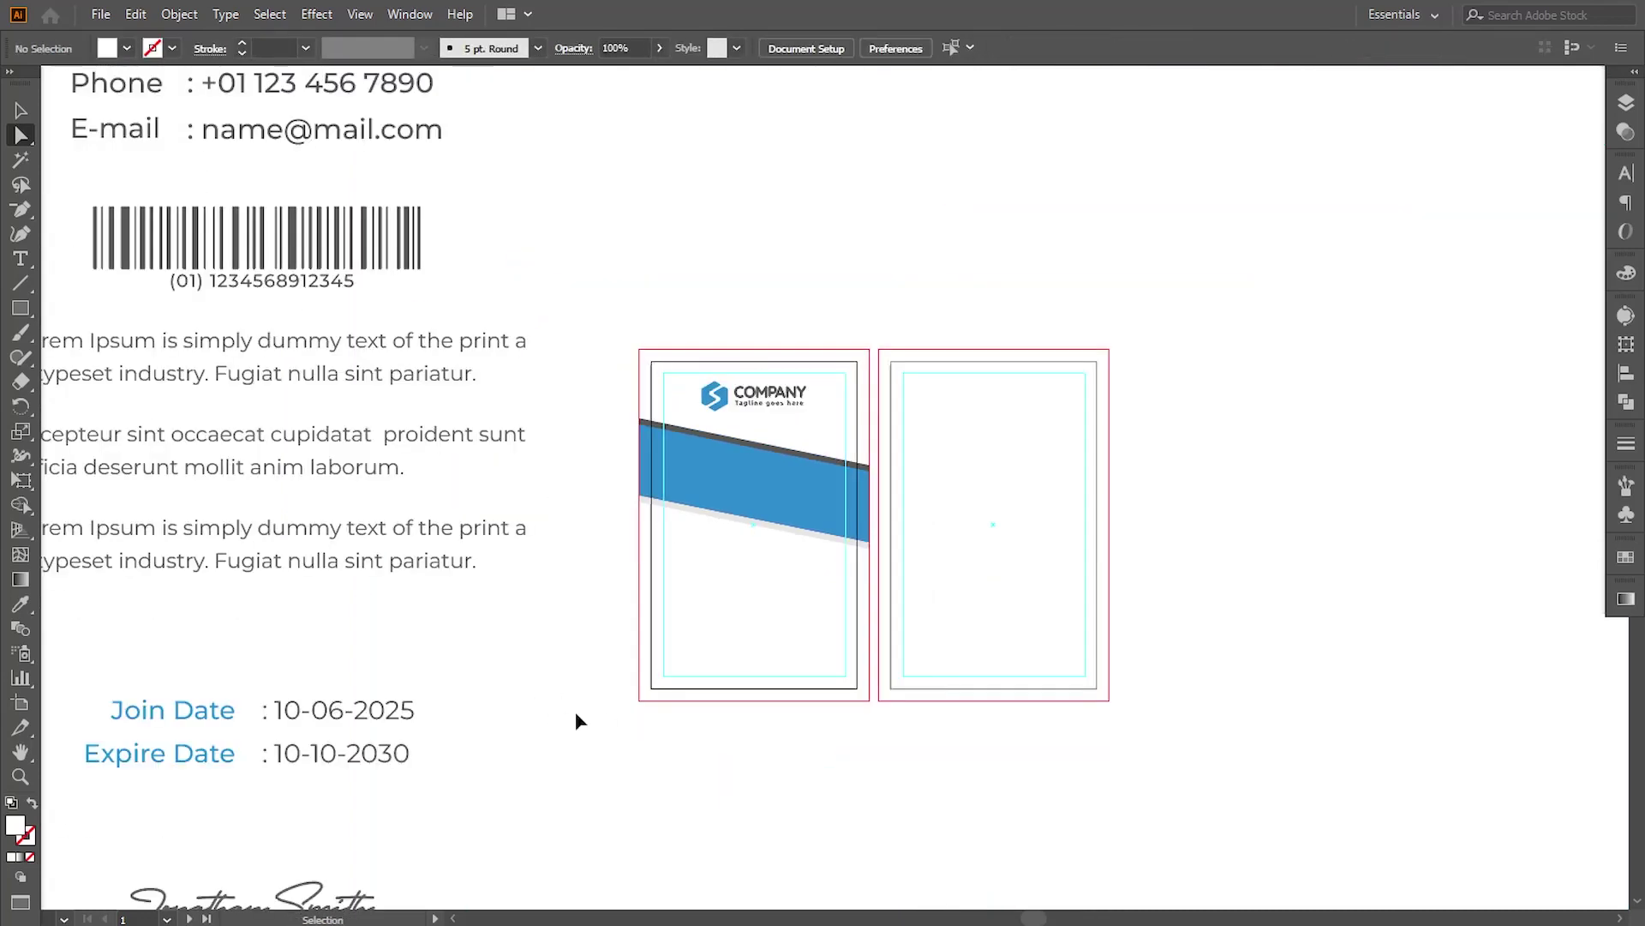
pyautogui.hotkey('ctrl', '+')
pyautogui.hotkey('ctrl', '+')
pyautogui.moveTo(588, 661); pyautogui.dragTo(615, 618)
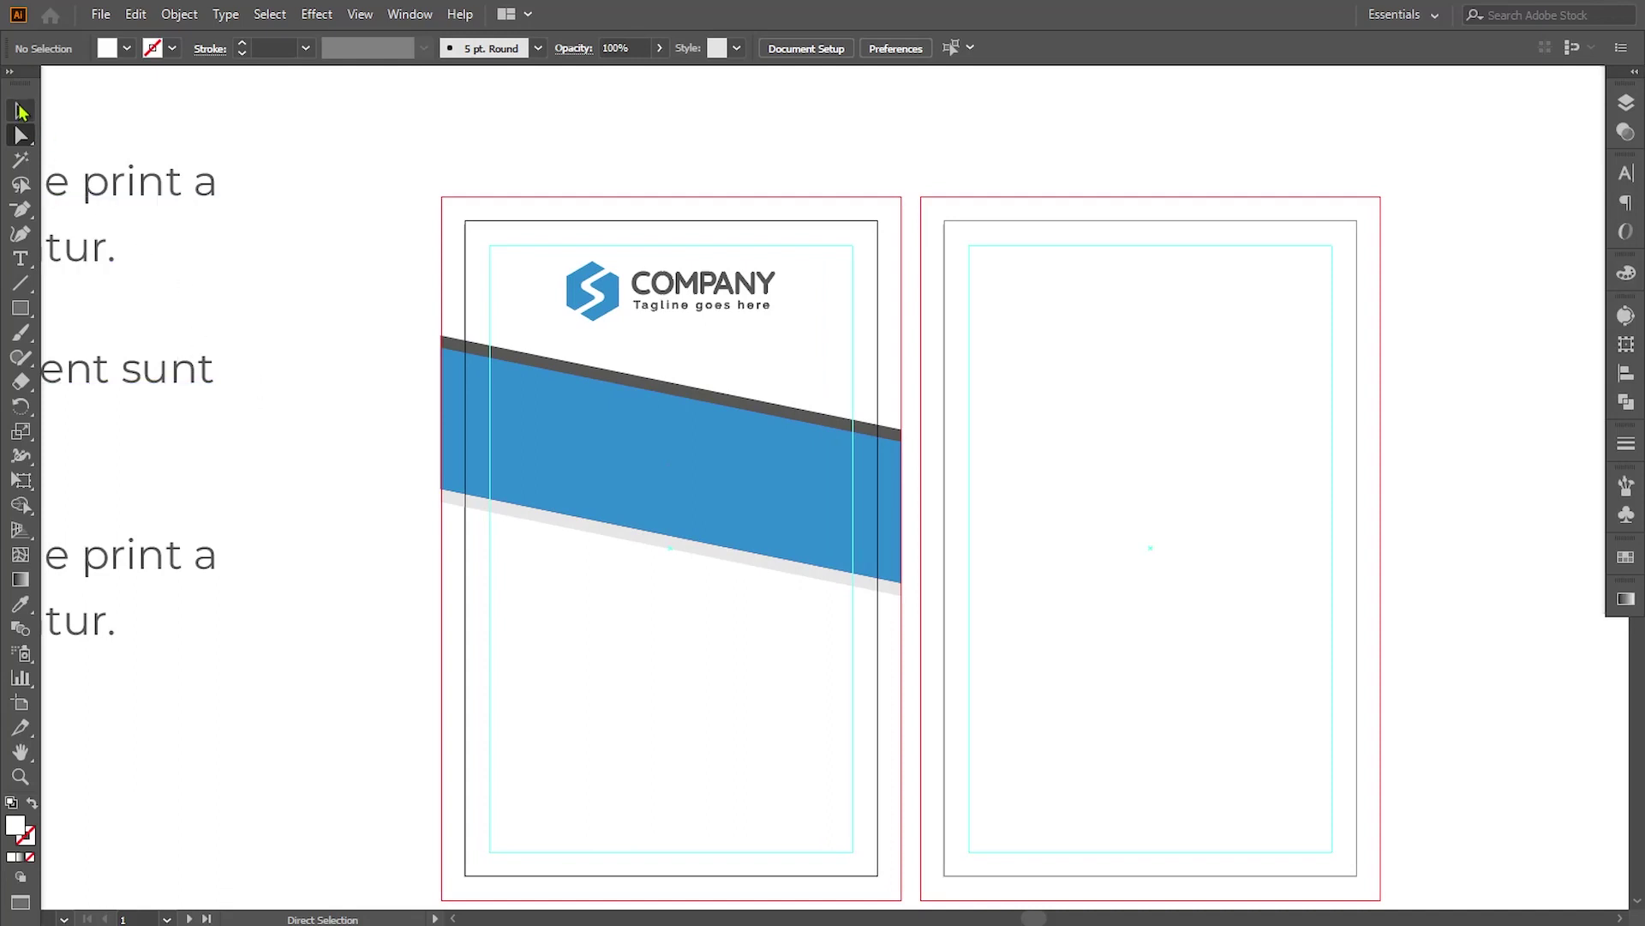
pyautogui.moveTo(20, 332); pyautogui.dragTo(94, 358)
pyautogui.hotkey('ctrl', '+')
pyautogui.scroll(1, 600, 462)
pyautogui.hscroll(-2, 599, 463)
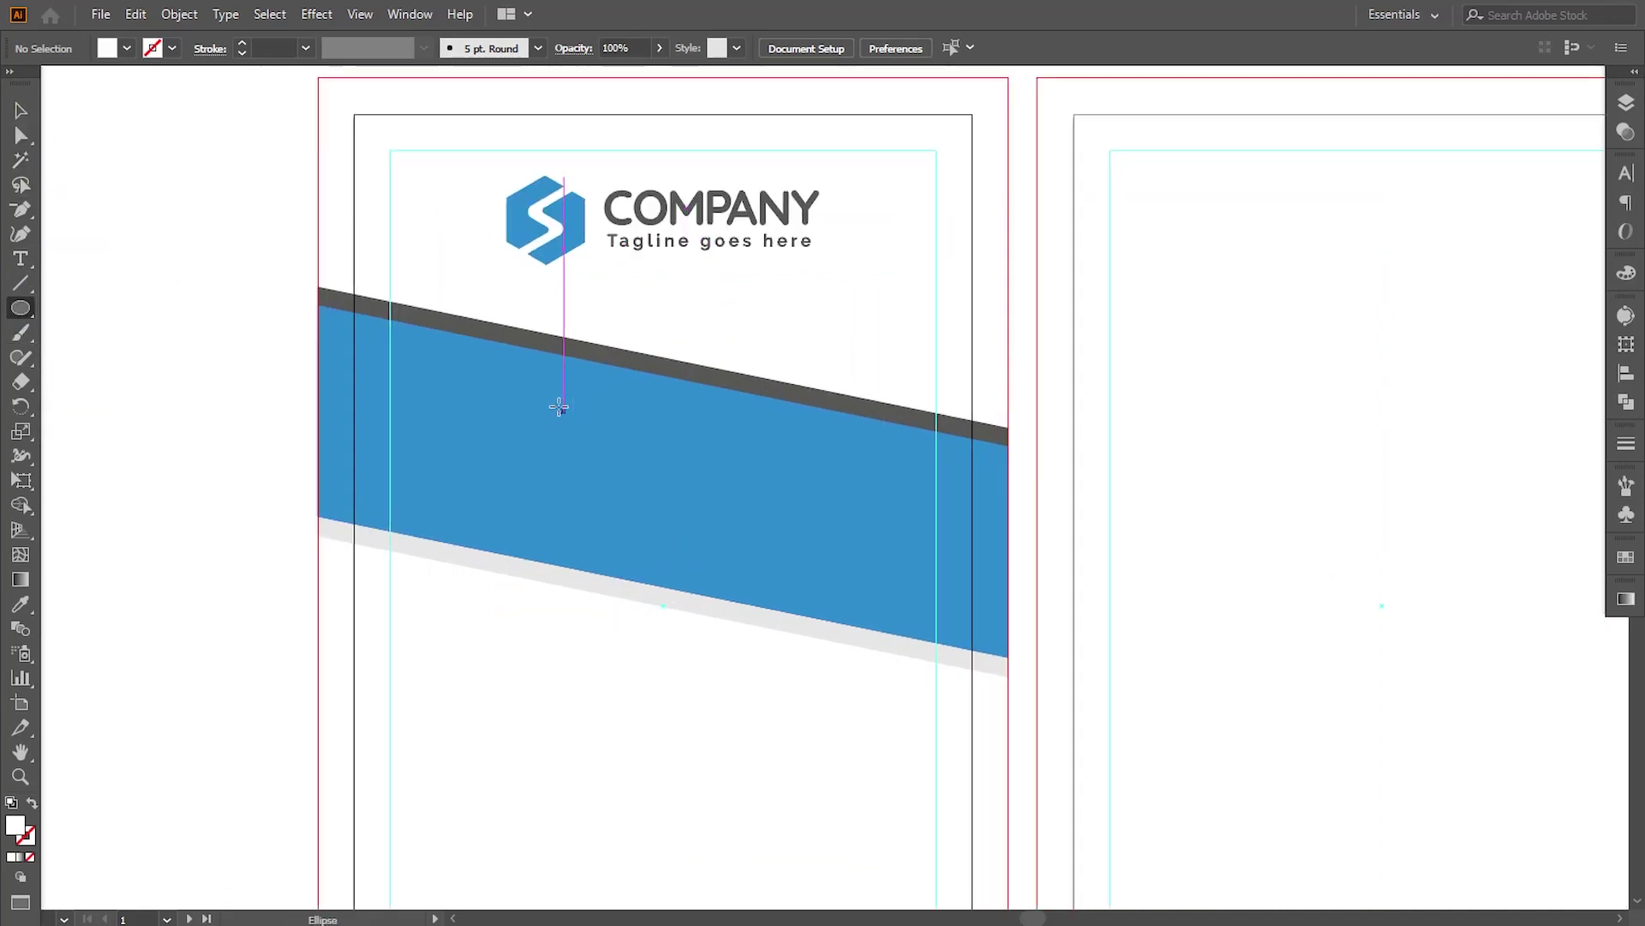
pyautogui.moveTo(549, 351); pyautogui.dragTo(793, 689)
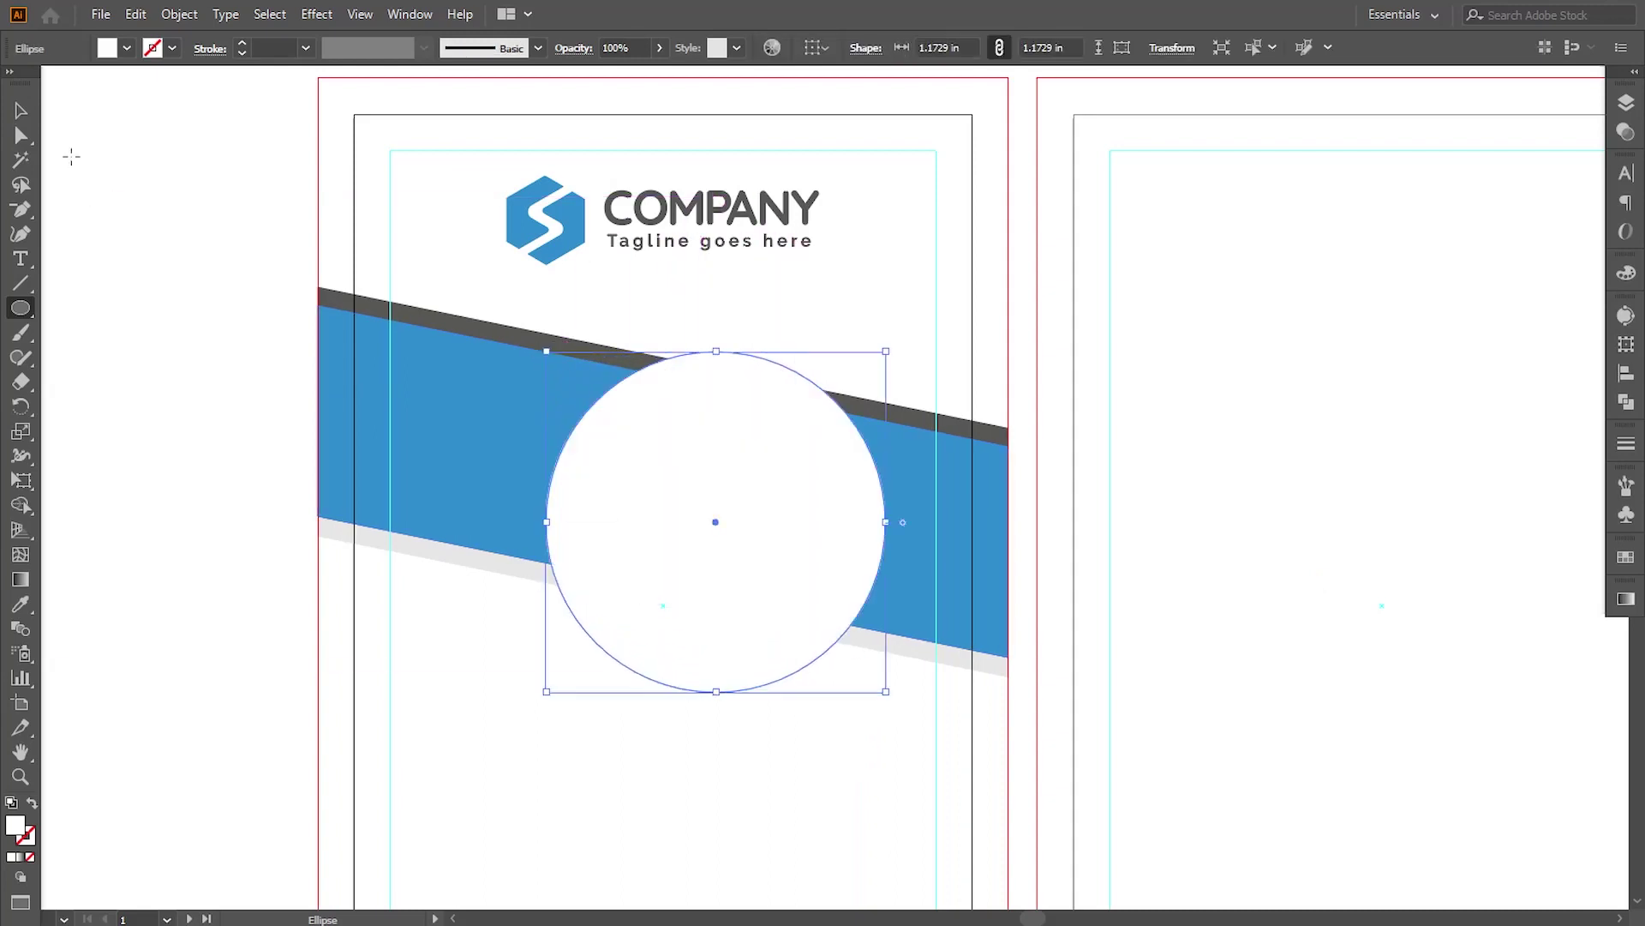
pyautogui.press('v')
pyautogui.moveTo(635, 525); pyautogui.dragTo(599, 493)
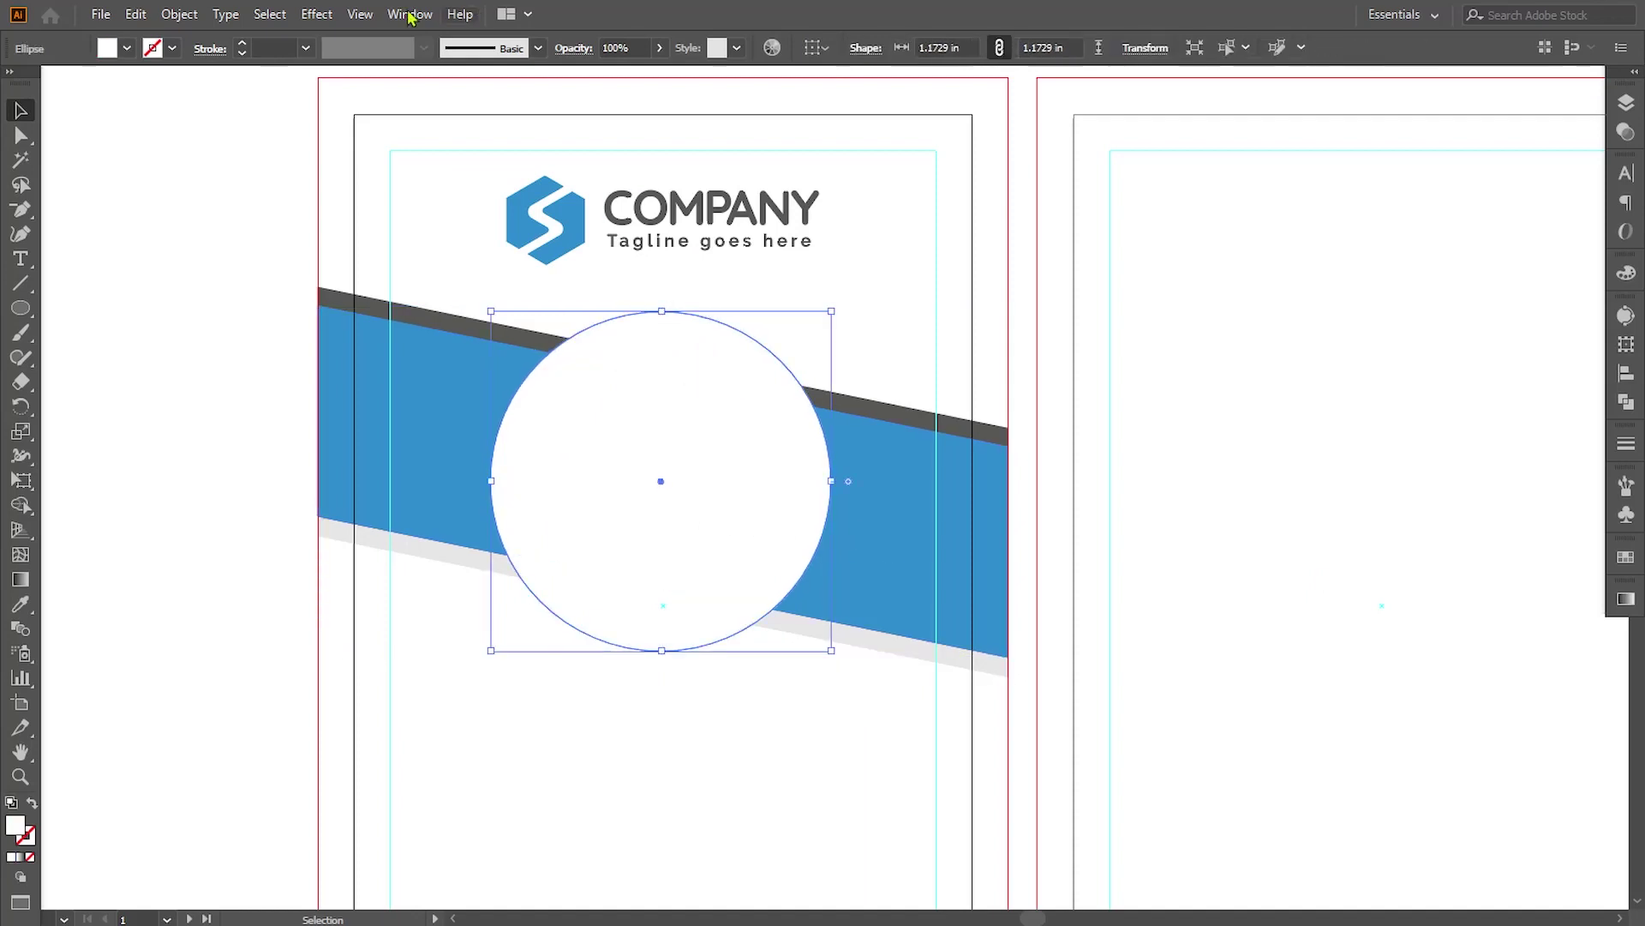
# Show the rulers and place a vertical guide through the horizontal center of the front card.
pyautogui.click(360, 13)
pyautogui.moveTo(524, 703)
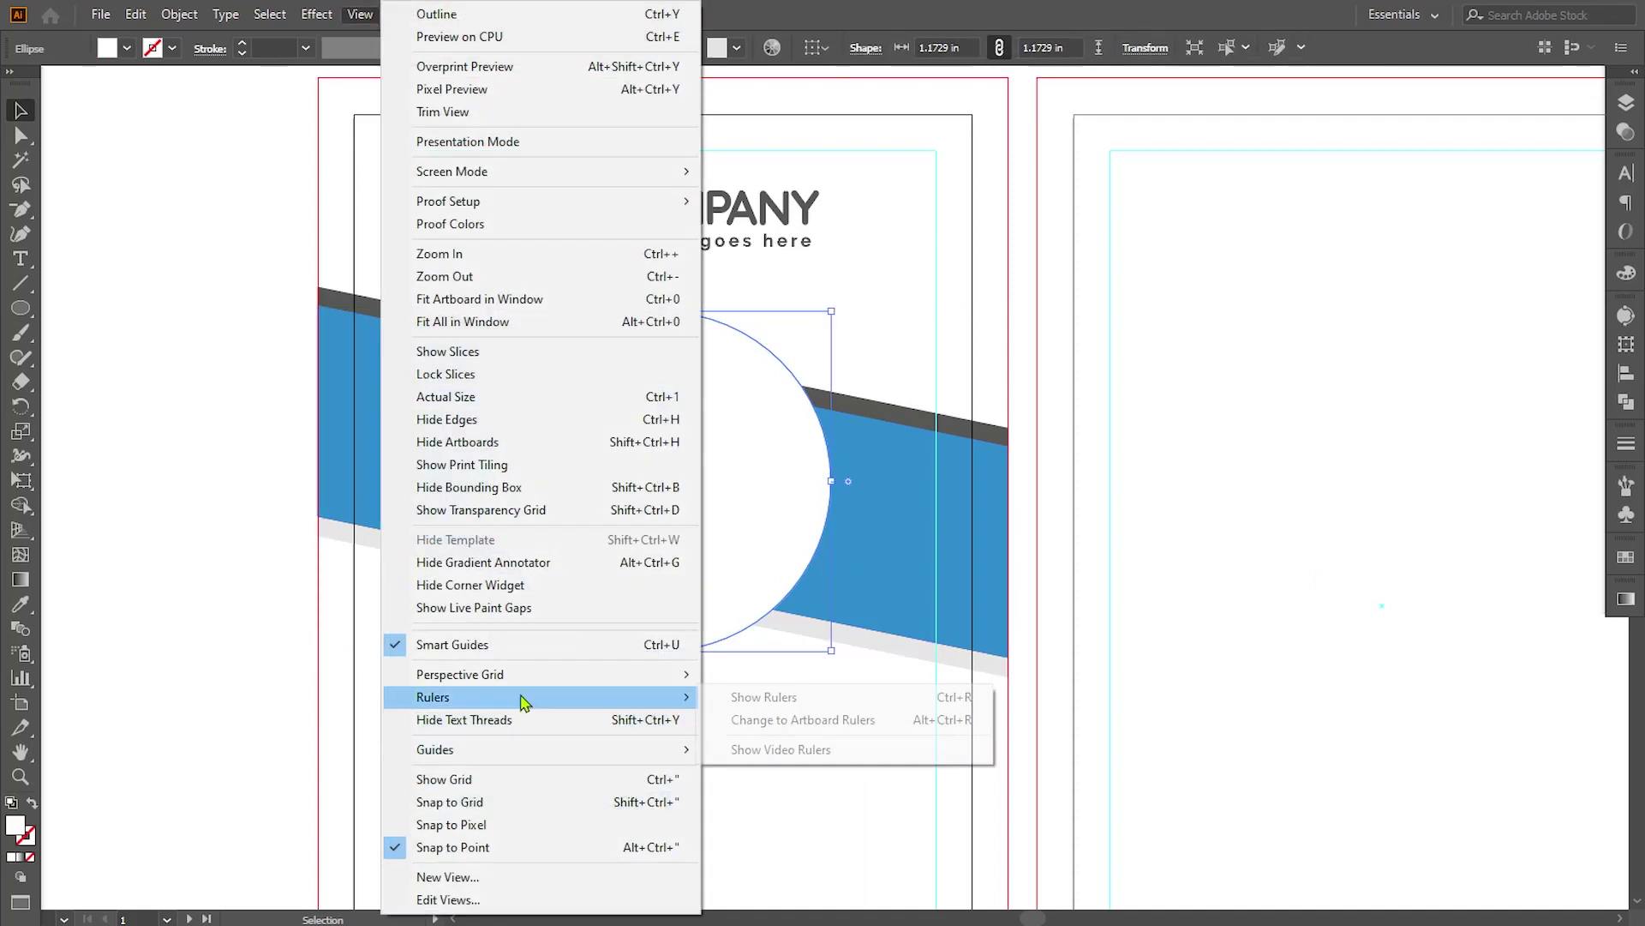
pyautogui.click(754, 697)
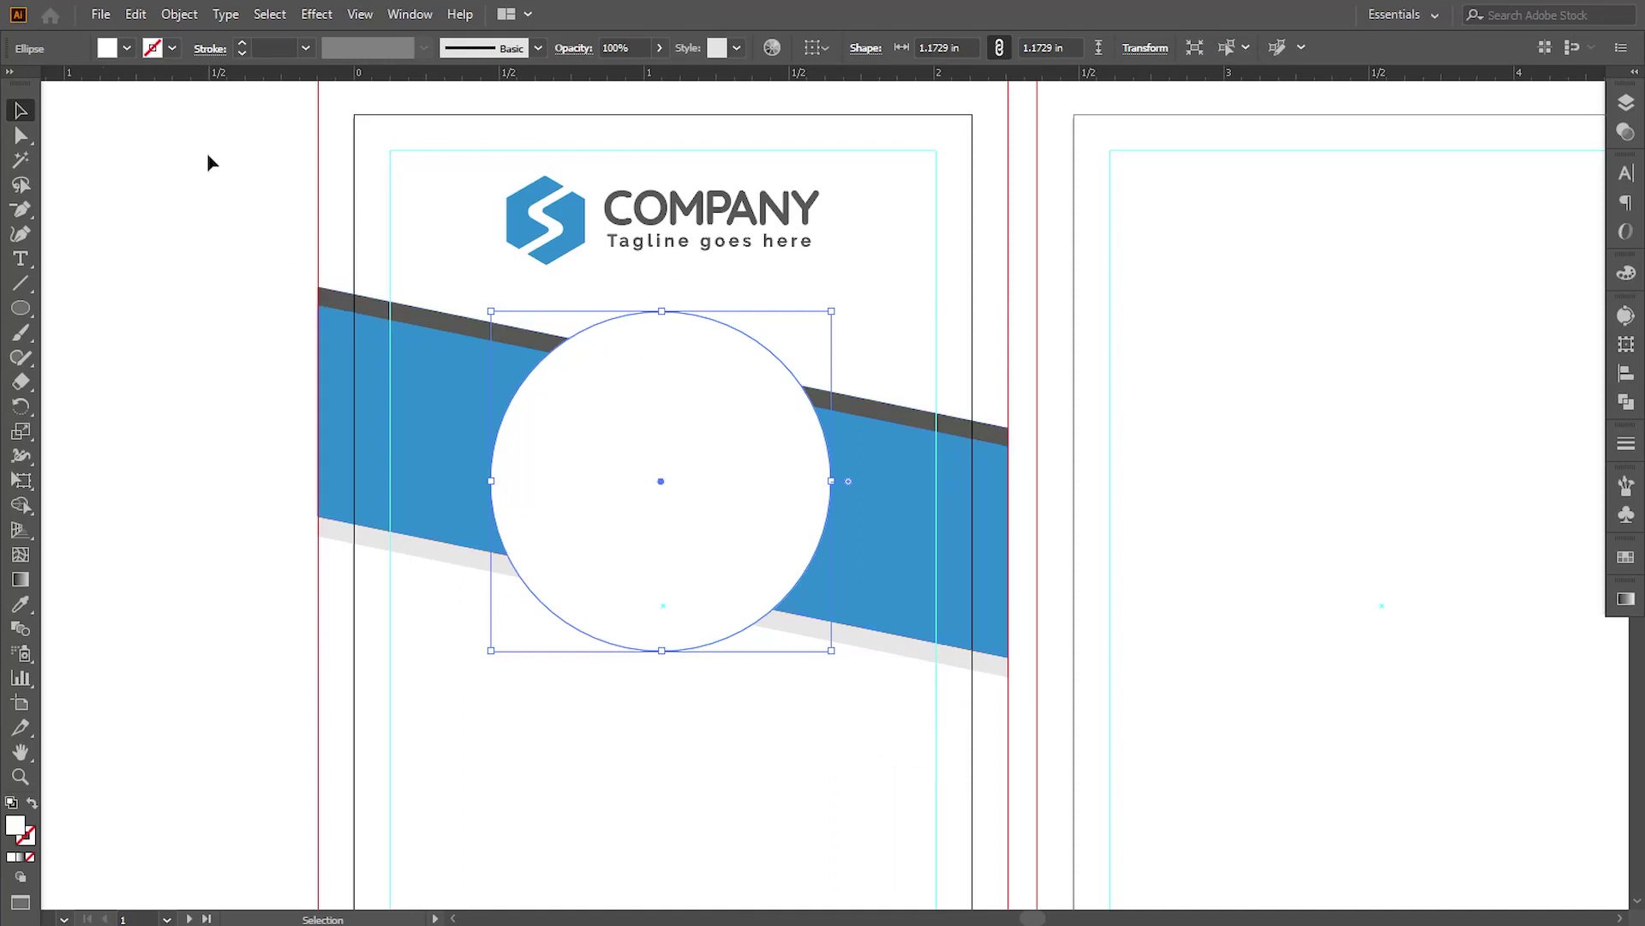
pyautogui.click(10, 71)
pyautogui.moveTo(10, 658); pyautogui.dragTo(663, 605)
pyautogui.click(839, 597)
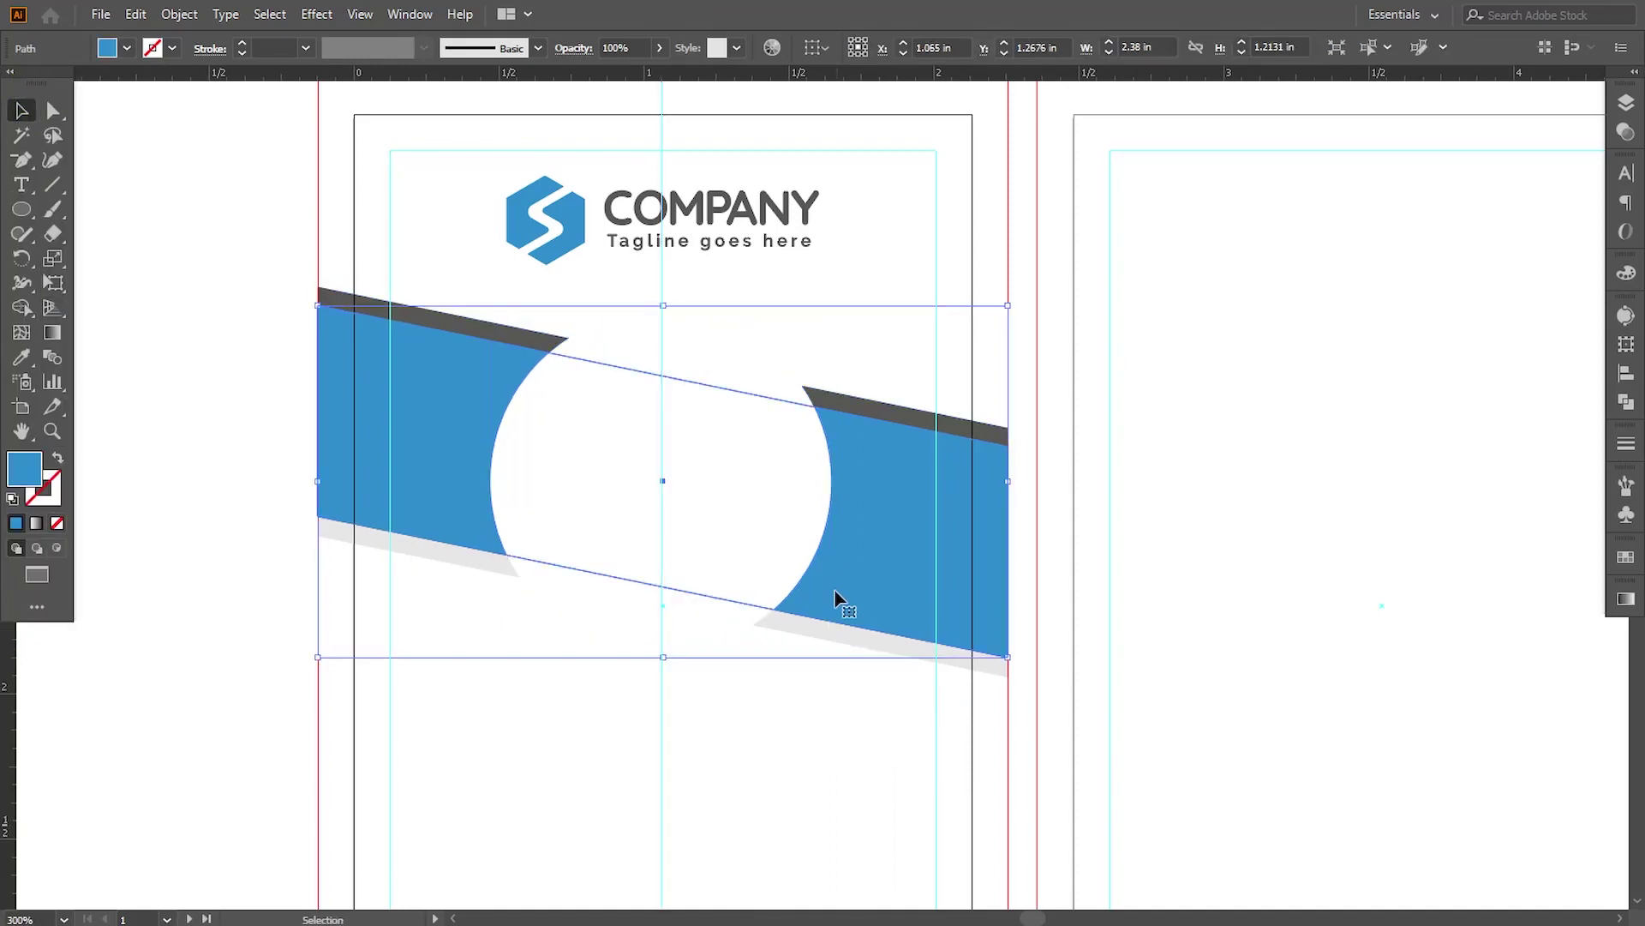
# Paste a copy of the white circle directly in front and scale the copy down to about 1.10 in around its center.
pyautogui.click(748, 527)
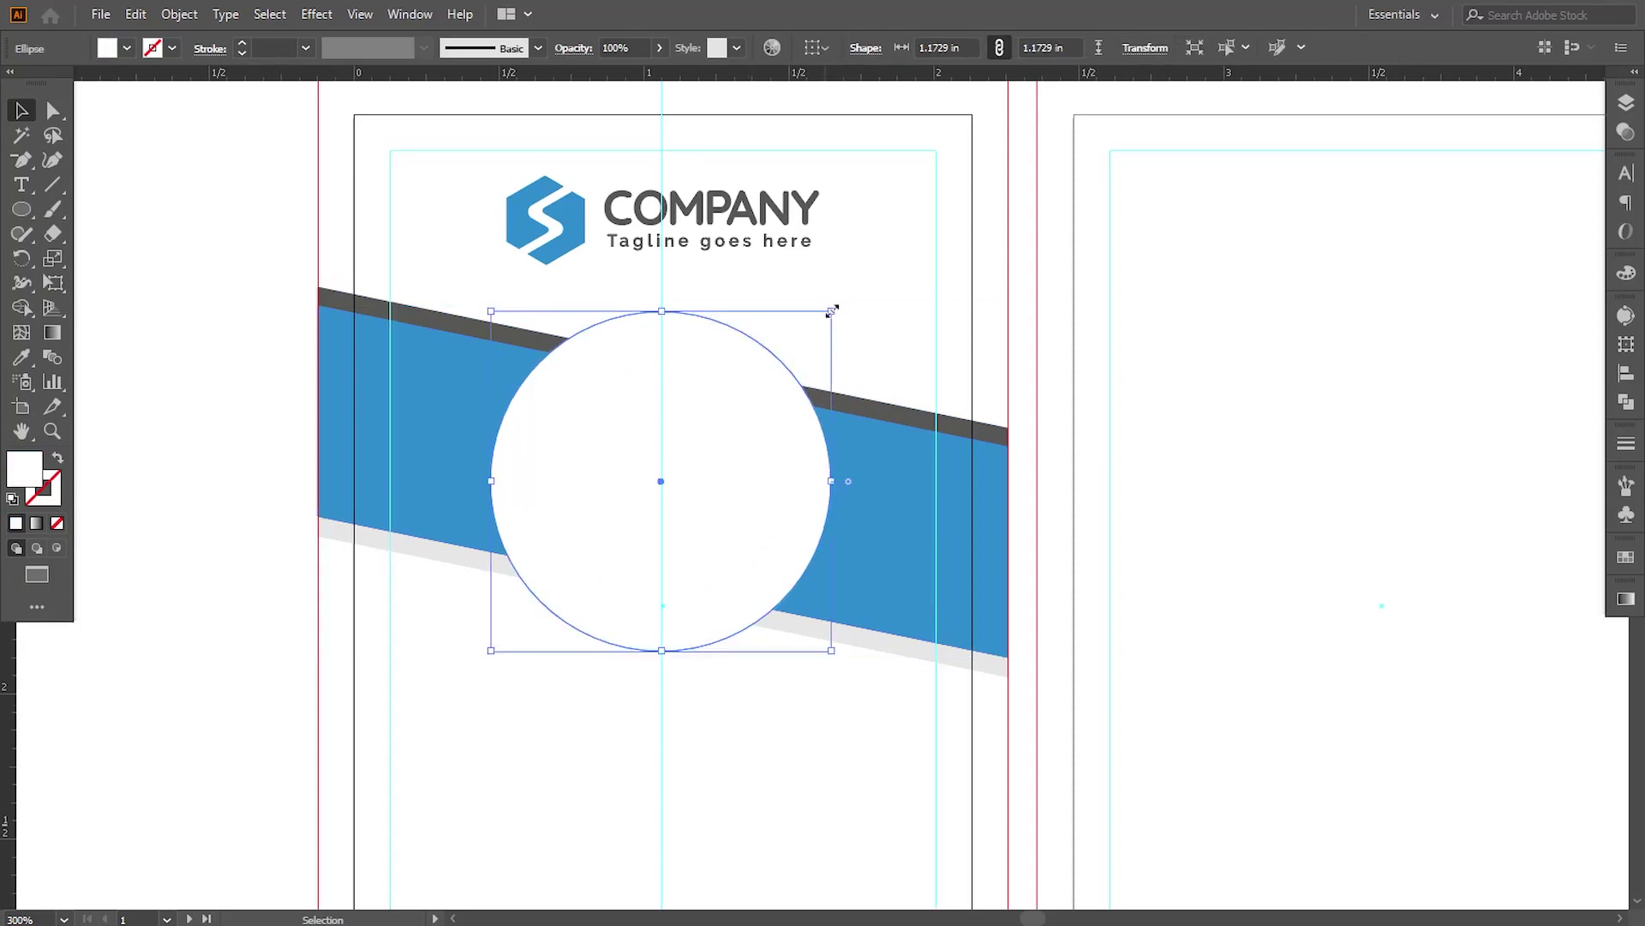
pyautogui.moveTo(833, 310)
pyautogui.mouseDown()
pyautogui.moveTo(847, 309)
pyautogui.moveTo(833, 310)
pyautogui.mouseUp()
pyautogui.click(135, 14)
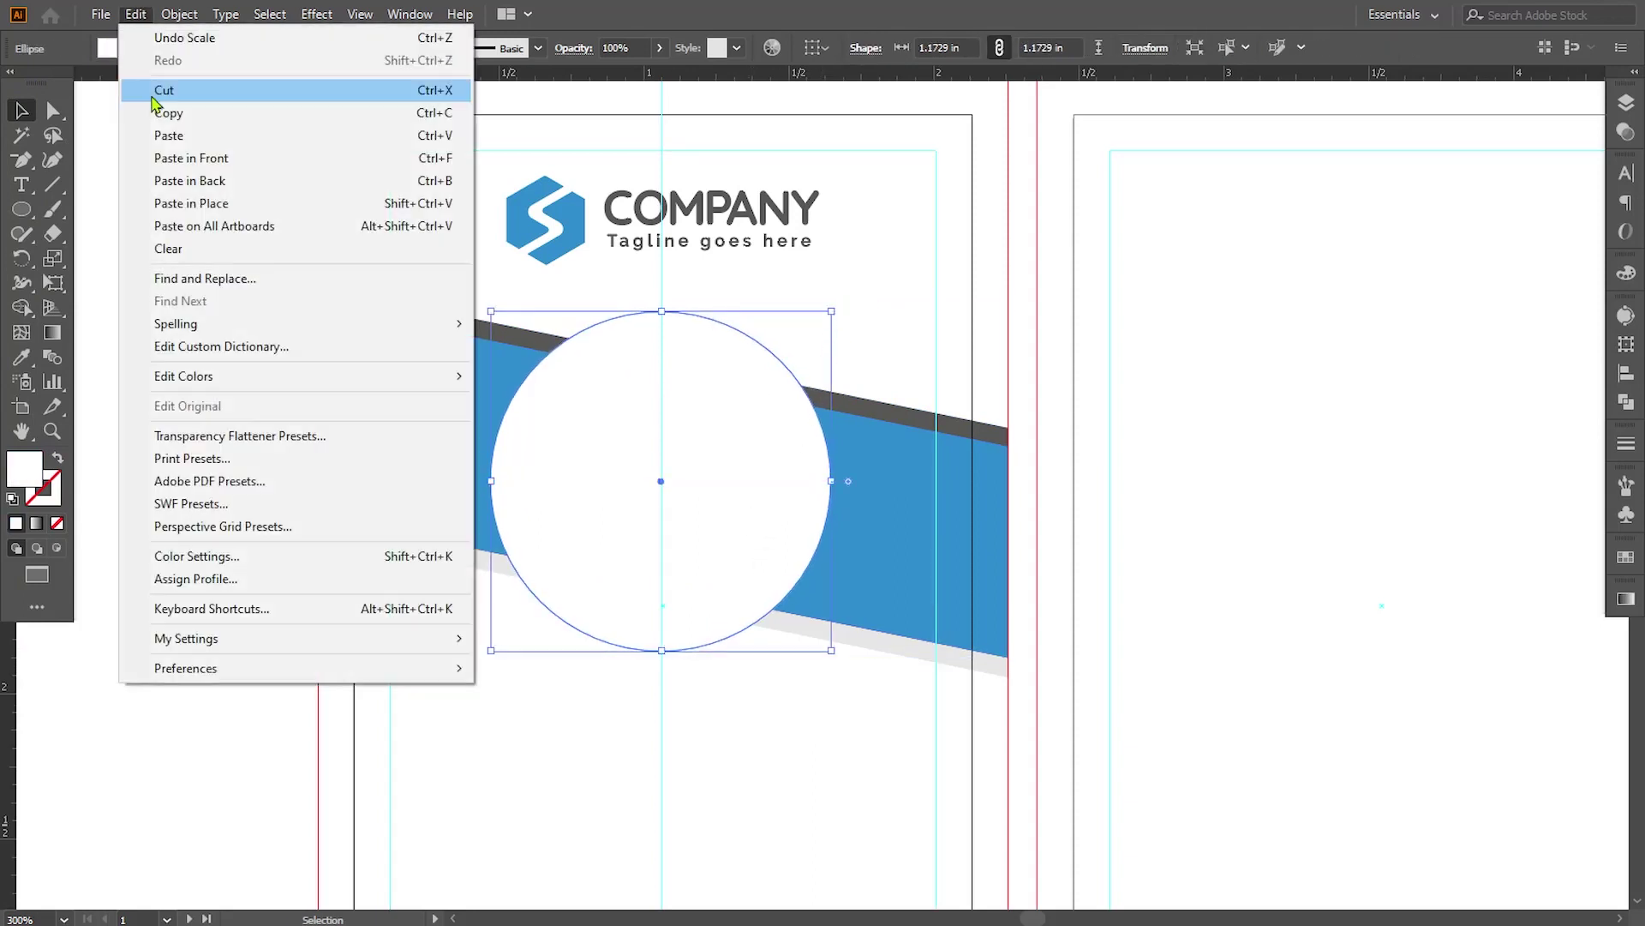
pyautogui.click(167, 112)
pyautogui.click(136, 14)
pyautogui.click(206, 157)
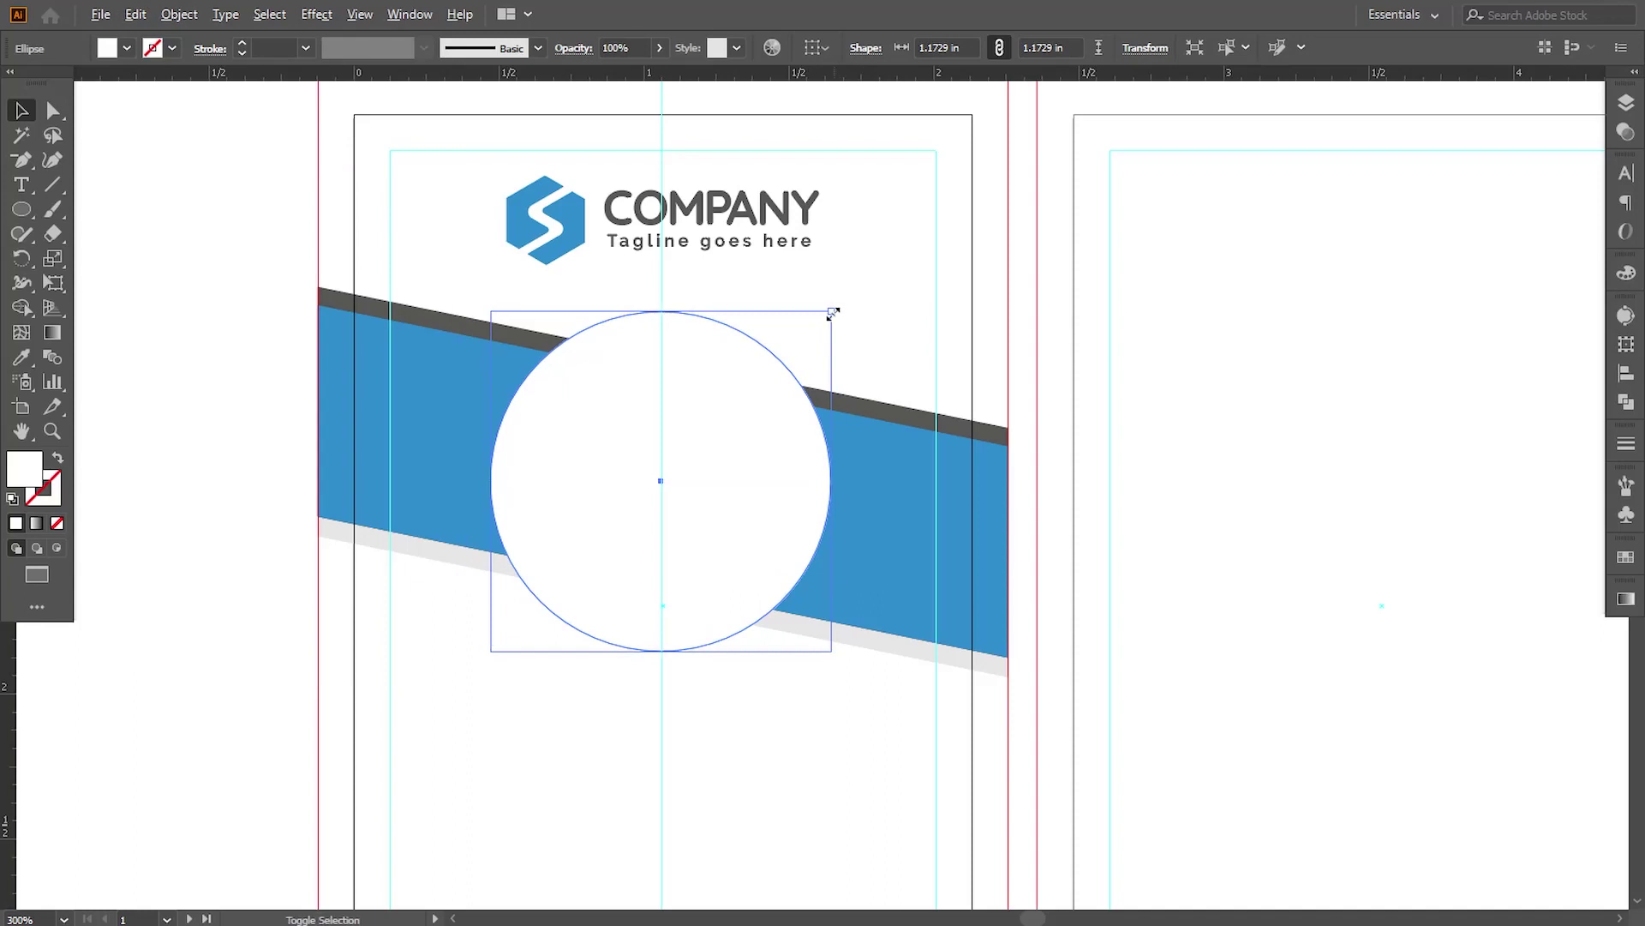
pyautogui.moveTo(833, 311); pyautogui.dragTo(818, 324)
# Fill the larger rear circle with the blue sampled from the band to form a ring, then deselect it.
pyautogui.hotkey('ctrl', 'z')
pyautogui.press('i')
pyautogui.click(440, 440)
pyautogui.press('v')
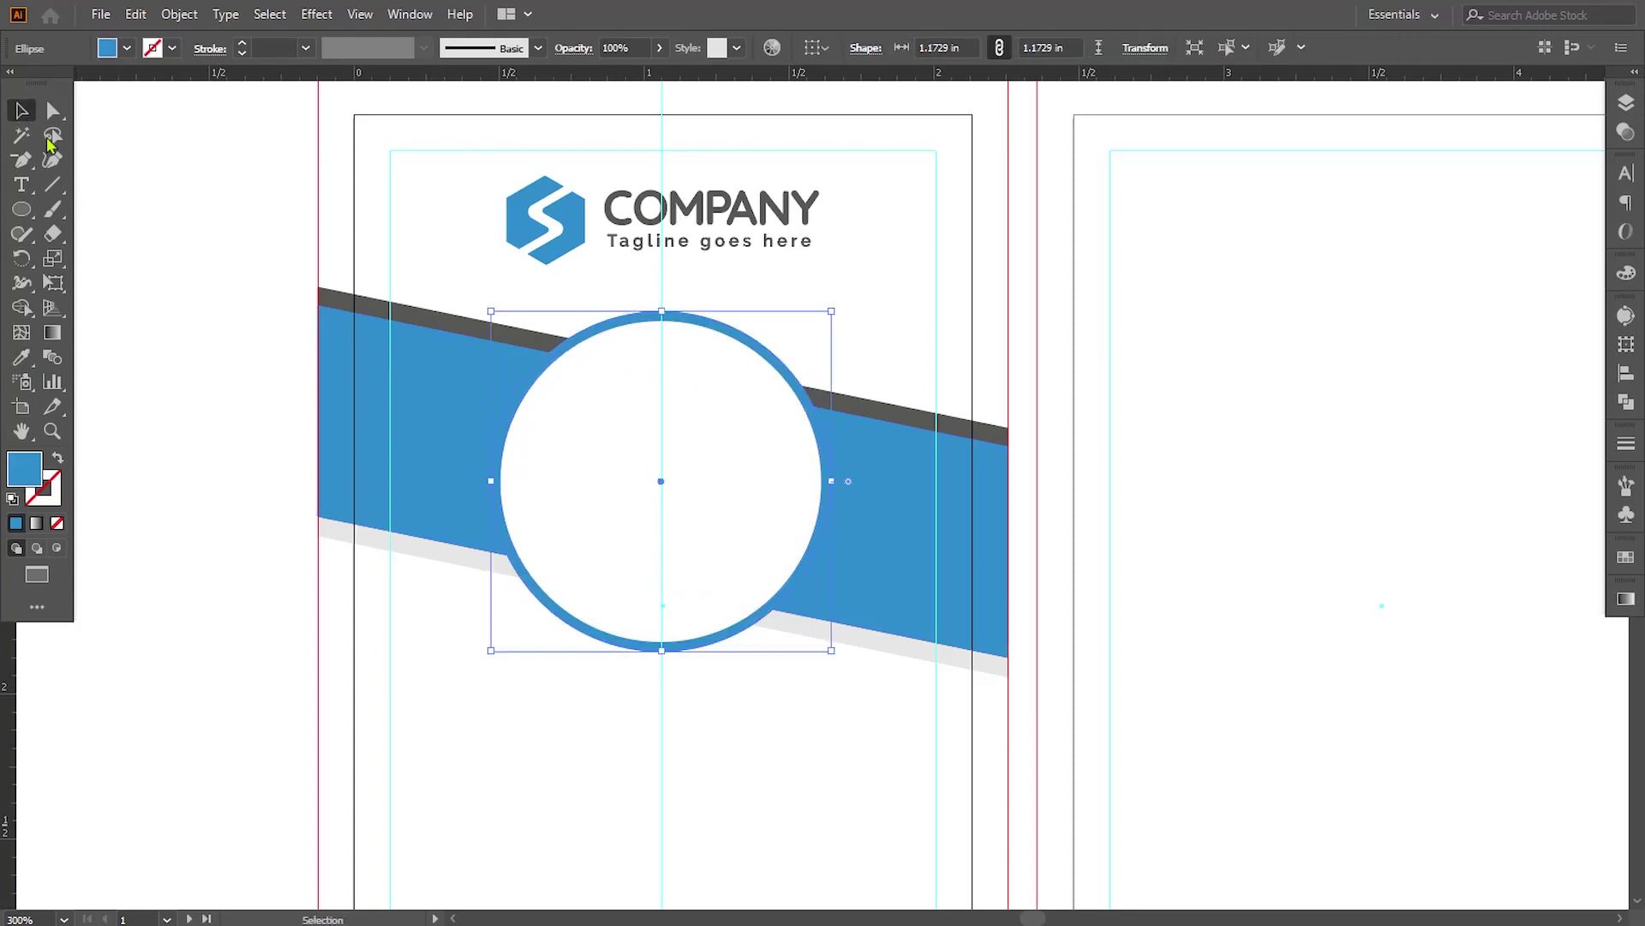
pyautogui.click(125, 230)
pyautogui.moveTo(804, 751); pyautogui.dragTo(814, 746)
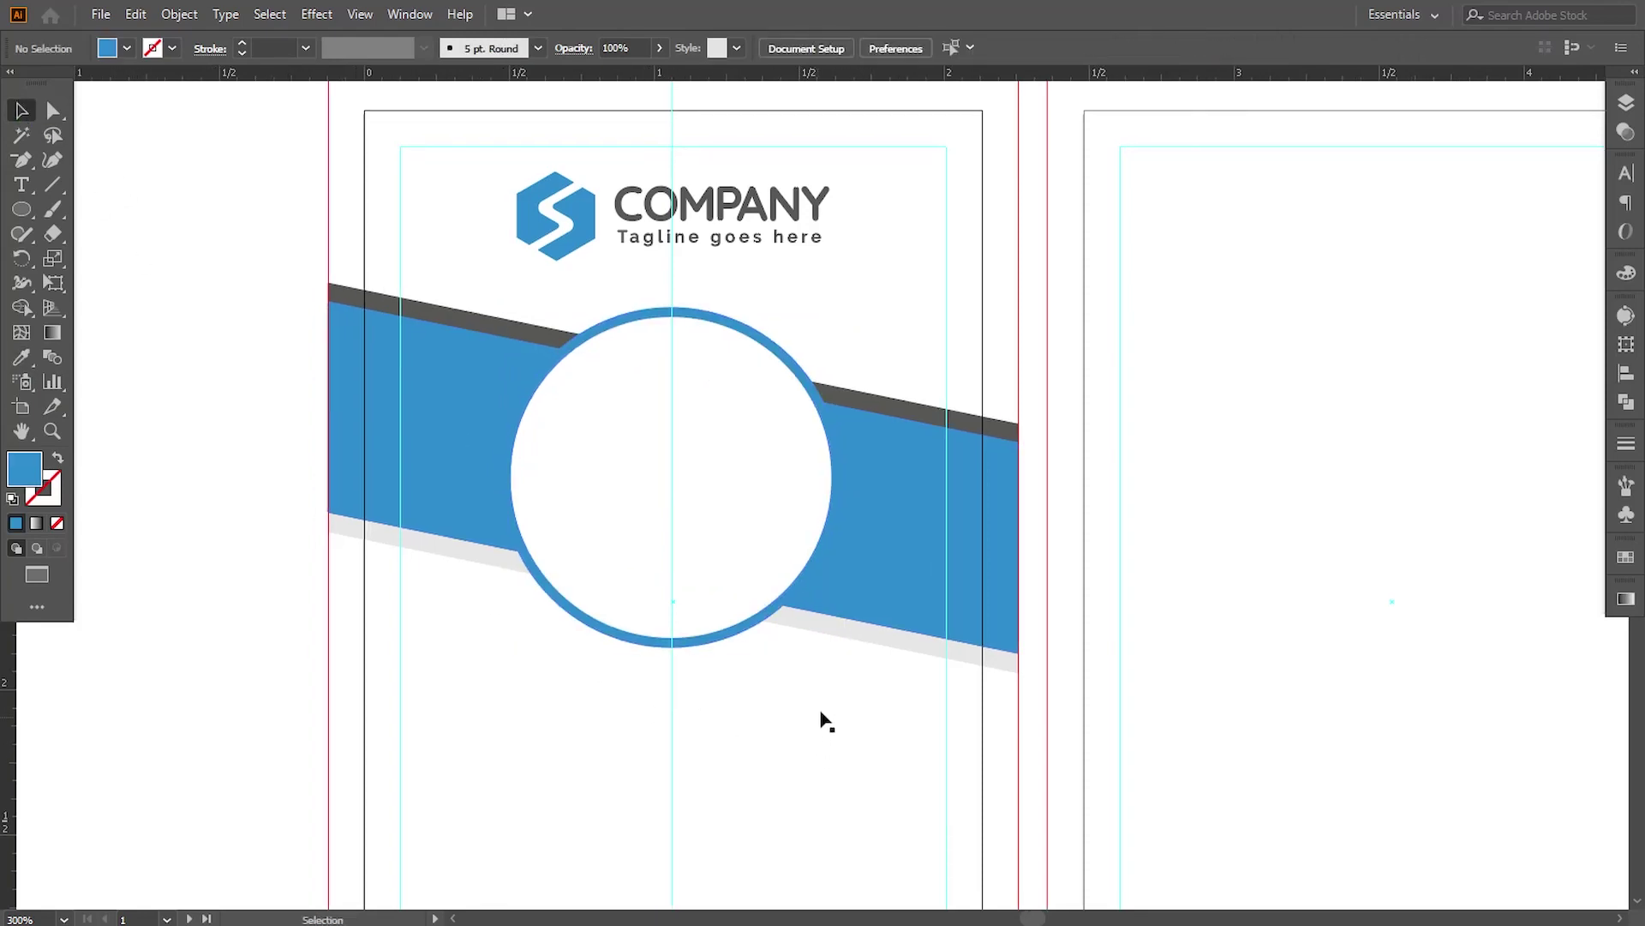
# Move the portrait photo from the pasted content onto the front card and scale it down to about 1.33 by 0.88 in.
pyautogui.hotkey('ctrl', '-')
pyautogui.hotkey('ctrl', '-')
pyautogui.moveTo(547, 730); pyautogui.dragTo(665, 487)
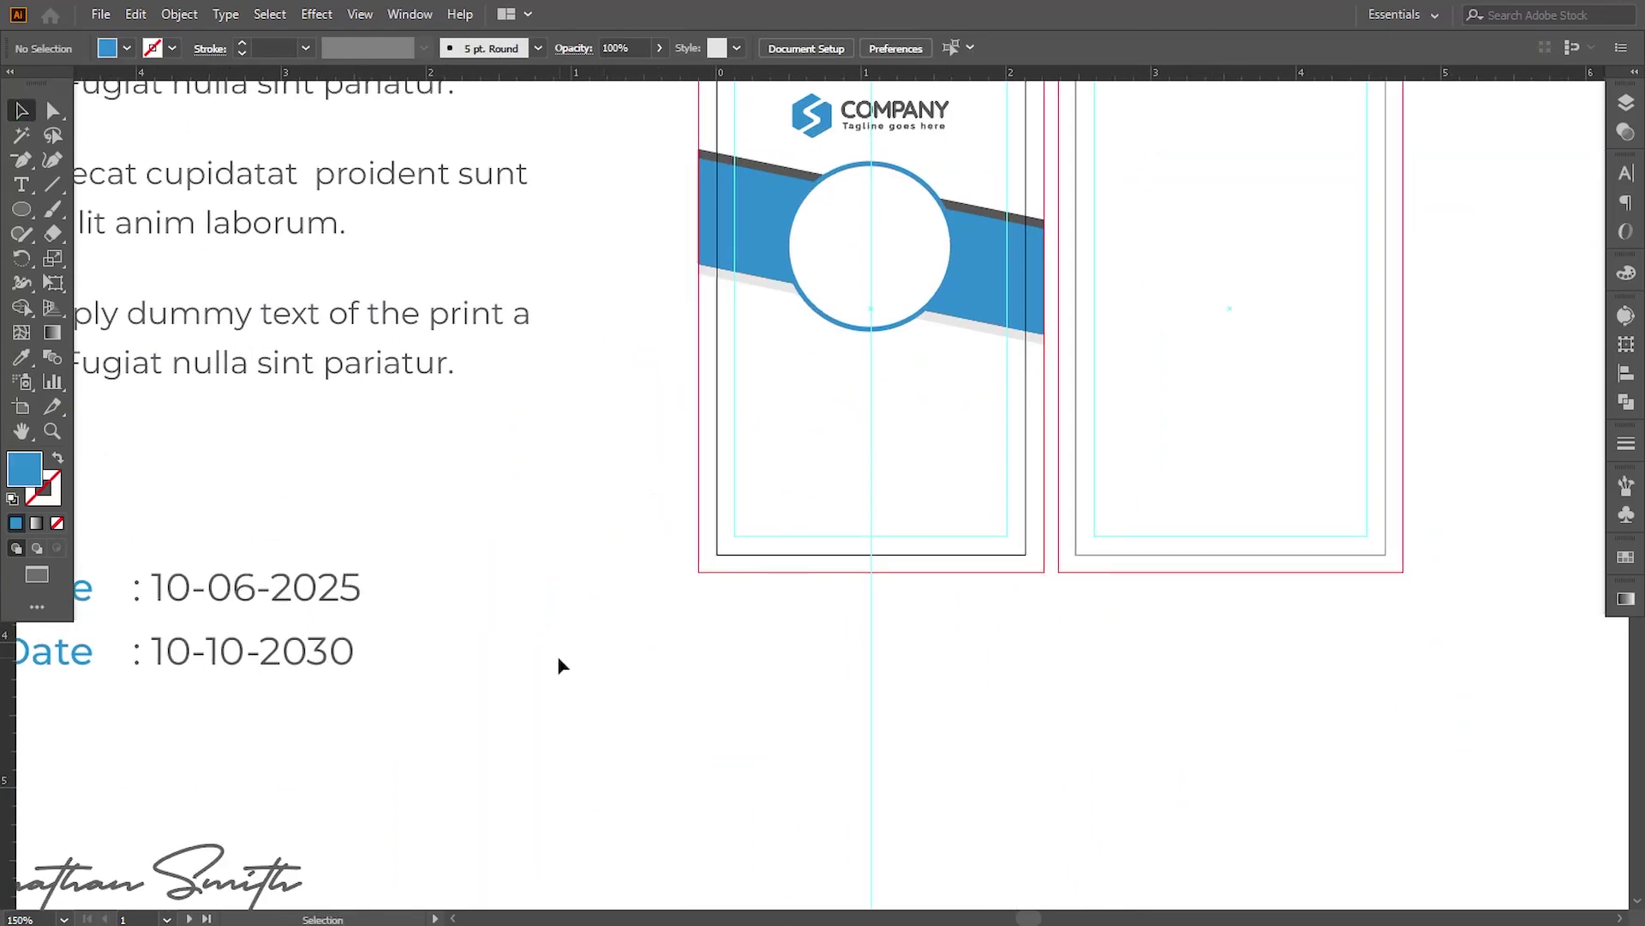
pyautogui.hotkey('ctrl', '-')
pyautogui.hotkey('ctrl', '-')
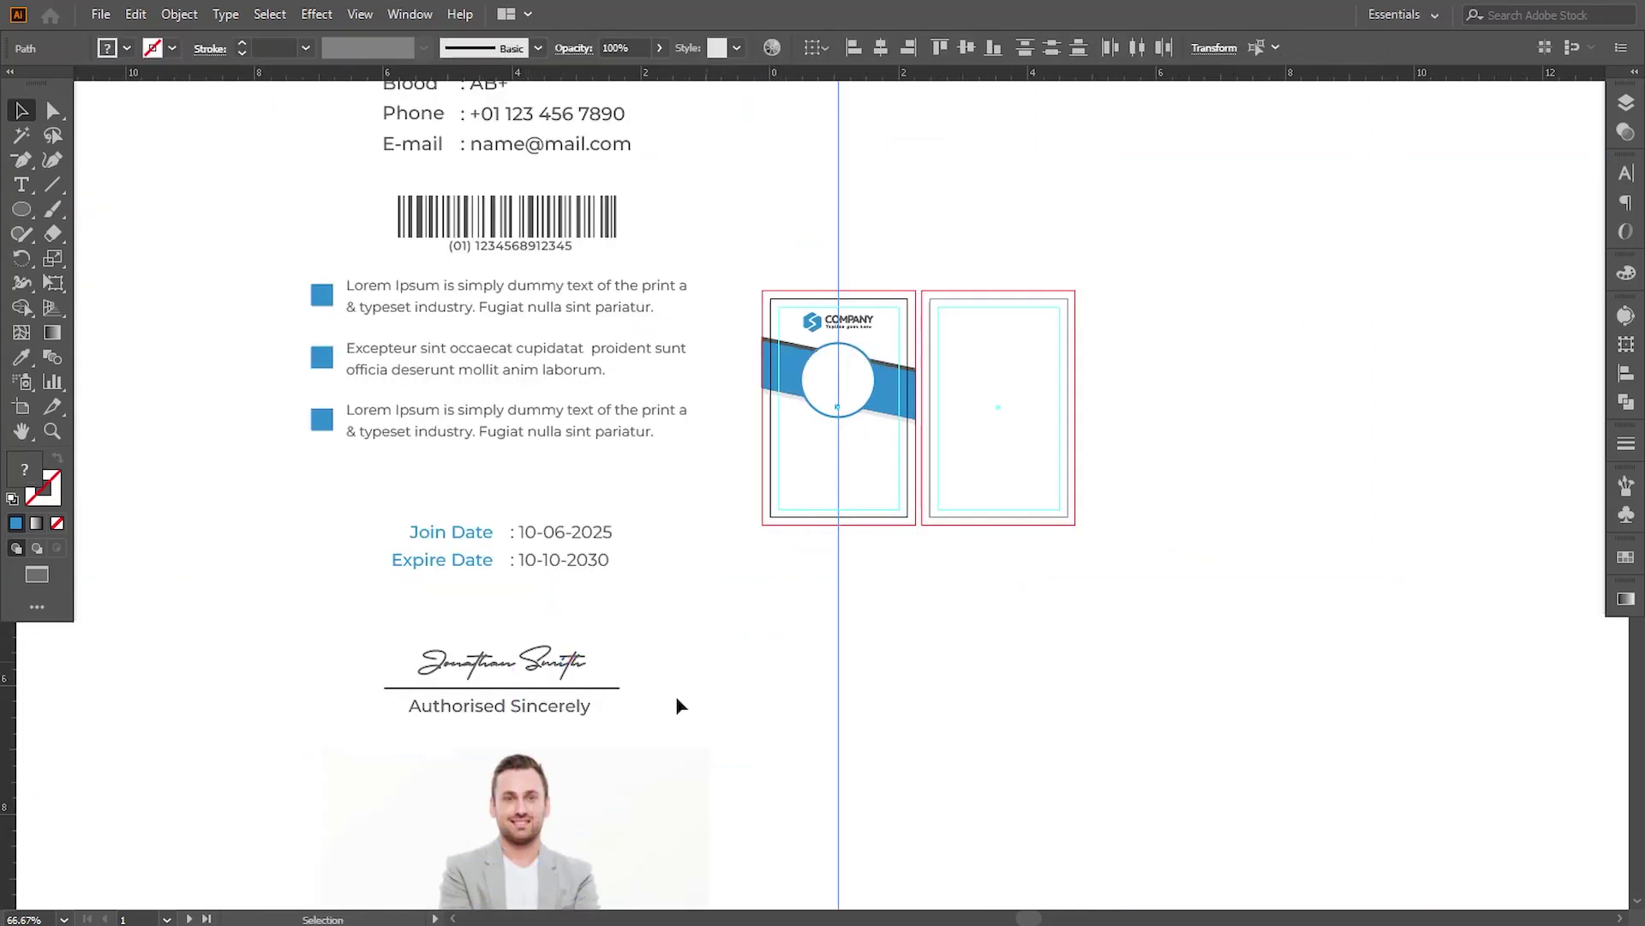
pyautogui.click(541, 861)
pyautogui.moveTo(542, 862); pyautogui.dragTo(863, 396)
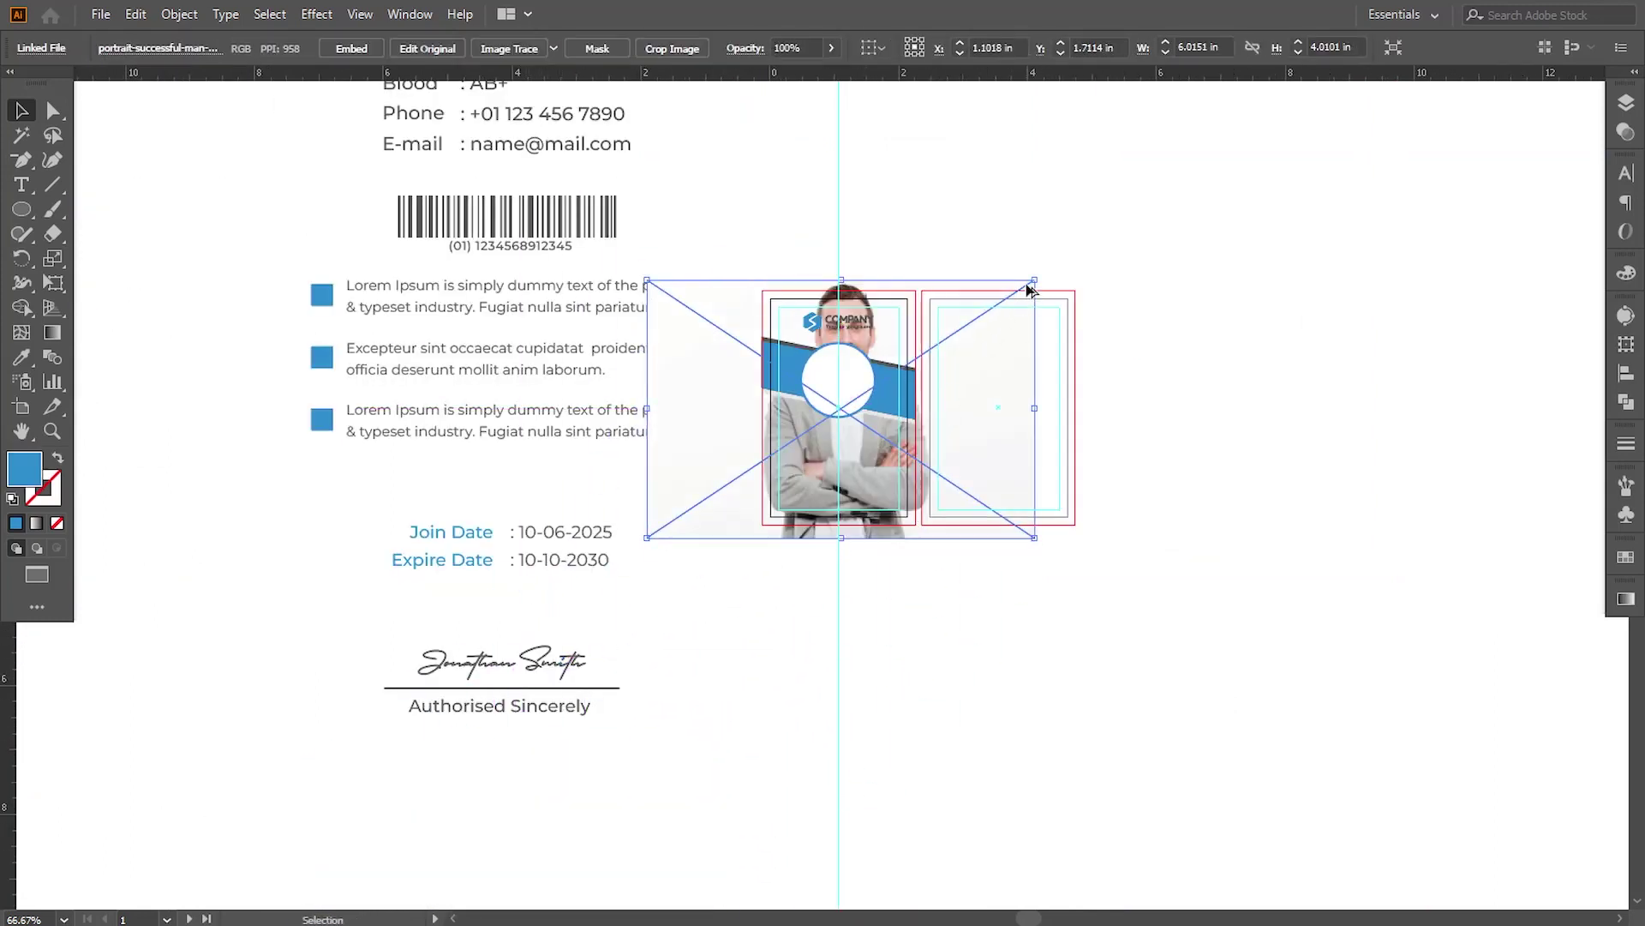
pyautogui.moveTo(1037, 283); pyautogui.dragTo(884, 380)
pyautogui.hotkey('ctrl', '+')
pyautogui.hotkey('ctrl', '+')
pyautogui.hotkey('ctrl', '+')
pyautogui.hotkey('ctrl', '+')
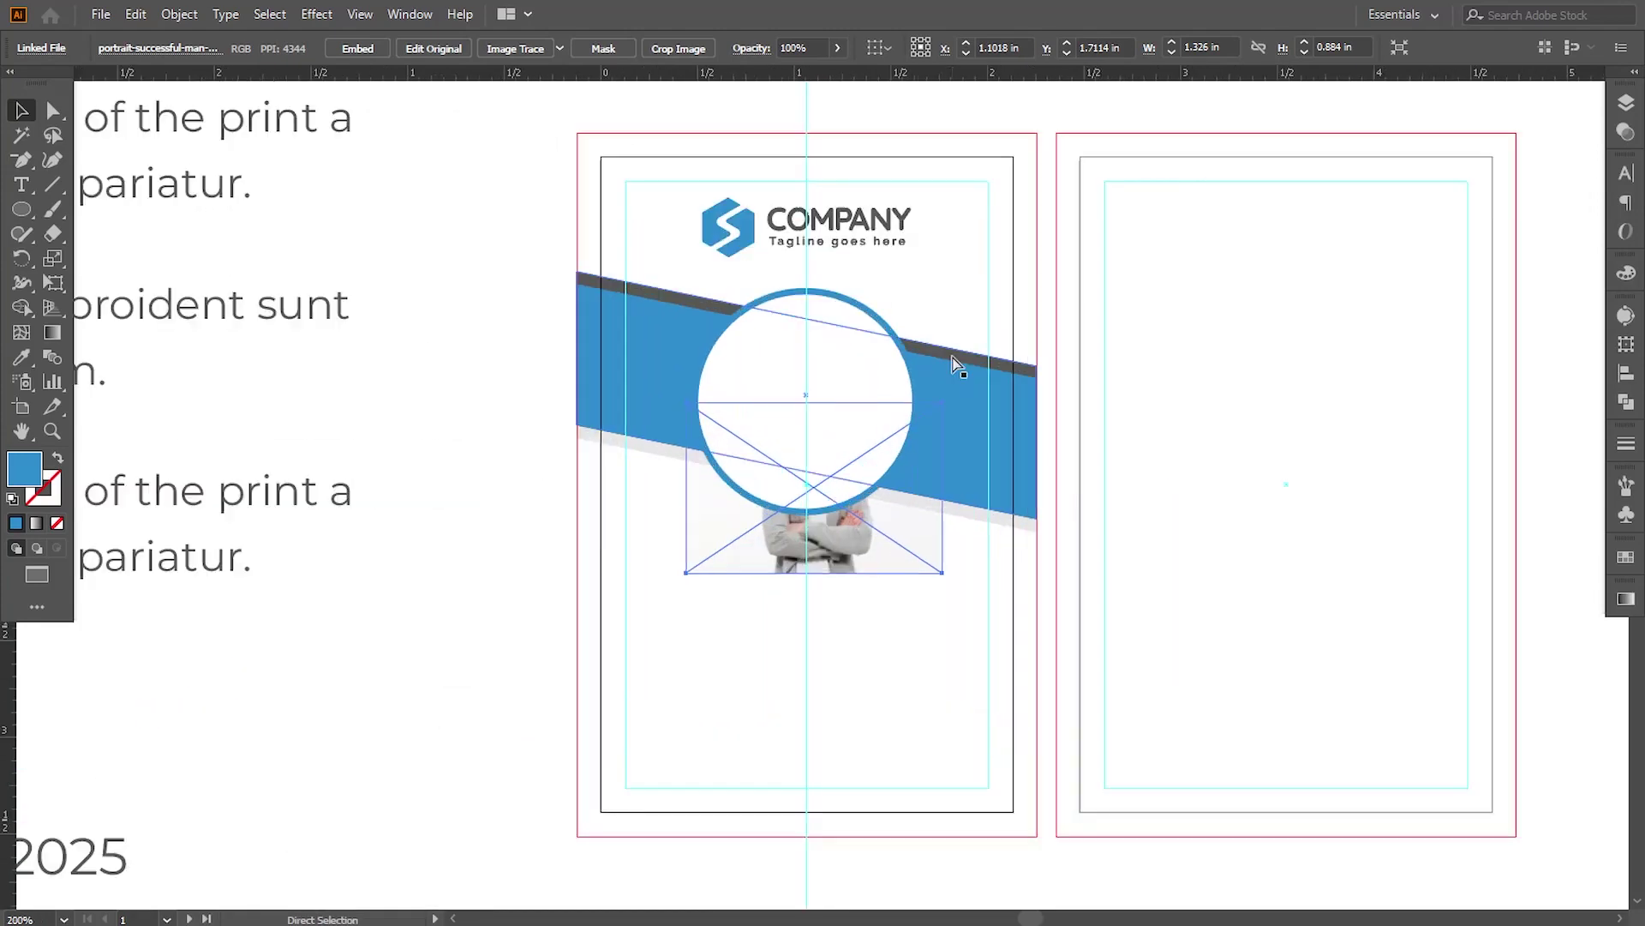
# Bring the portrait photo to the front and position it over the white circle.
pyautogui.rightClick(838, 600)
pyautogui.click(1085, 761)
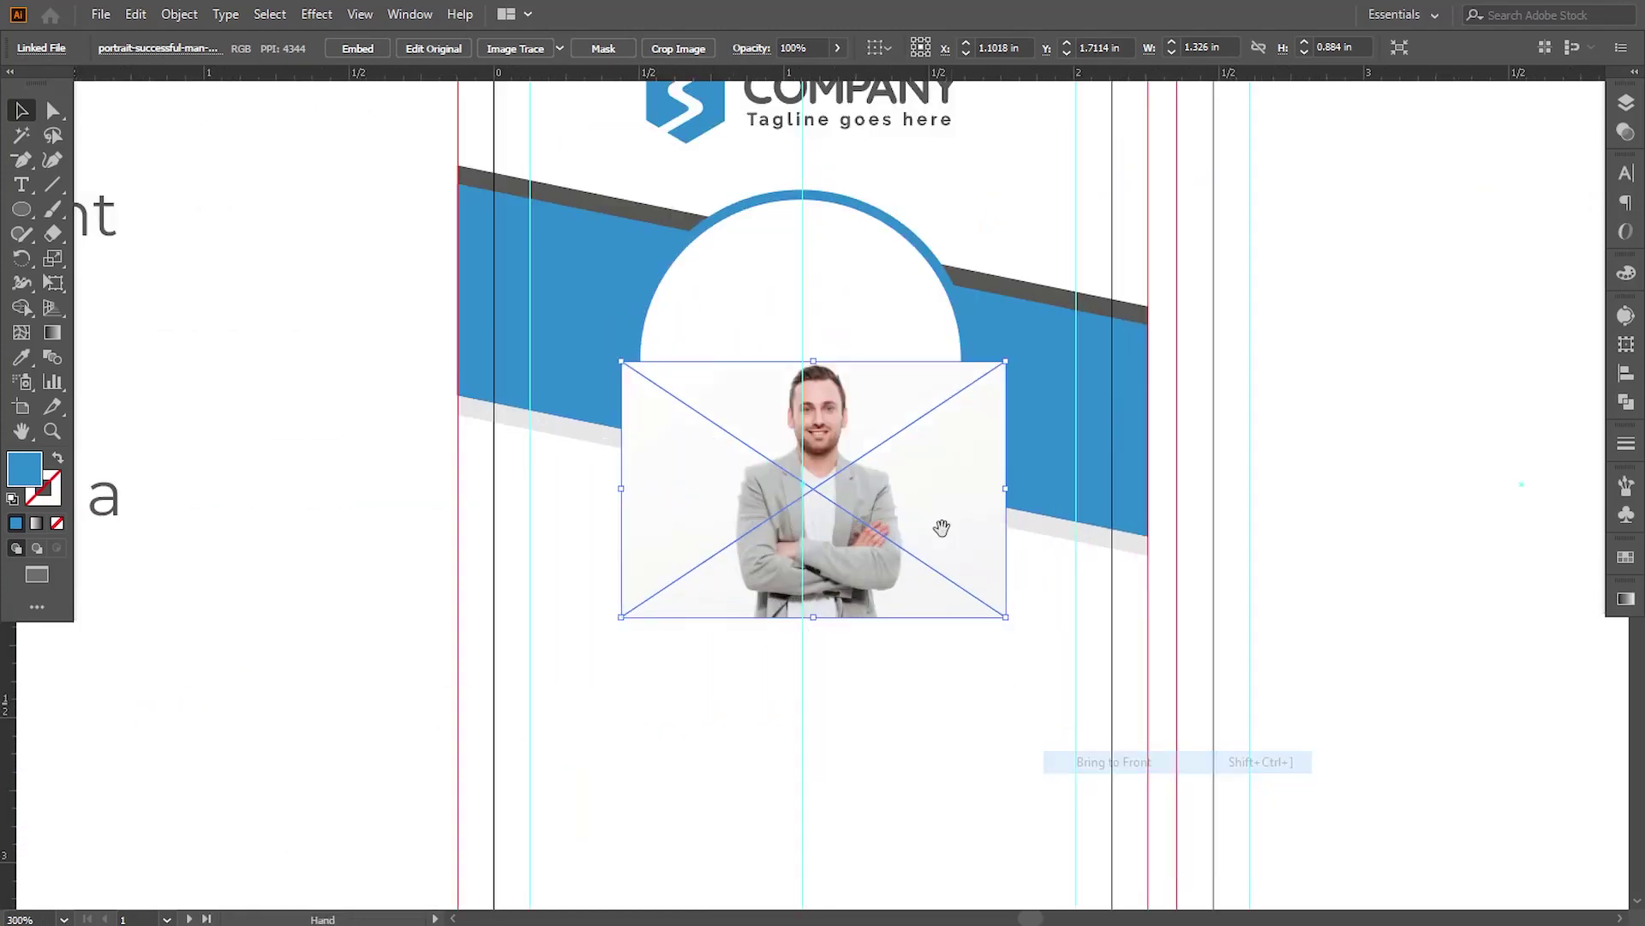
pyautogui.moveTo(940, 526); pyautogui.dragTo(846, 705)
pyautogui.moveTo(787, 753); pyautogui.dragTo(762, 626)
# Bring the inner white circle in front of the photo and use it as a clipping mask for the photo.
pyautogui.click(726, 393)
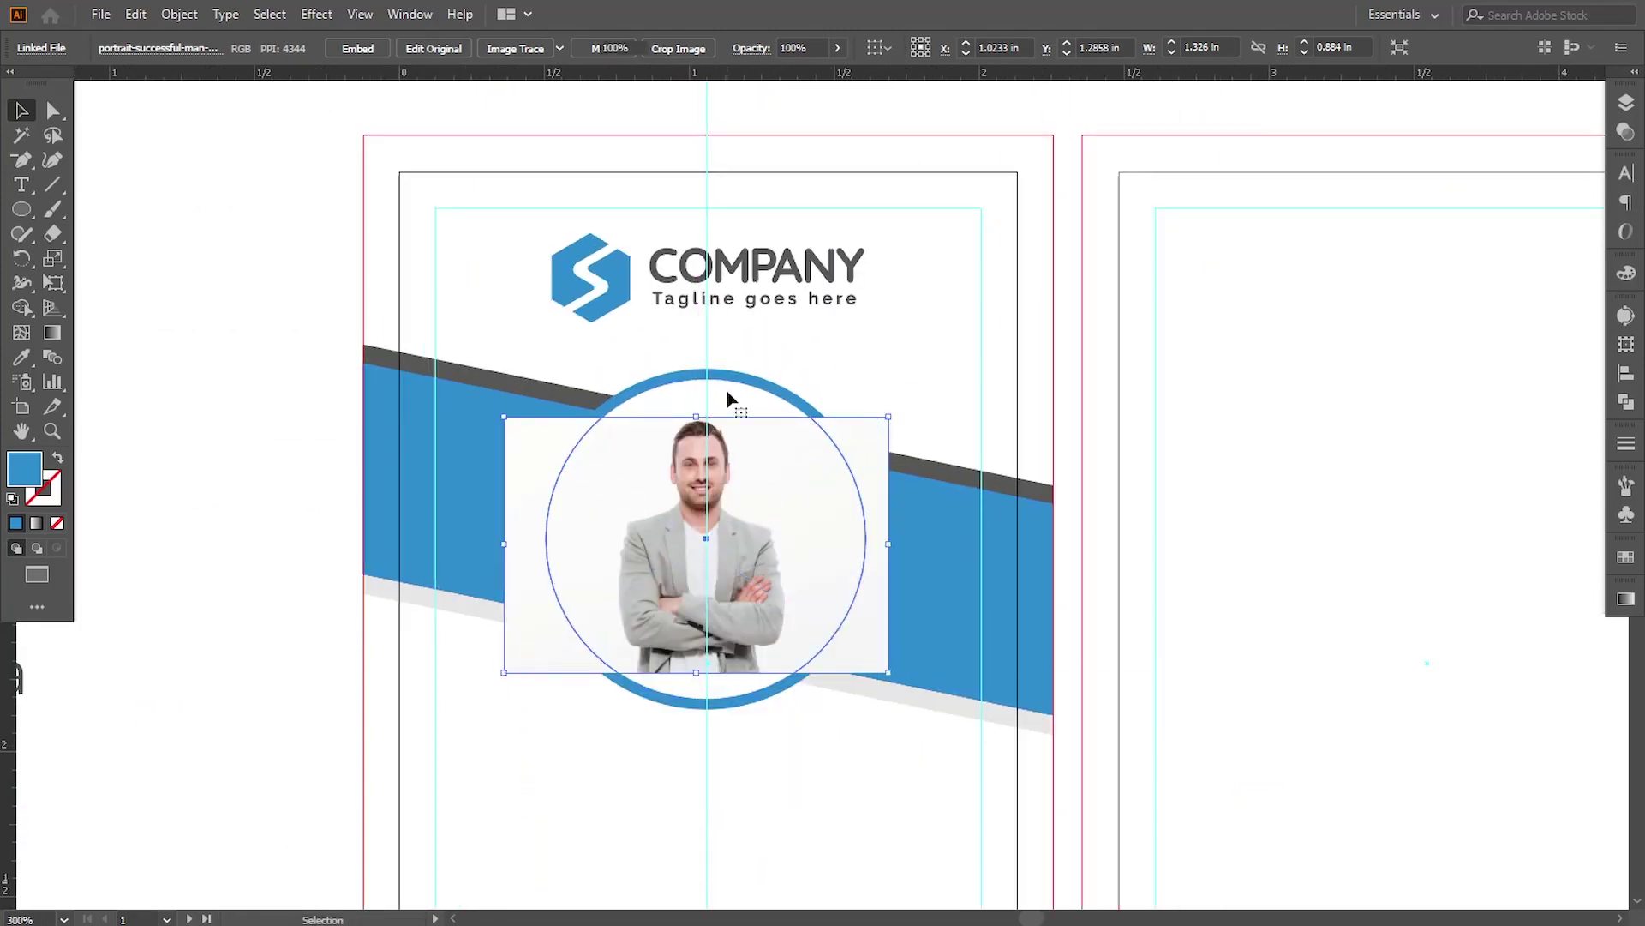
pyautogui.rightClick(727, 391)
pyautogui.click(951, 734)
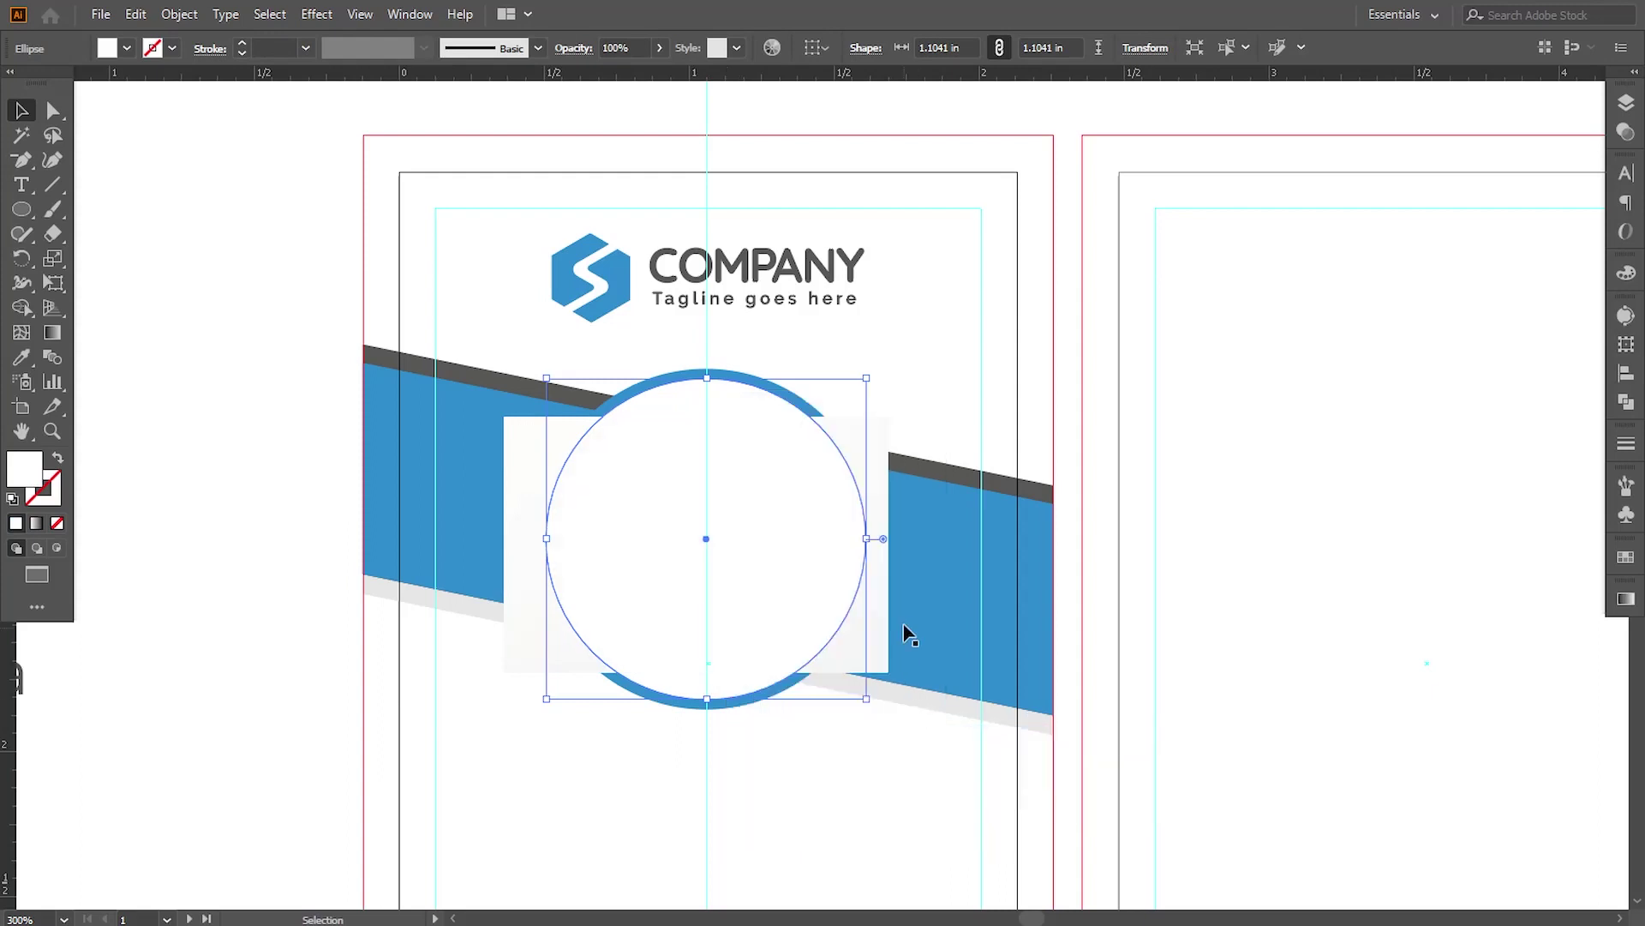
pyautogui.keyDown('shift'); pyautogui.click(887, 617); pyautogui.keyUp('shift')
pyautogui.click(185, 15)
pyautogui.moveTo(323, 728)
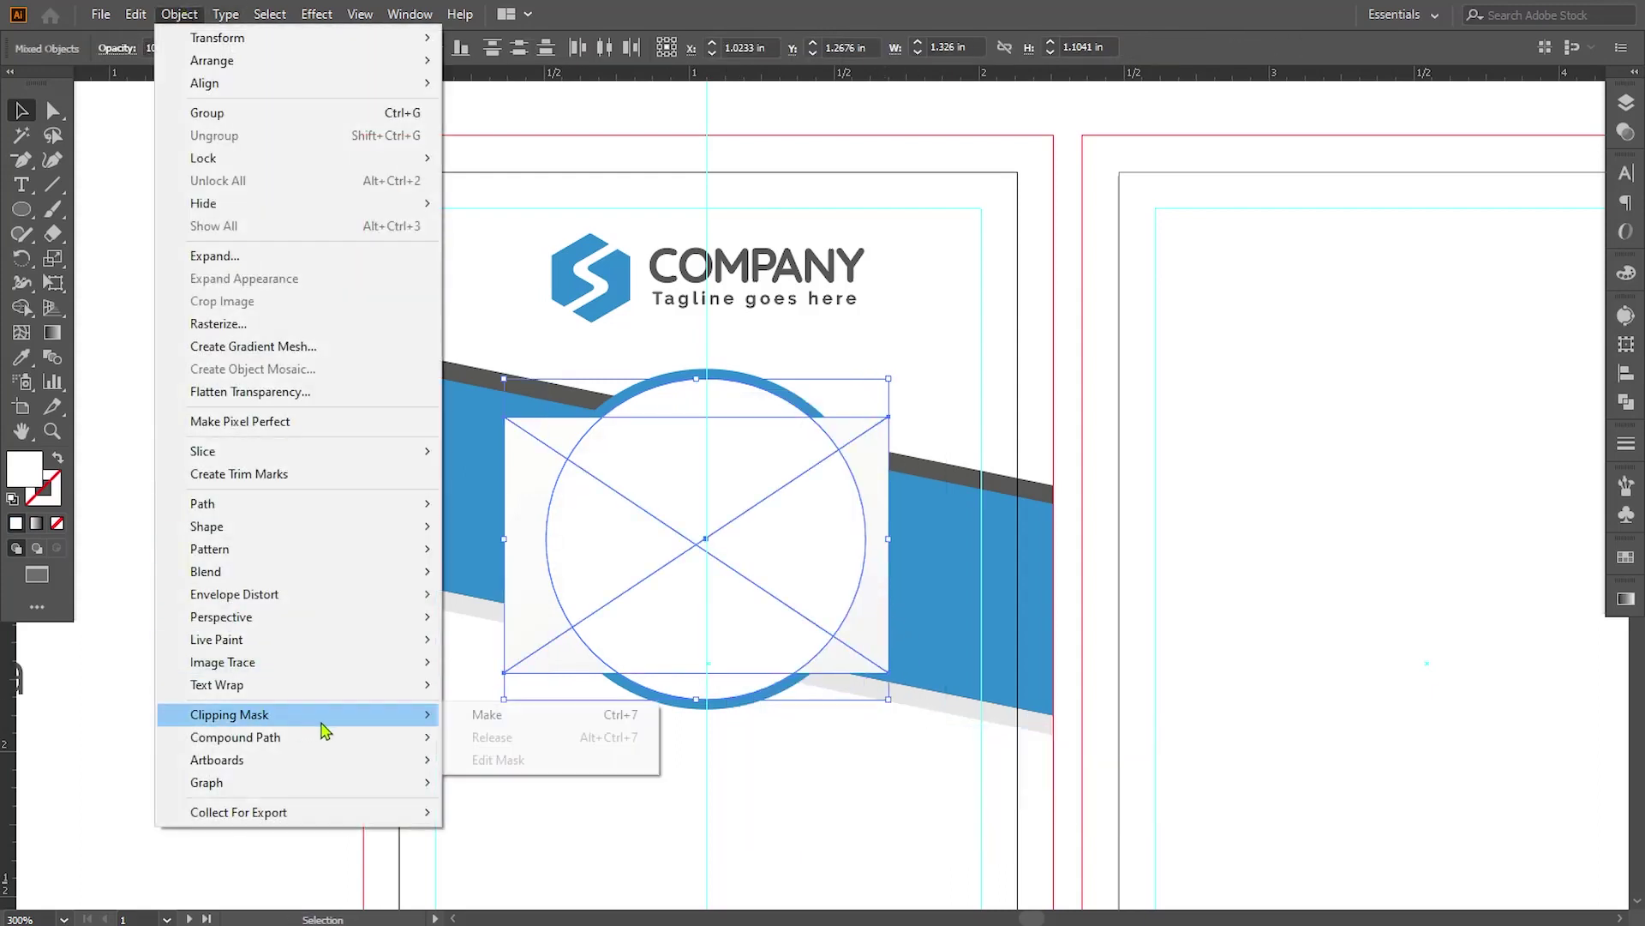
pyautogui.click(463, 733)
# Select the photo inside the clip group, enlarge it to about 2.04 by 1.36 in and center the man within the circle.
pyautogui.click(1626, 103)
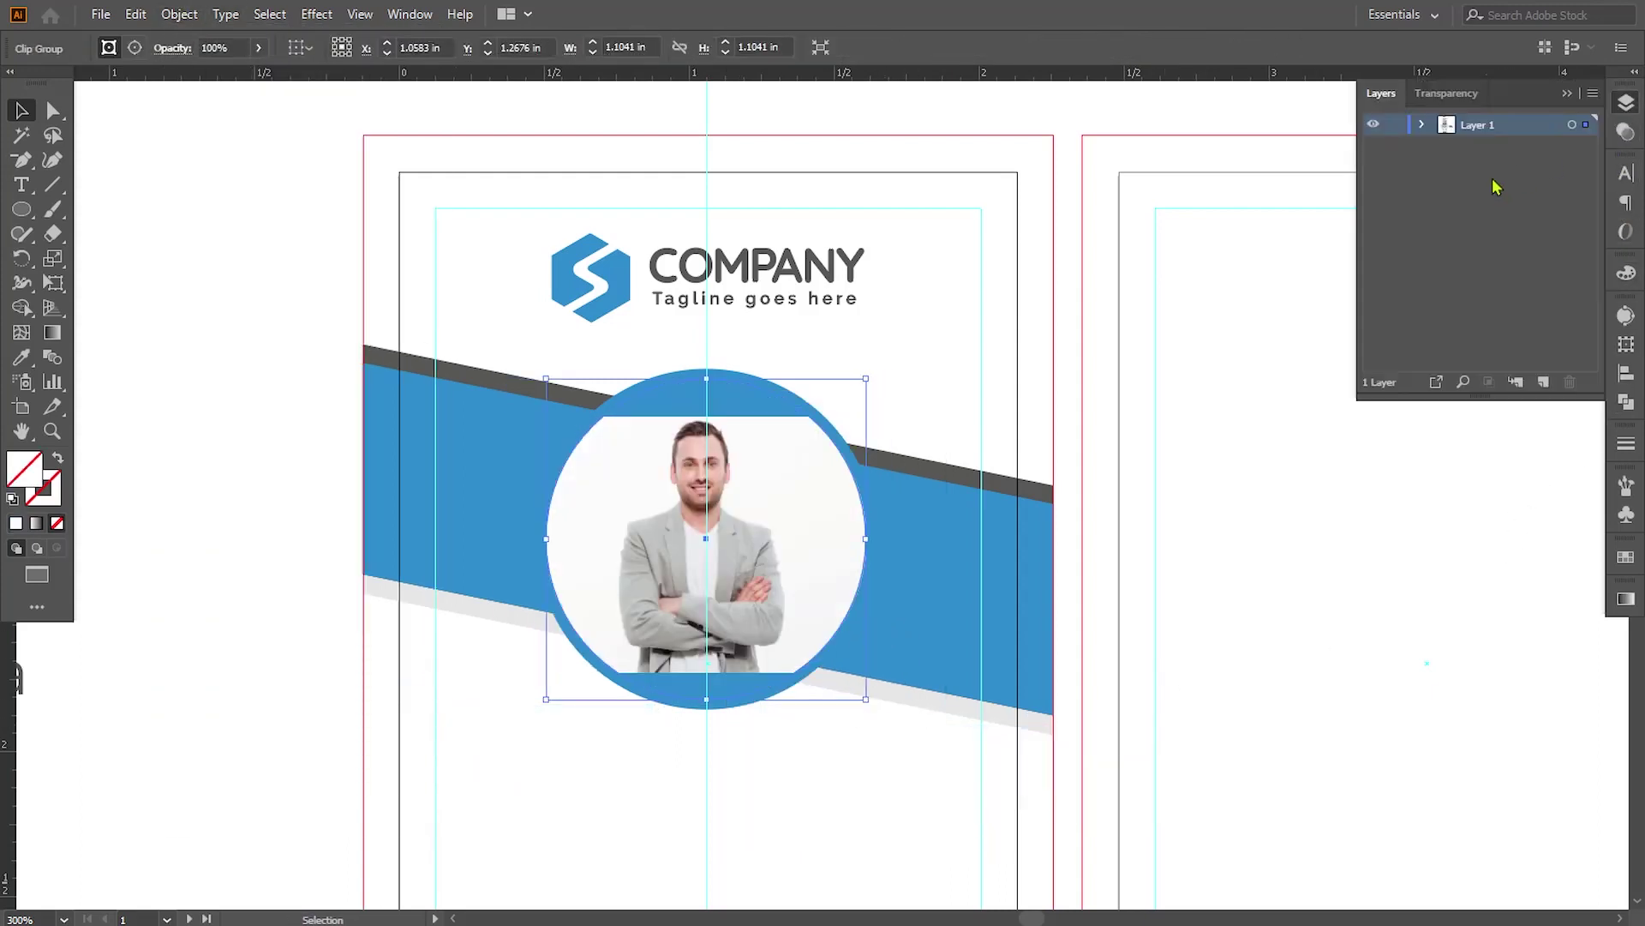
pyautogui.click(1422, 125)
pyautogui.click(1445, 145)
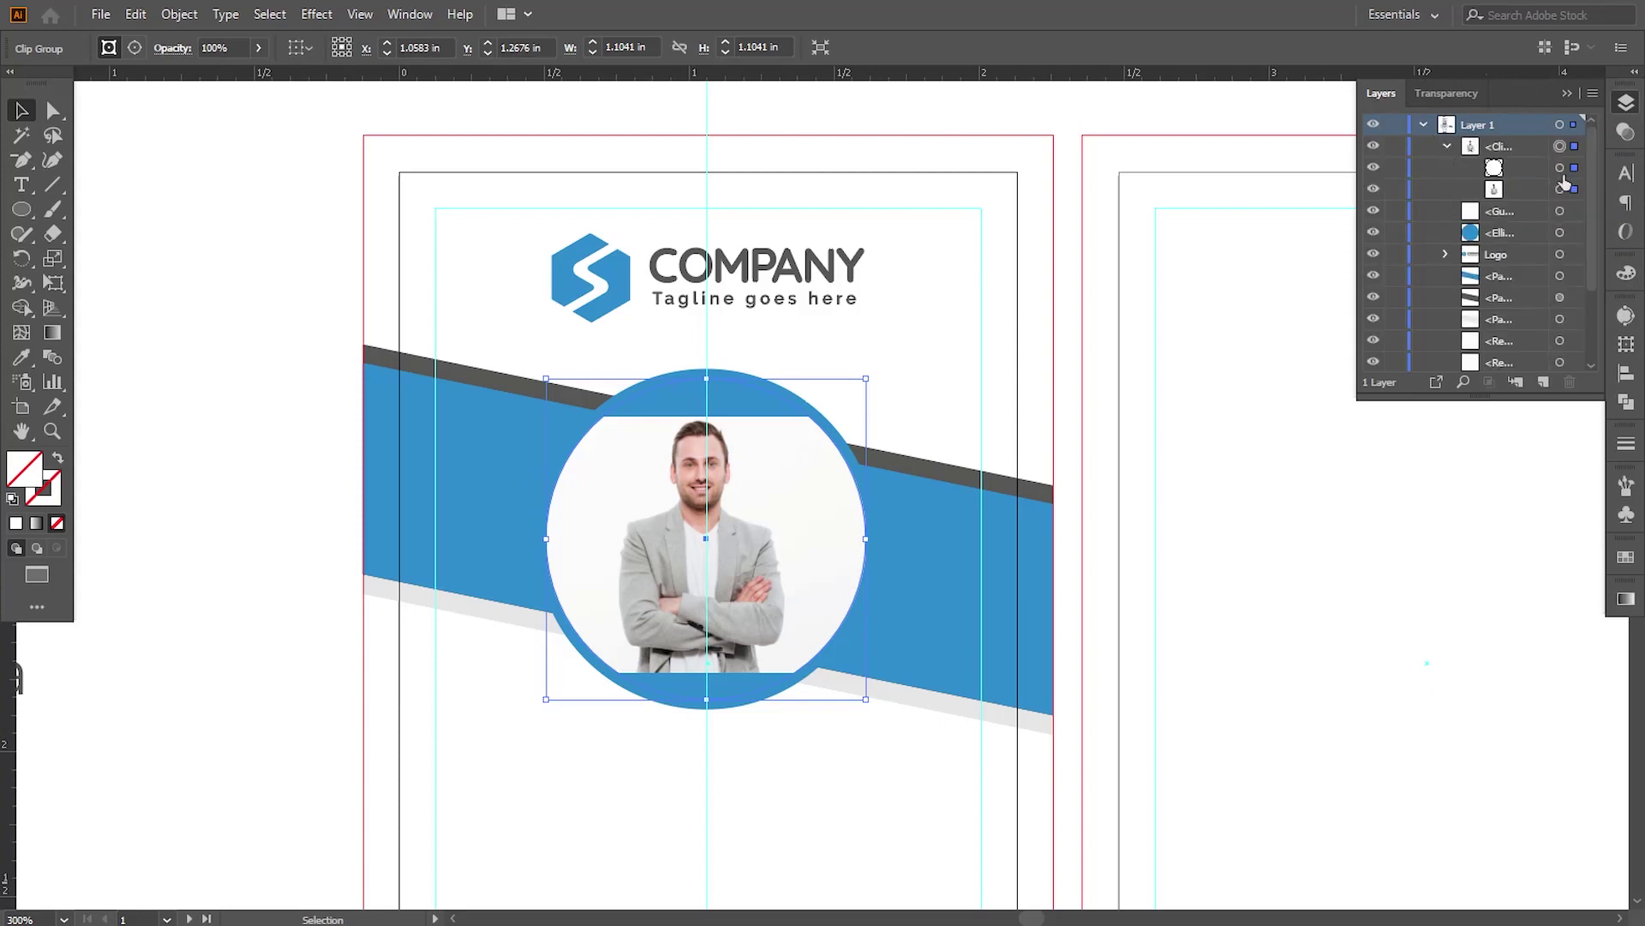
pyautogui.click(1560, 189)
pyautogui.moveTo(883, 678); pyautogui.dragTo(990, 791)
pyautogui.moveTo(773, 581); pyautogui.dragTo(778, 617)
pyautogui.press('Right')
pyautogui.press('Right')
pyautogui.press('Right')
pyautogui.press('Right')
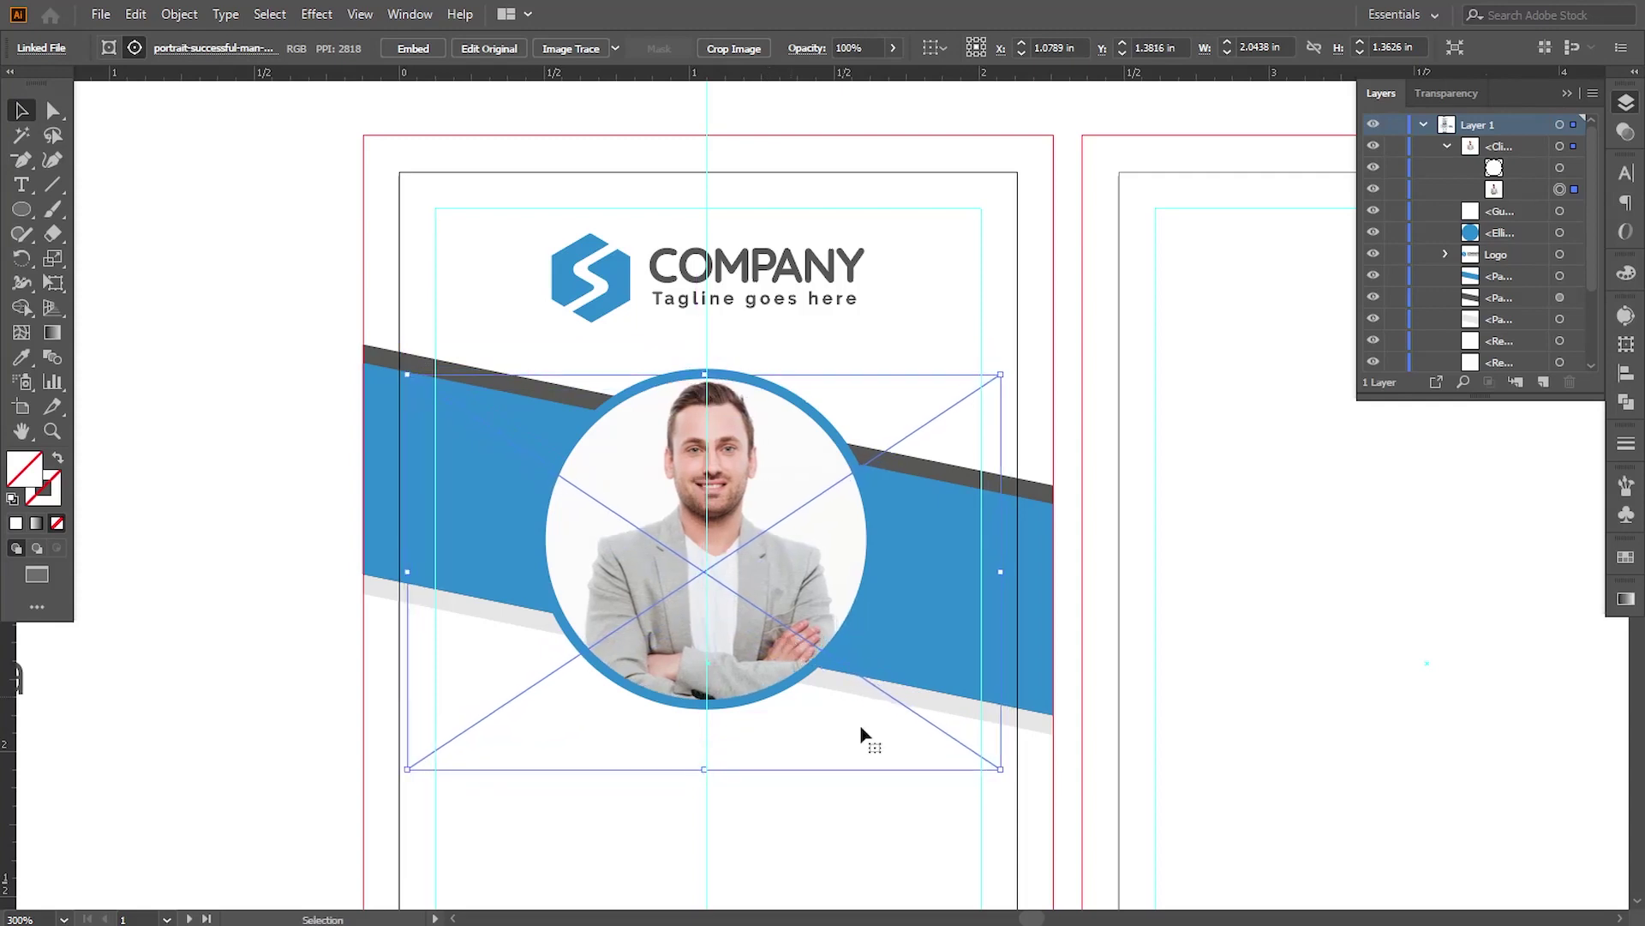
# Enlarge the clipped photo further to about 2.64 by 1.76 in so the man fills the circle, then deselect it.
pyautogui.hotkey('ctrl', '-')
pyautogui.moveTo(1020, 654); pyautogui.dragTo(1073, 693)
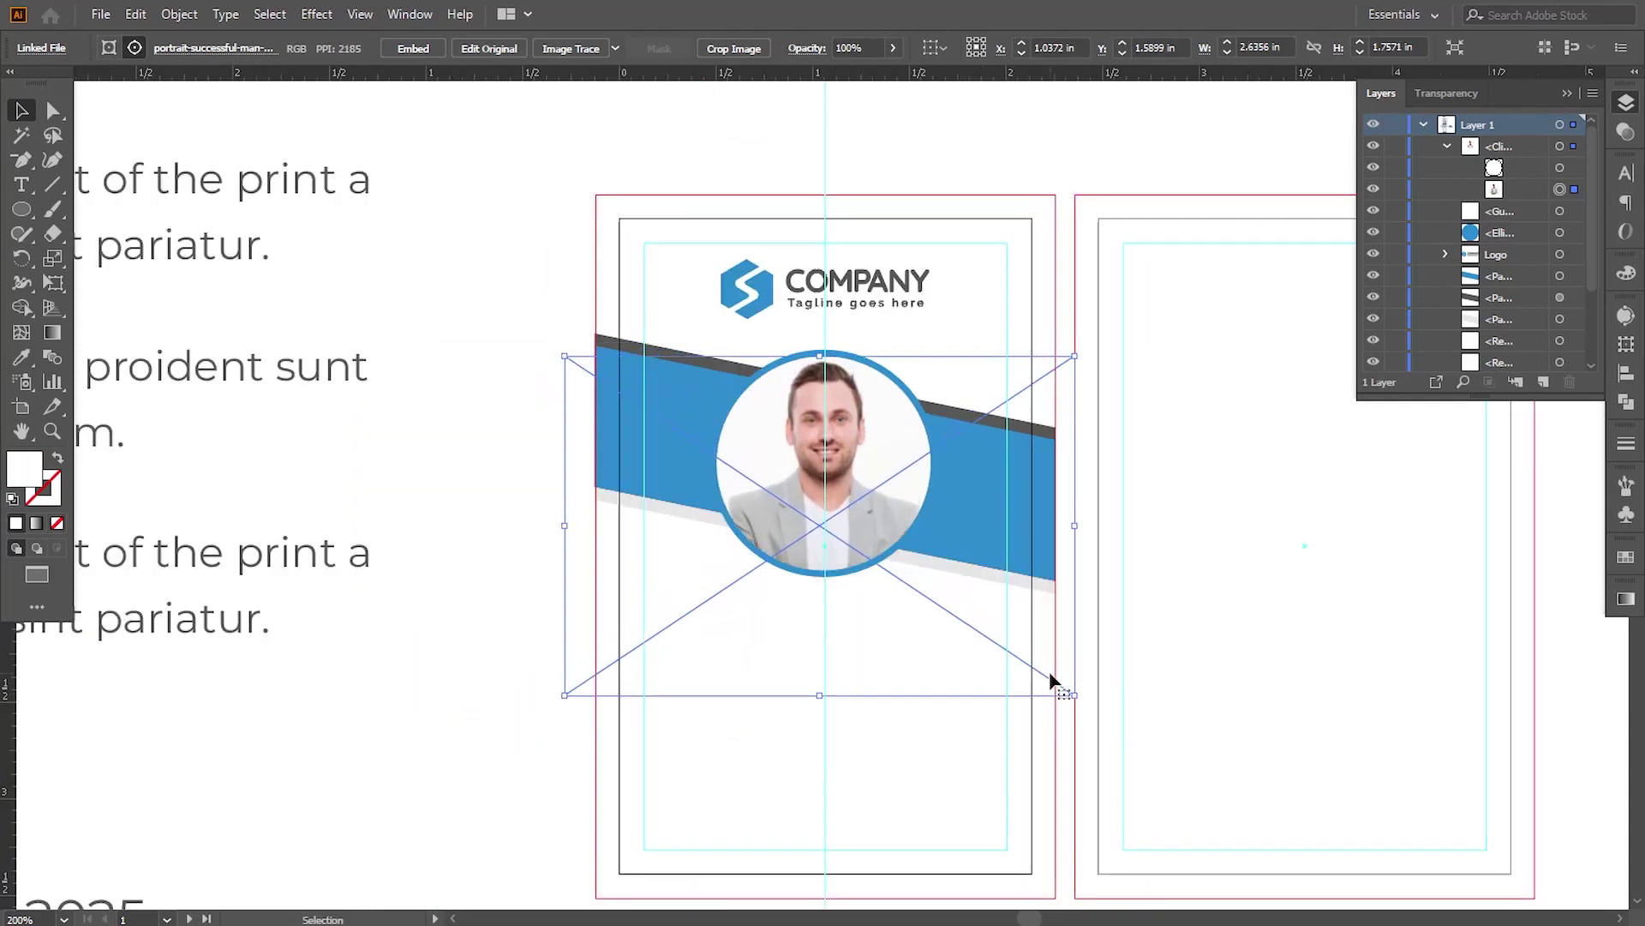
pyautogui.click(569, 718)
# Move the employee details and barcode group below the front card and scale it down to about 1.70 by 2.08 in.
pyautogui.hotkey('ctrl', '-')
pyautogui.hotkey('ctrl', '-')
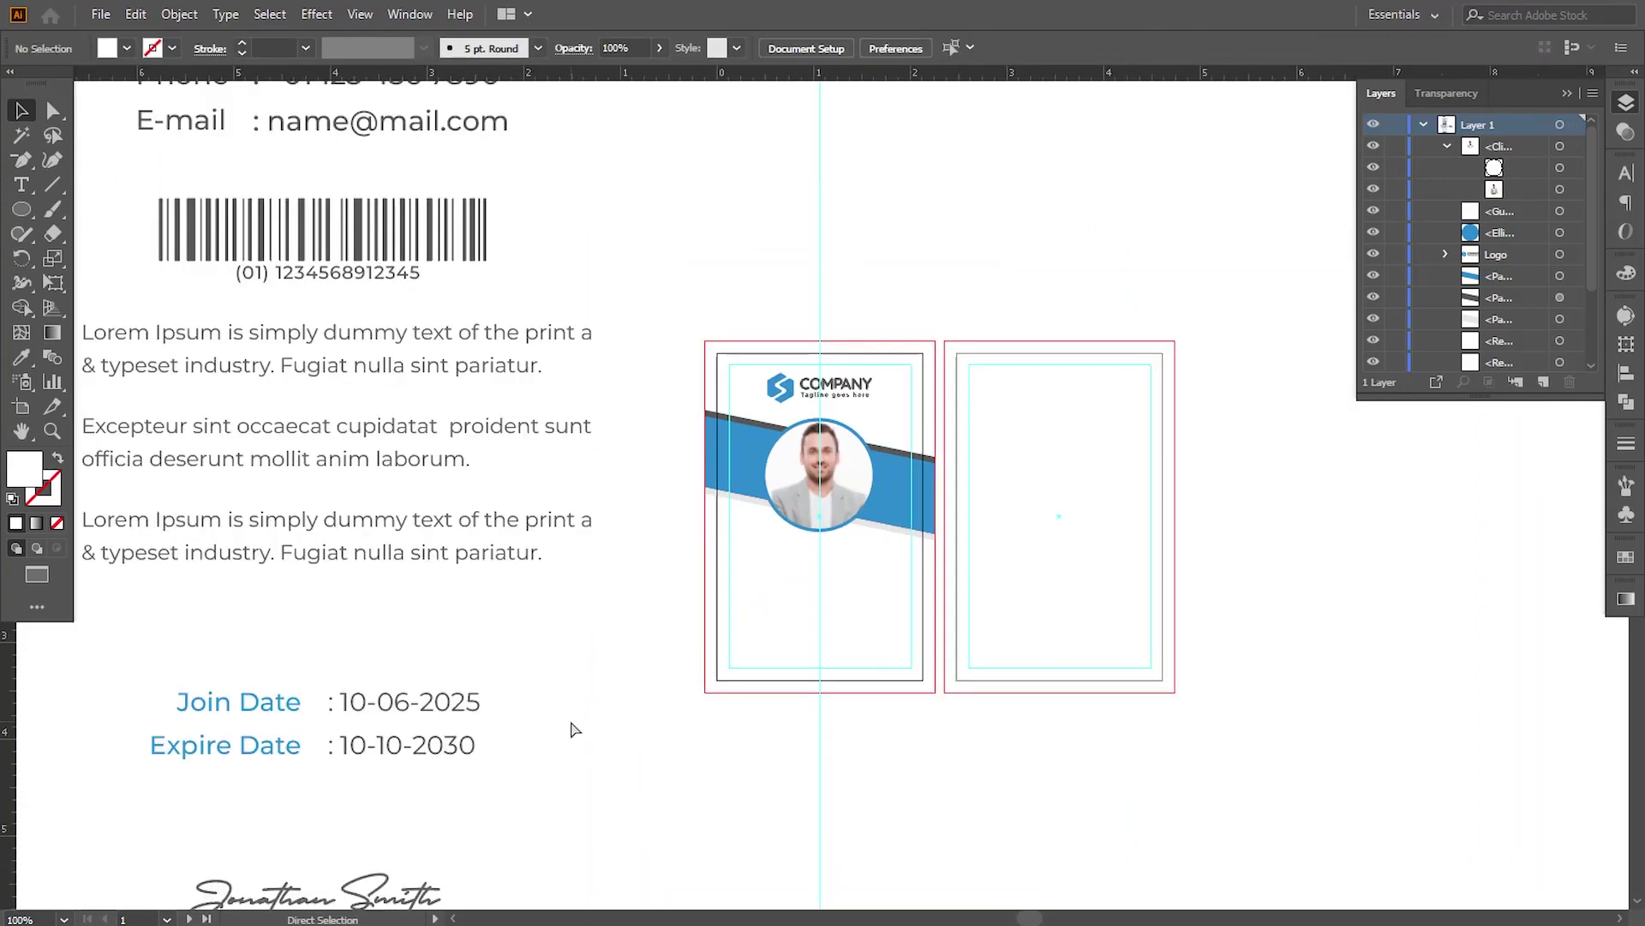
pyautogui.hotkey('ctrl', '+')
pyautogui.hotkey('ctrl', '-')
pyautogui.hotkey('ctrl', '-')
pyautogui.hotkey('ctrl', '-')
pyautogui.hotkey('ctrl', '-')
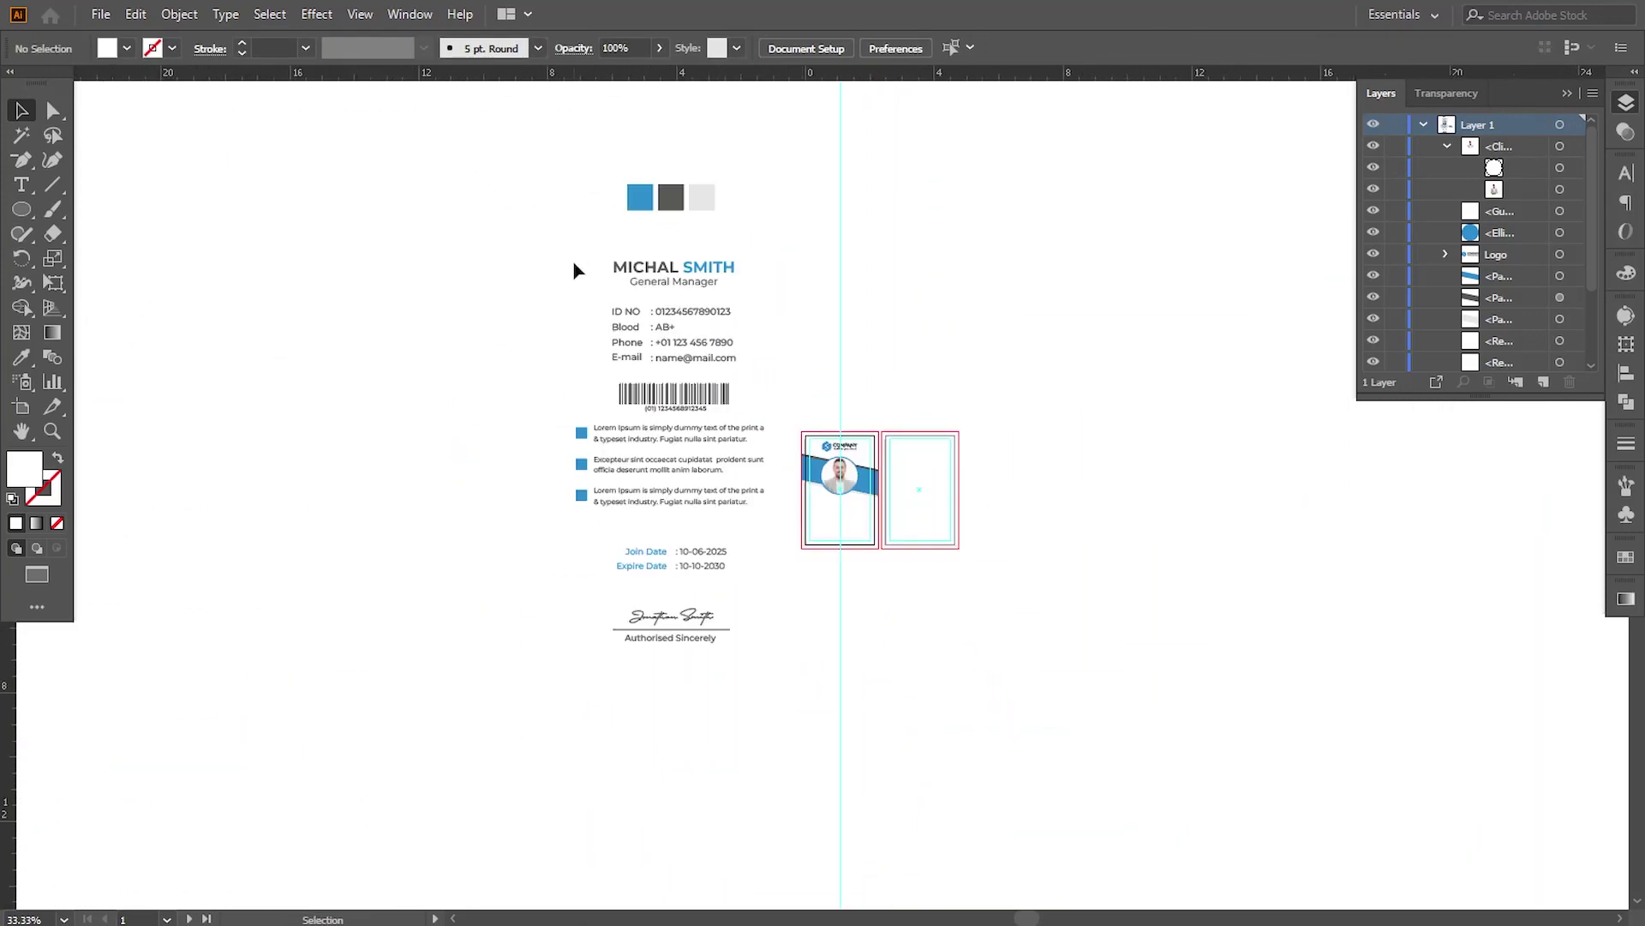
pyautogui.moveTo(730, 262); pyautogui.dragTo(878, 572)
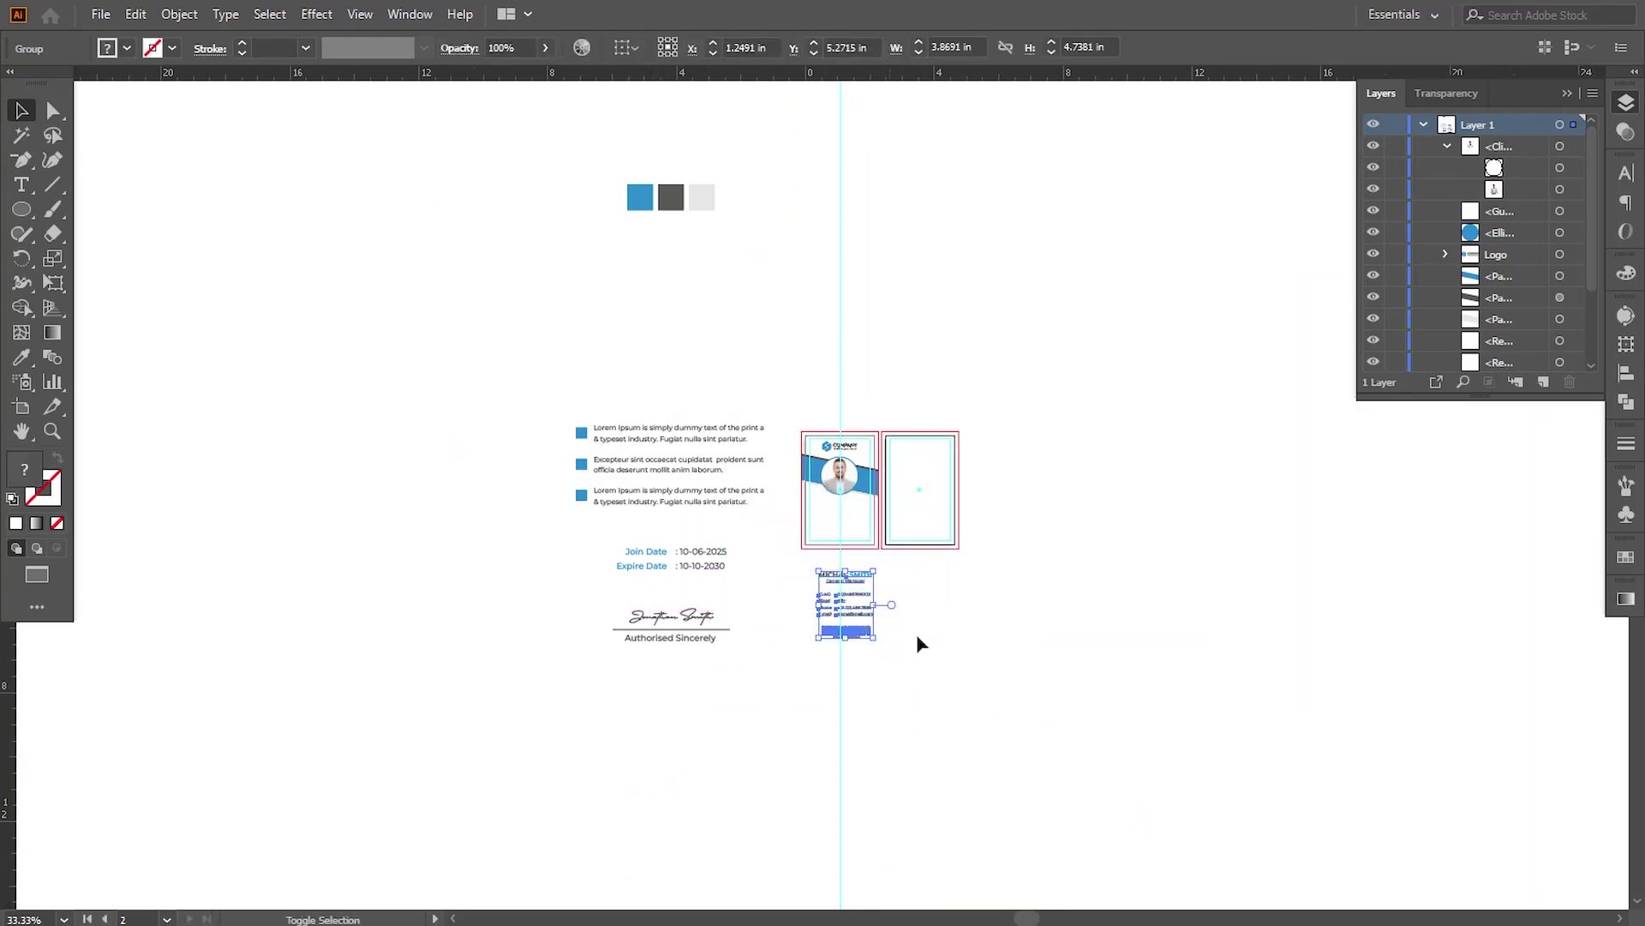
pyautogui.hotkey('ctrl', '+')
pyautogui.hotkey('ctrl', '+')
pyautogui.hotkey('ctrl', '+')
pyautogui.hotkey('ctrl', '+')
pyautogui.hotkey('ctrl', '+')
pyautogui.scroll(4, 848, 720)
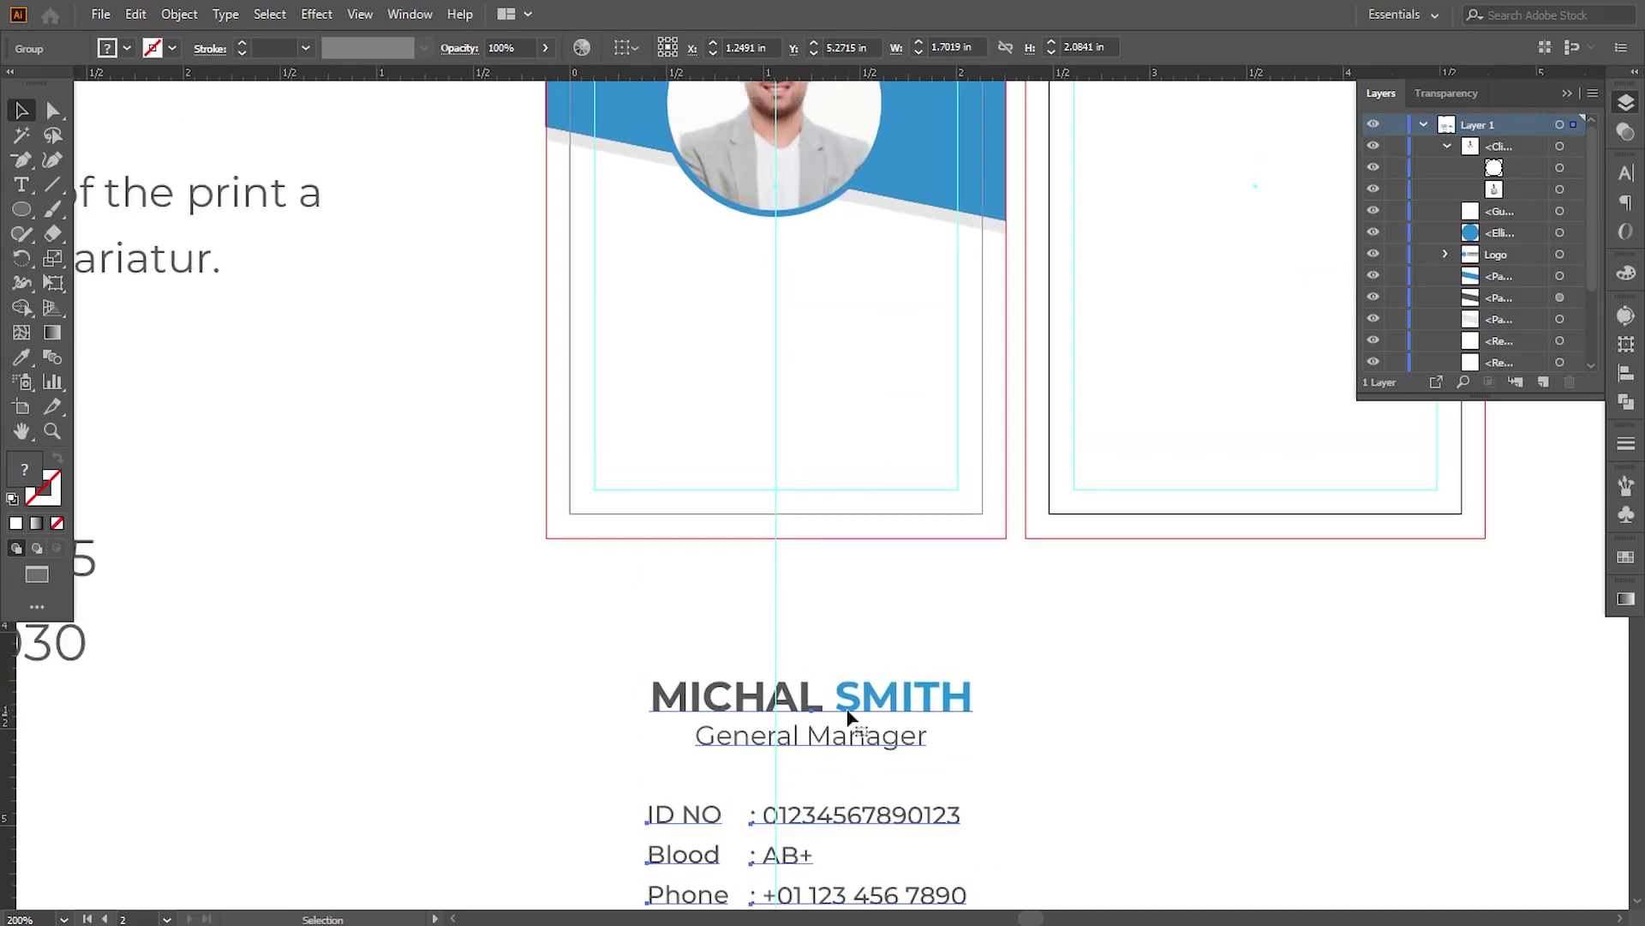
# Place the details and barcode group beneath the portrait, scaled to about 1.10 by 1.35 in, and raise it inside the safe area.
pyautogui.moveTo(847, 670); pyautogui.dragTo(824, 290)
pyautogui.moveTo(942, 231); pyautogui.dragTo(884, 303)
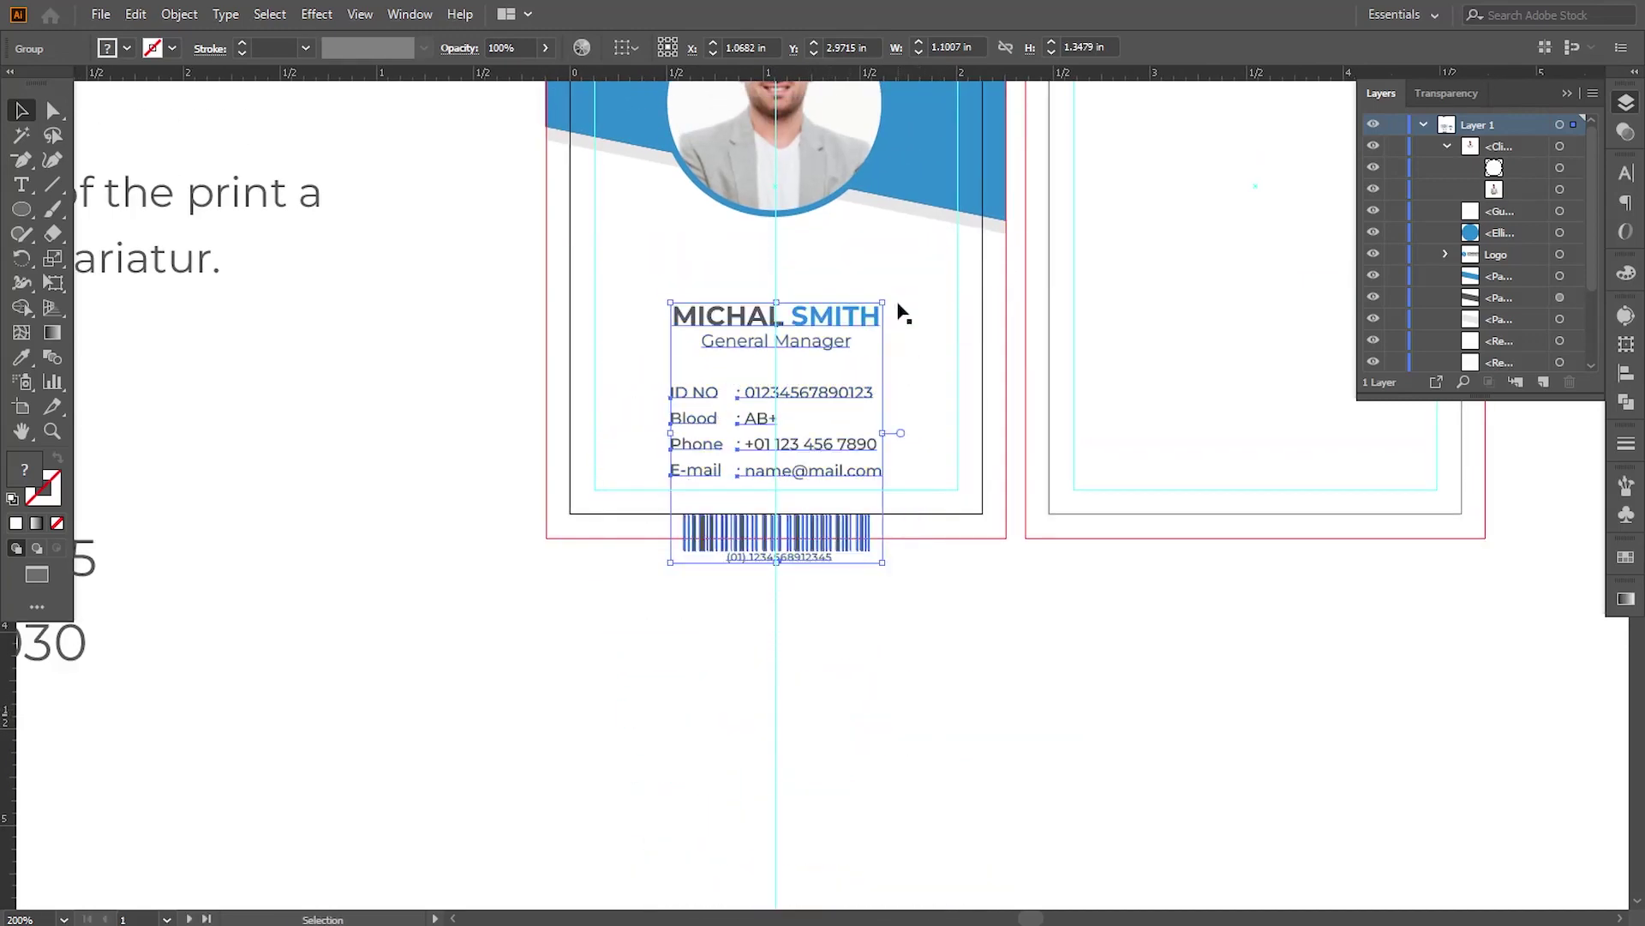
pyautogui.press('Up')
pyautogui.press('Up')
pyautogui.press('Up')
pyautogui.press('Up')
pyautogui.press('Up')
pyautogui.press('Up')
pyautogui.press('Up')
pyautogui.press('Up')
pyautogui.press('Up')
pyautogui.press('Up')
pyautogui.press('Up')
pyautogui.press('Up')
pyautogui.press('Up')
pyautogui.press('Up')
pyautogui.press('Up')
pyautogui.press('Up')
pyautogui.press('Up')
pyautogui.press('Up')
pyautogui.press('Up')
pyautogui.press('Up')
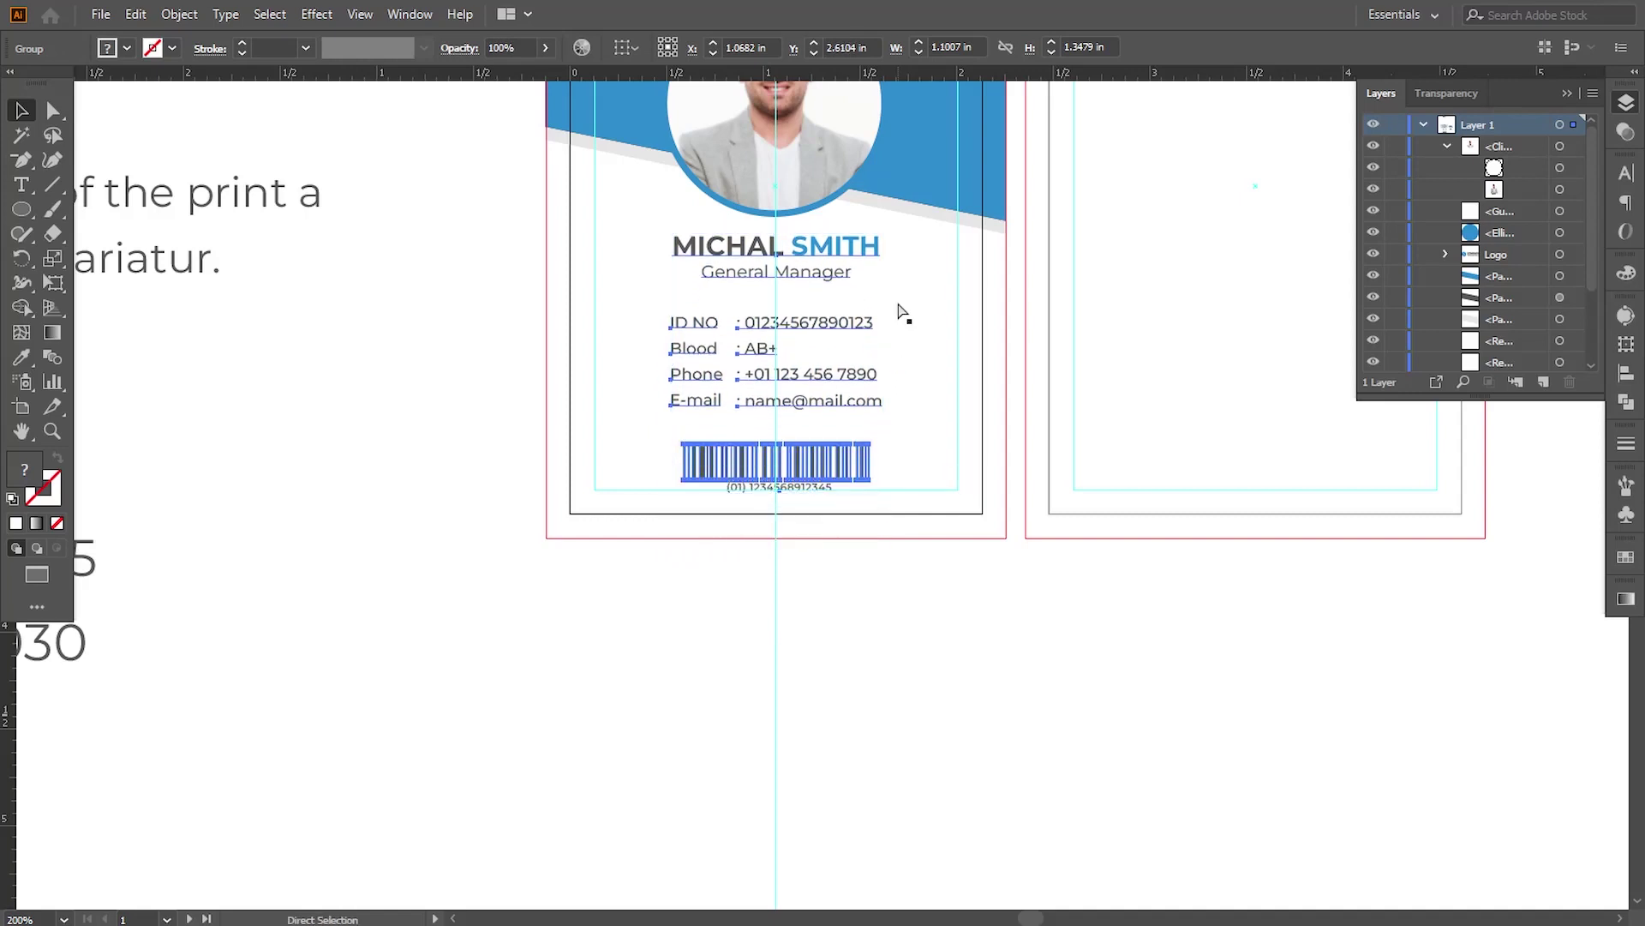
pyautogui.hotkey('ctrl', '-')
pyautogui.moveTo(908, 299); pyautogui.dragTo(905, 385)
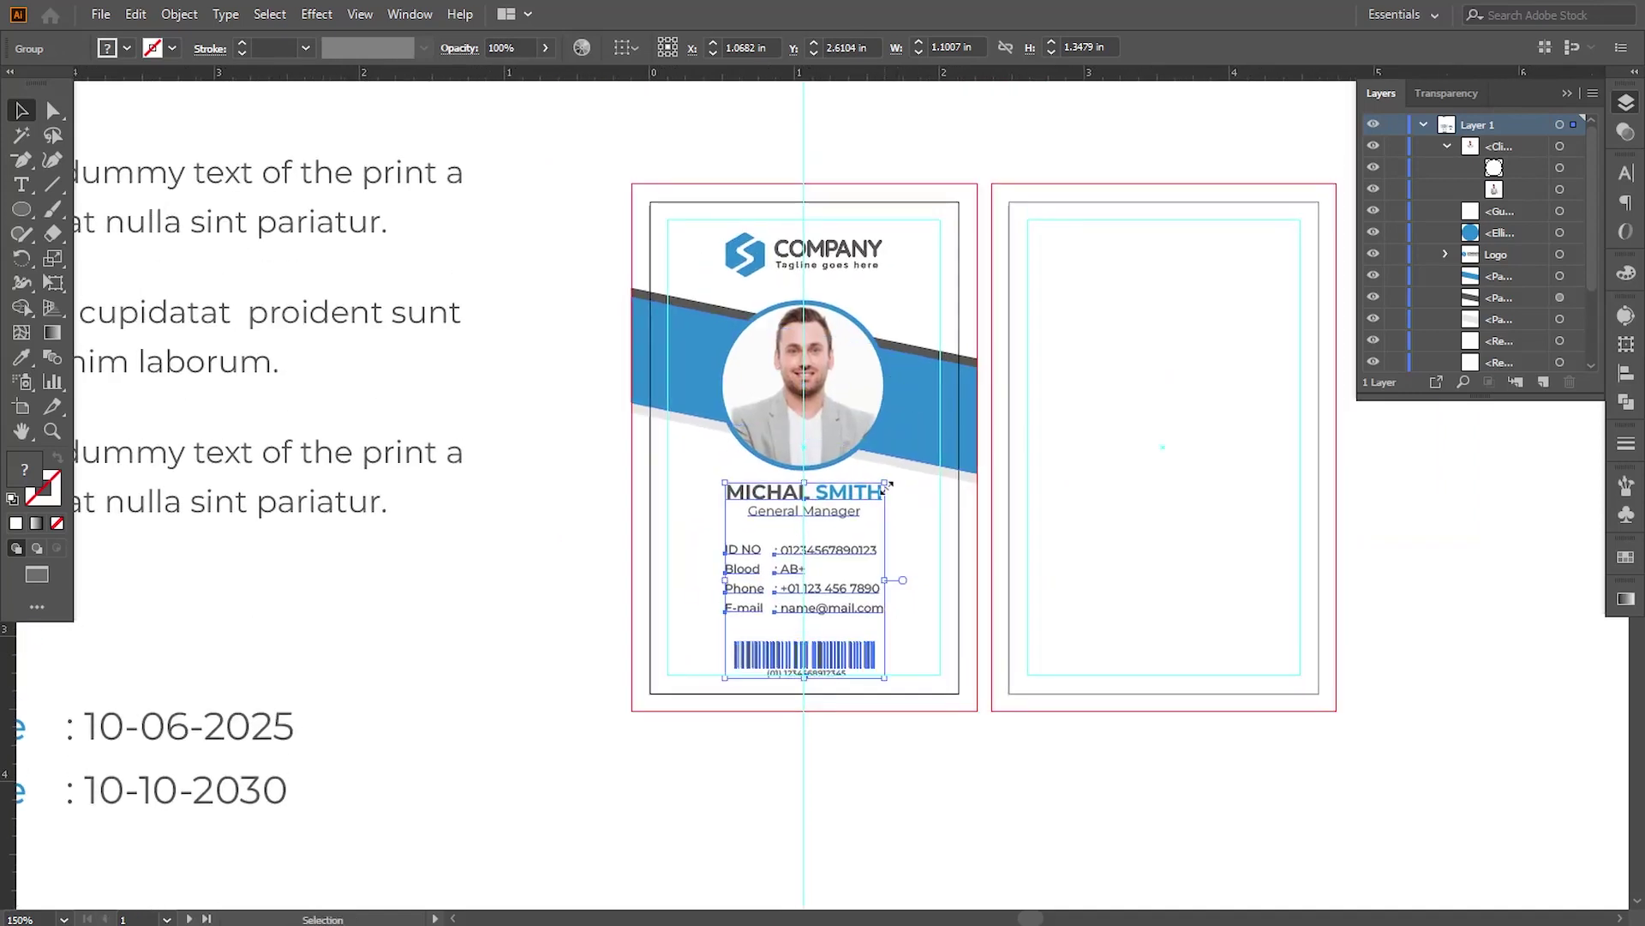
pyautogui.click(867, 728)
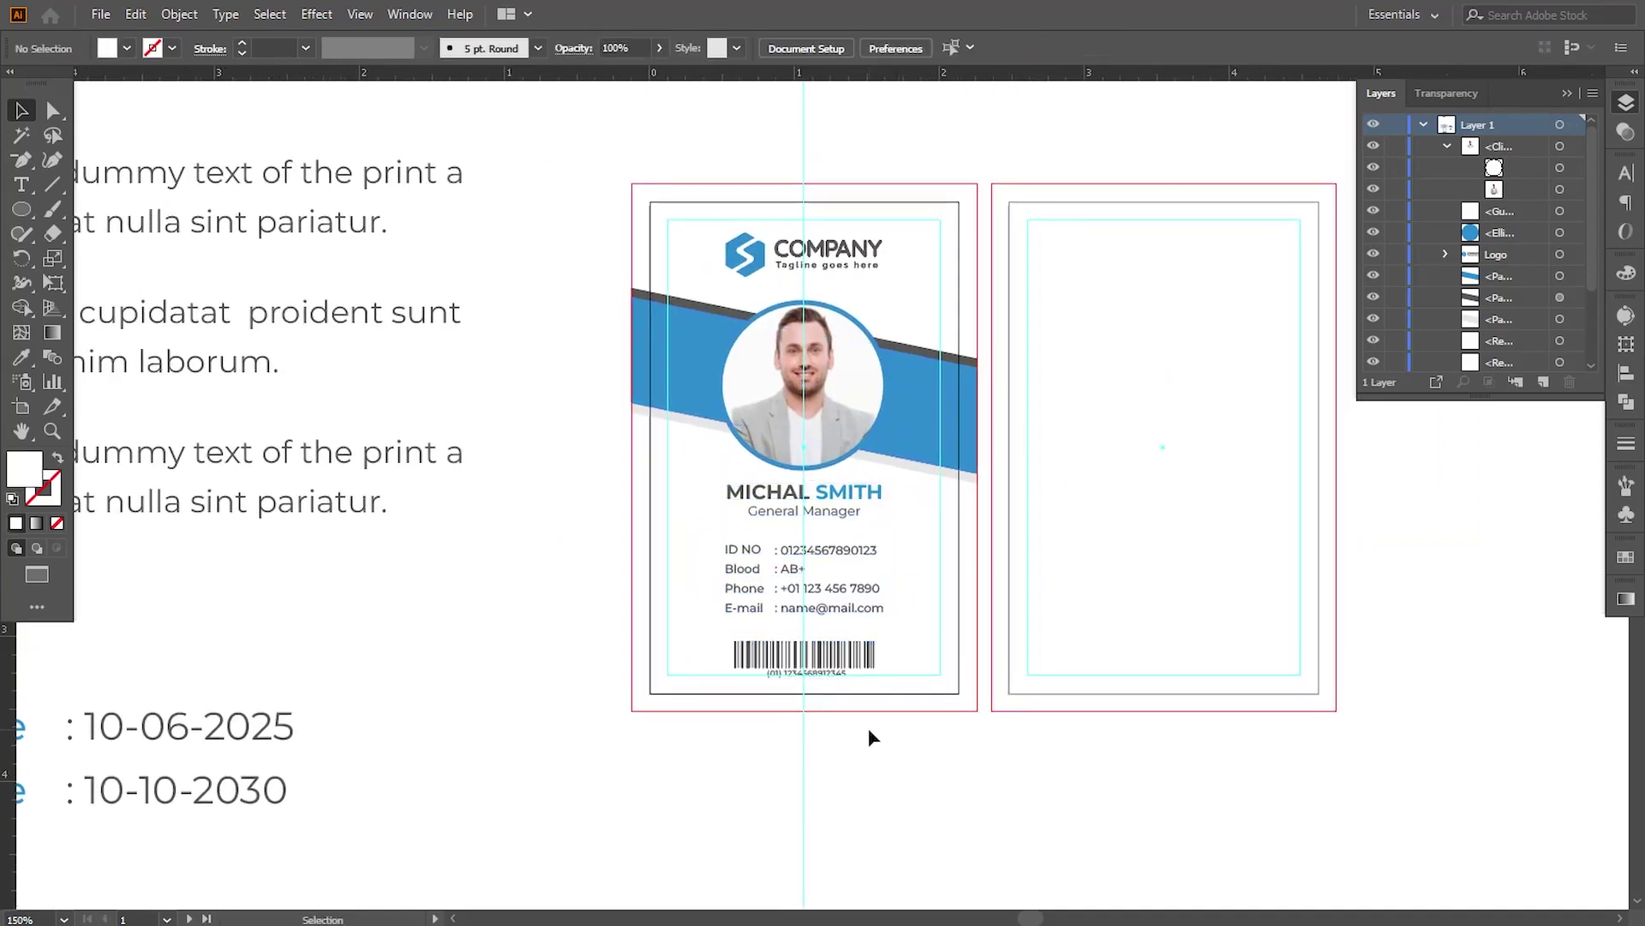
# Reduce the company logo to about 1.01 by 0.29 in and nudge it up to the upper safe-area line.
pyautogui.click(759, 267)
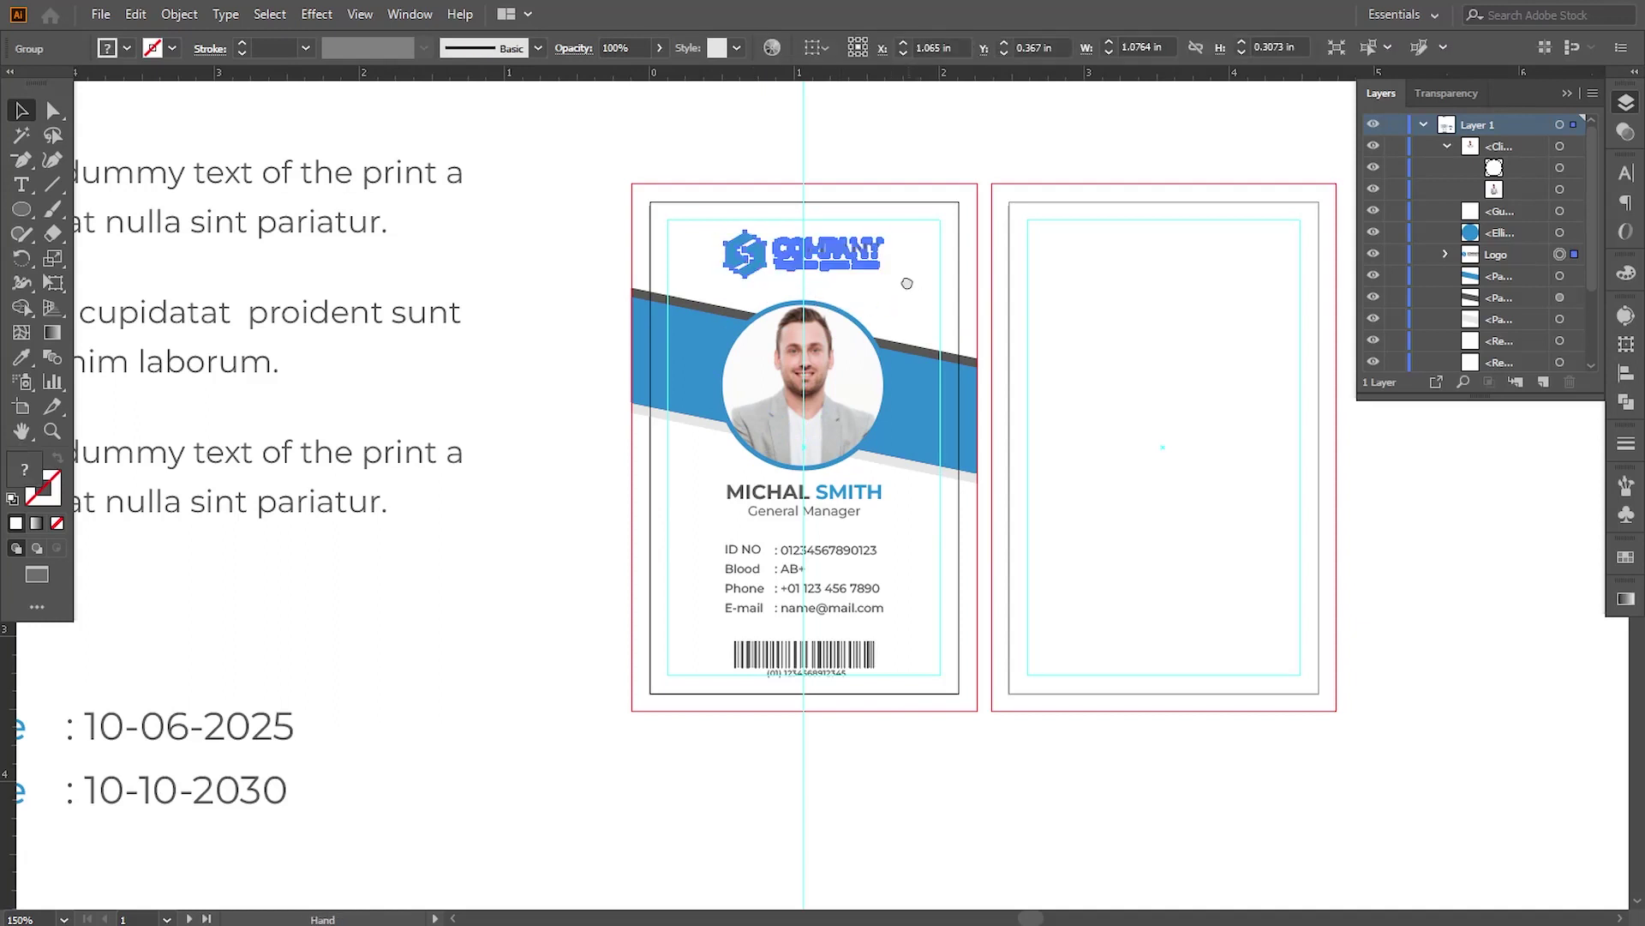
pyautogui.hotkey('ctrl', '=')
pyautogui.moveTo(921, 515); pyautogui.dragTo(913, 514)
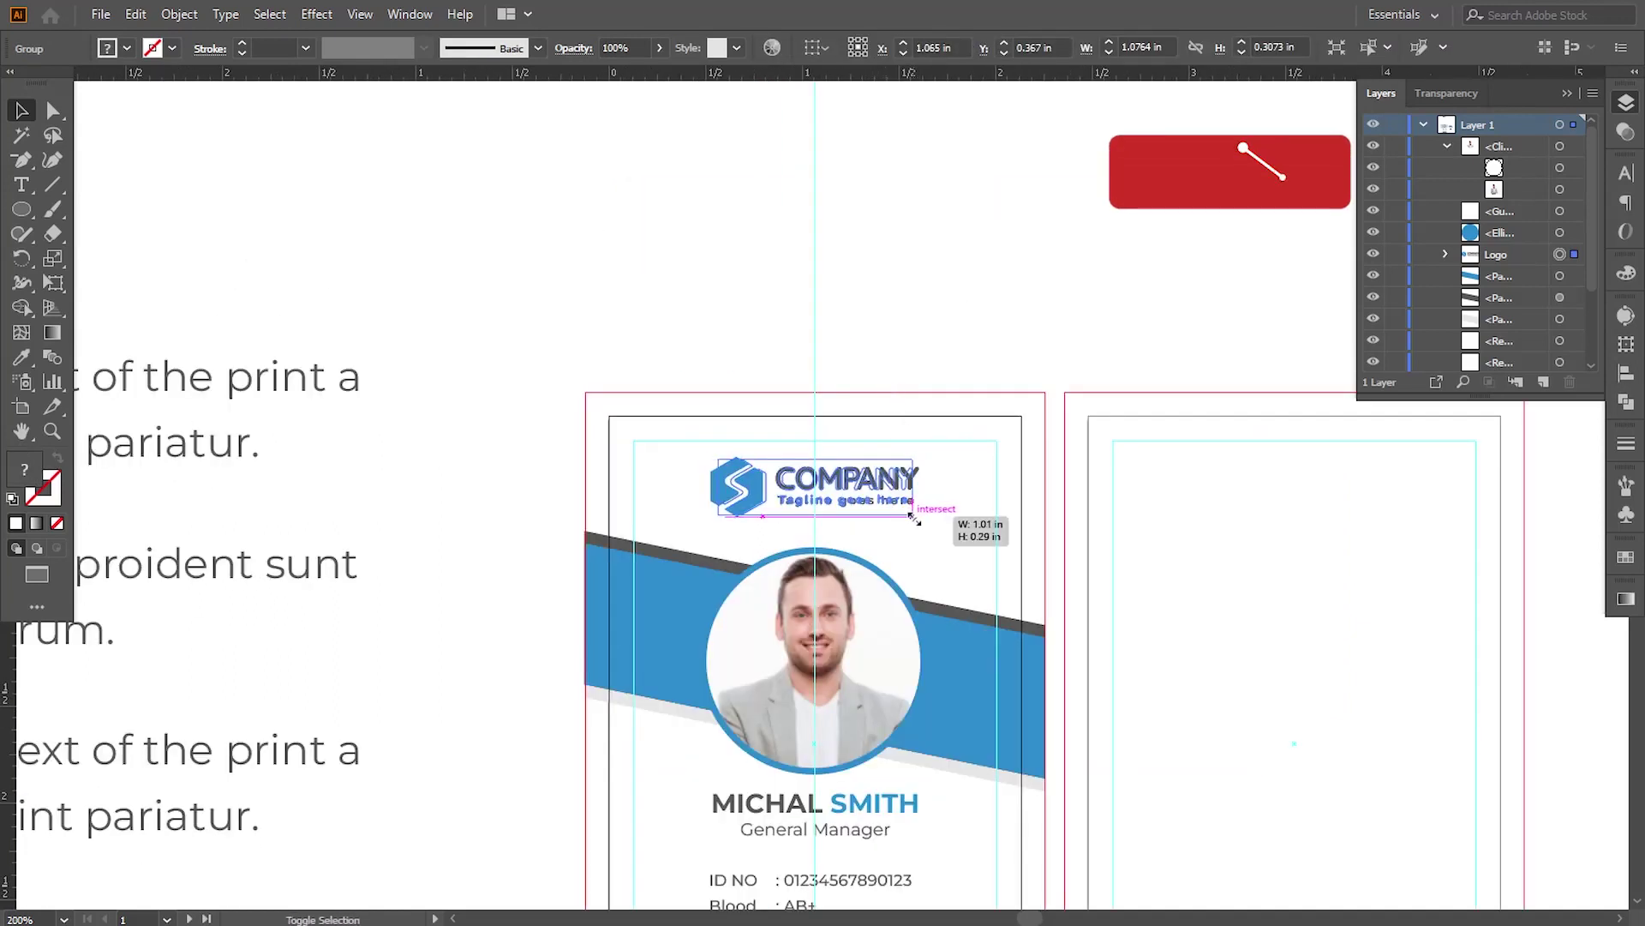
pyautogui.press('Up')
pyautogui.press('Up')
pyautogui.press('Up')
pyautogui.press('Up')
pyautogui.press('Up')
pyautogui.press('Up')
pyautogui.press('Up')
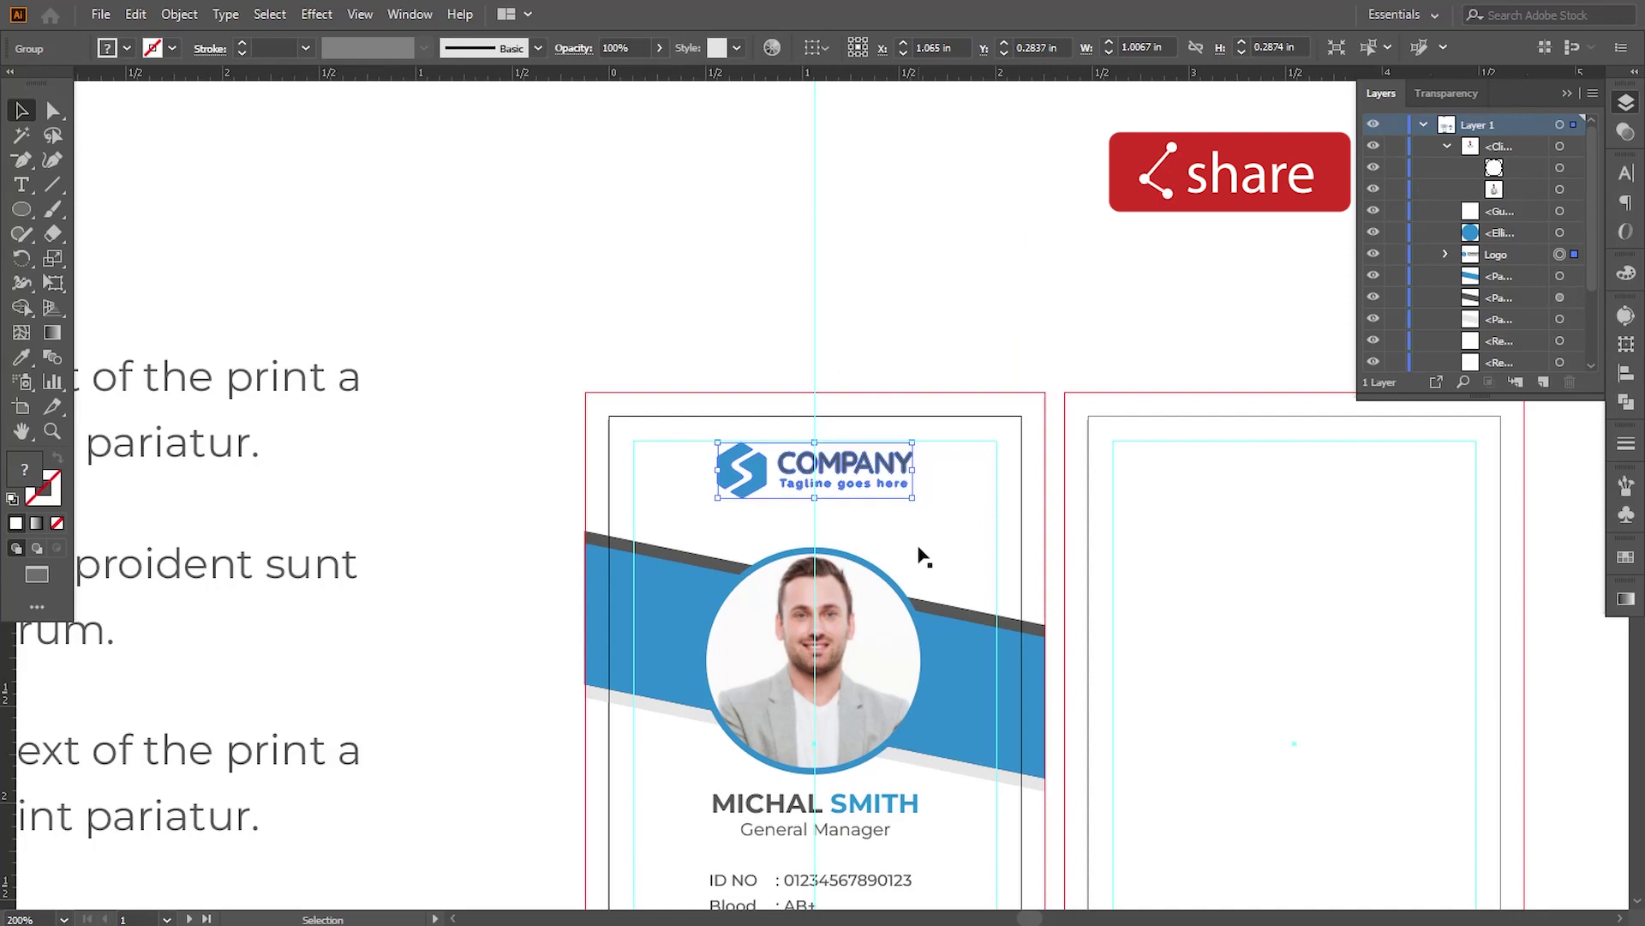
pyautogui.click(924, 579)
# Remove the fill from the front card's 1.88 by 3.14 in safe-area rectangle.
pyautogui.moveTo(551, 538); pyautogui.dragTo(768, 760)
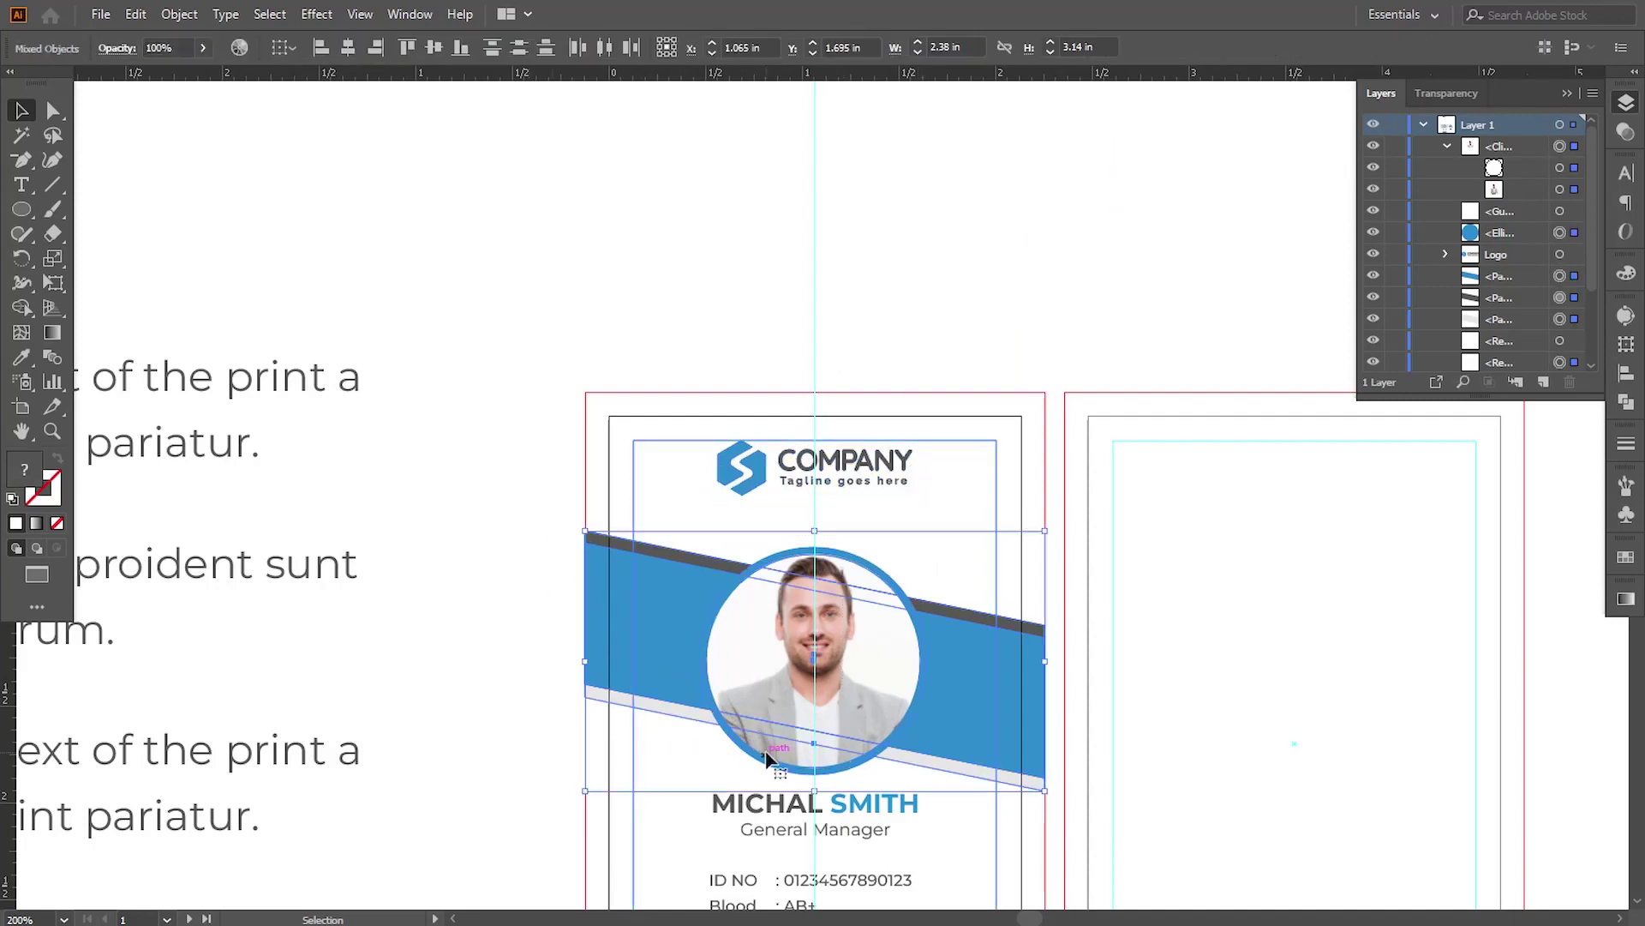
pyautogui.click(632, 595)
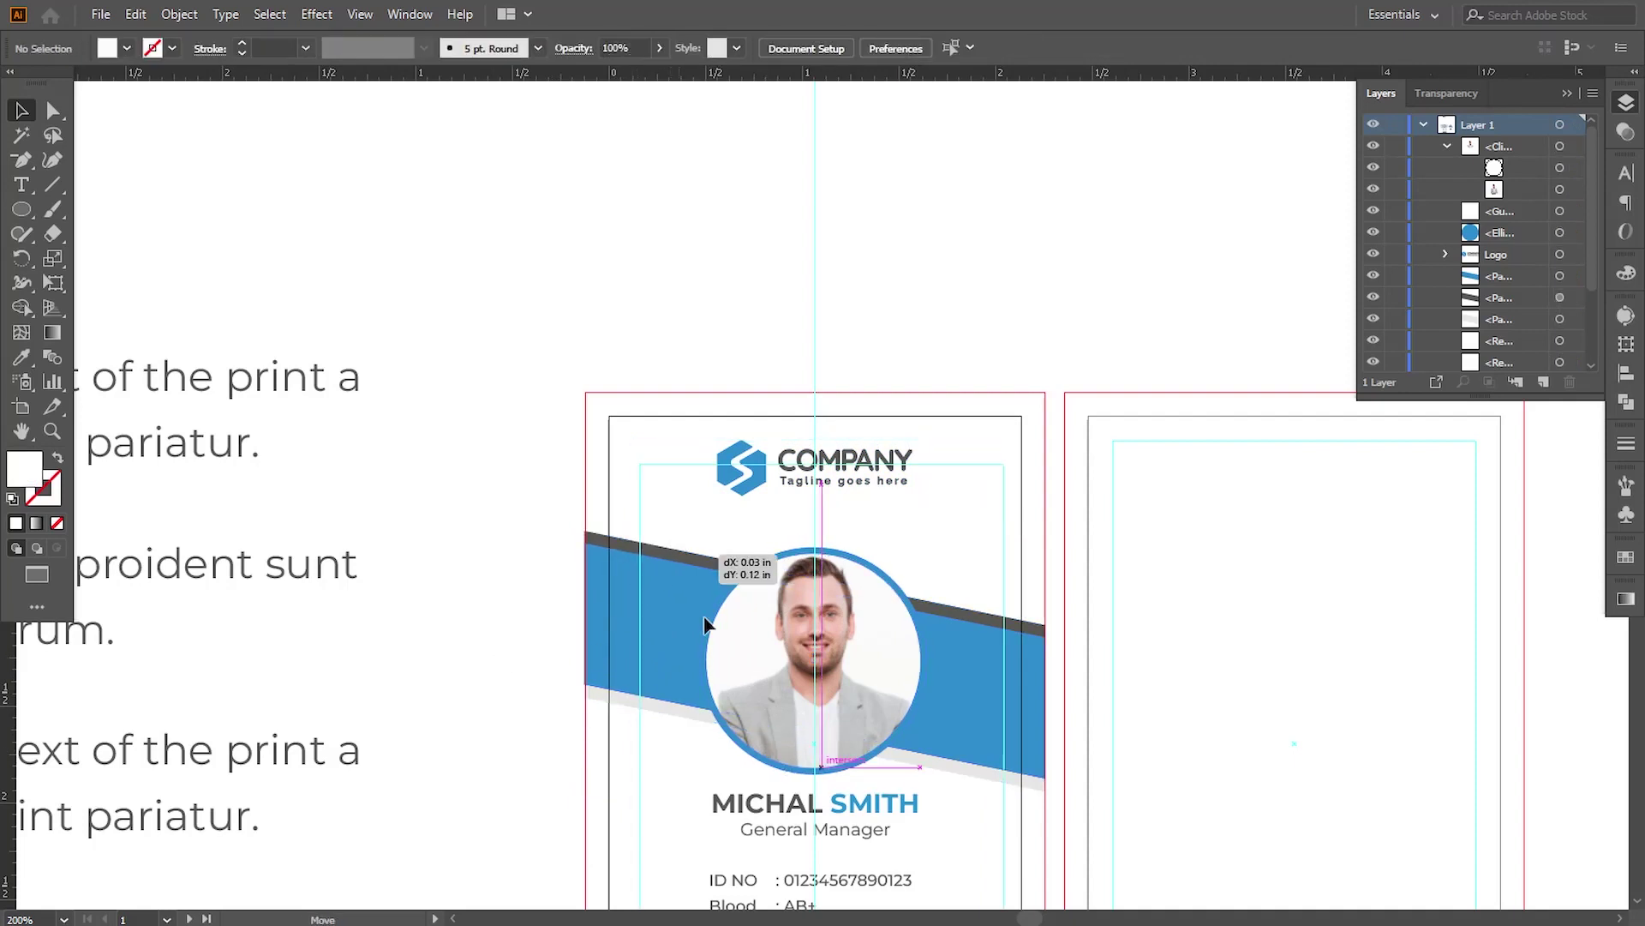
pyautogui.click(734, 678)
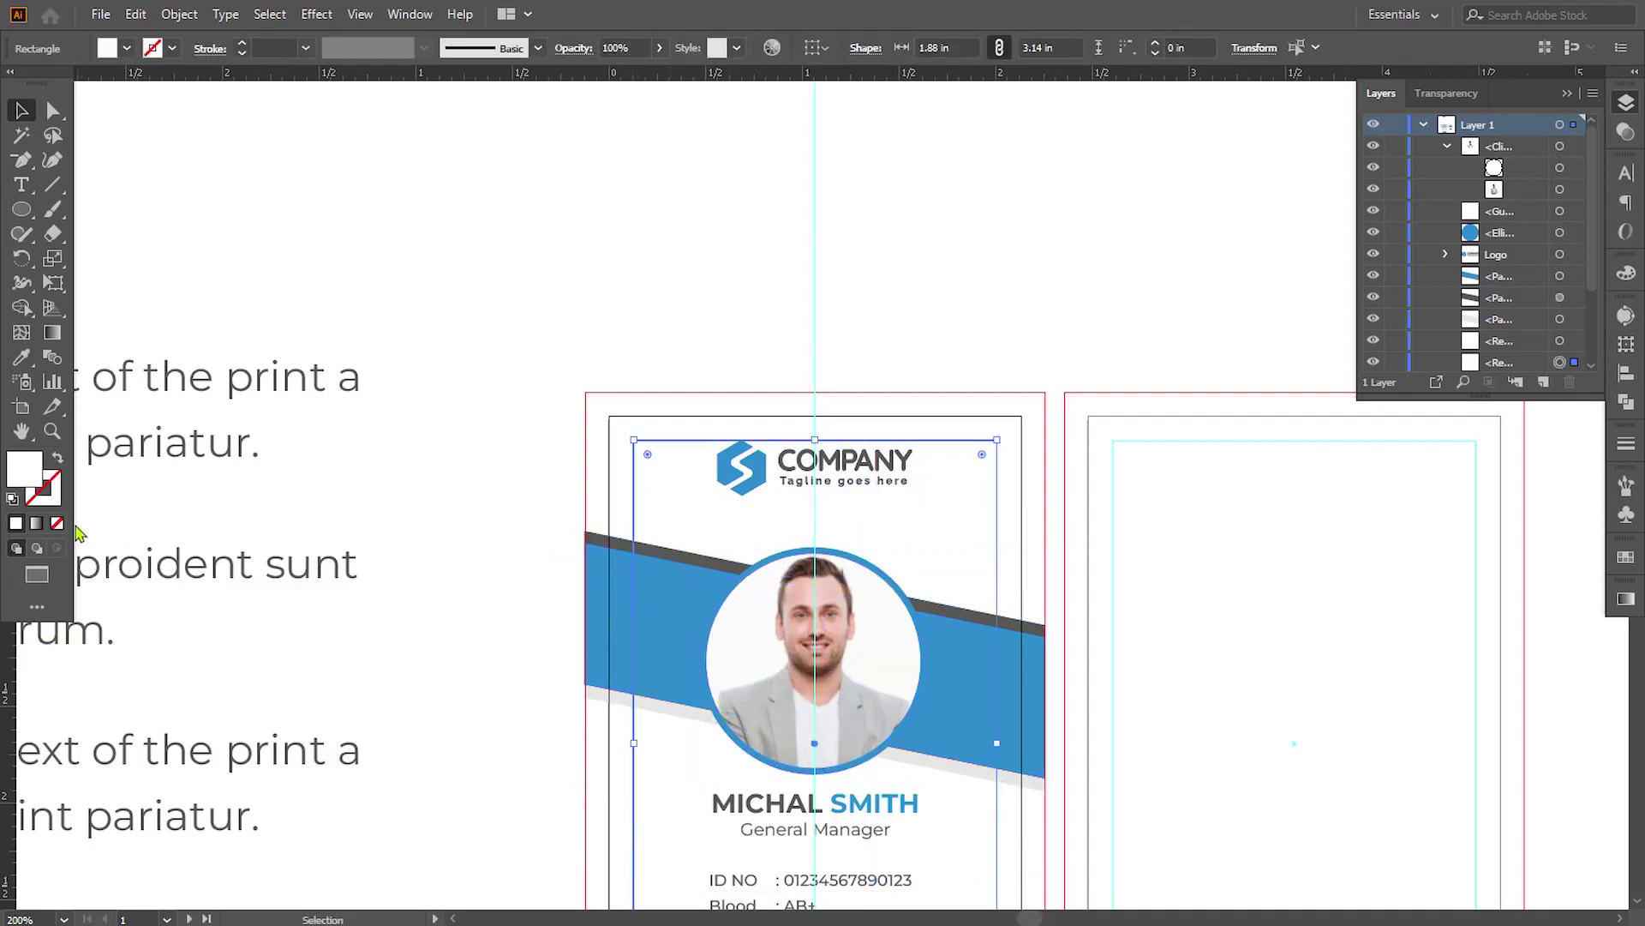
pyautogui.click(504, 690)
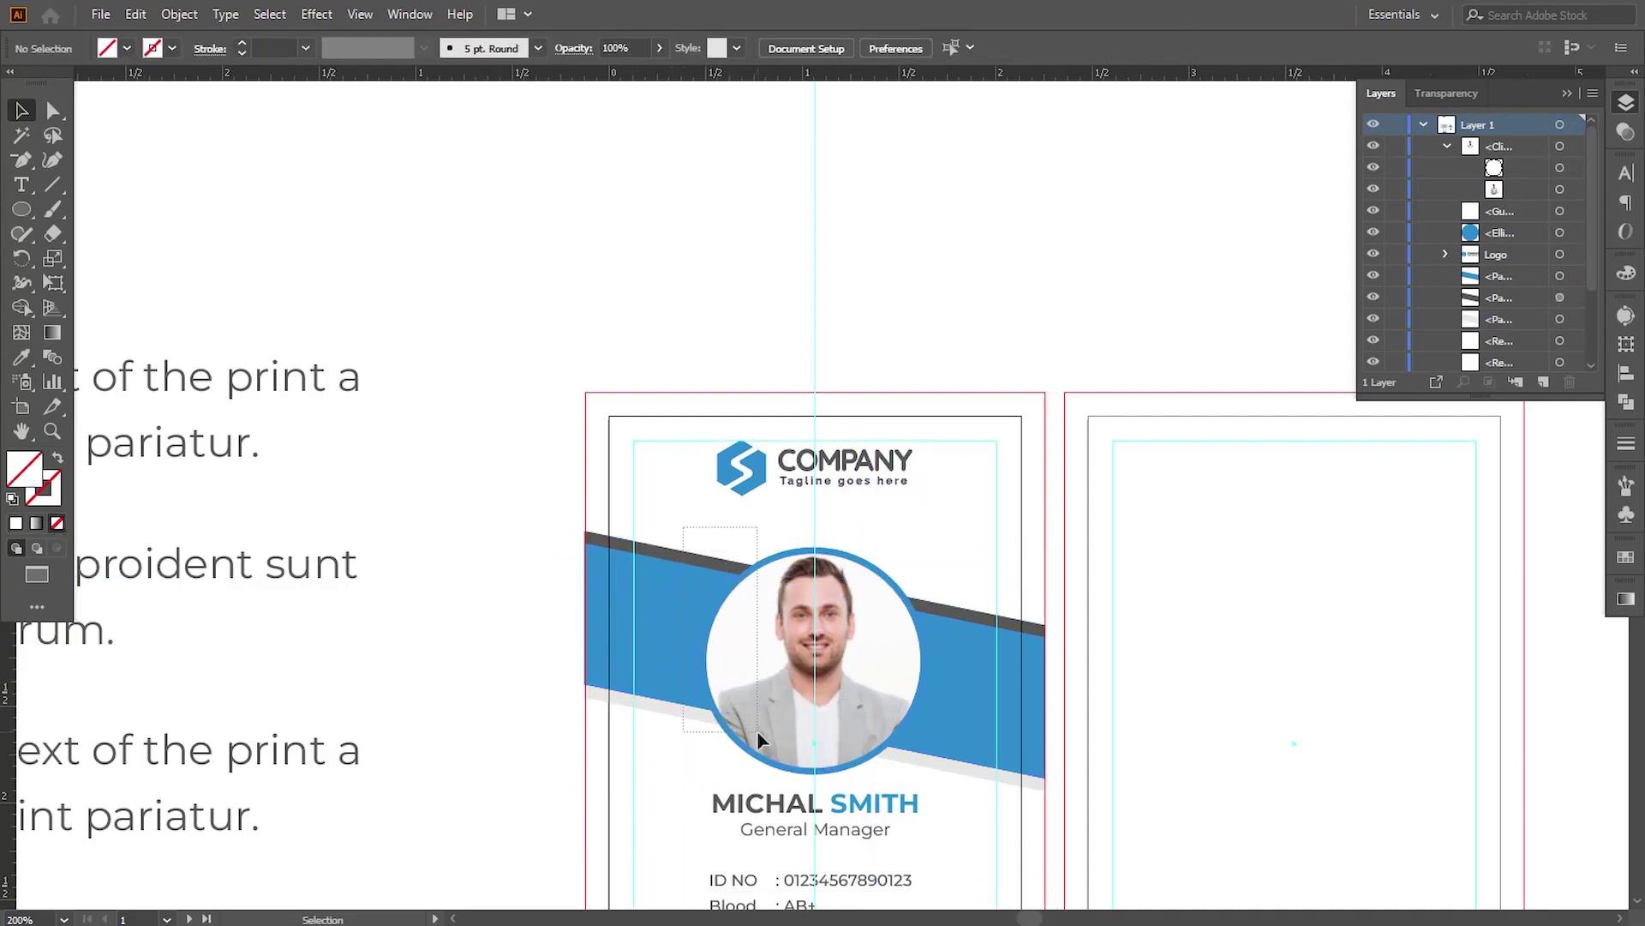
# Select the slanted bands together with the portrait circle and nudge them up closer to the logo.
pyautogui.moveTo(683, 527); pyautogui.dragTo(757, 730)
pyautogui.press('Up')
pyautogui.press('Up')
pyautogui.press('Up')
pyautogui.press('Up')
pyautogui.press('Up')
pyautogui.press('Up')
pyautogui.press('Up')
pyautogui.press('Up')
pyautogui.press('Up')
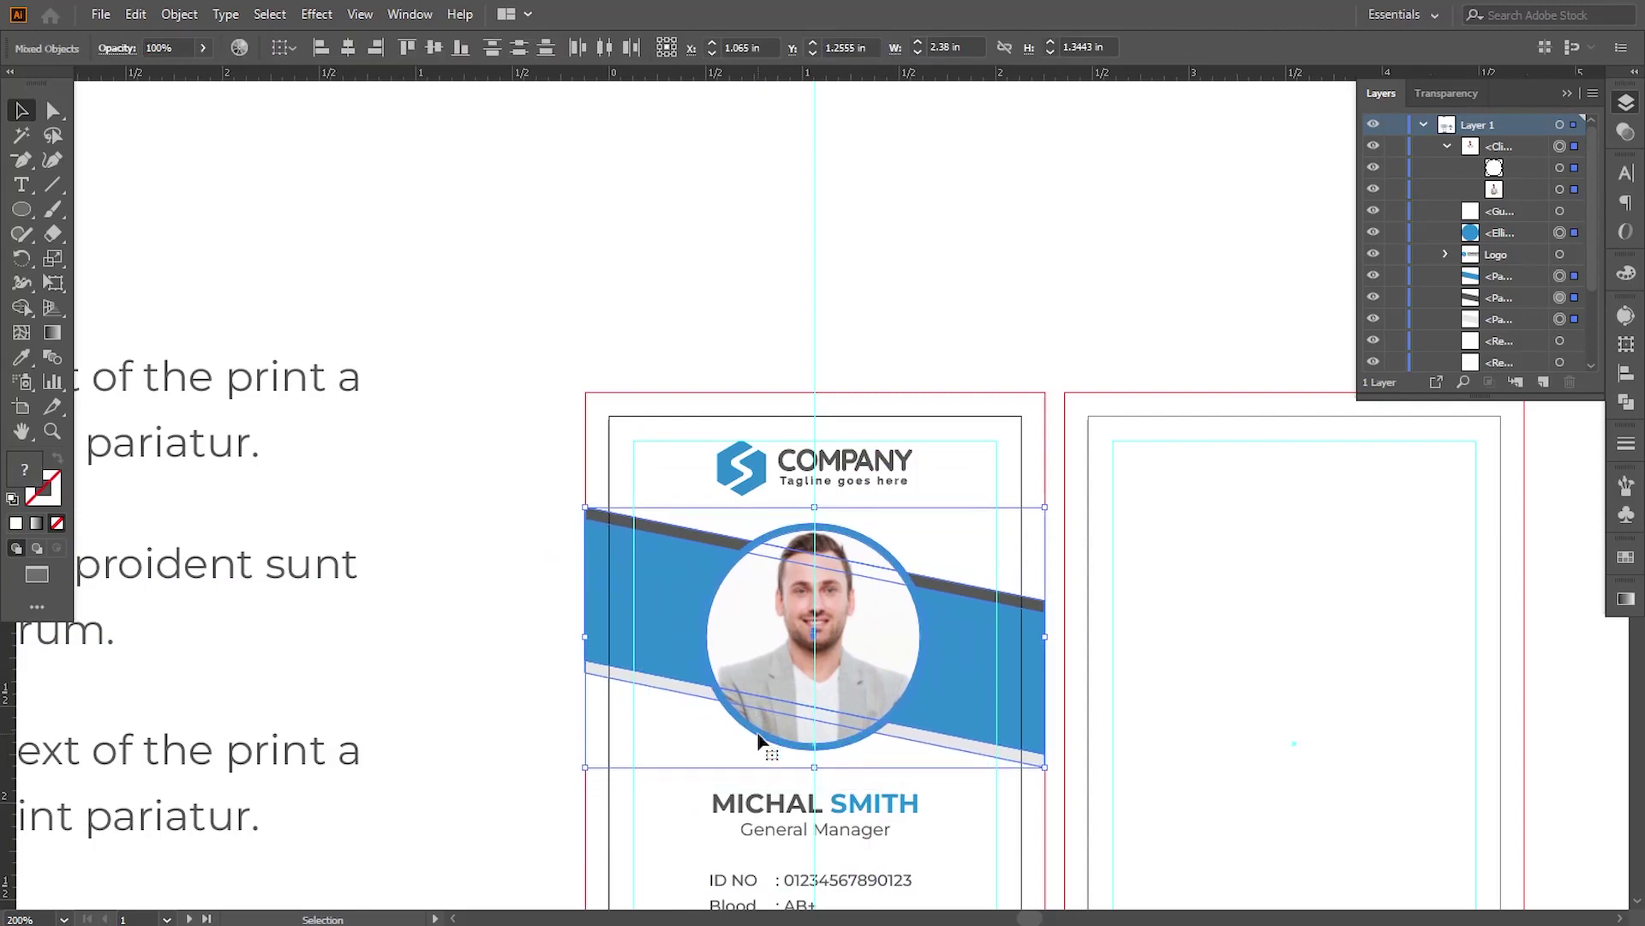
pyautogui.press('Up')
pyautogui.press('Up')
pyautogui.press('Up')
pyautogui.click(970, 348)
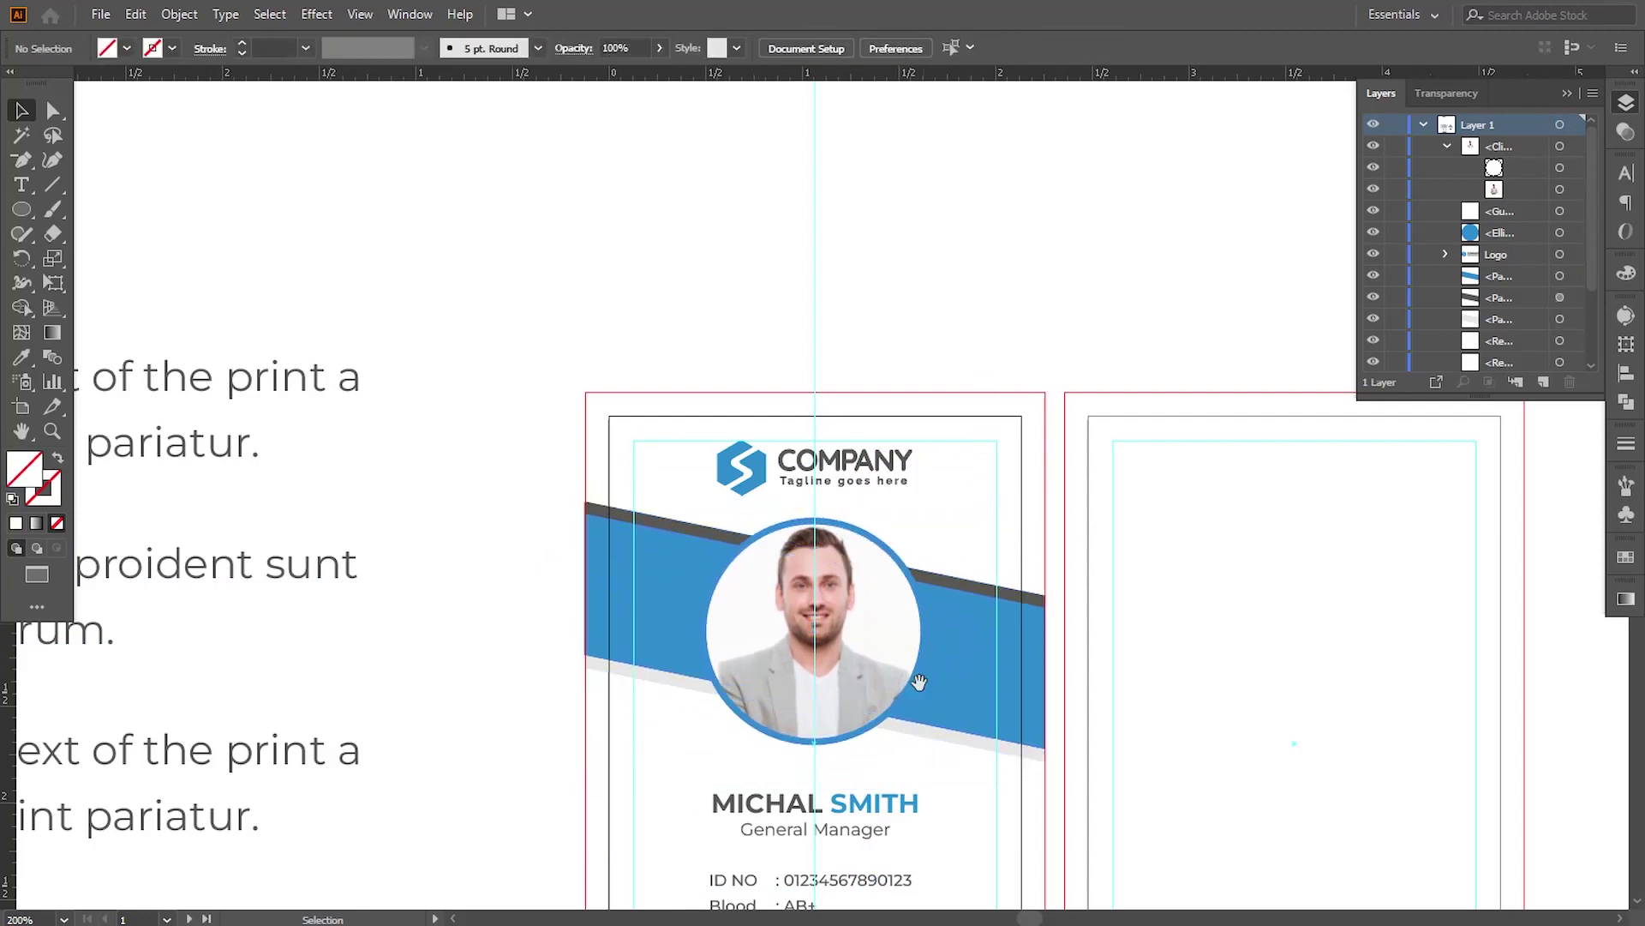
# Nudge the details and barcode group up closer to the portrait and slightly left to center it on the vertical guide.
pyautogui.moveTo(919, 682); pyautogui.dragTo(882, 531)
pyautogui.click(874, 703)
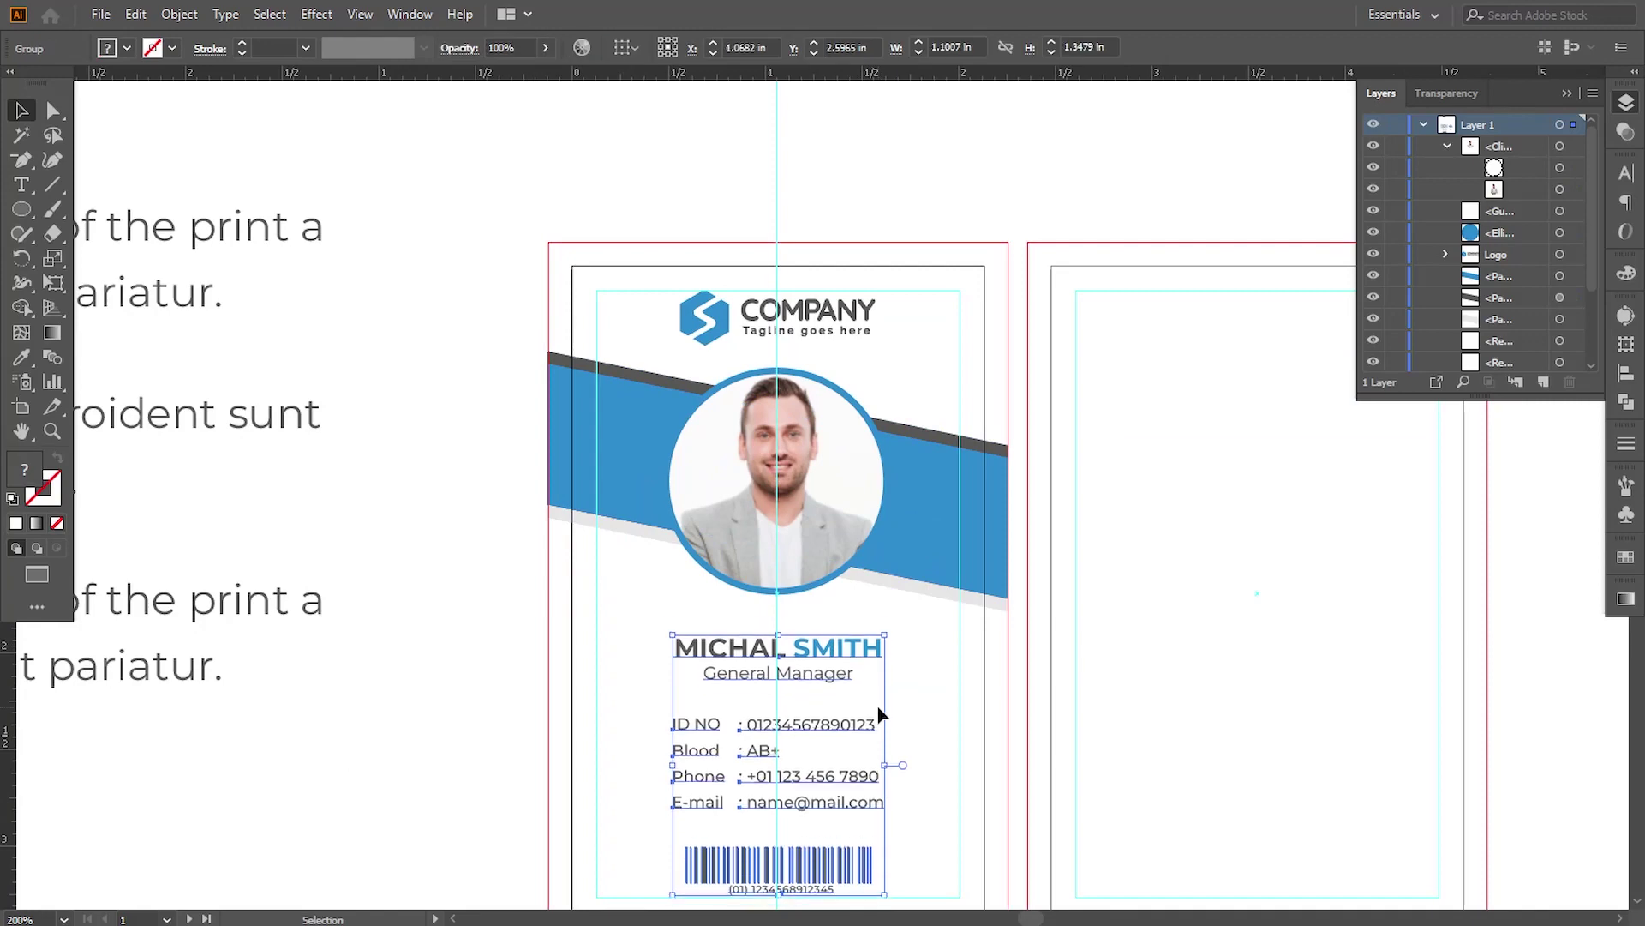
pyautogui.press('Up')
pyautogui.press('Up')
pyautogui.press('Up')
pyautogui.press('Up')
pyautogui.press('Up')
pyautogui.press('Up')
pyautogui.press('Up')
pyautogui.press('Up')
pyautogui.press('Up')
pyautogui.press('Left')
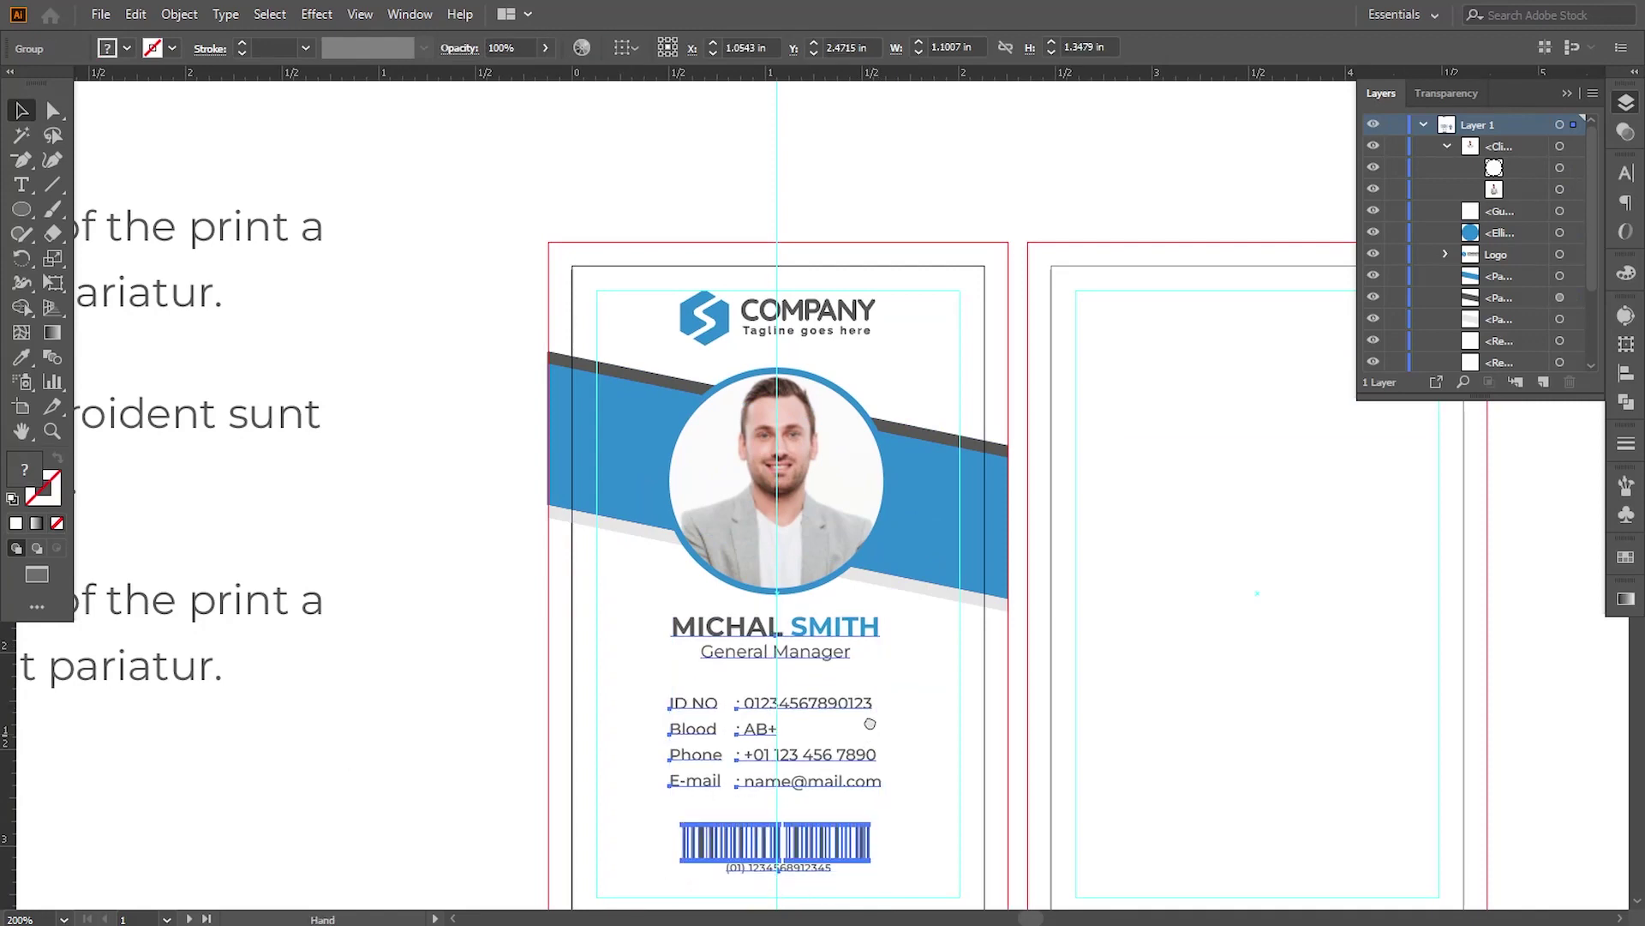
pyautogui.scroll(-2, 878, 711)
pyautogui.press('Down')
pyautogui.press('Down')
pyautogui.press('Down')
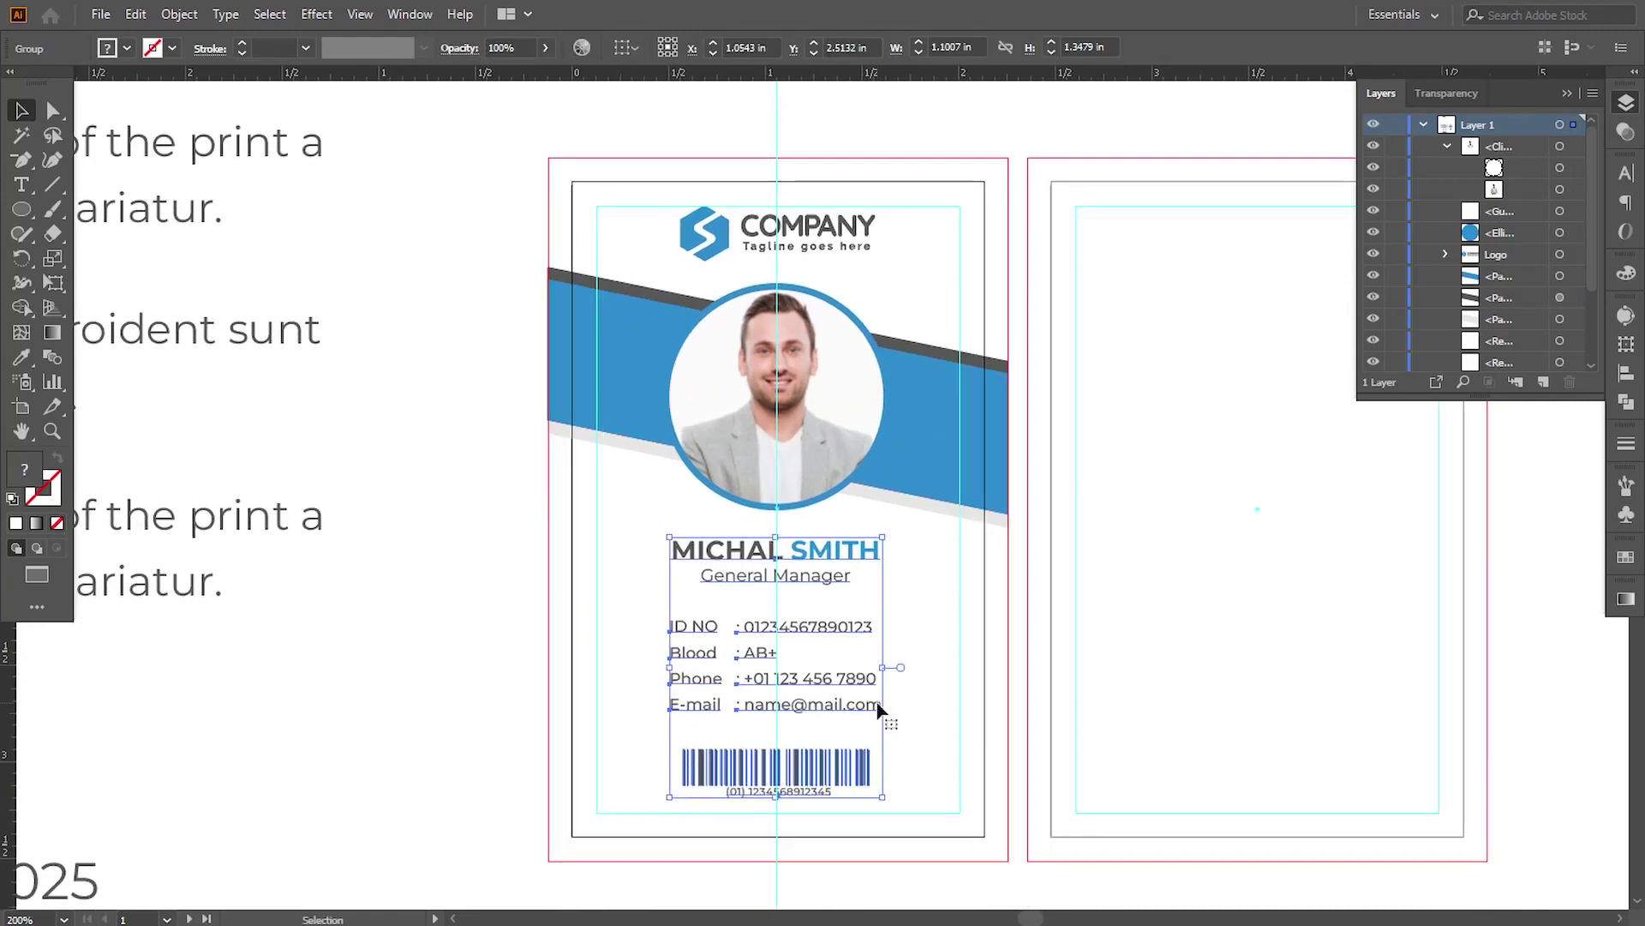
pyautogui.press('Down')
pyautogui.press('Up')
pyautogui.press('Up')
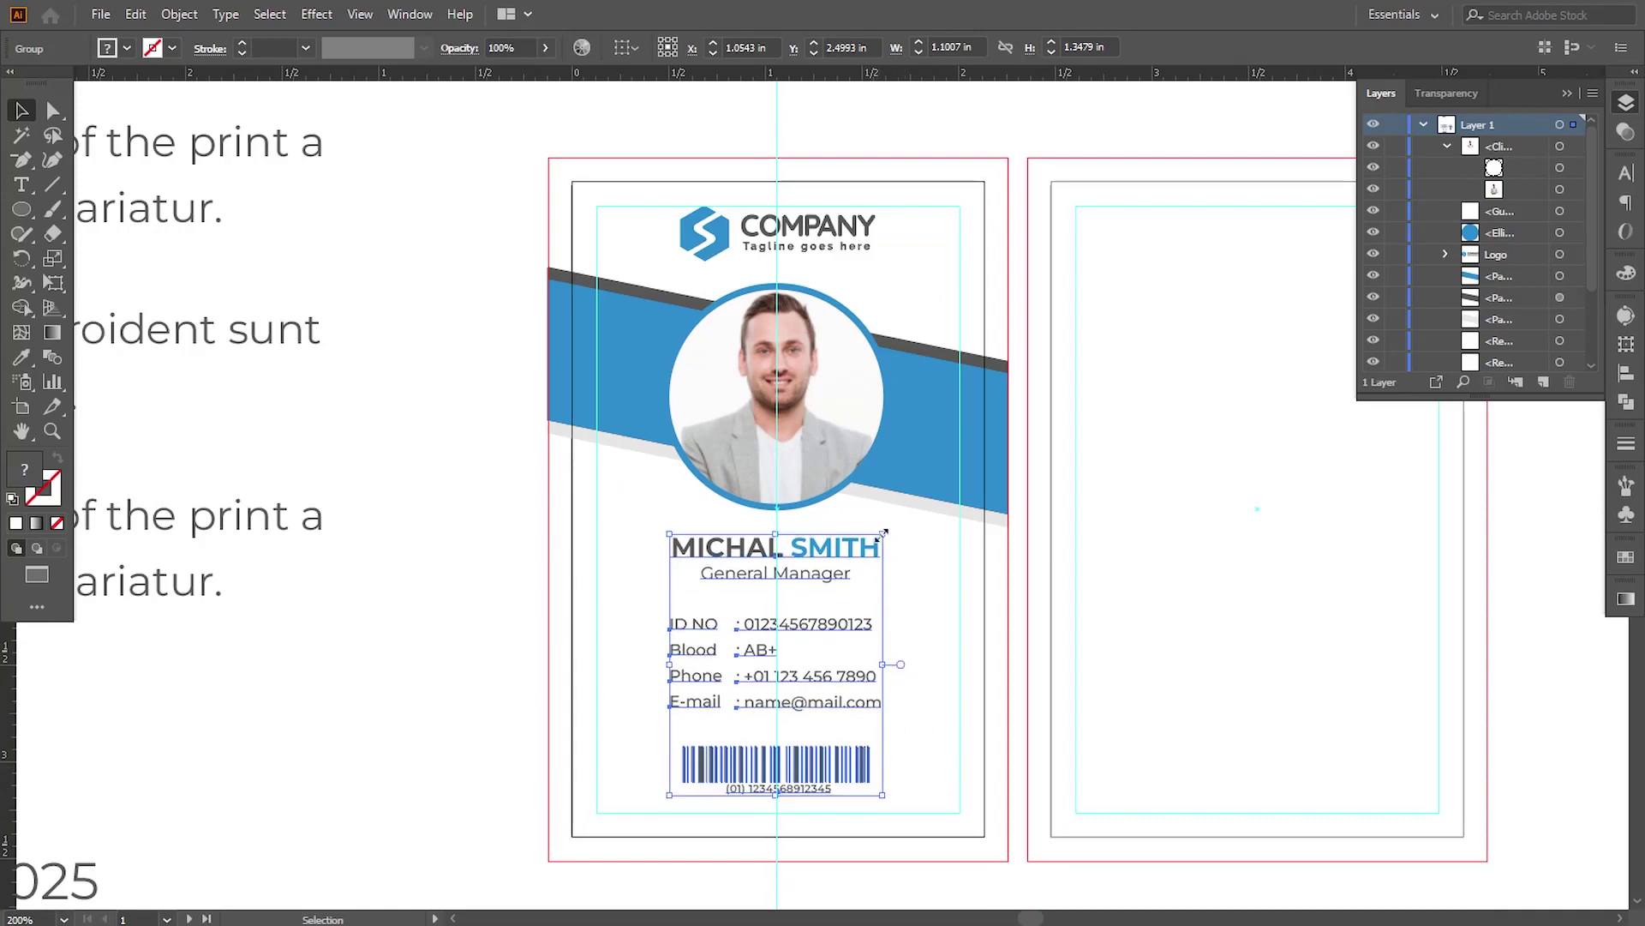
pyautogui.click(467, 648)
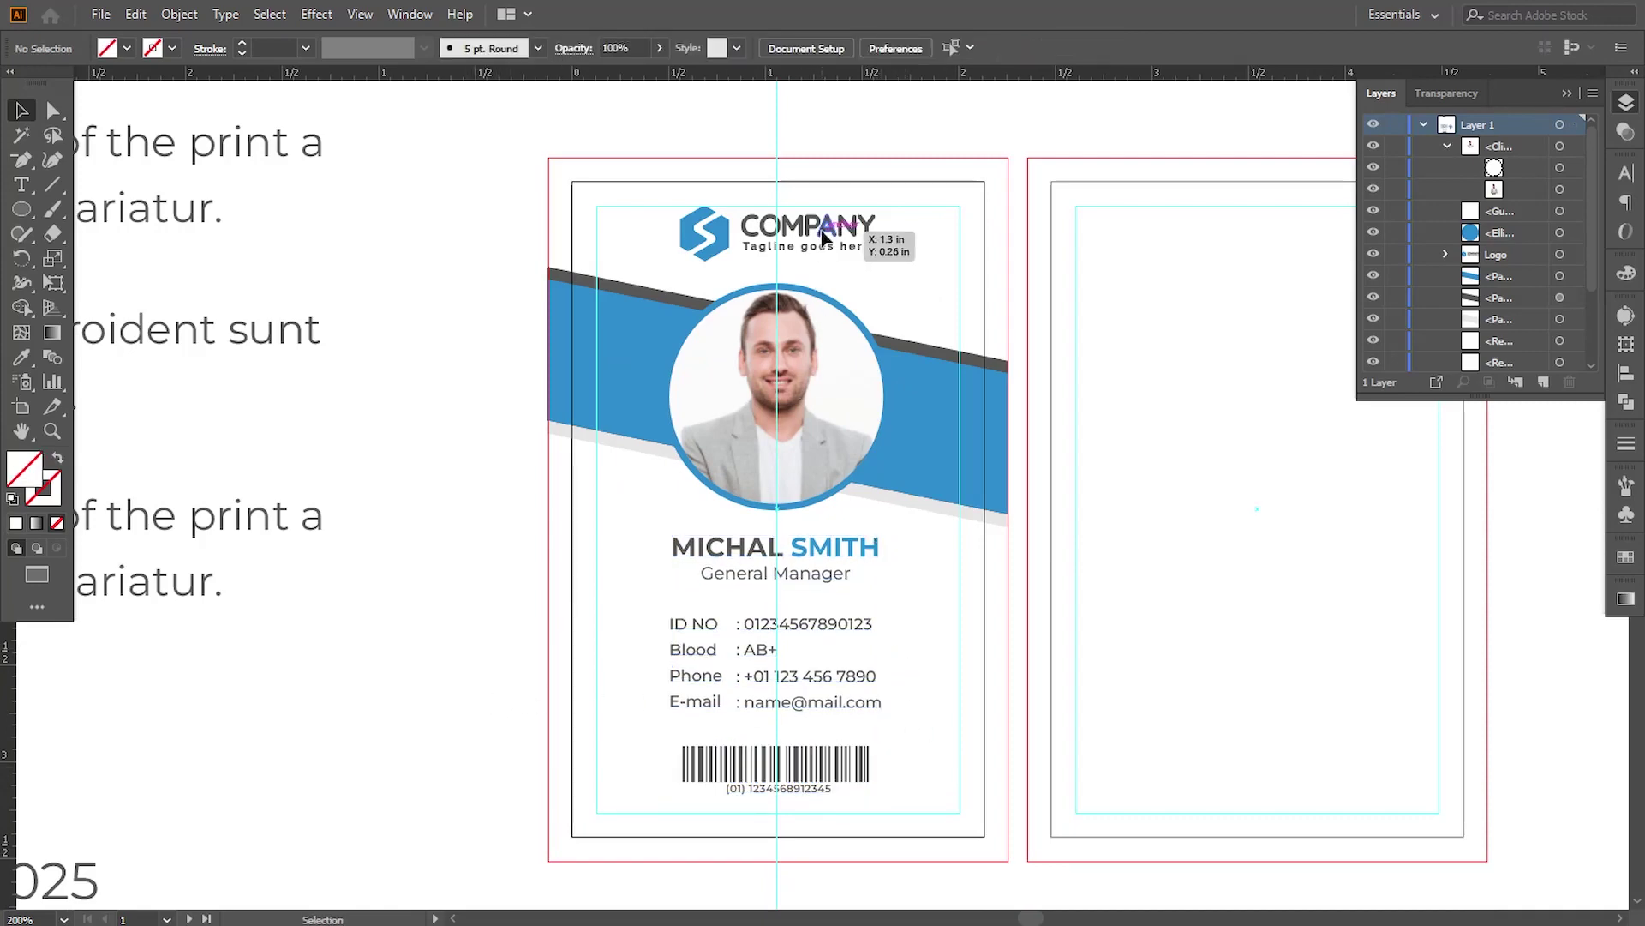
# Shrink the company logo slightly, keeping it centered at the upper safe-area line.
pyautogui.click(821, 236)
pyautogui.moveTo(874, 257); pyautogui.dragTo(870, 258)
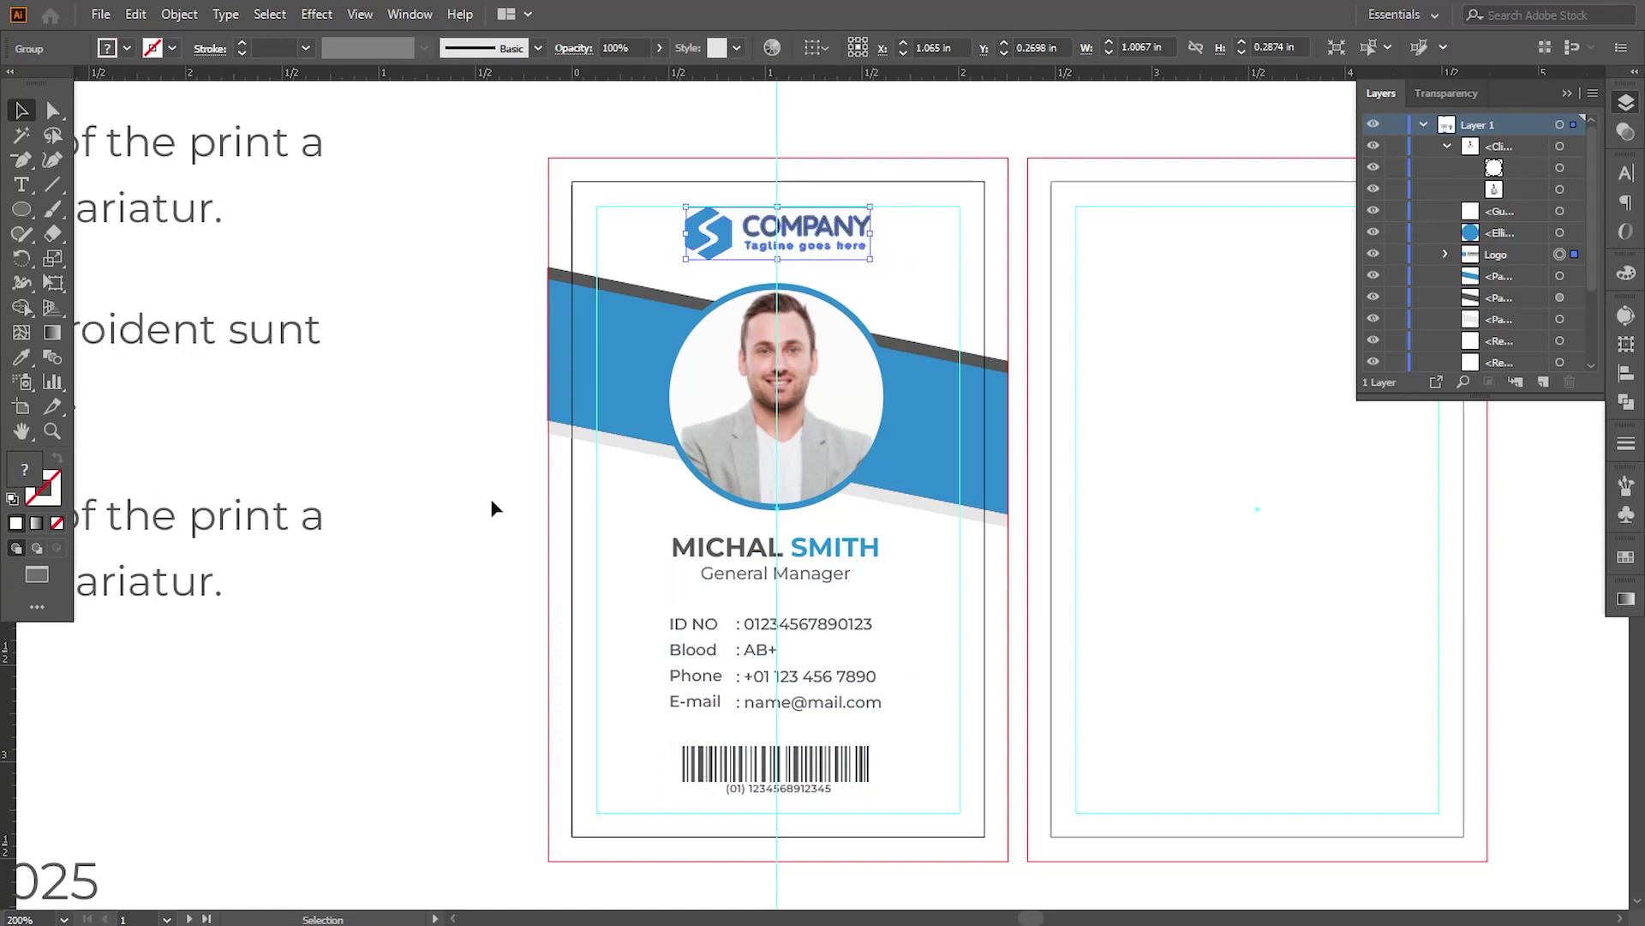
pyautogui.click(493, 509)
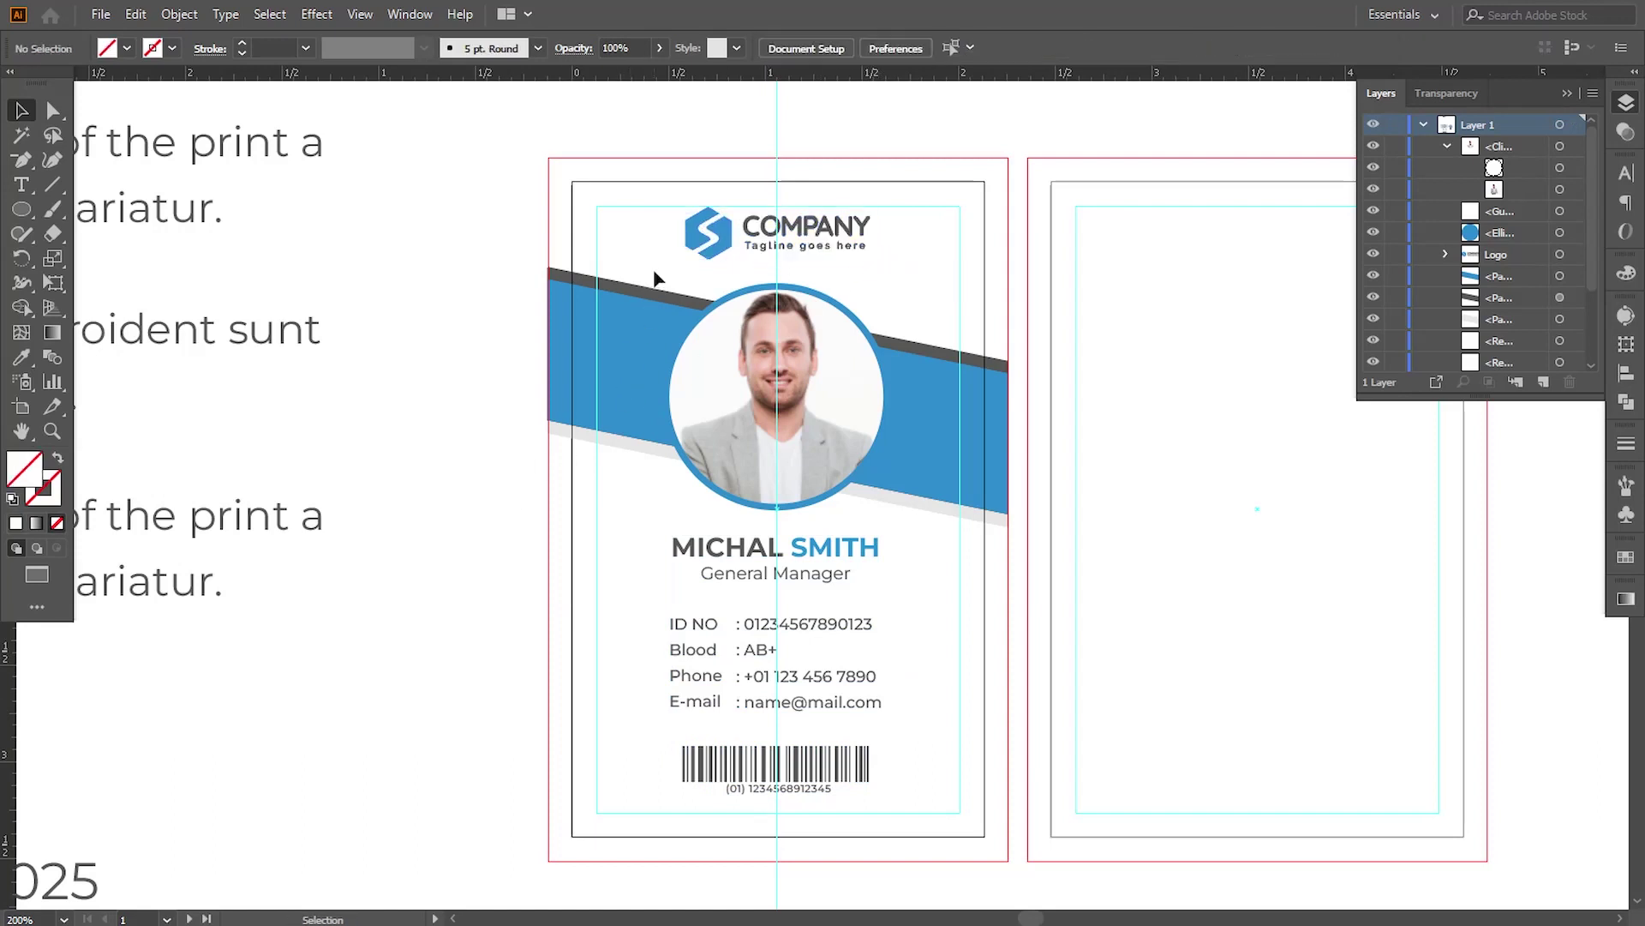
# Nudge the portrait circle and slanted bands up slightly to balance the gap beneath the logo.
pyautogui.click(727, 458)
pyautogui.press('Up')
pyautogui.press('Up')
pyautogui.press('Up')
pyautogui.click(370, 565)
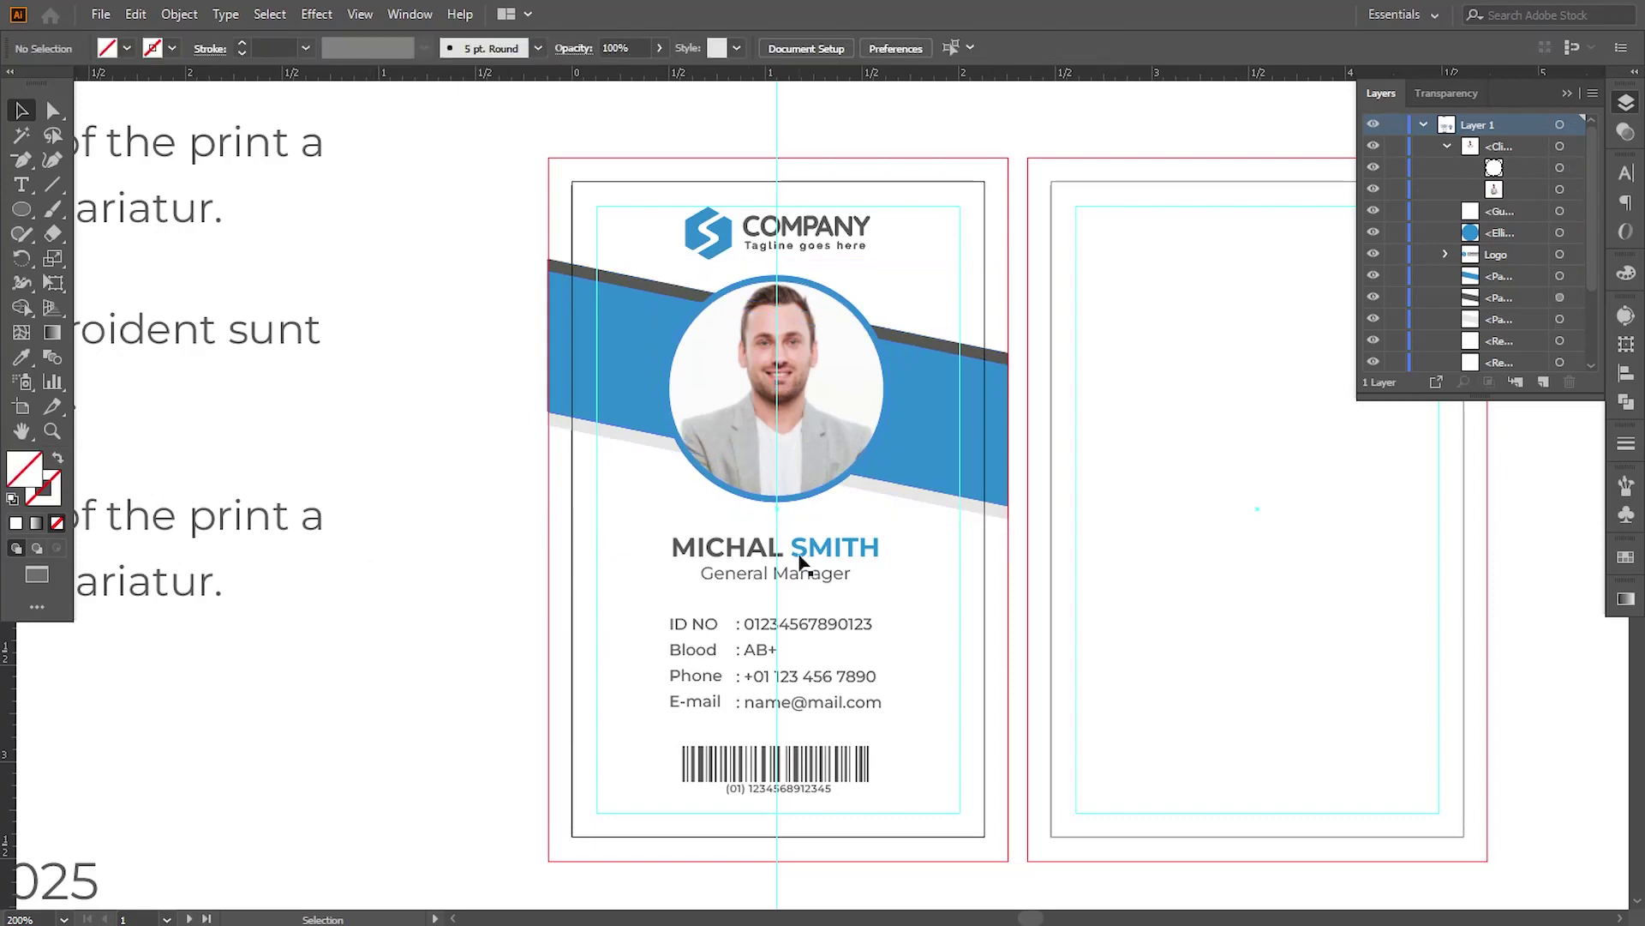
# Raise the employee details and barcode group slightly to follow the portrait, then deselect it.
pyautogui.click(844, 573)
pyautogui.press('Up')
pyautogui.press('Up')
pyautogui.click(506, 688)
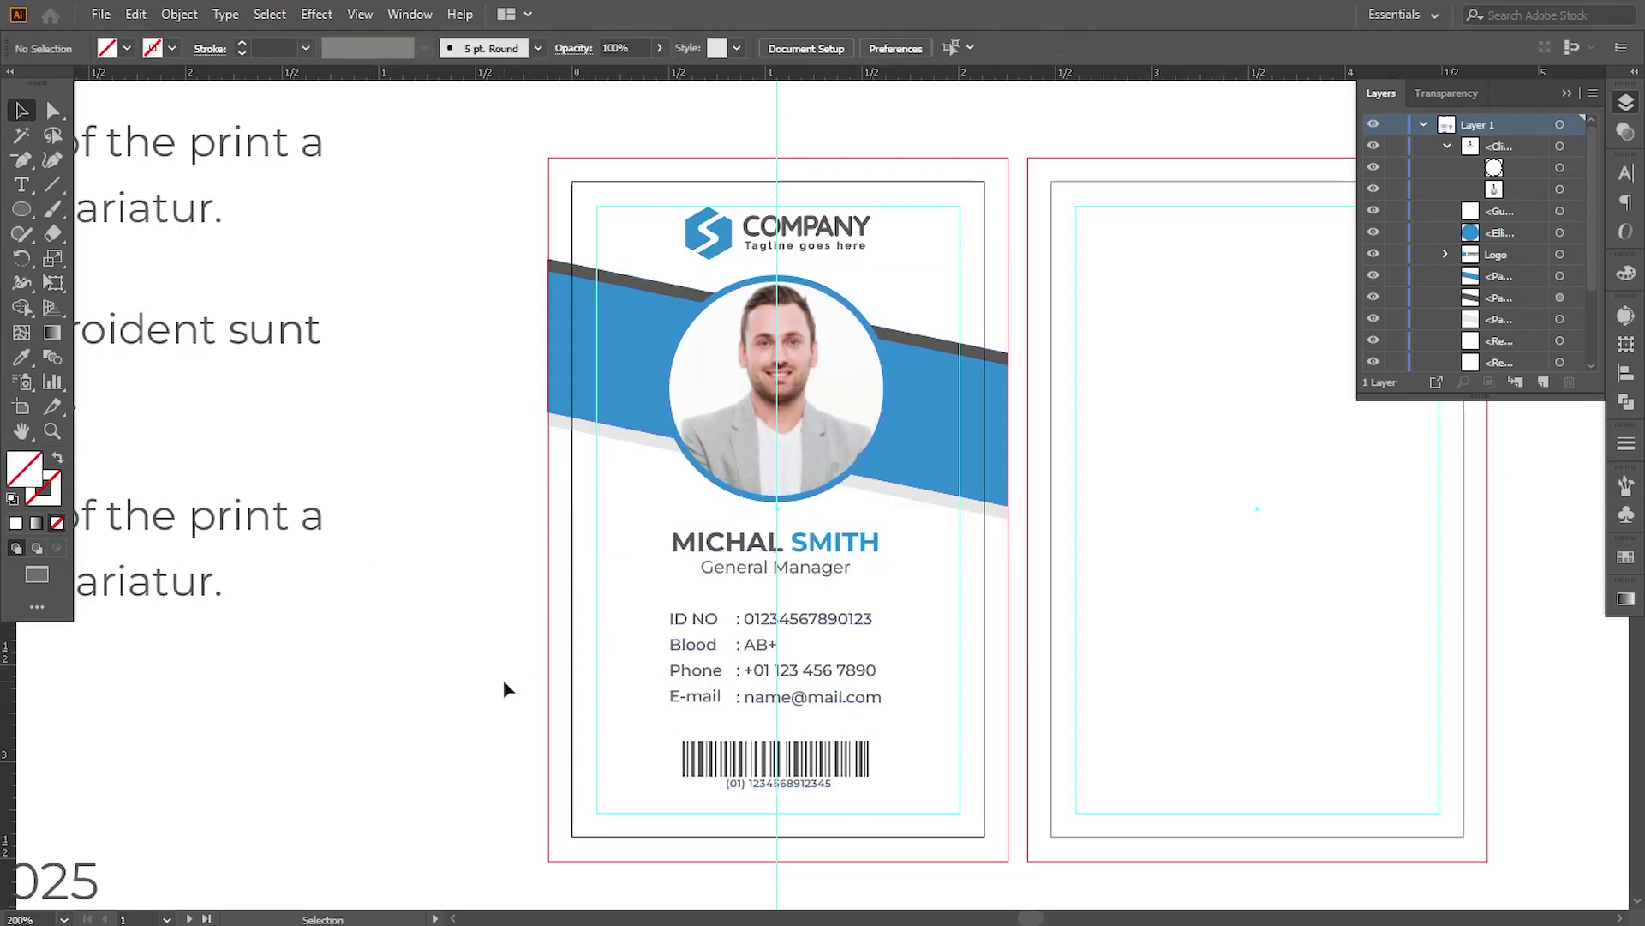
pyautogui.click(866, 750)
pyautogui.click(518, 672)
# Draw a 2.13 by 0.125 in rectangle across the bottom of the front card between the safe-area line and the outer edge.
pyautogui.hotkey('ctrl', '+')
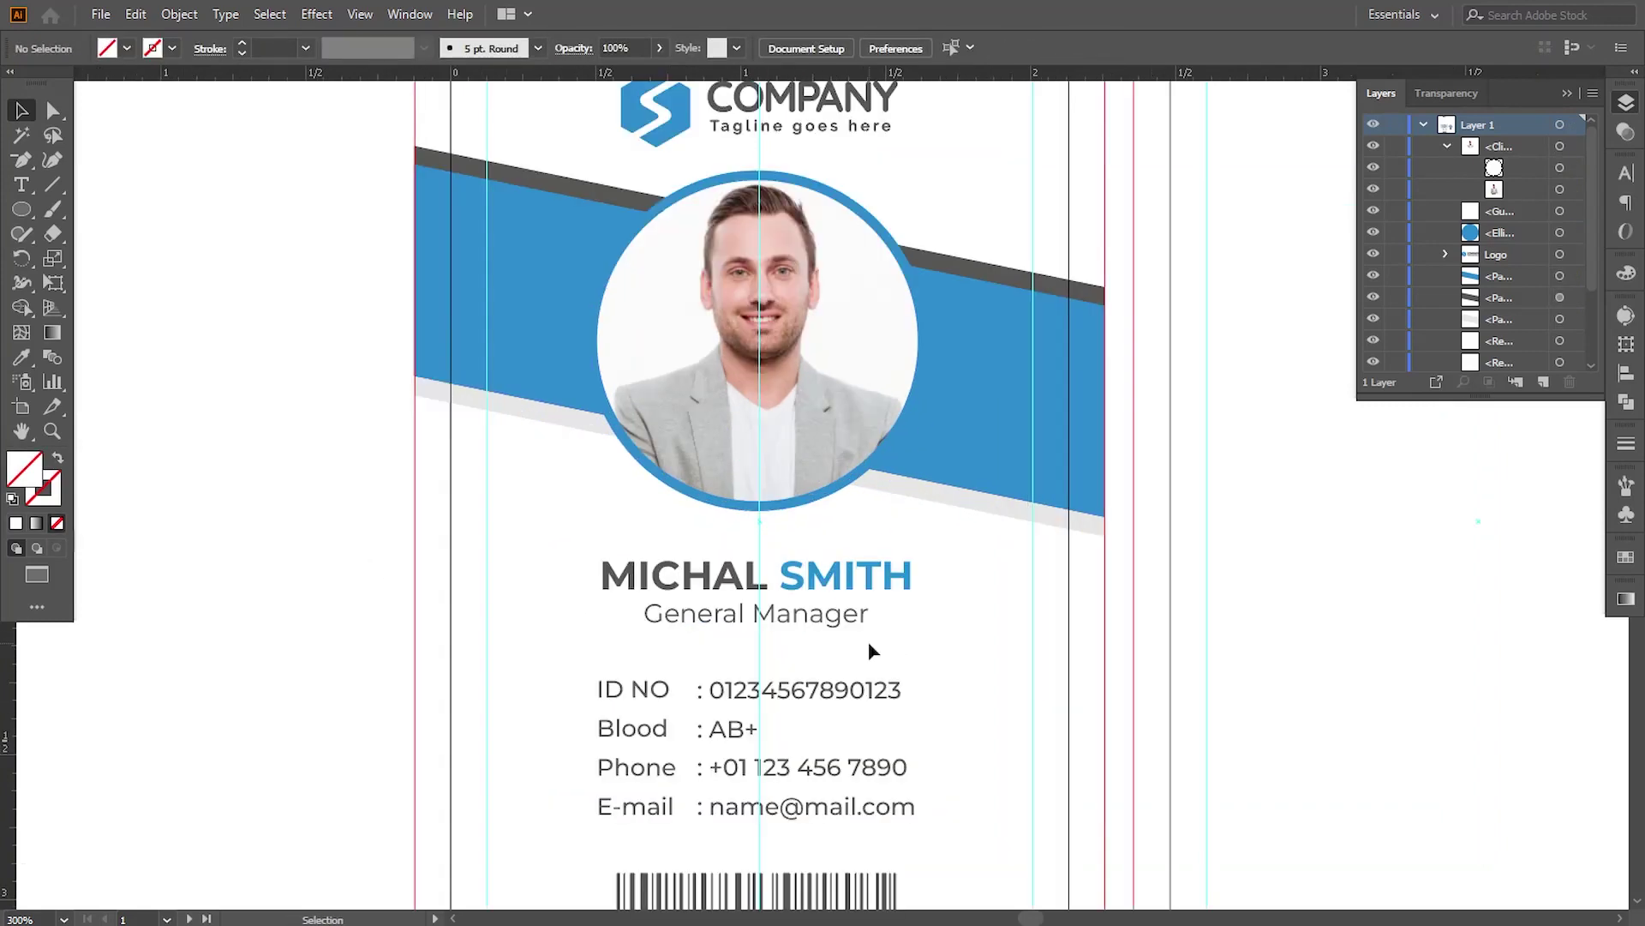
pyautogui.moveTo(870, 654); pyautogui.dragTo(783, 408)
pyautogui.moveTo(21, 209); pyautogui.dragTo(95, 210)
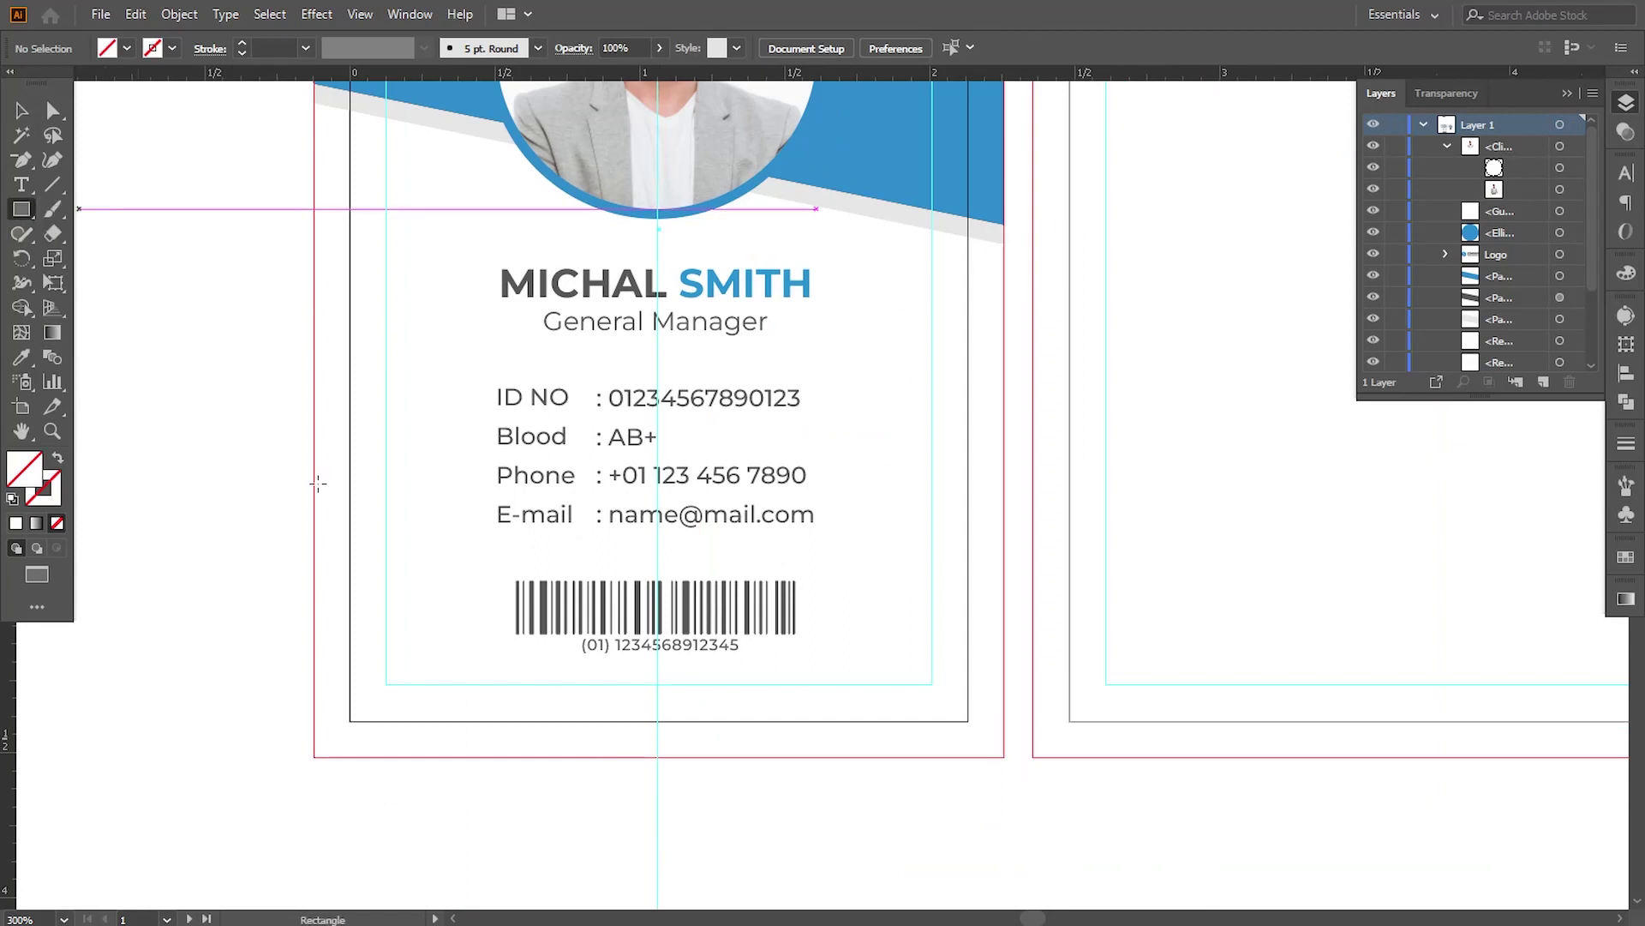
pyautogui.moveTo(350, 684); pyautogui.dragTo(968, 721)
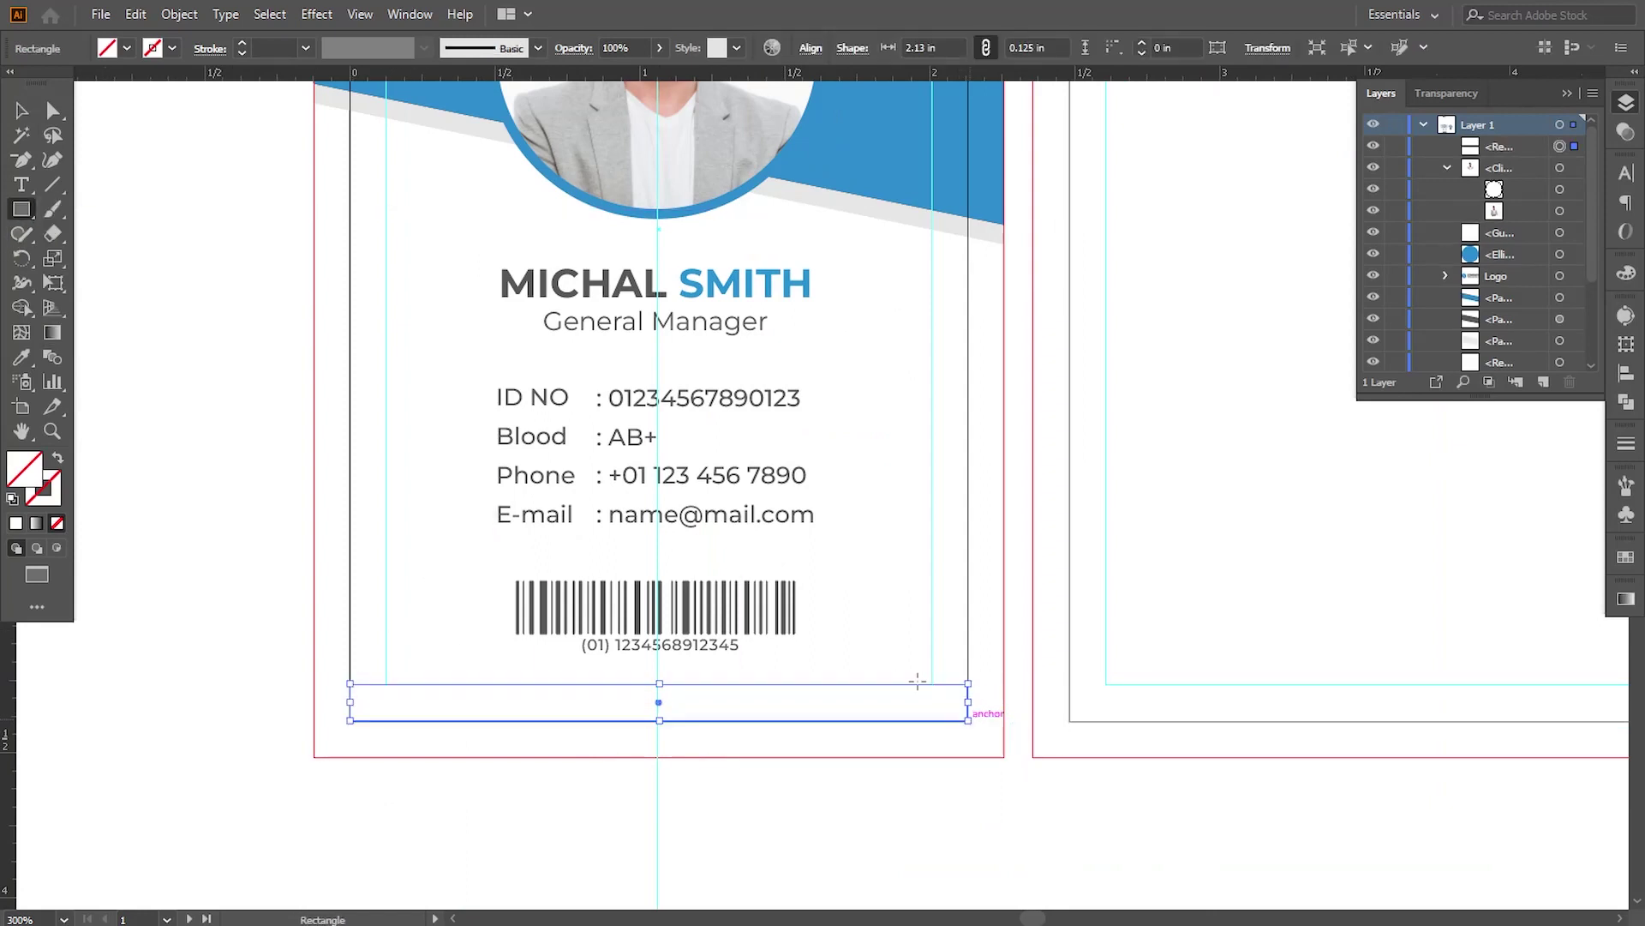
pyautogui.click(21, 114)
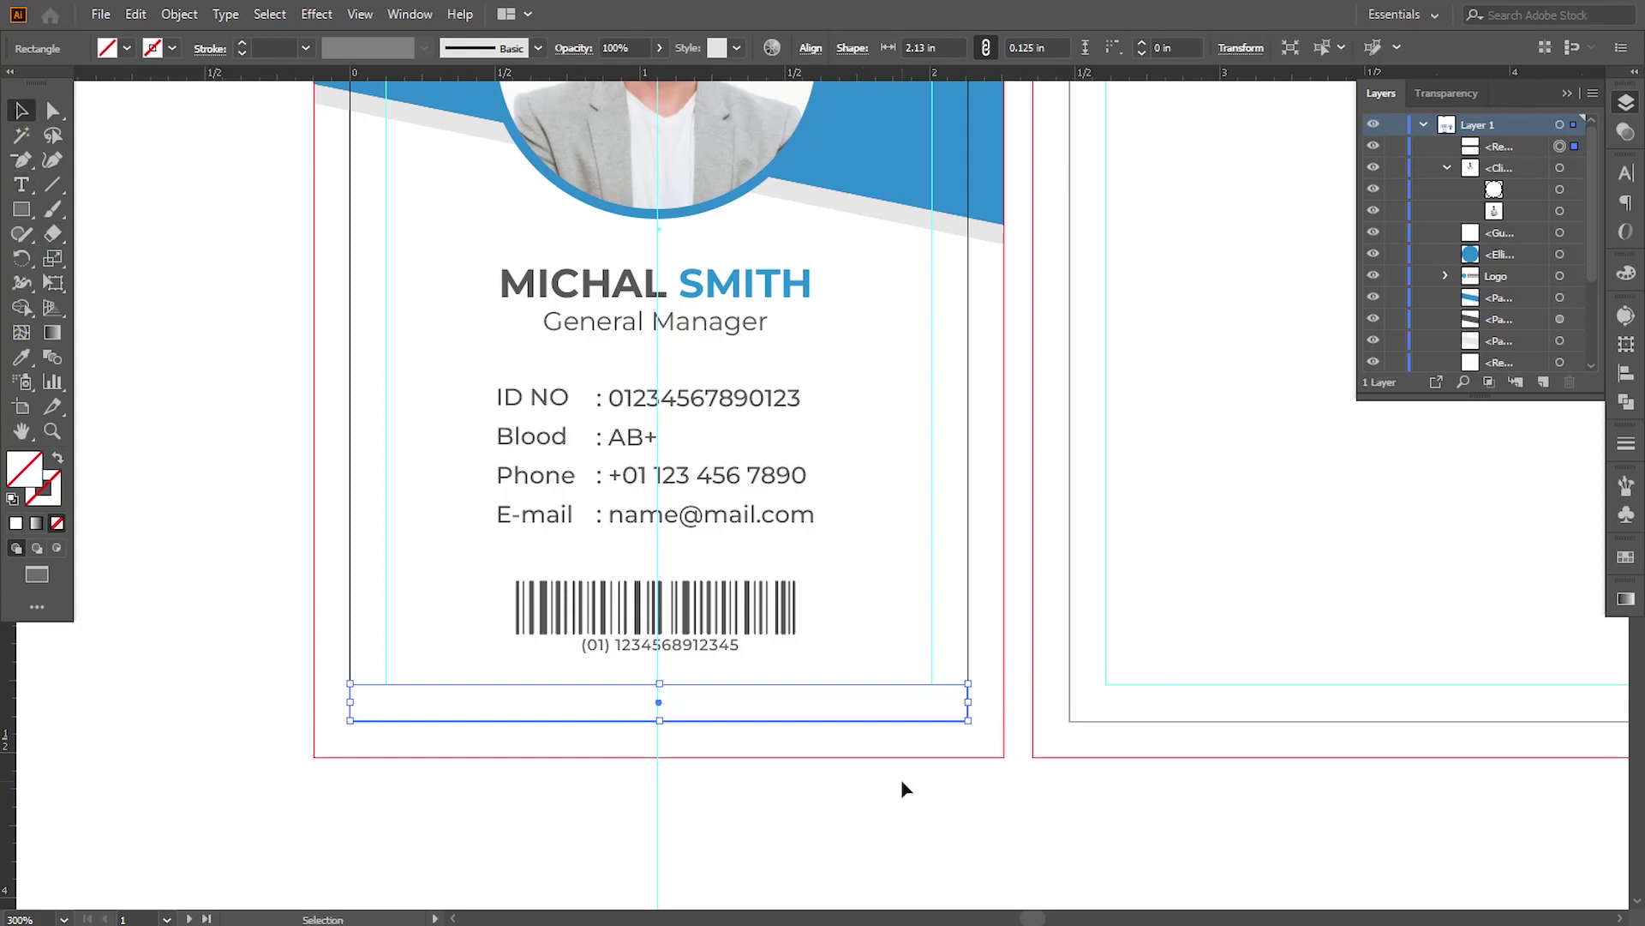
# Fill the bottom rectangle with the blue sampled from the slanted header band.
pyautogui.click(22, 358)
pyautogui.click(445, 98)
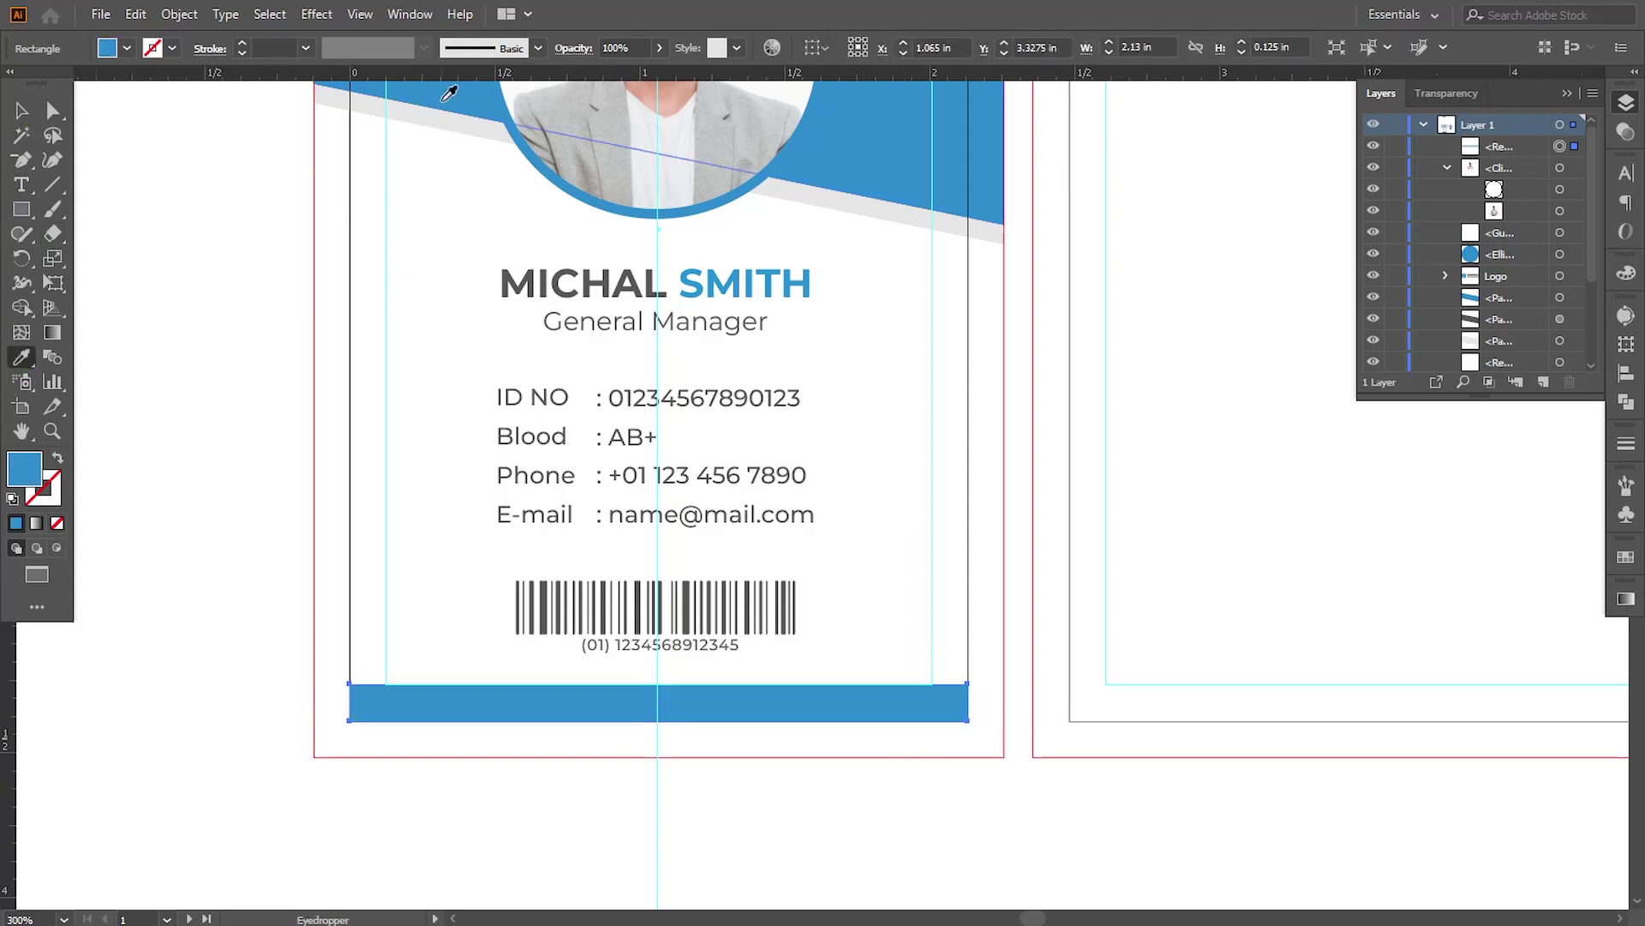
pyautogui.click(57, 113)
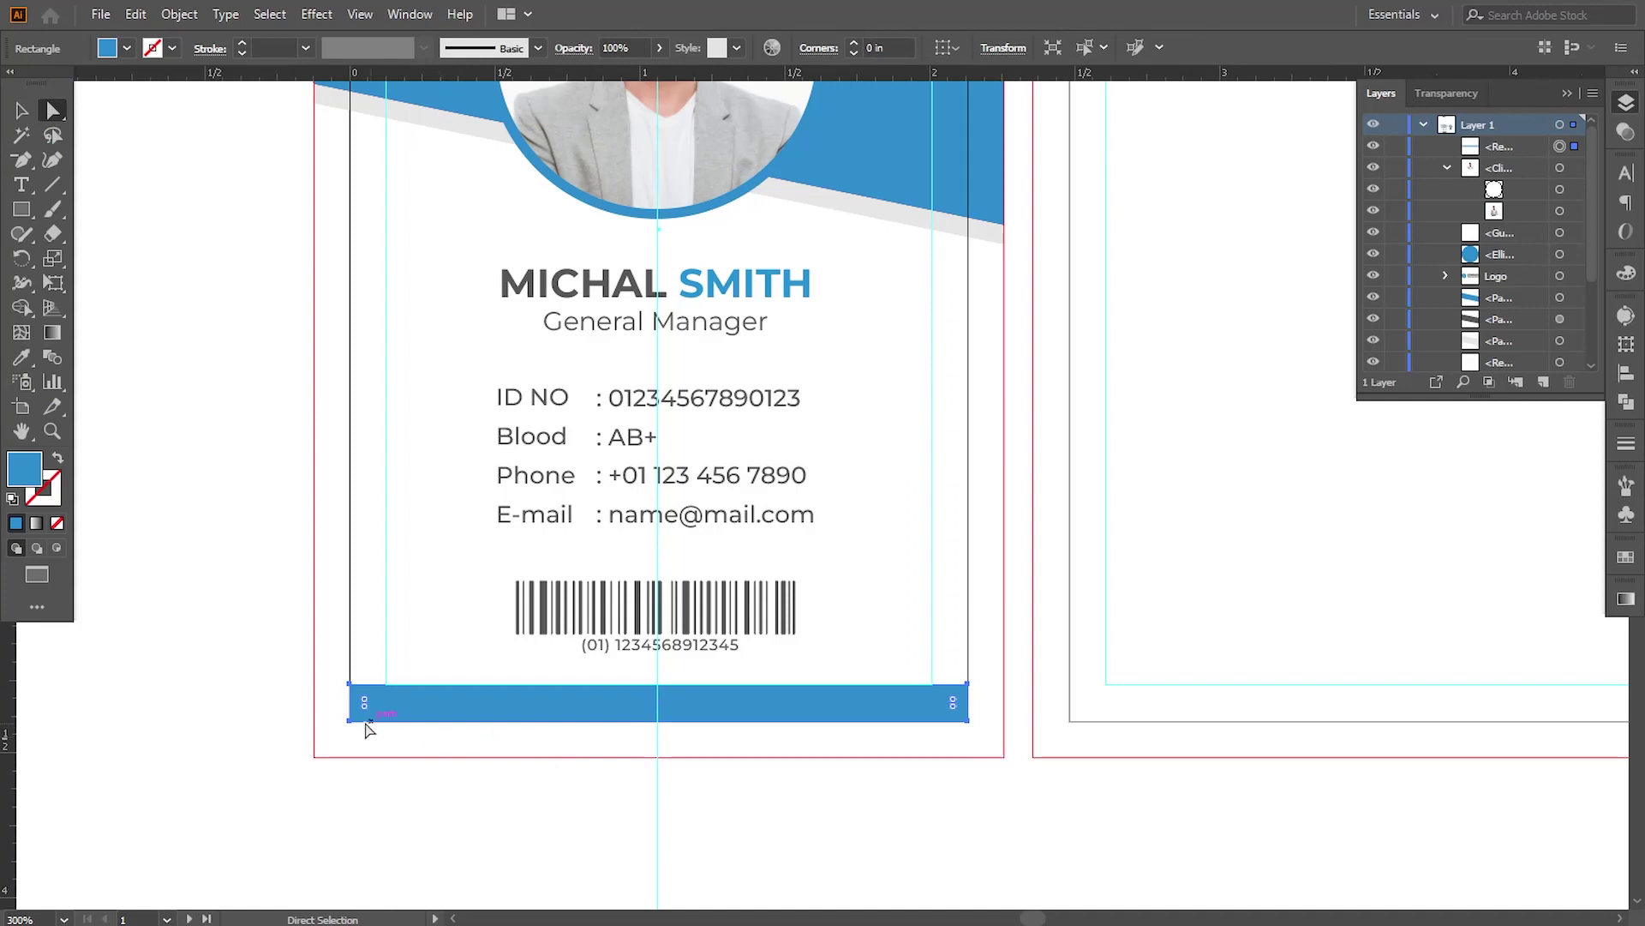
pyautogui.click(22, 112)
# Copy the blue bottom bar, paste it in back and extend the copy upward to a height of about 0.20 in.
pyautogui.click(135, 15)
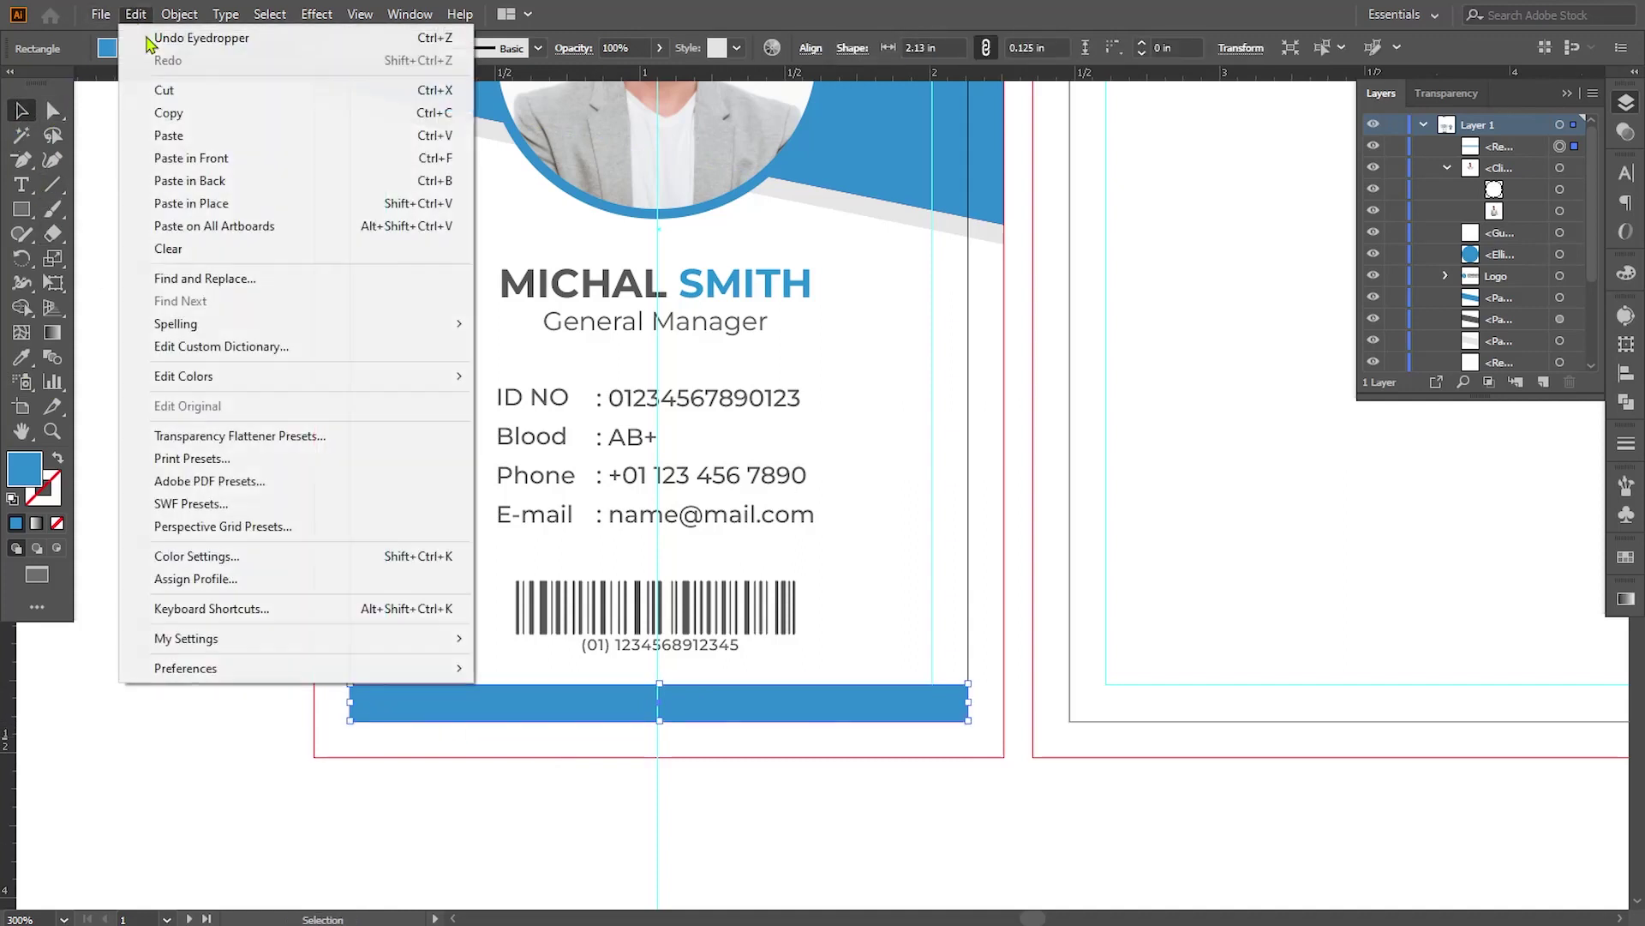
pyautogui.click(163, 114)
pyautogui.click(135, 14)
pyautogui.click(214, 181)
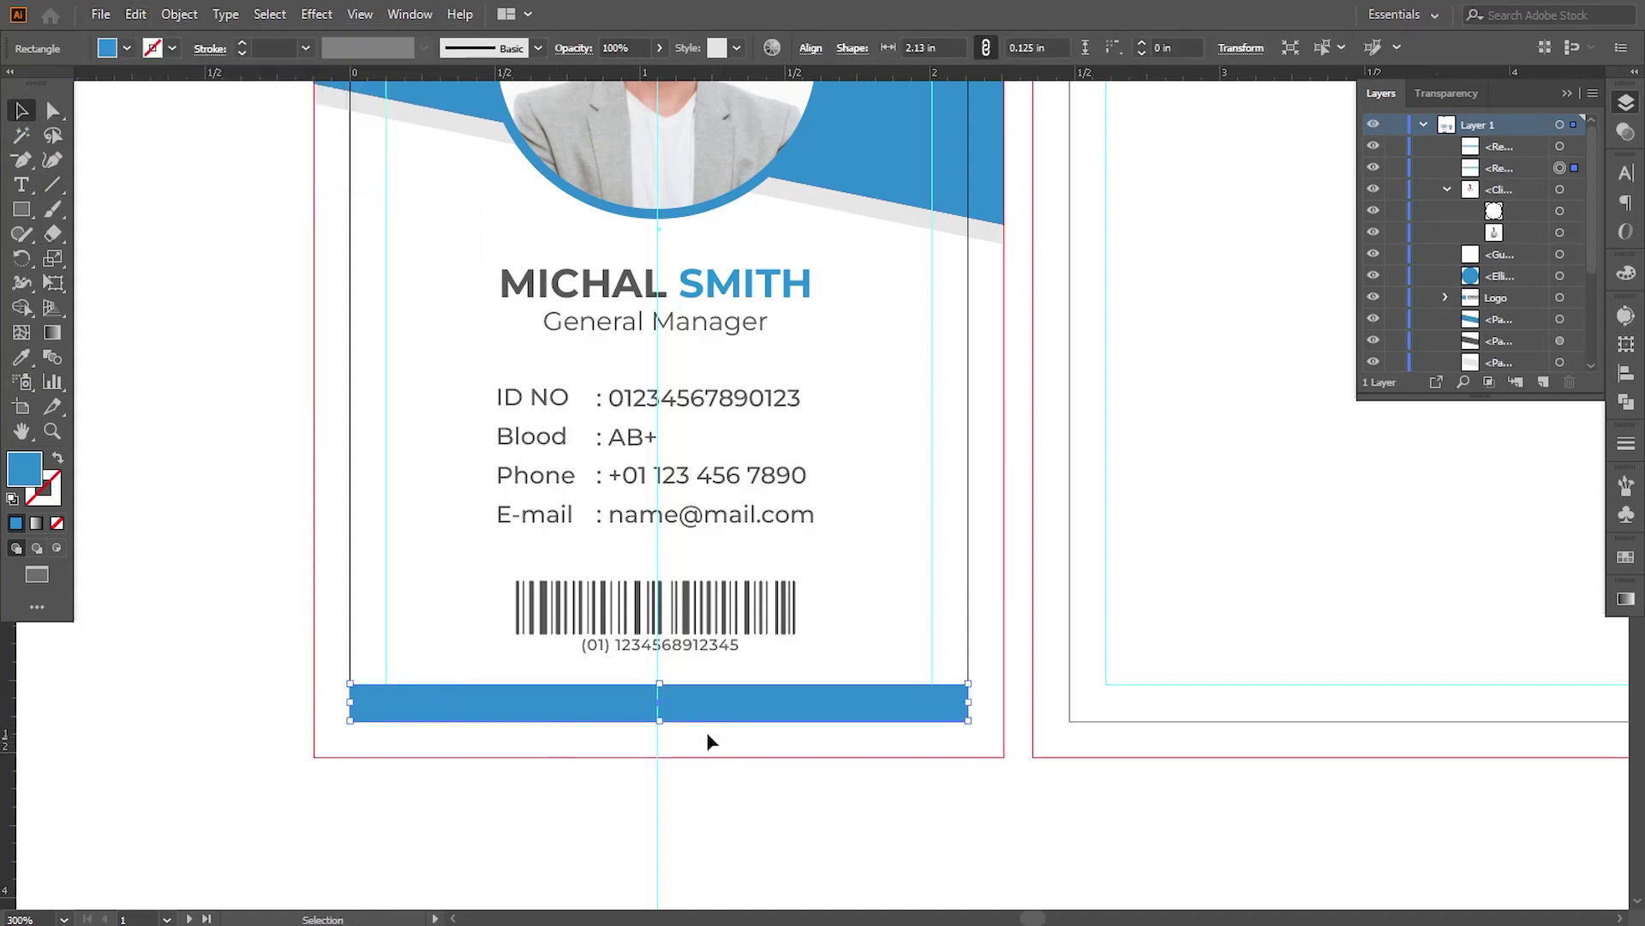
pyautogui.moveTo(665, 685); pyautogui.dragTo(660, 663)
# Color the taller bar behind the blue one with the light gray sampled from the slanted stripe.
pyautogui.click(21, 356)
pyautogui.scroll(3, 462, 522)
pyautogui.click(485, 378)
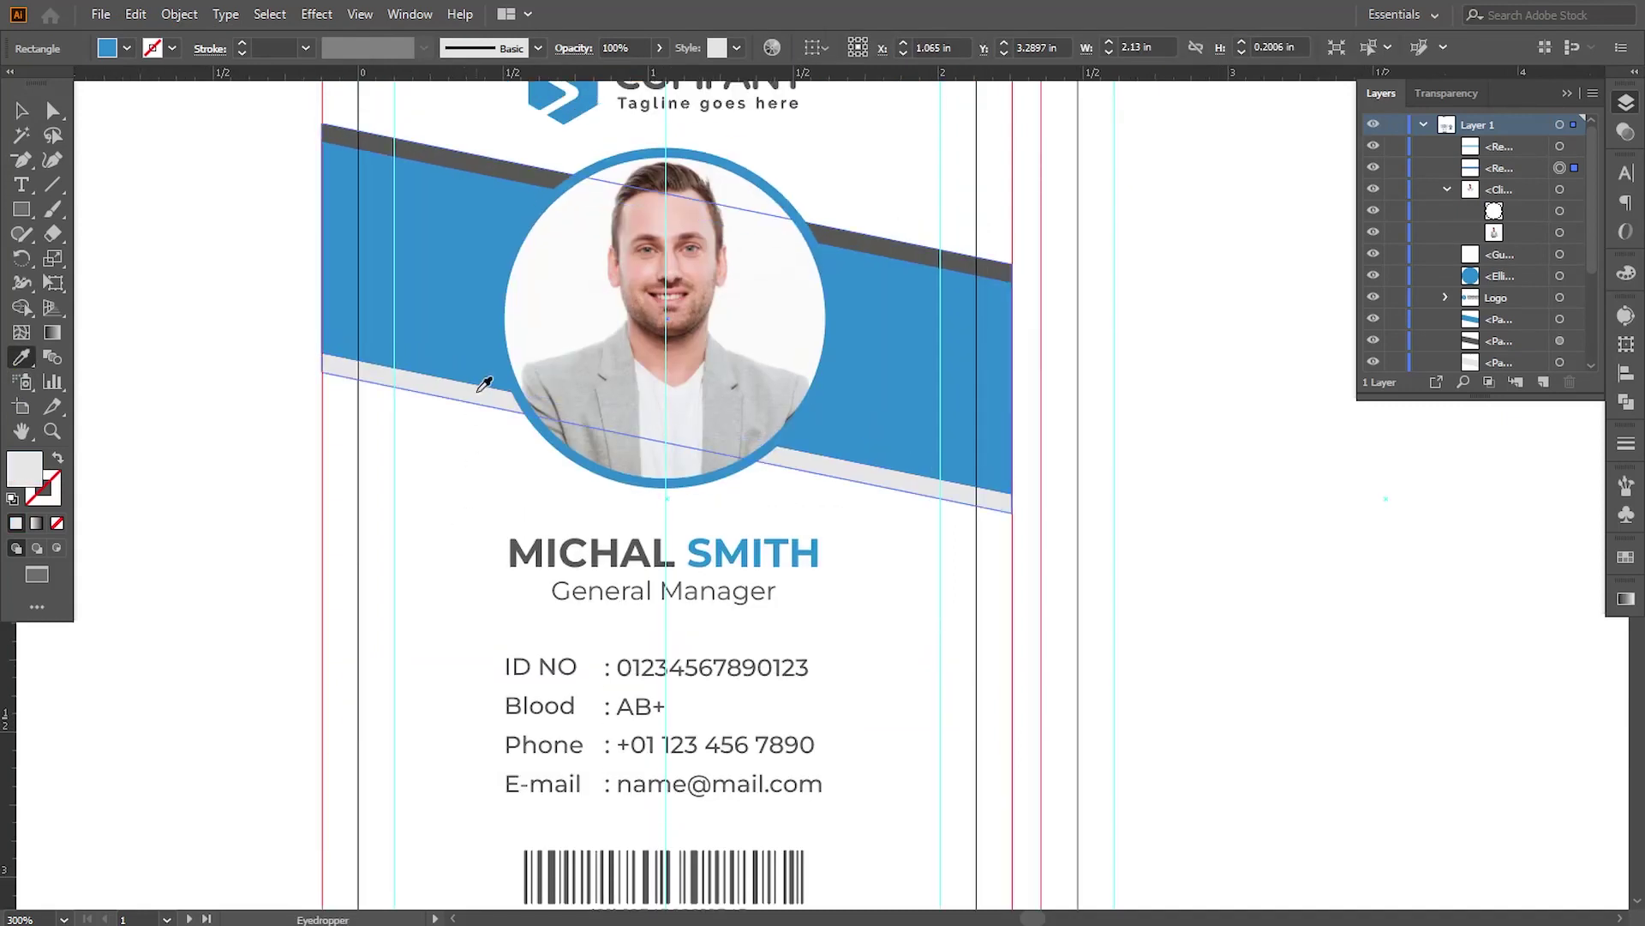
# Lower the top edge of the light gray bar on the front card, reducing its height to about 0.18 in.
pyautogui.scroll(-3, 485, 378)
pyautogui.press('v')
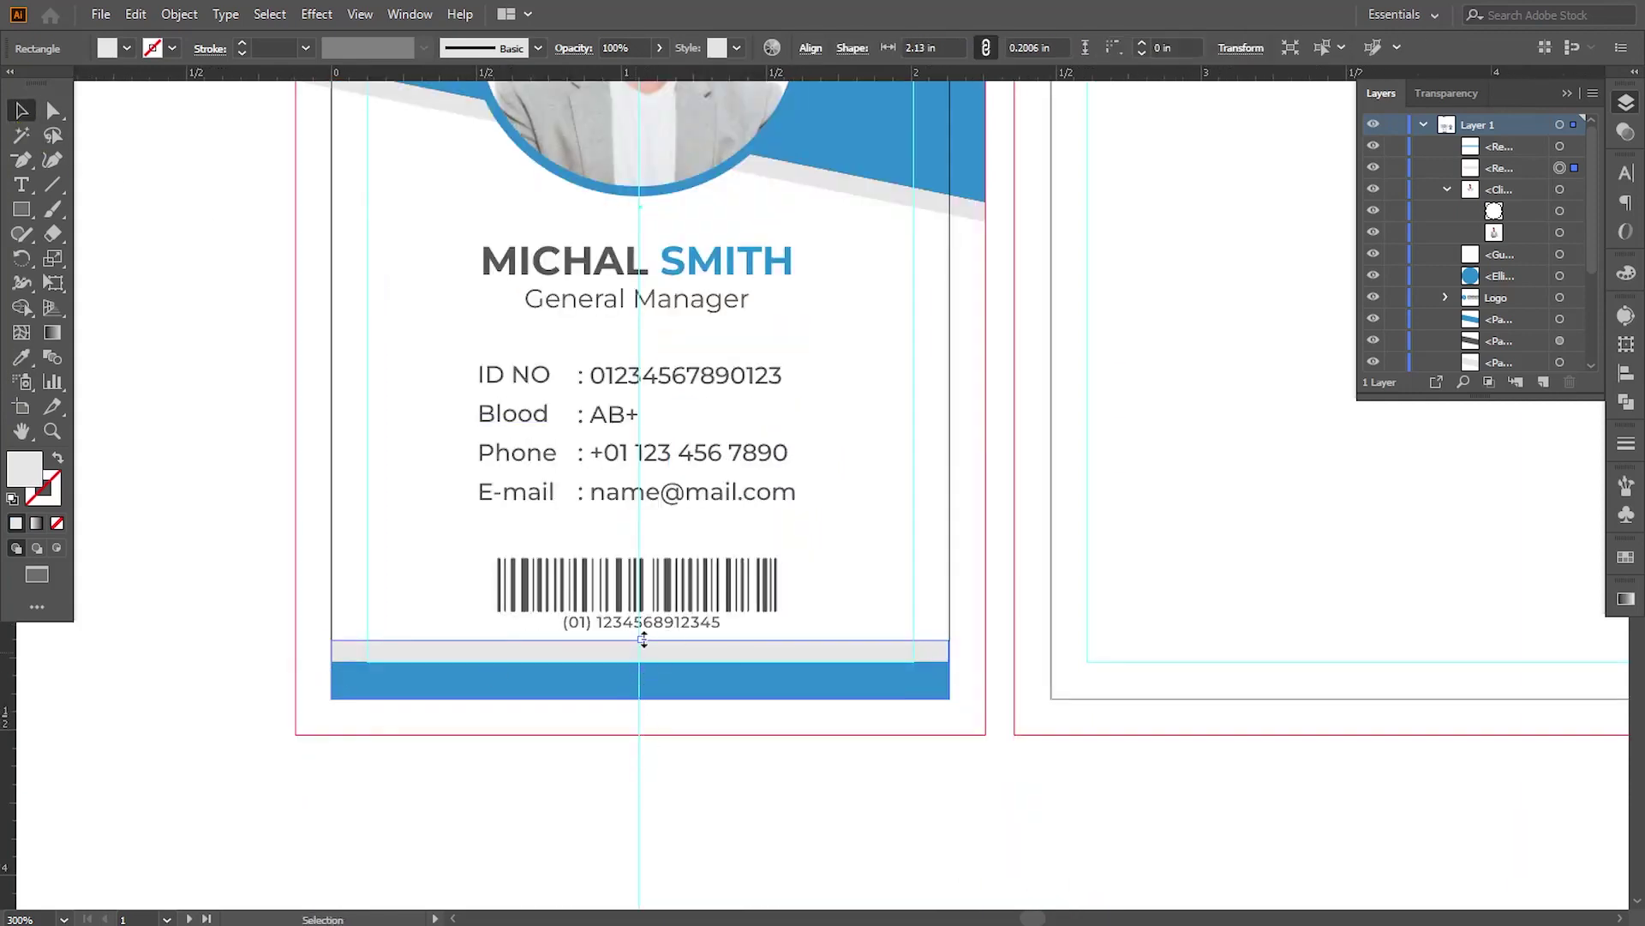
pyautogui.moveTo(643, 639); pyautogui.dragTo(644, 645)
pyautogui.click(686, 754)
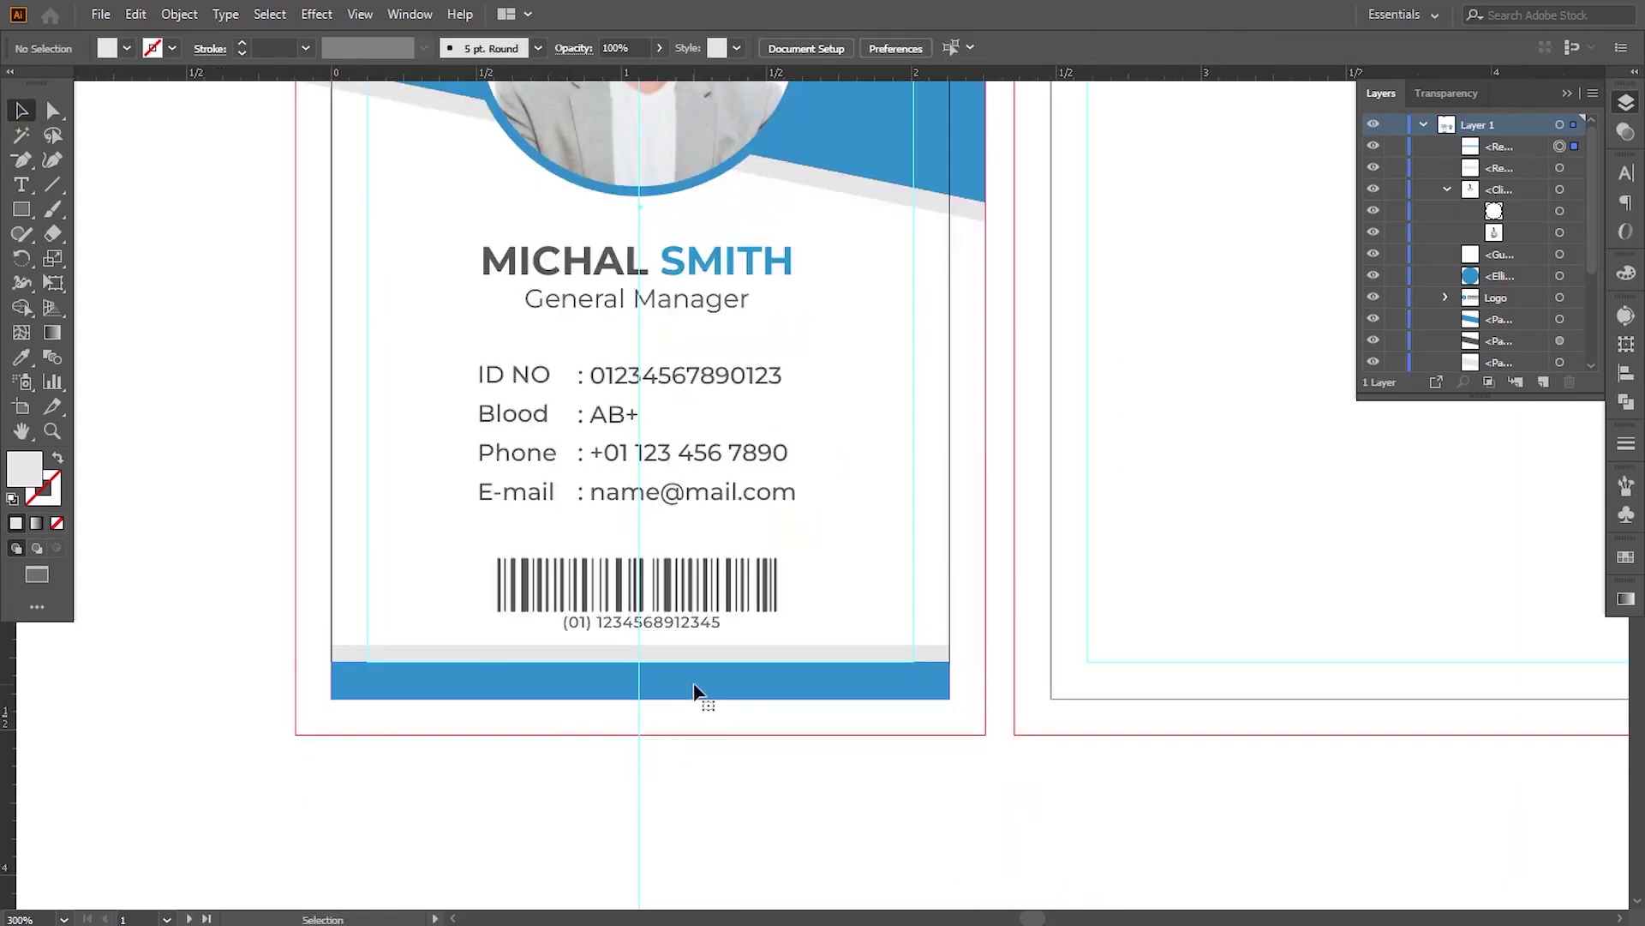
# Round the two bottom corners of the blue bar on the front card.
pyautogui.click(694, 691)
pyautogui.click(53, 110)
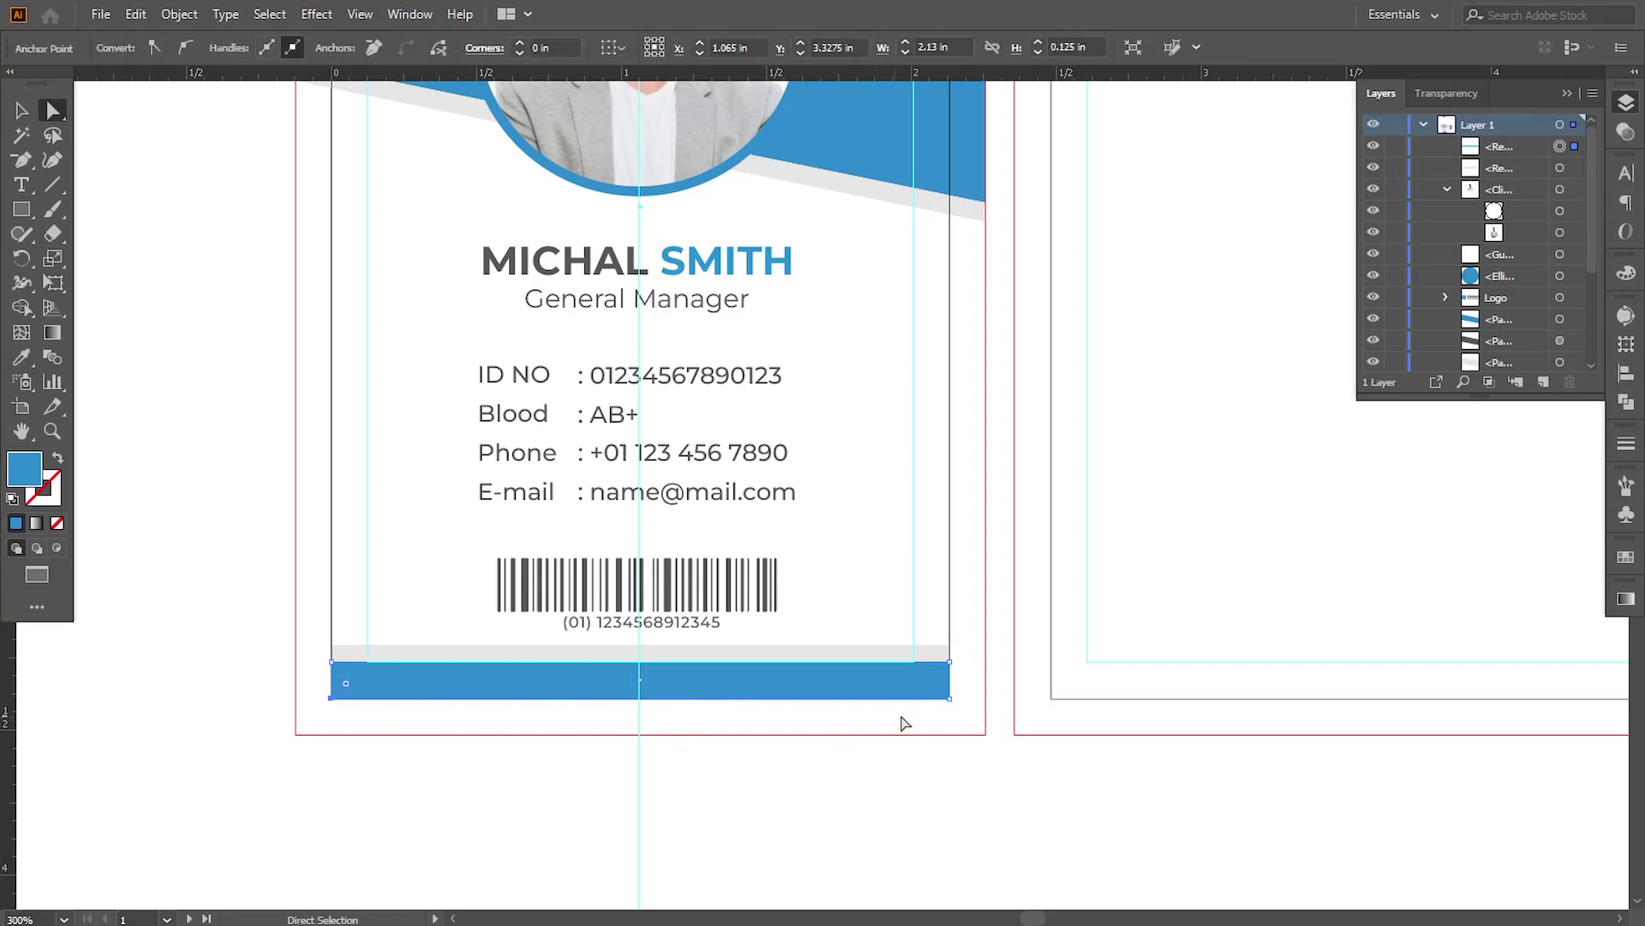
pyautogui.click(948, 698)
pyautogui.moveTo(940, 687); pyautogui.dragTo(908, 671)
pyautogui.click(919, 751)
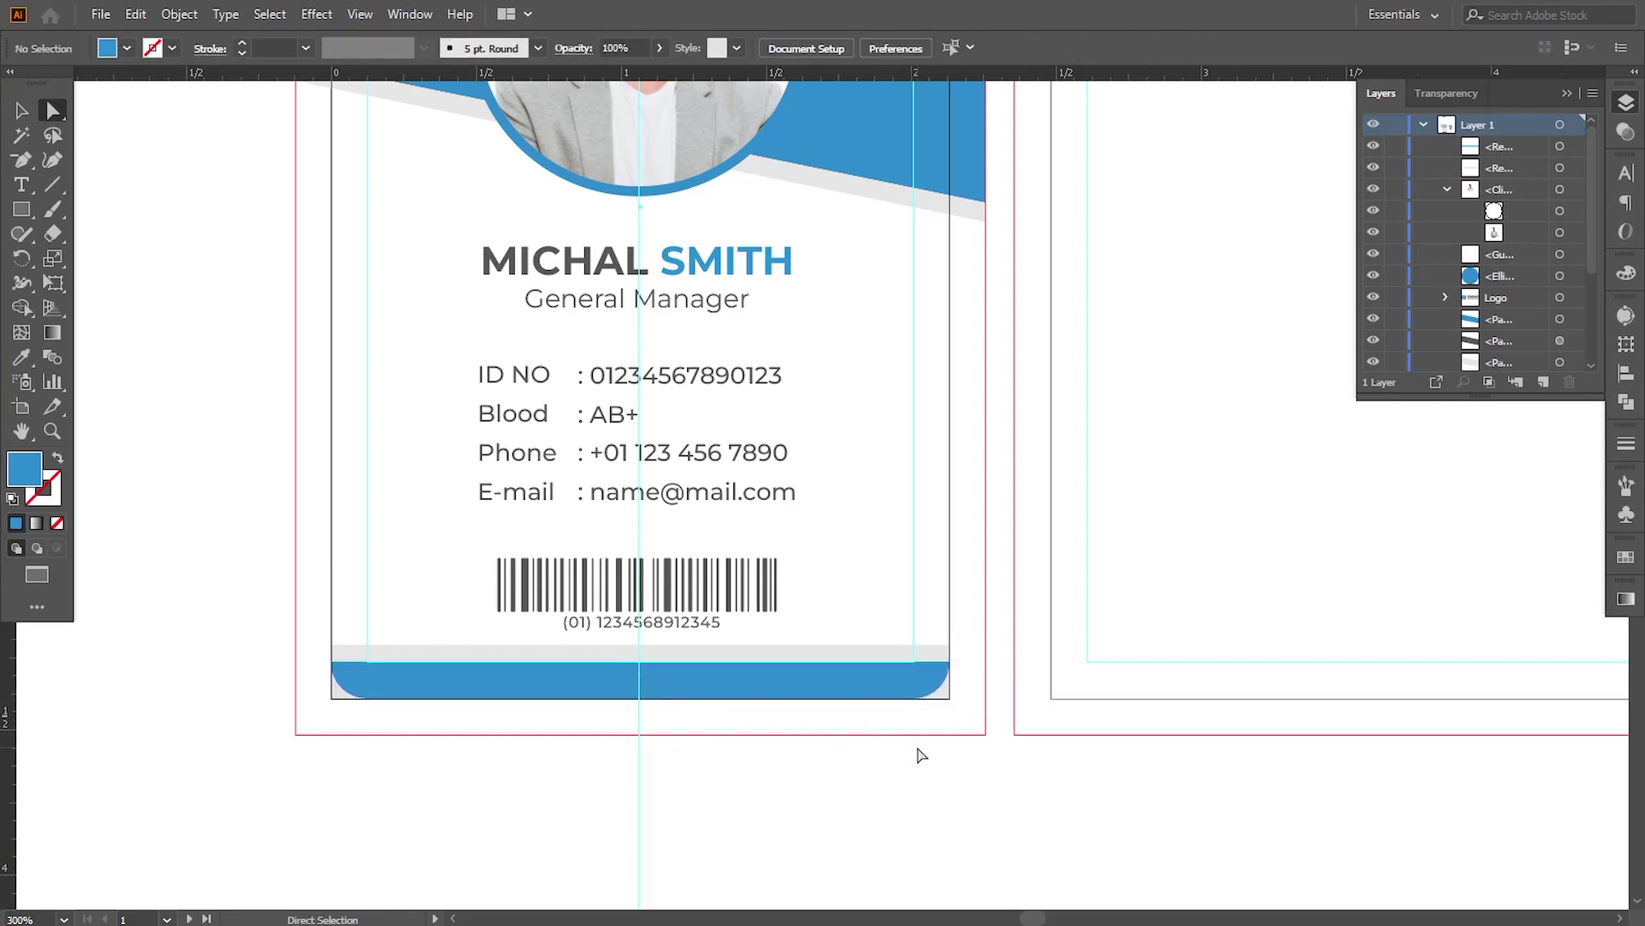
# Delete the vertical center guide and shift the employee details and barcode group slightly upward.
pyautogui.click(638, 790)
pyautogui.press('Delete')
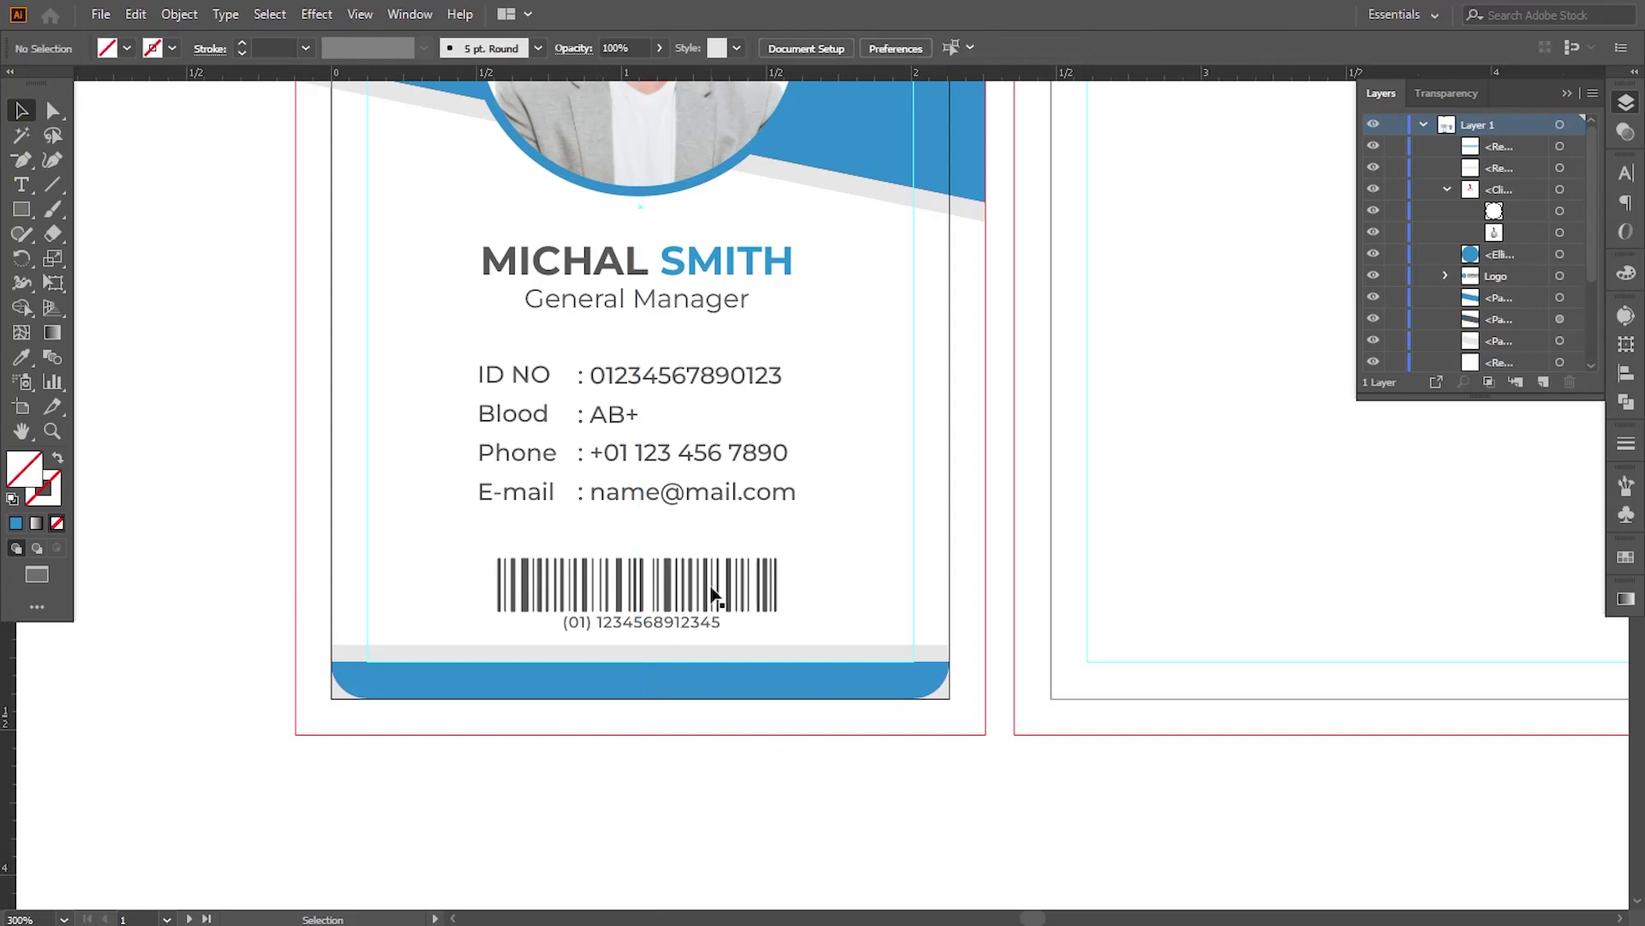
pyautogui.moveTo(677, 604); pyautogui.dragTo(677, 614)
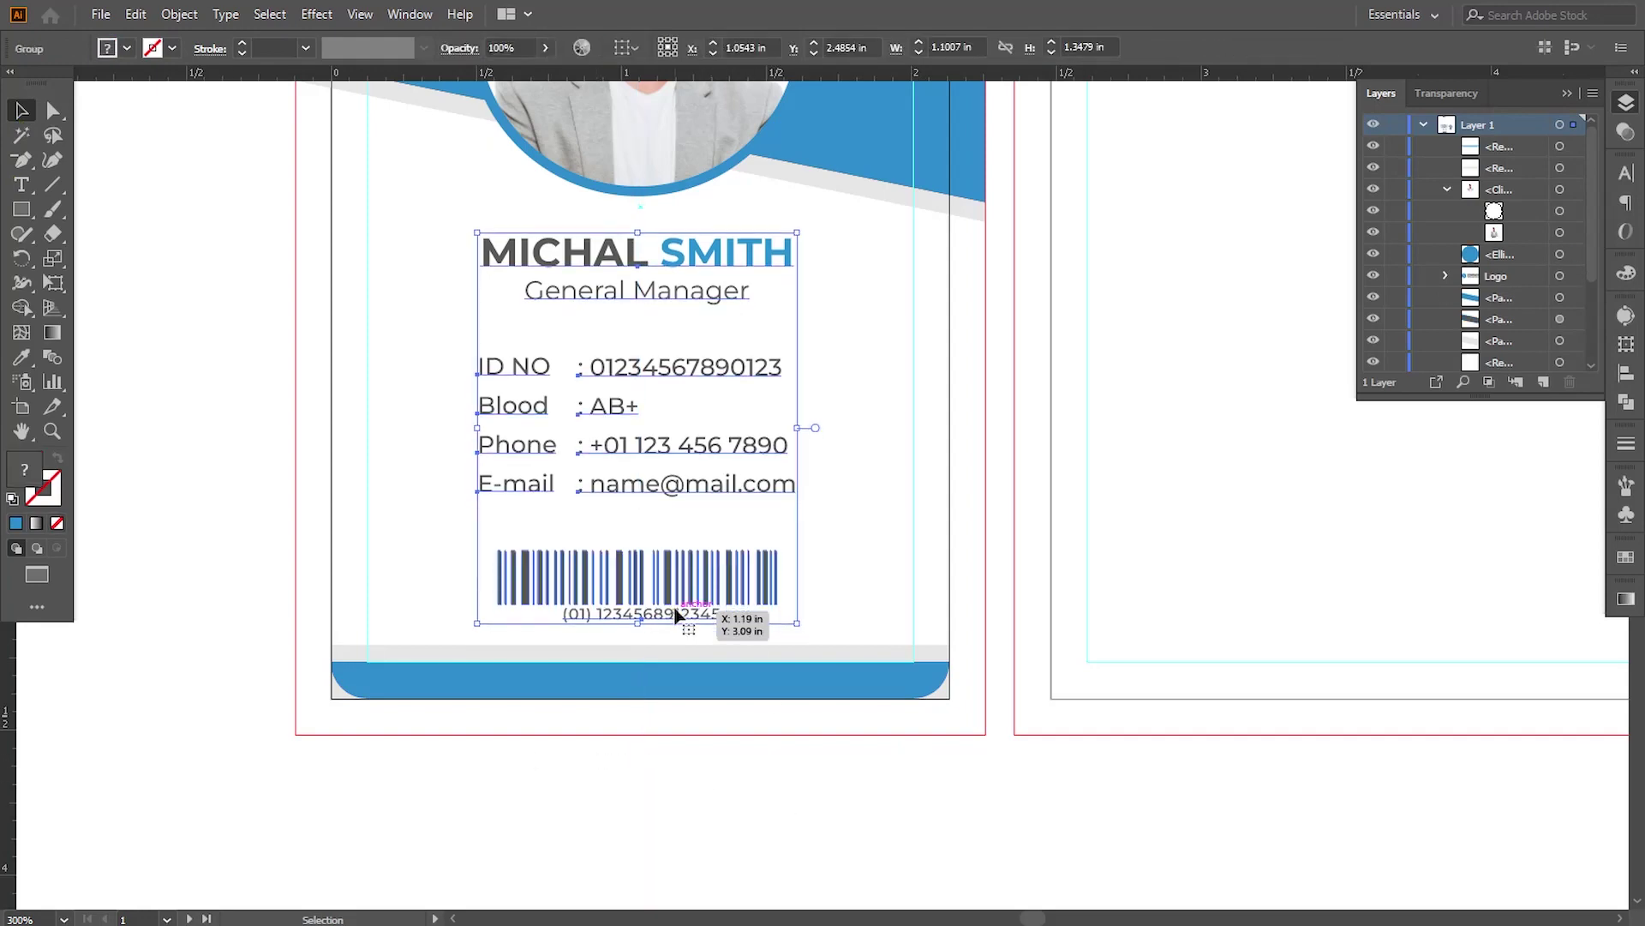
pyautogui.click(694, 781)
# Draw a 2.38 by 3.64 in rectangle covering the front card's full bleed area.
pyautogui.hotkey('ctrl', '-')
pyautogui.hotkey('ctrl', '-')
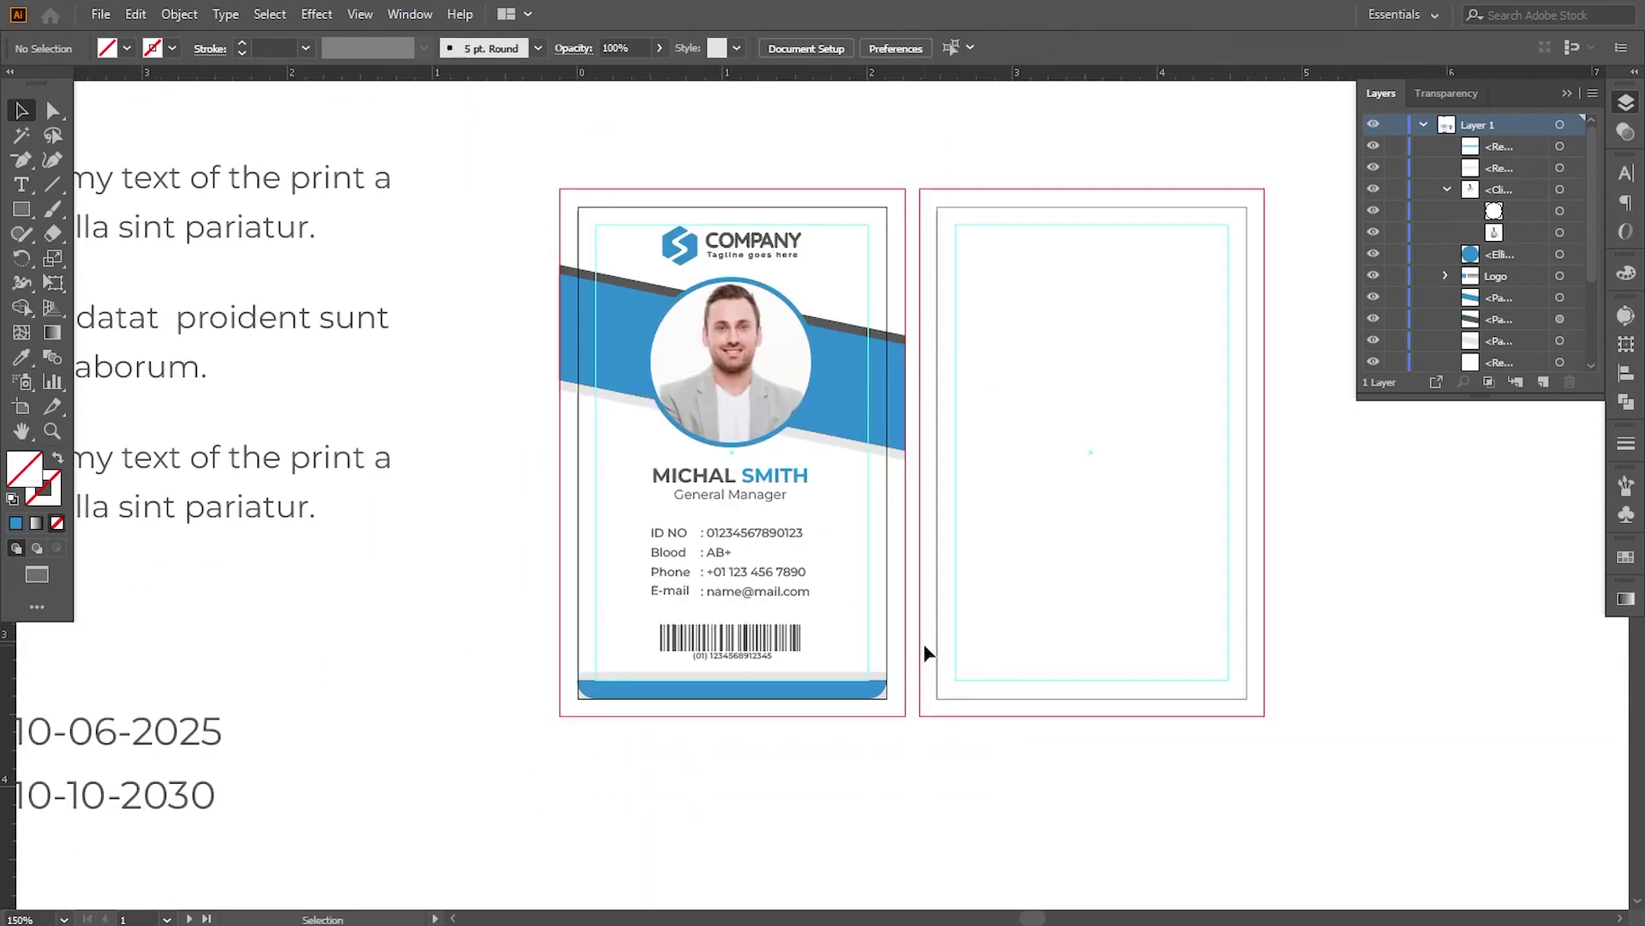
pyautogui.hotkey('ctrl', '+')
pyautogui.scroll(2, 861, 557)
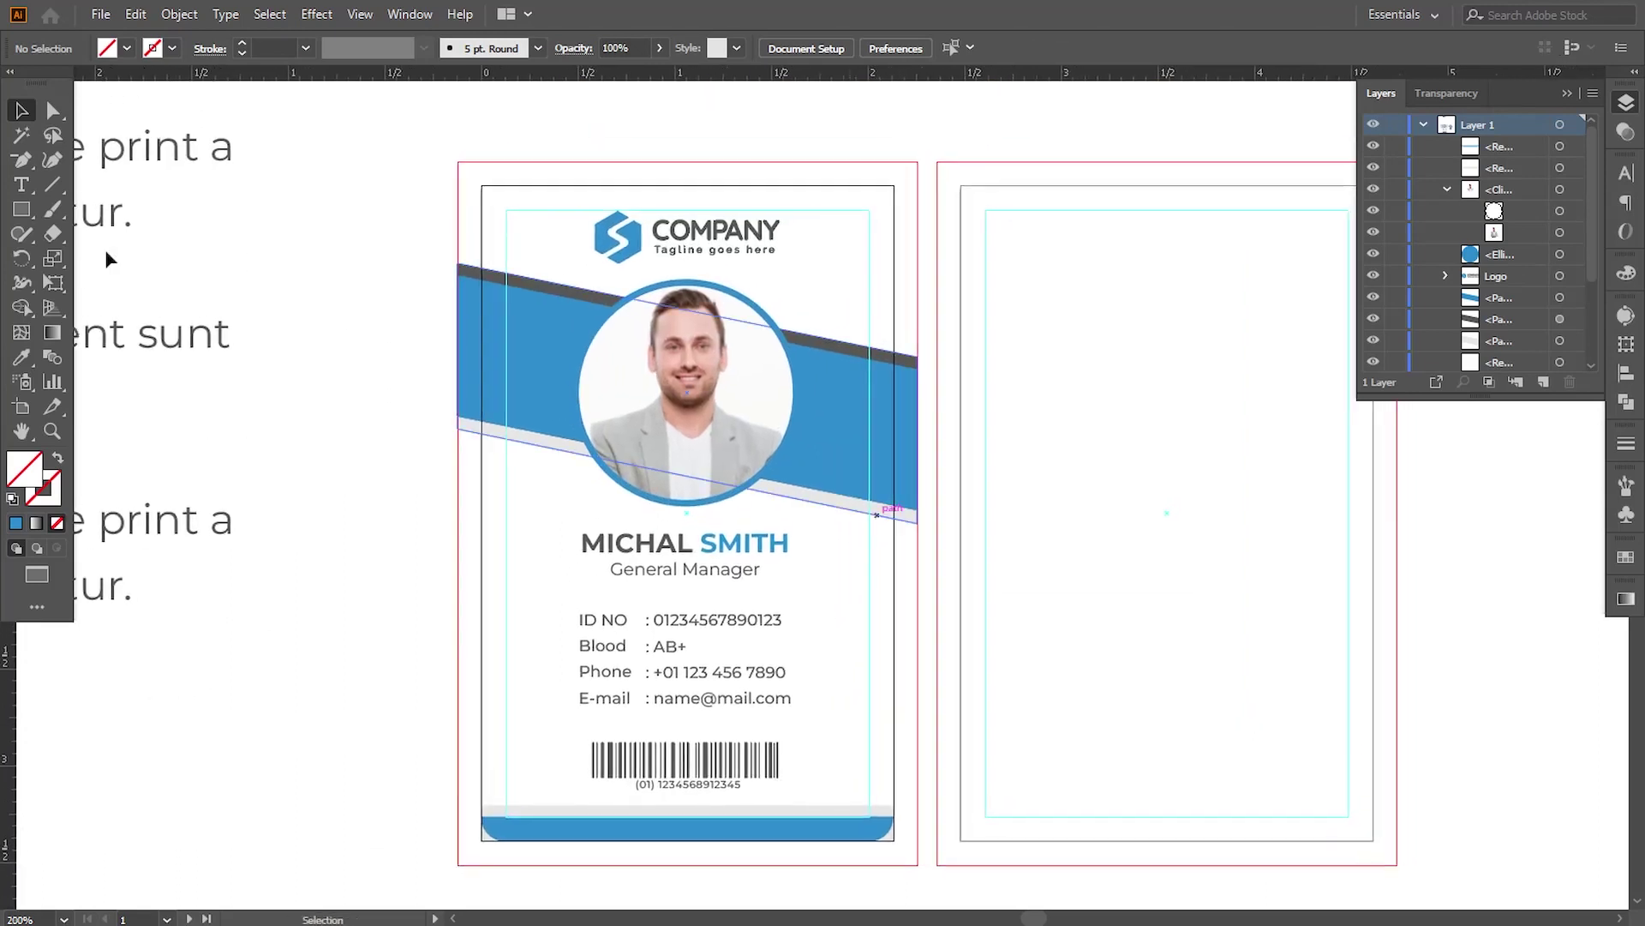
pyautogui.press('m')
pyautogui.moveTo(456, 160); pyautogui.dragTo(917, 865)
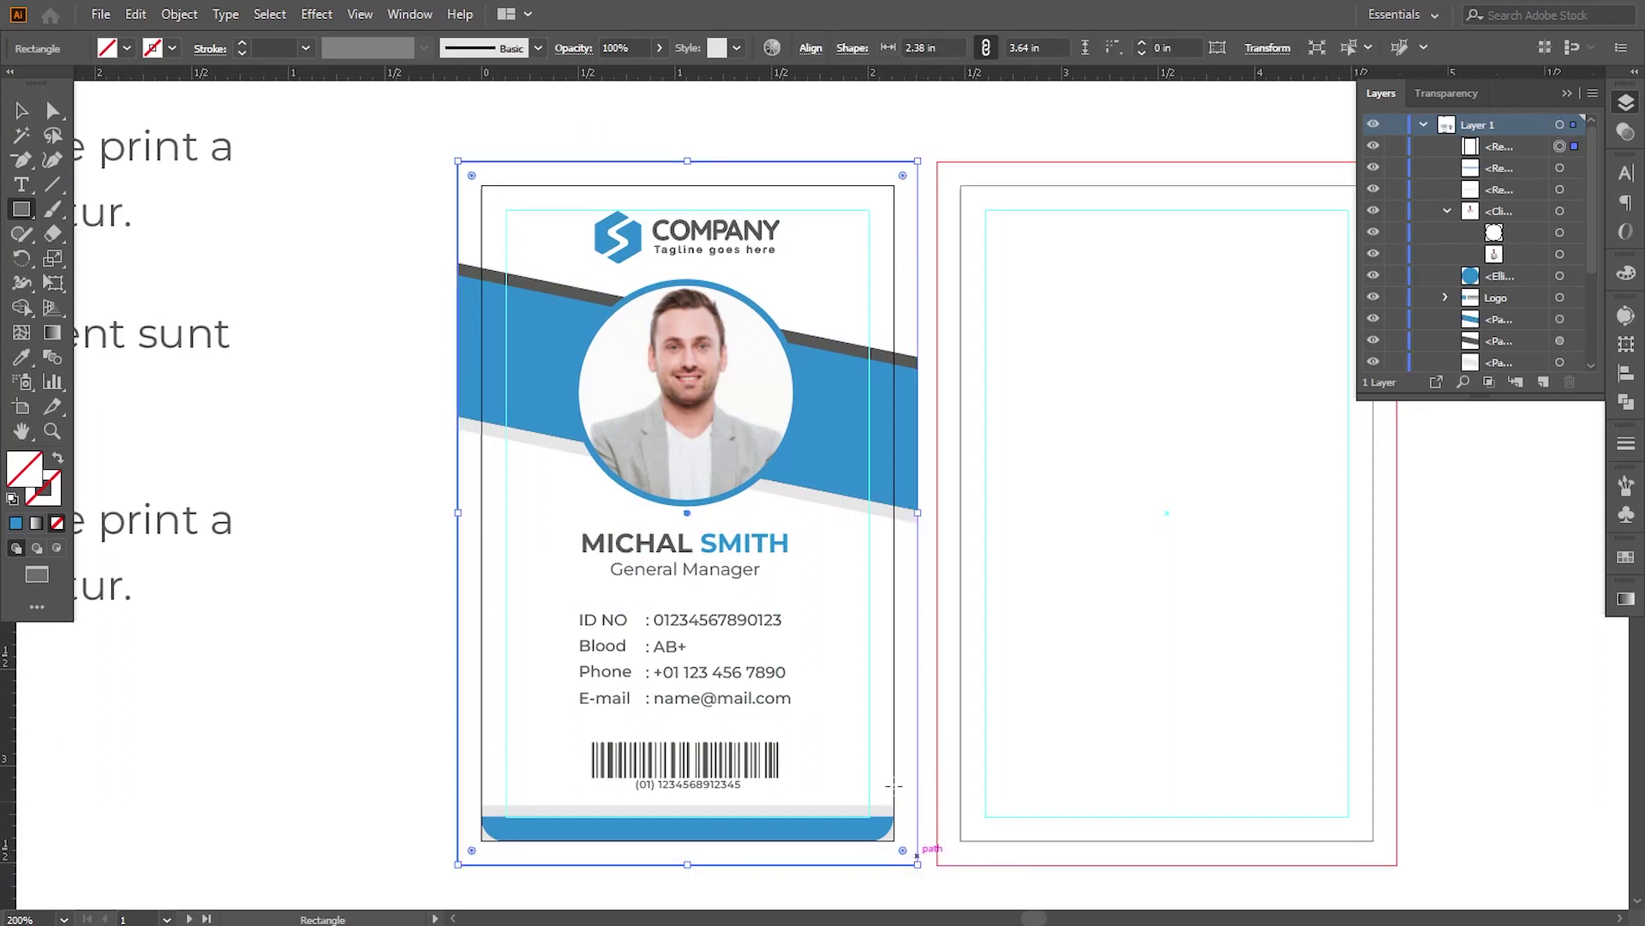
# Fill the bleed-size rectangle with white (FFFFFF) and send it to the back, behind the front card artwork.
pyautogui.doubleClick(50, 486)
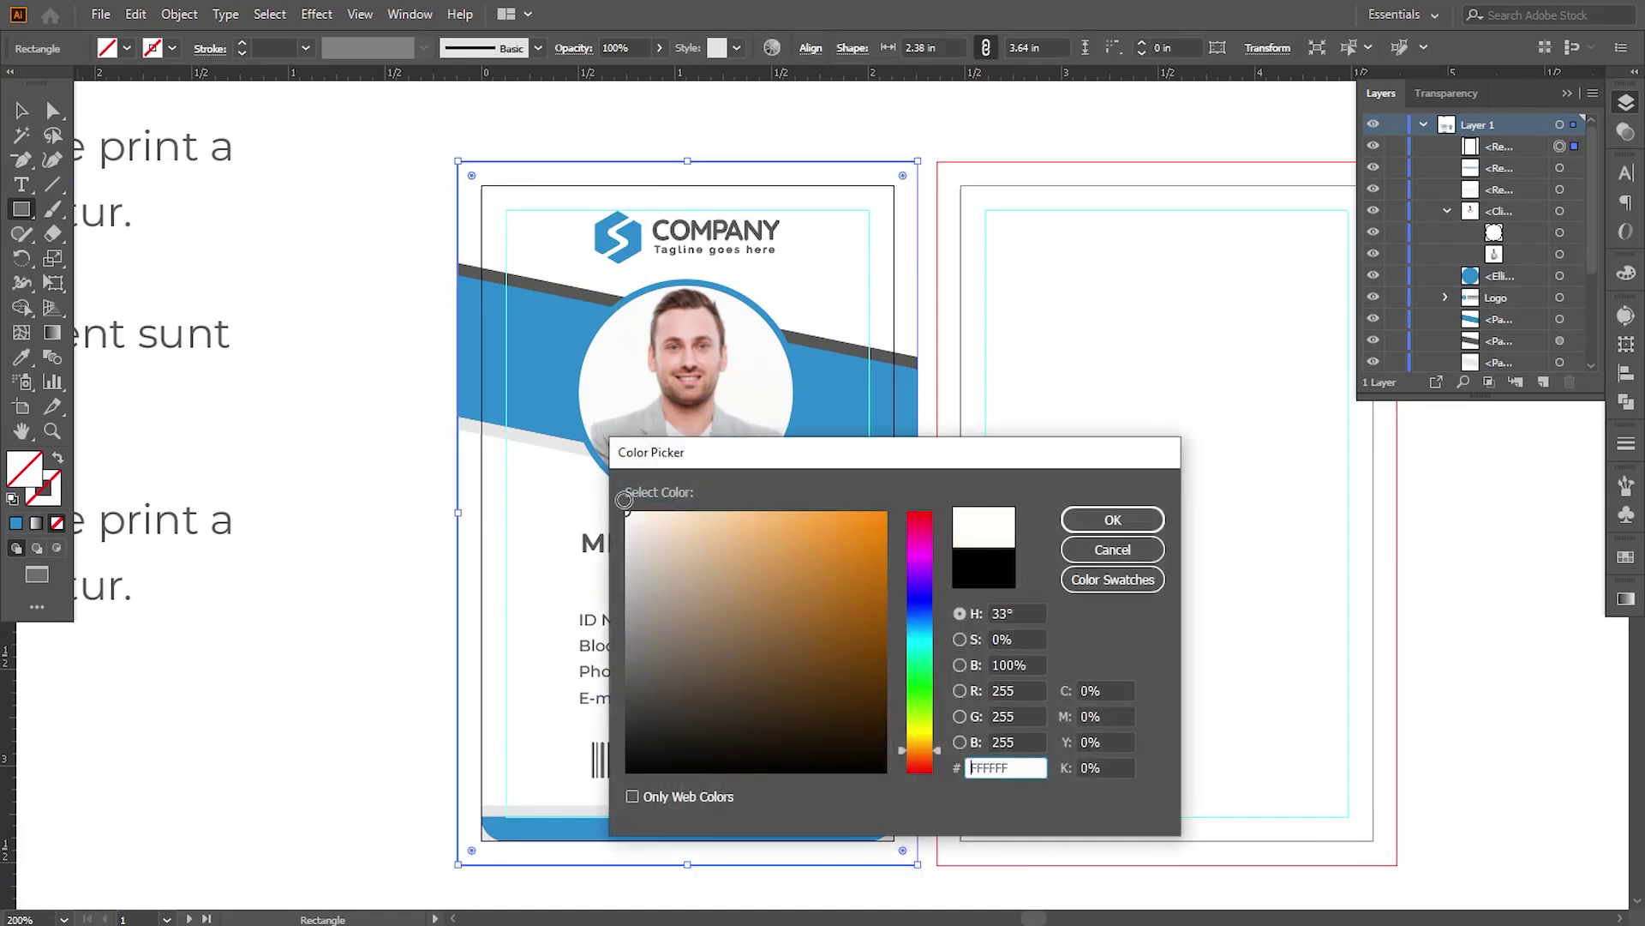
pyautogui.click(1112, 519)
pyautogui.rightClick(767, 580)
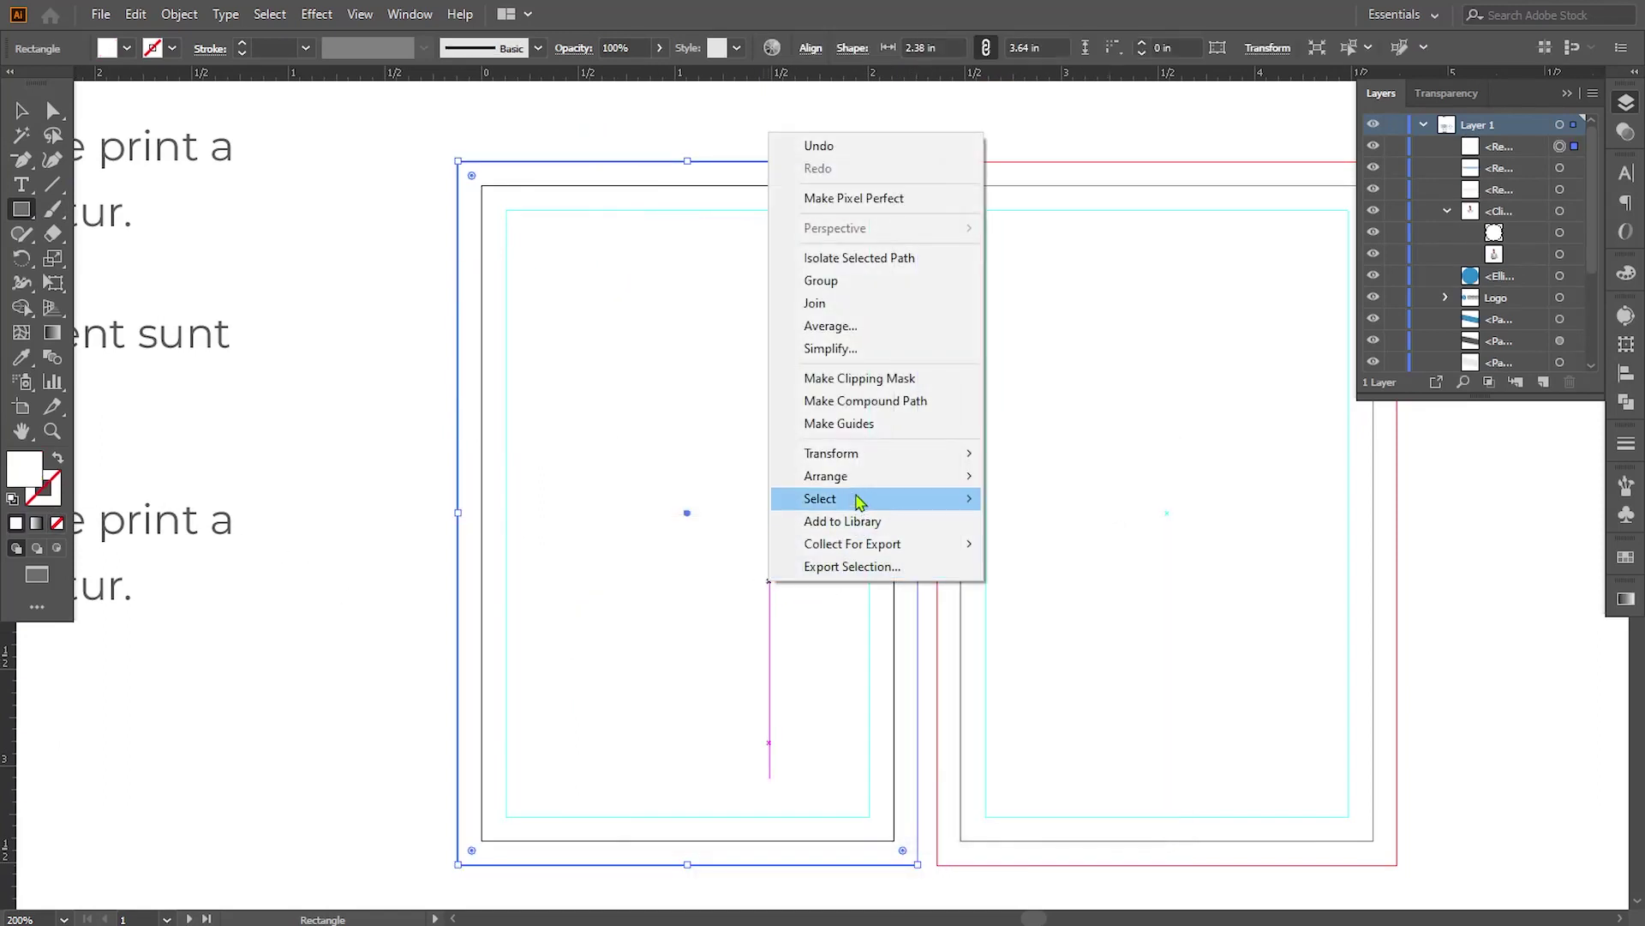
pyautogui.moveTo(951, 477)
pyautogui.click(1062, 545)
pyautogui.click(21, 111)
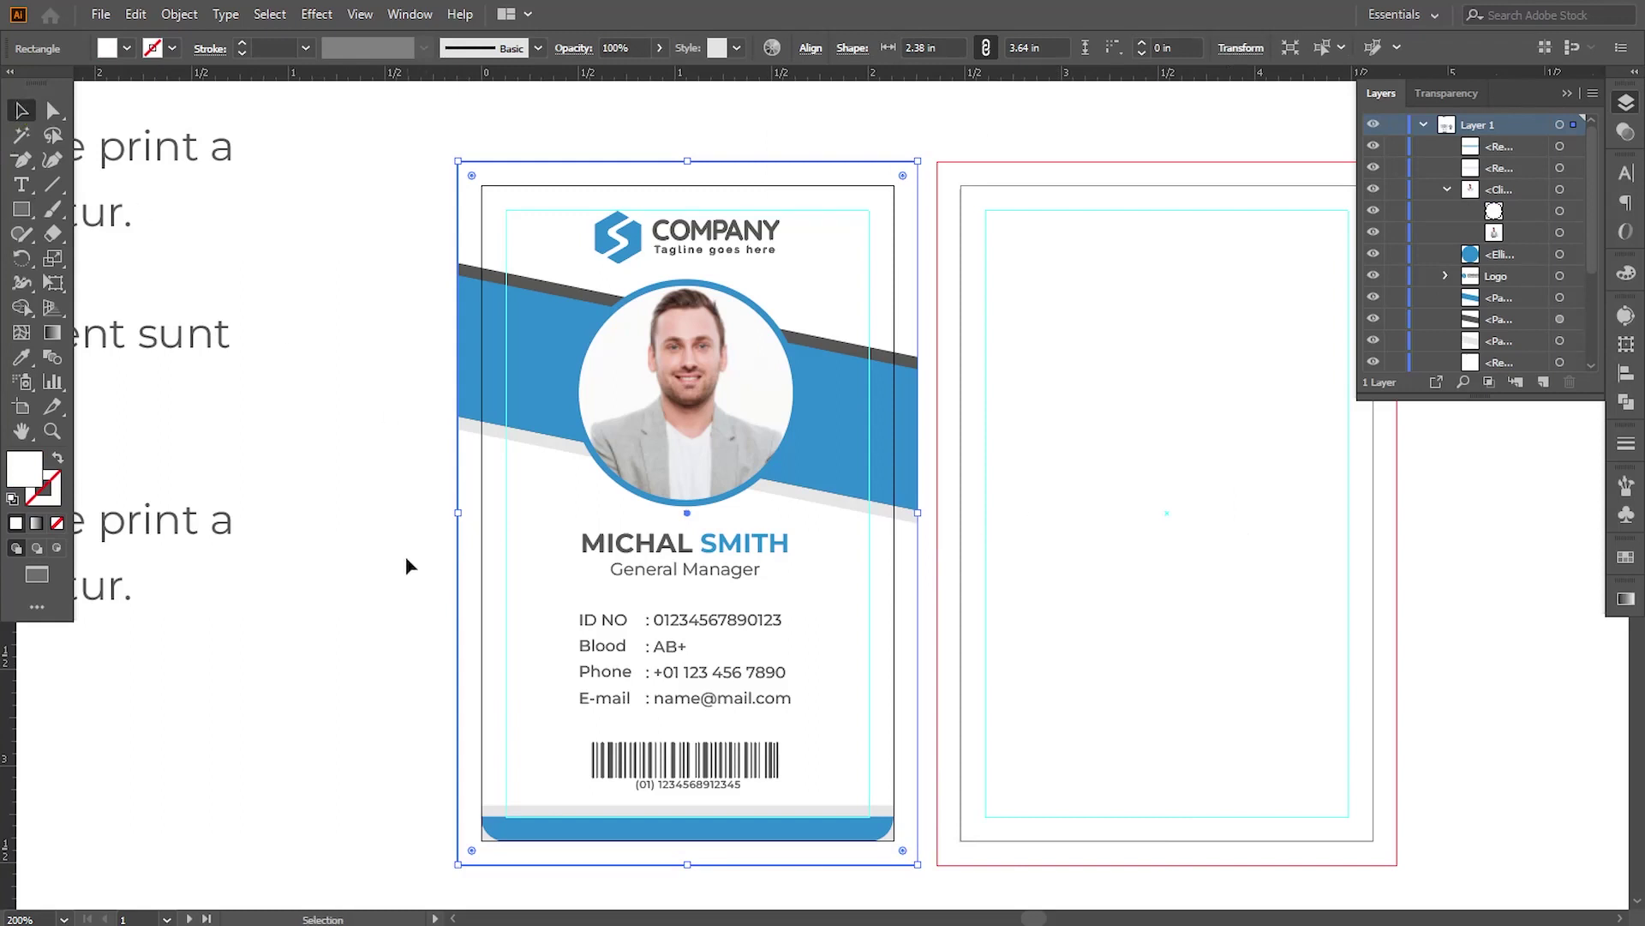
pyautogui.click(407, 566)
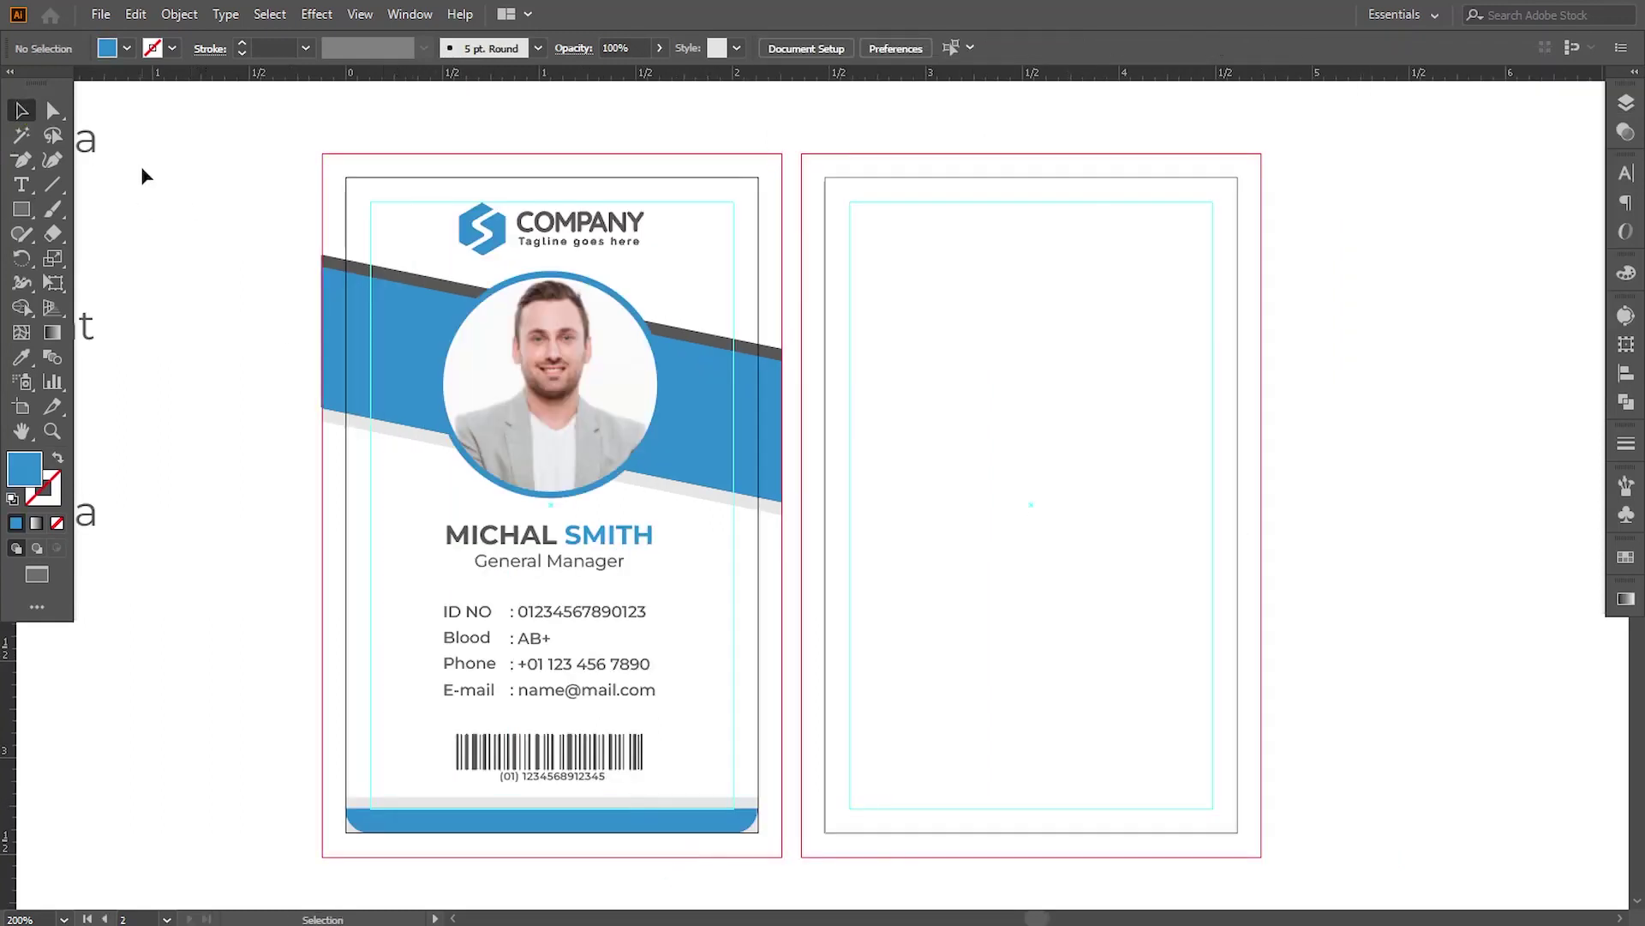
# Round the two bottom corners of the light gray bar to a radius of about 0.12 in.
pyautogui.click(52, 111)
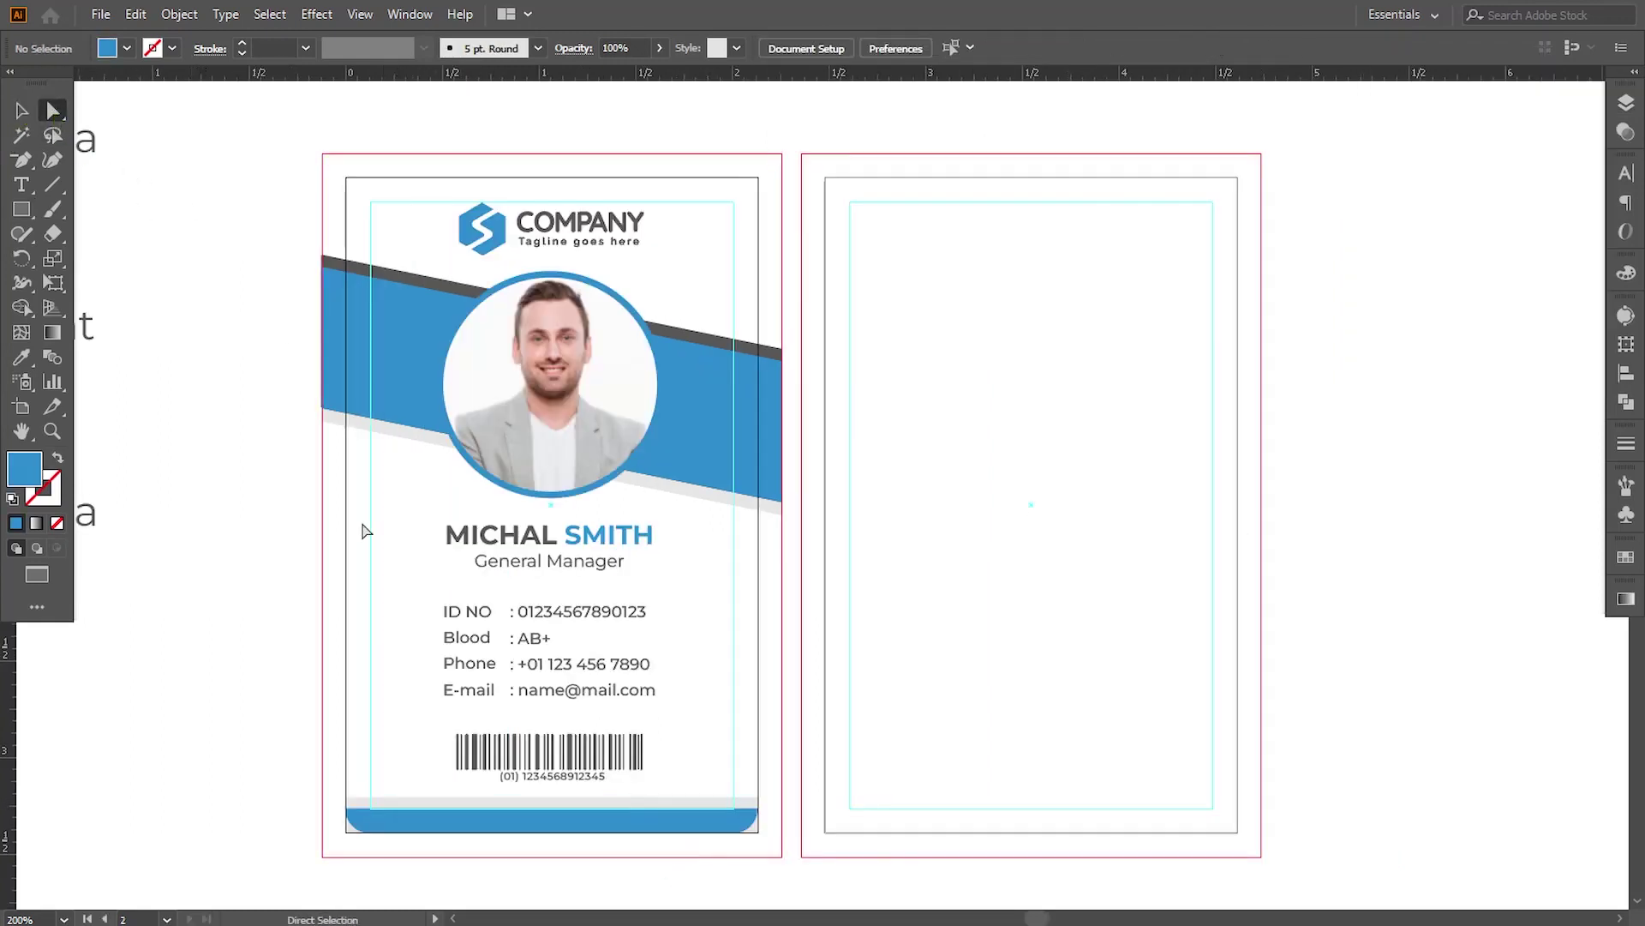
pyautogui.click(583, 819)
pyautogui.click(756, 831)
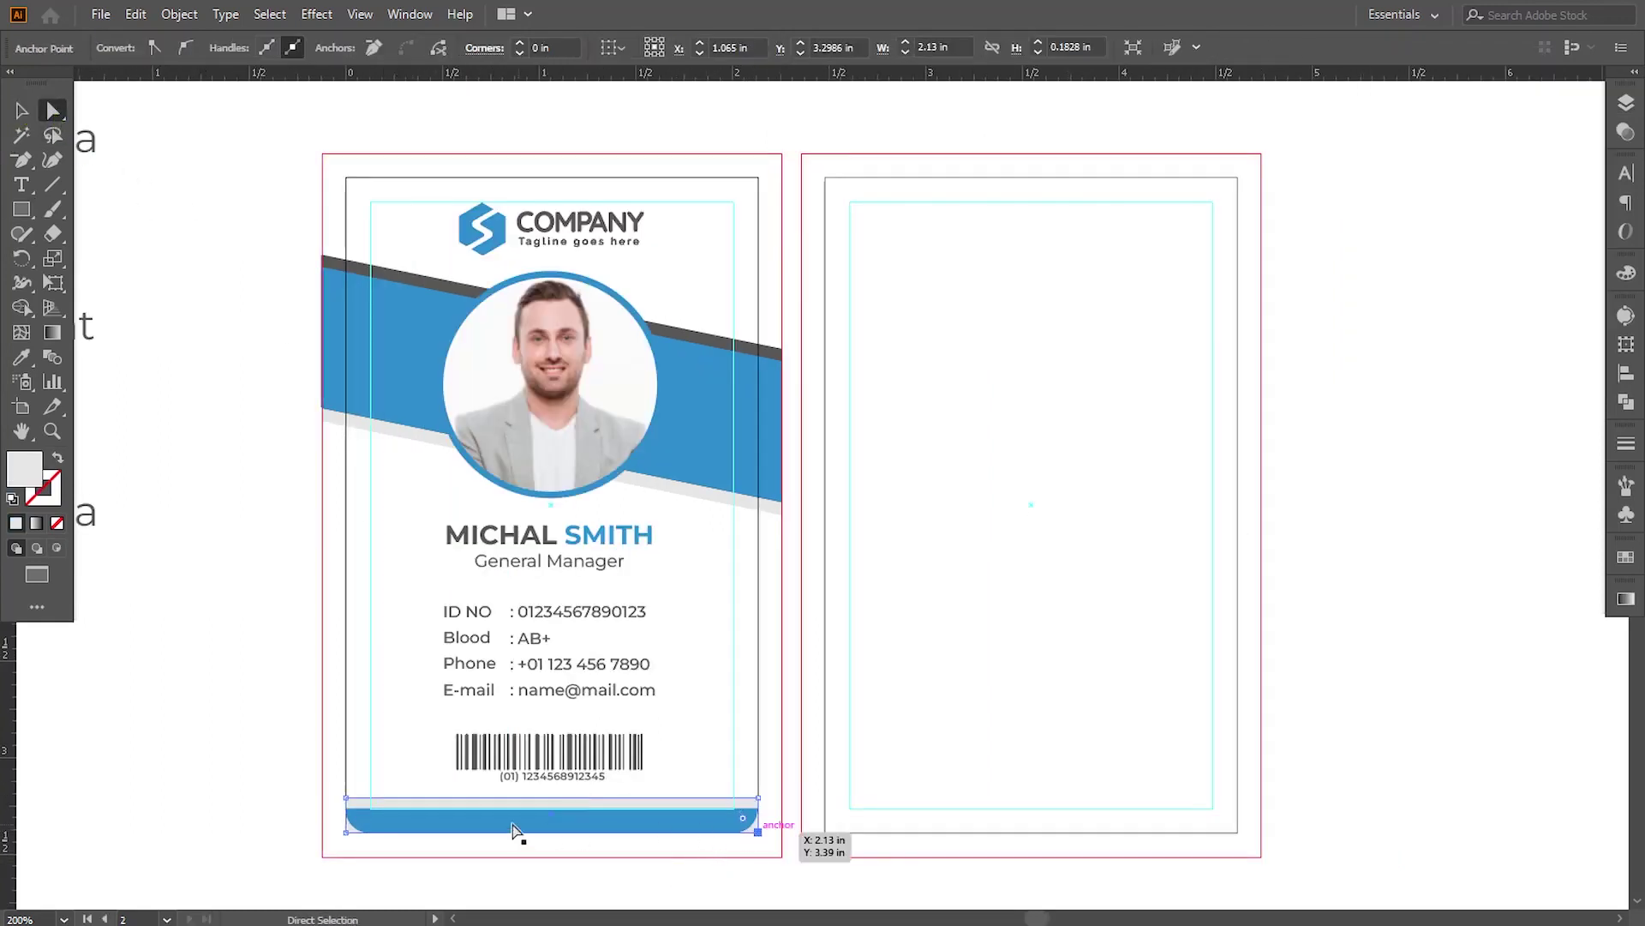
pyautogui.keyDown('shift'); pyautogui.click(345, 831); pyautogui.keyUp('shift')
pyautogui.moveTo(739, 819); pyautogui.dragTo(720, 805)
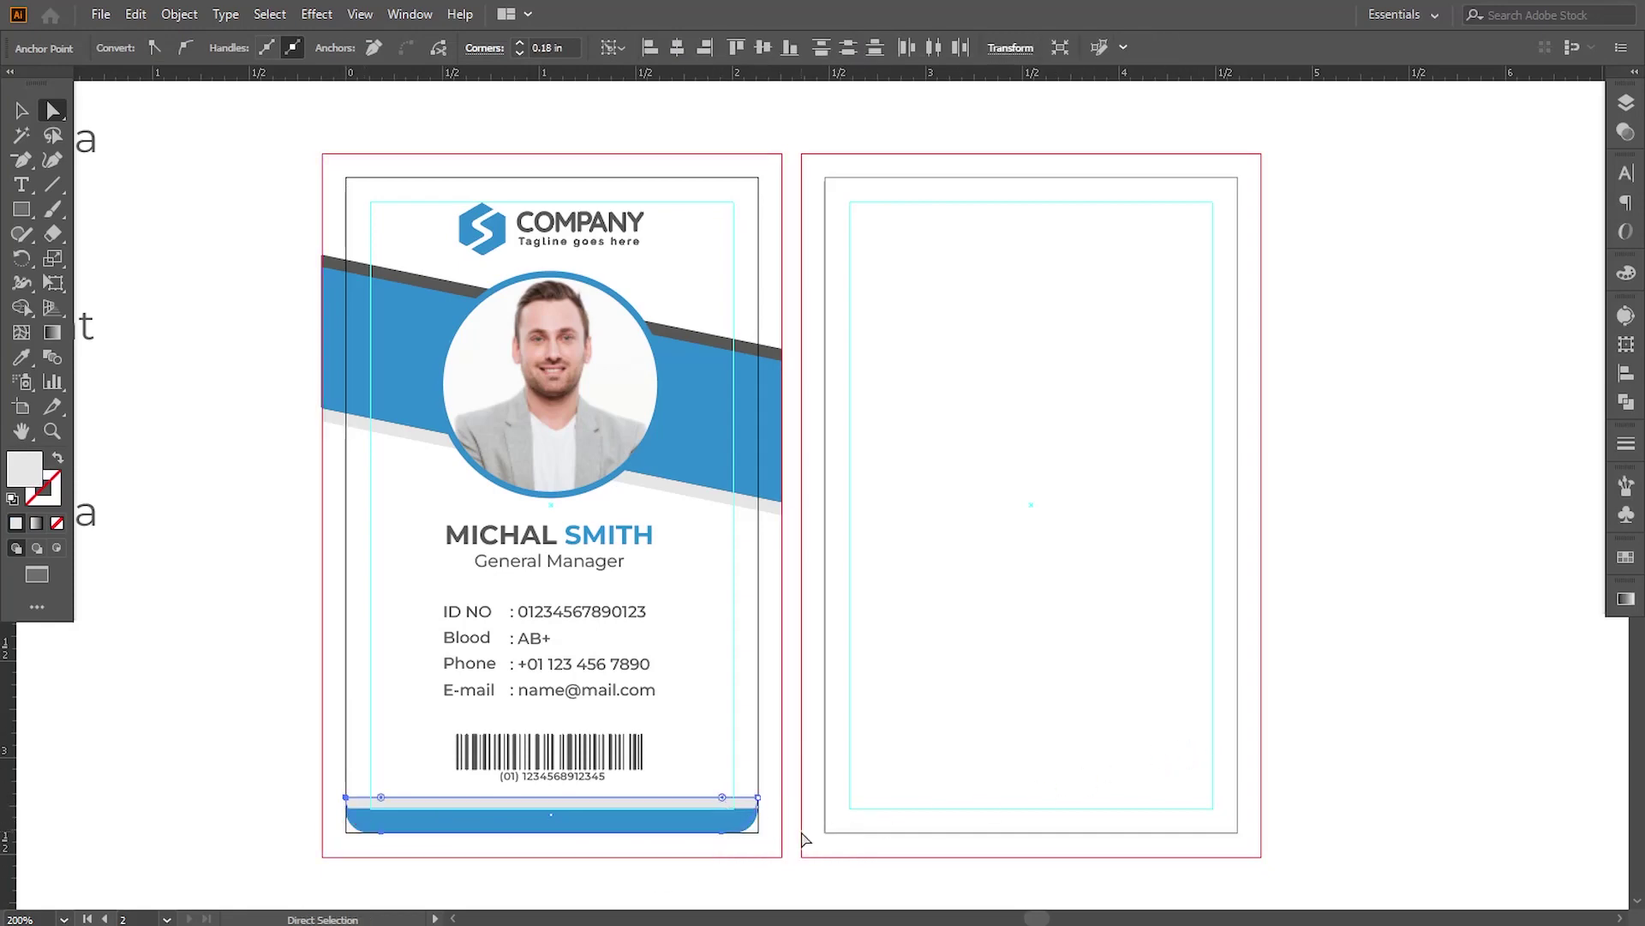
pyautogui.hotkey('ctrl', 'z')
pyautogui.hotkey('ctrl', '=')
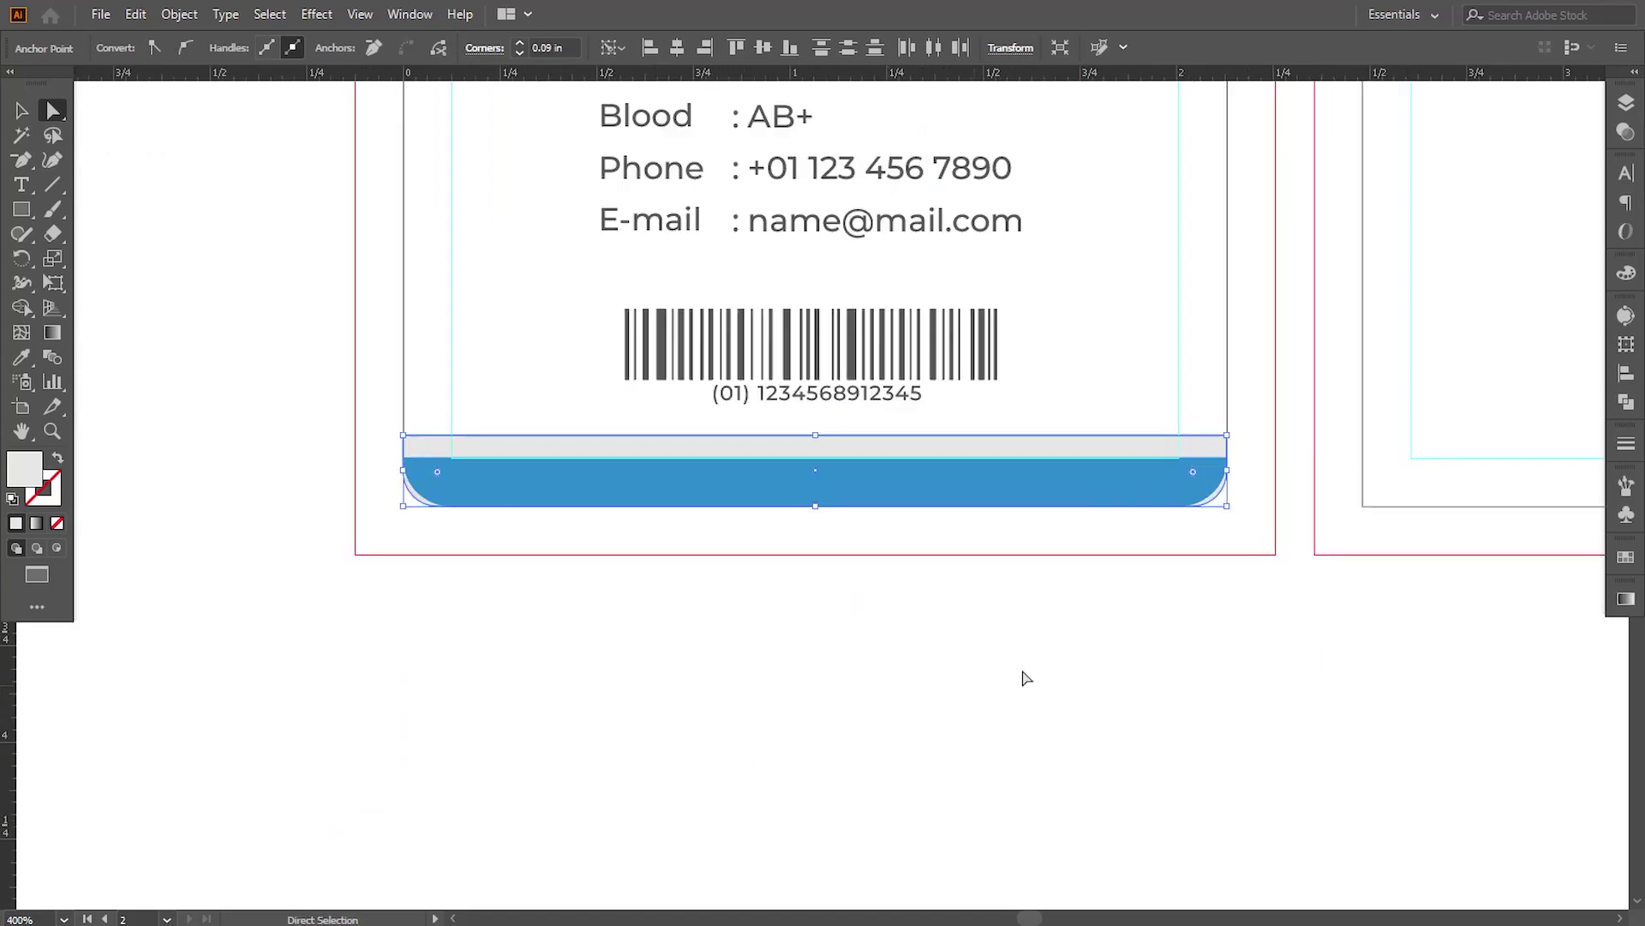
pyautogui.moveTo(1192, 472); pyautogui.dragTo(1181, 465)
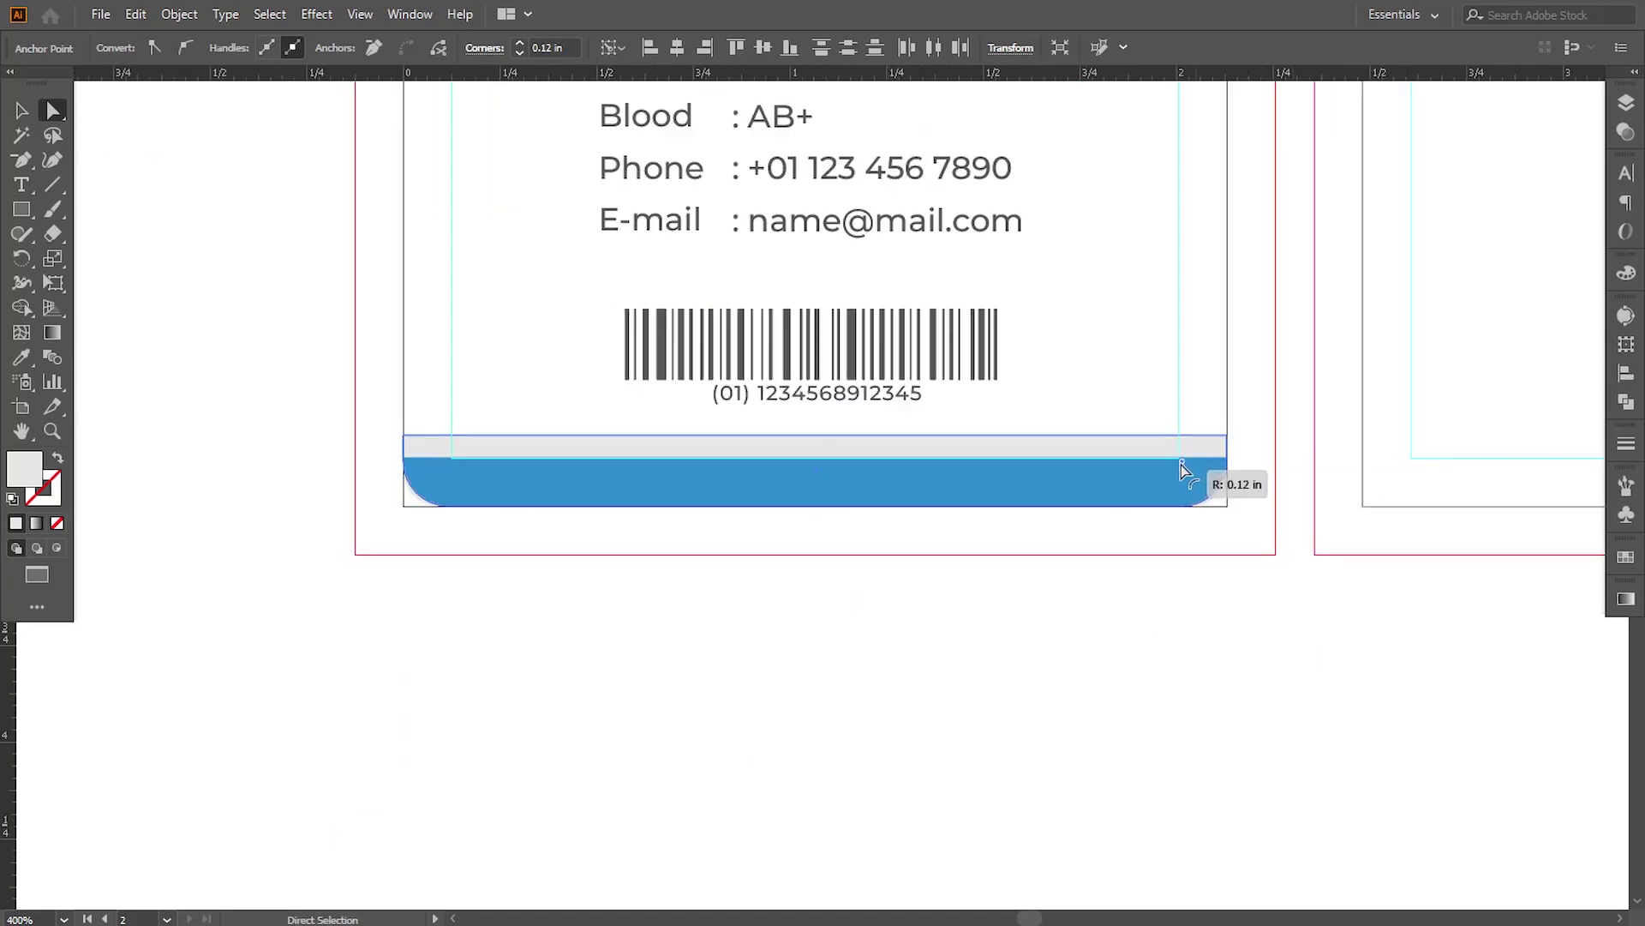
pyautogui.click(1252, 588)
pyautogui.moveTo(1252, 588); pyautogui.dragTo(853, 701)
# Duplicate the front card's blue and gray bottom bars together toward the back card.
pyautogui.press('v')
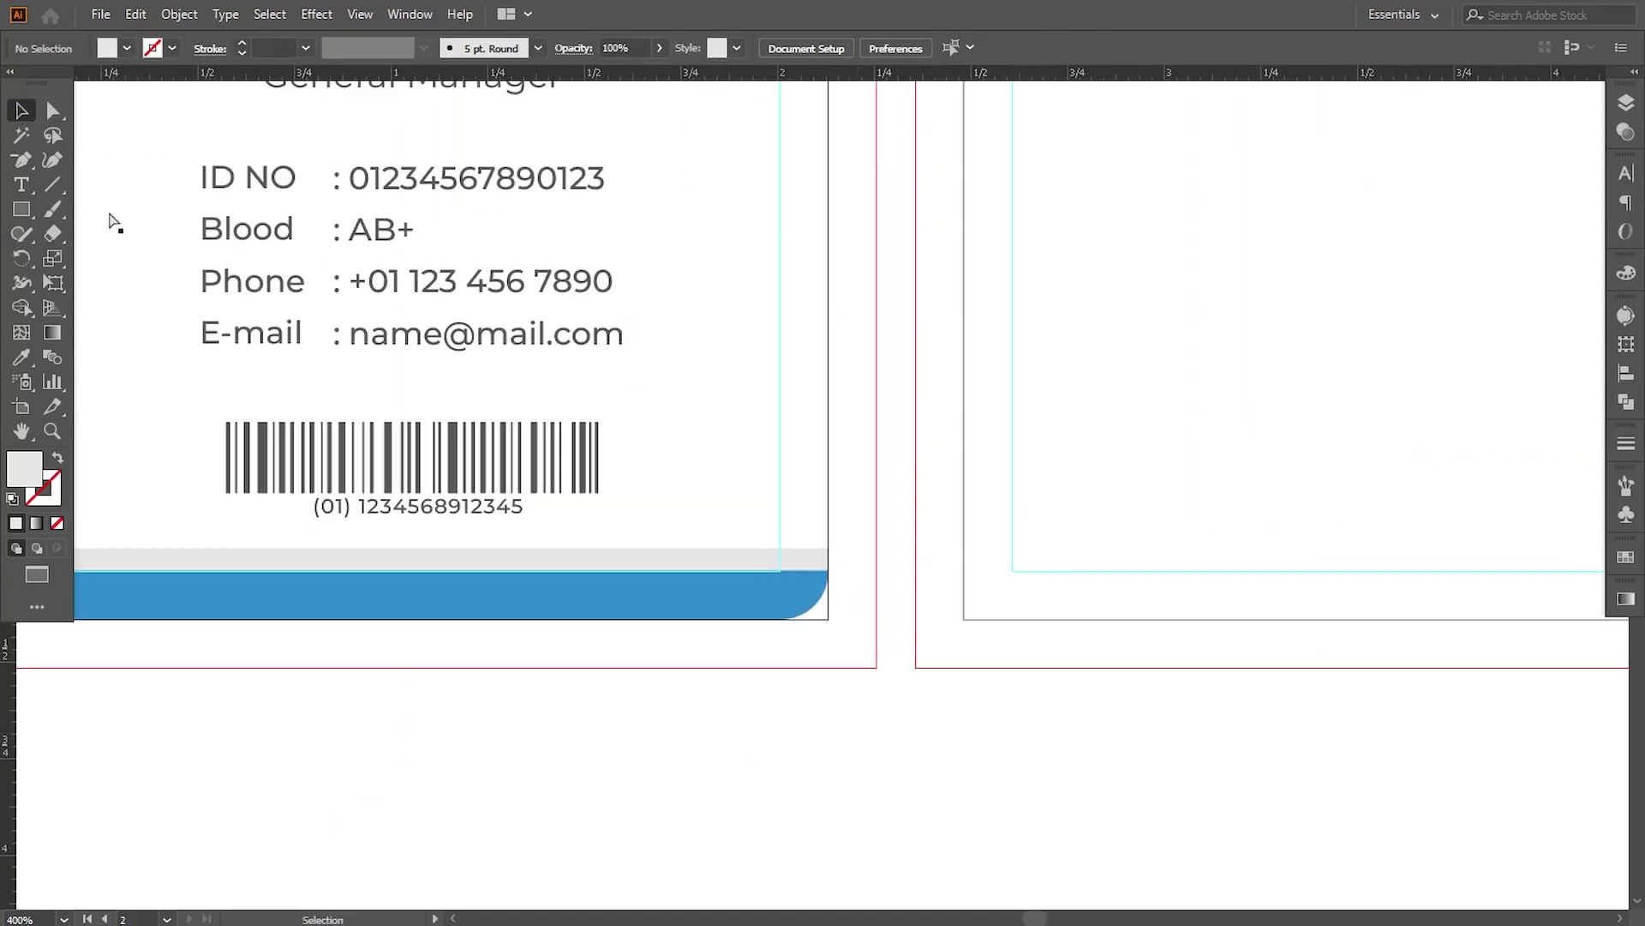
pyautogui.scroll(-2, 904, 705)
pyautogui.scroll(3, 891, 686)
pyautogui.click(495, 824)
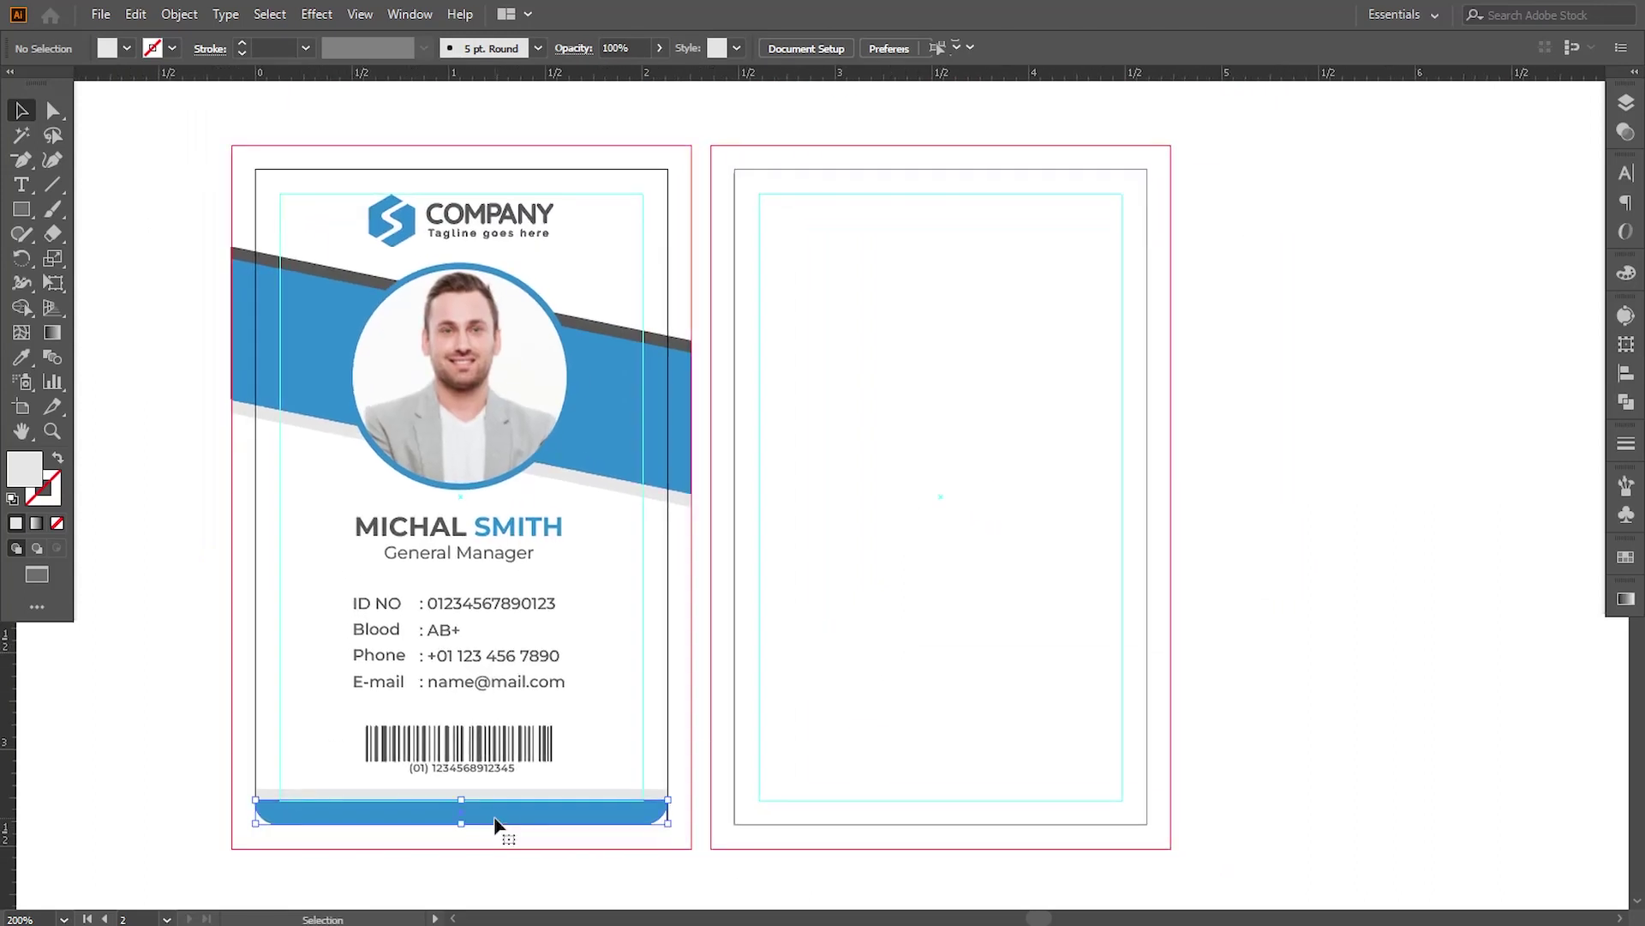
pyautogui.keyDown('shift'); pyautogui.click(499, 794); pyautogui.keyUp('shift')
pyautogui.moveTo(503, 826); pyautogui.dragTo(844, 586)
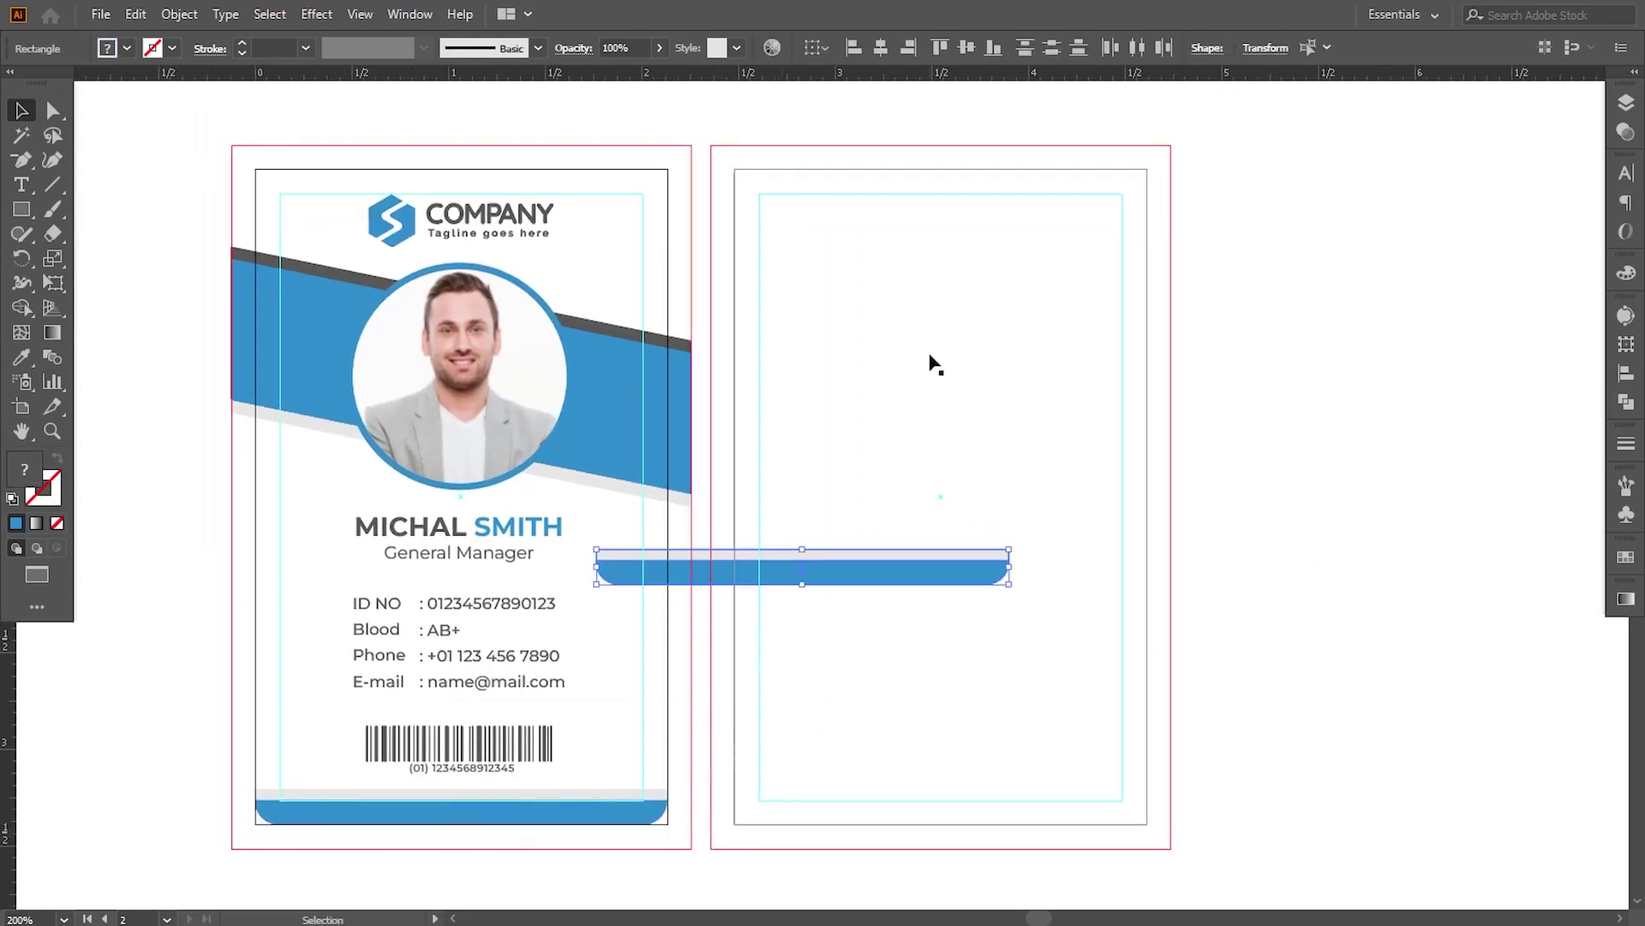
# Rotate the copied bars 180° and align them with the top edge of the back card's outline.
pyautogui.click(1037, 610)
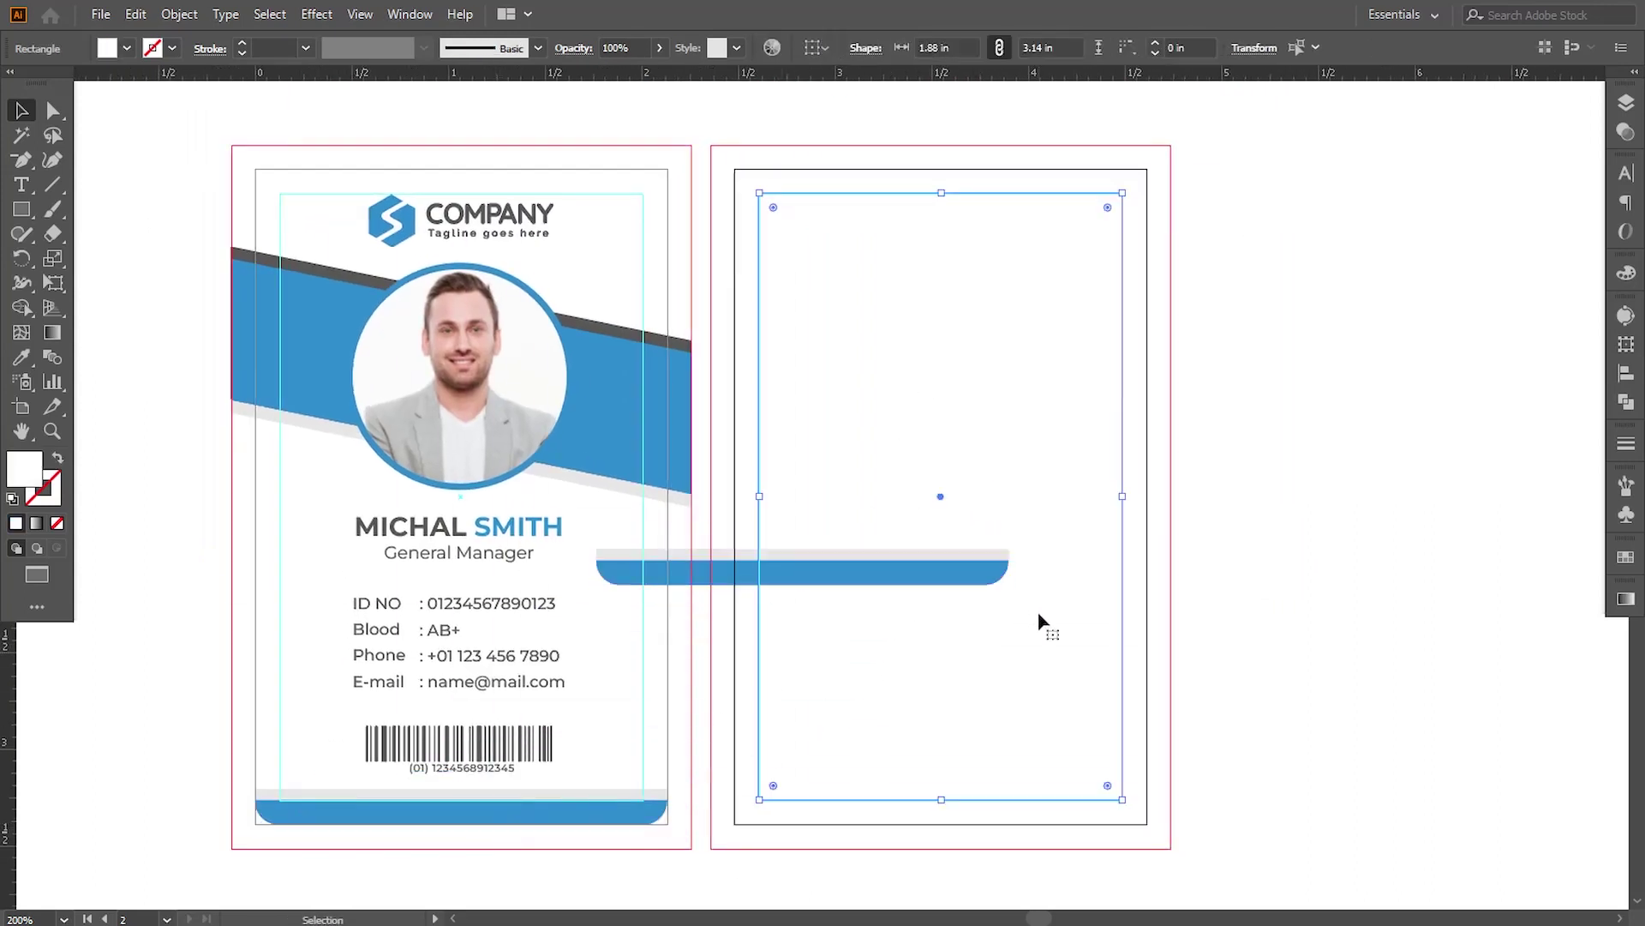
pyautogui.click(807, 615)
pyautogui.click(826, 557)
pyautogui.click(1018, 555)
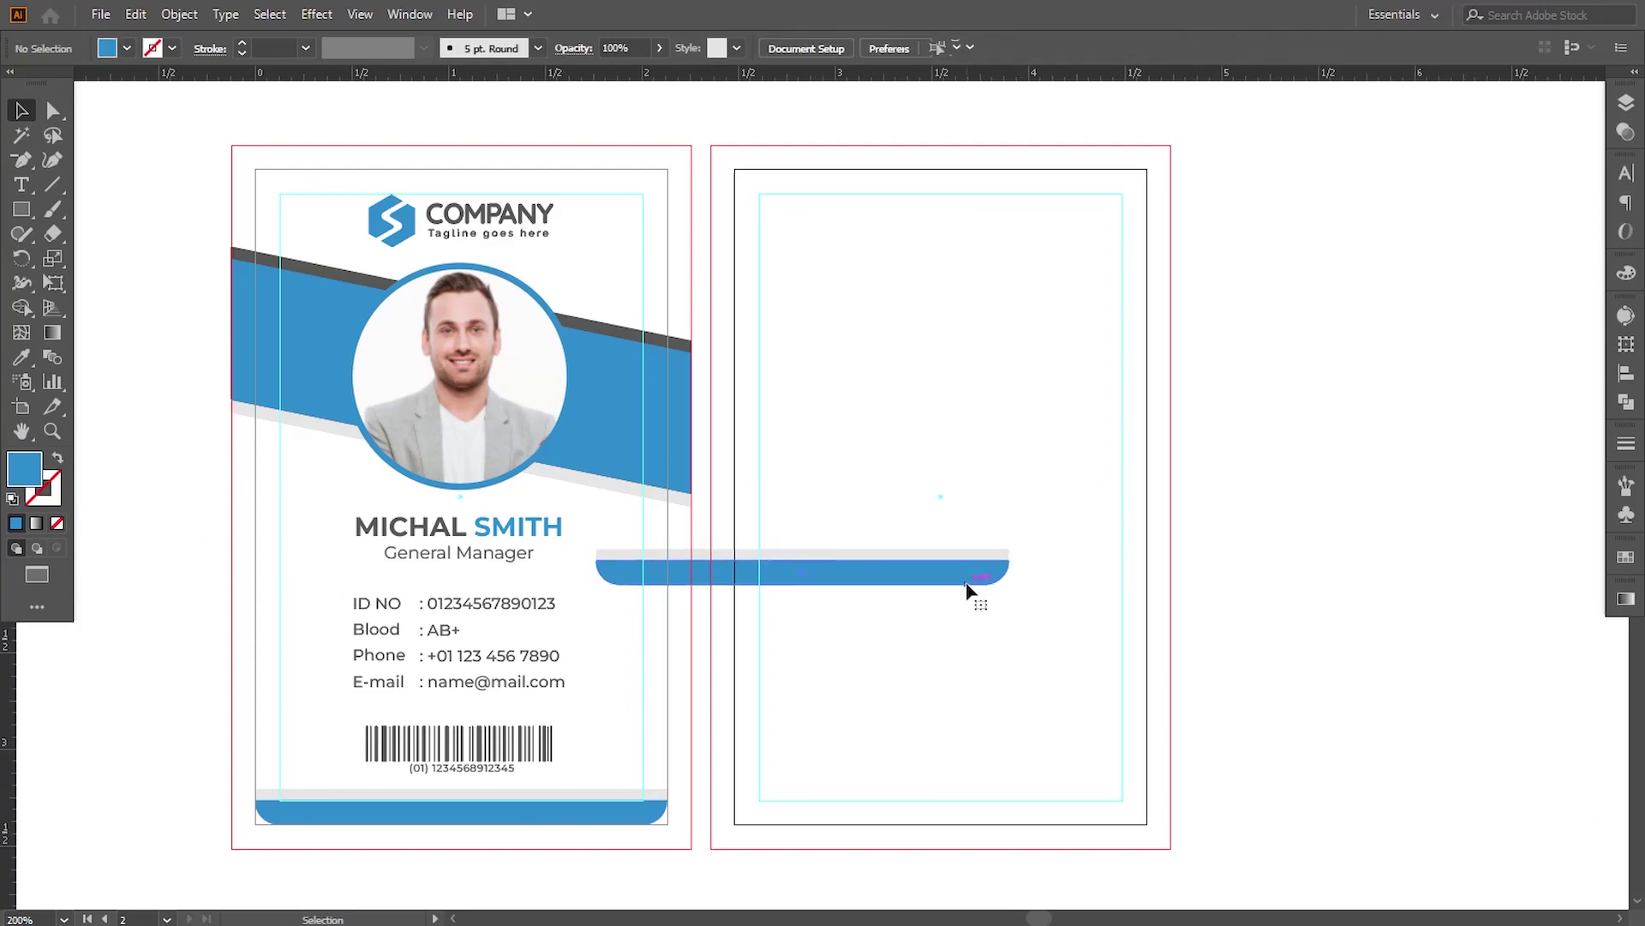
pyautogui.click(977, 563)
pyautogui.moveTo(1014, 549); pyautogui.dragTo(691, 577)
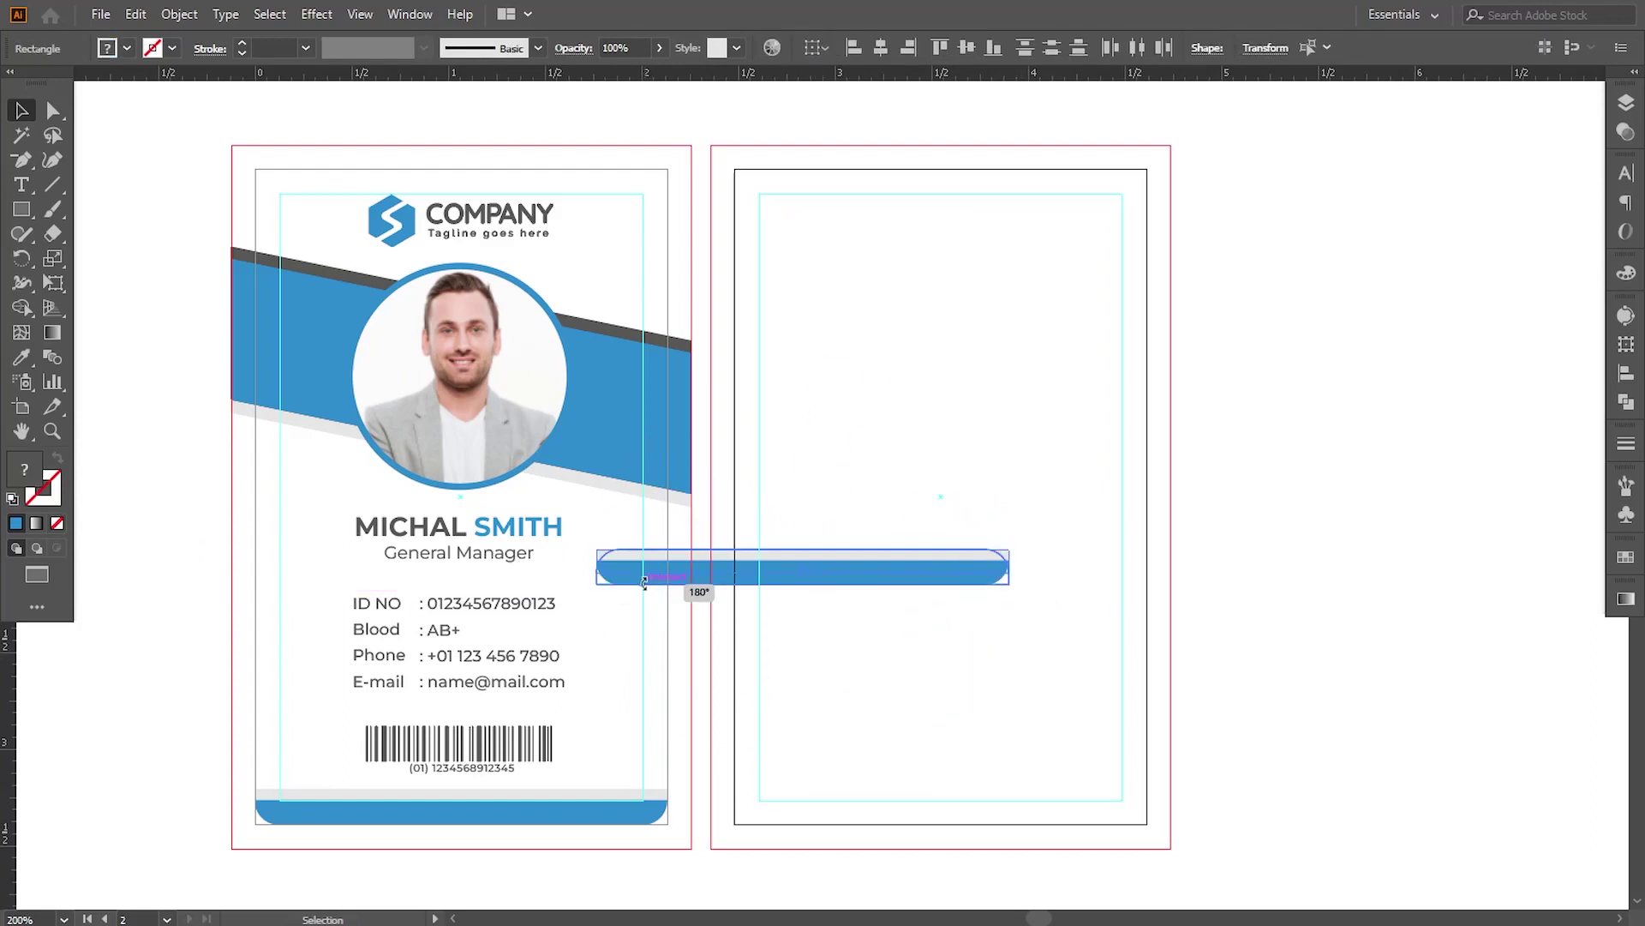
pyautogui.moveTo(815, 573); pyautogui.dragTo(1019, 194)
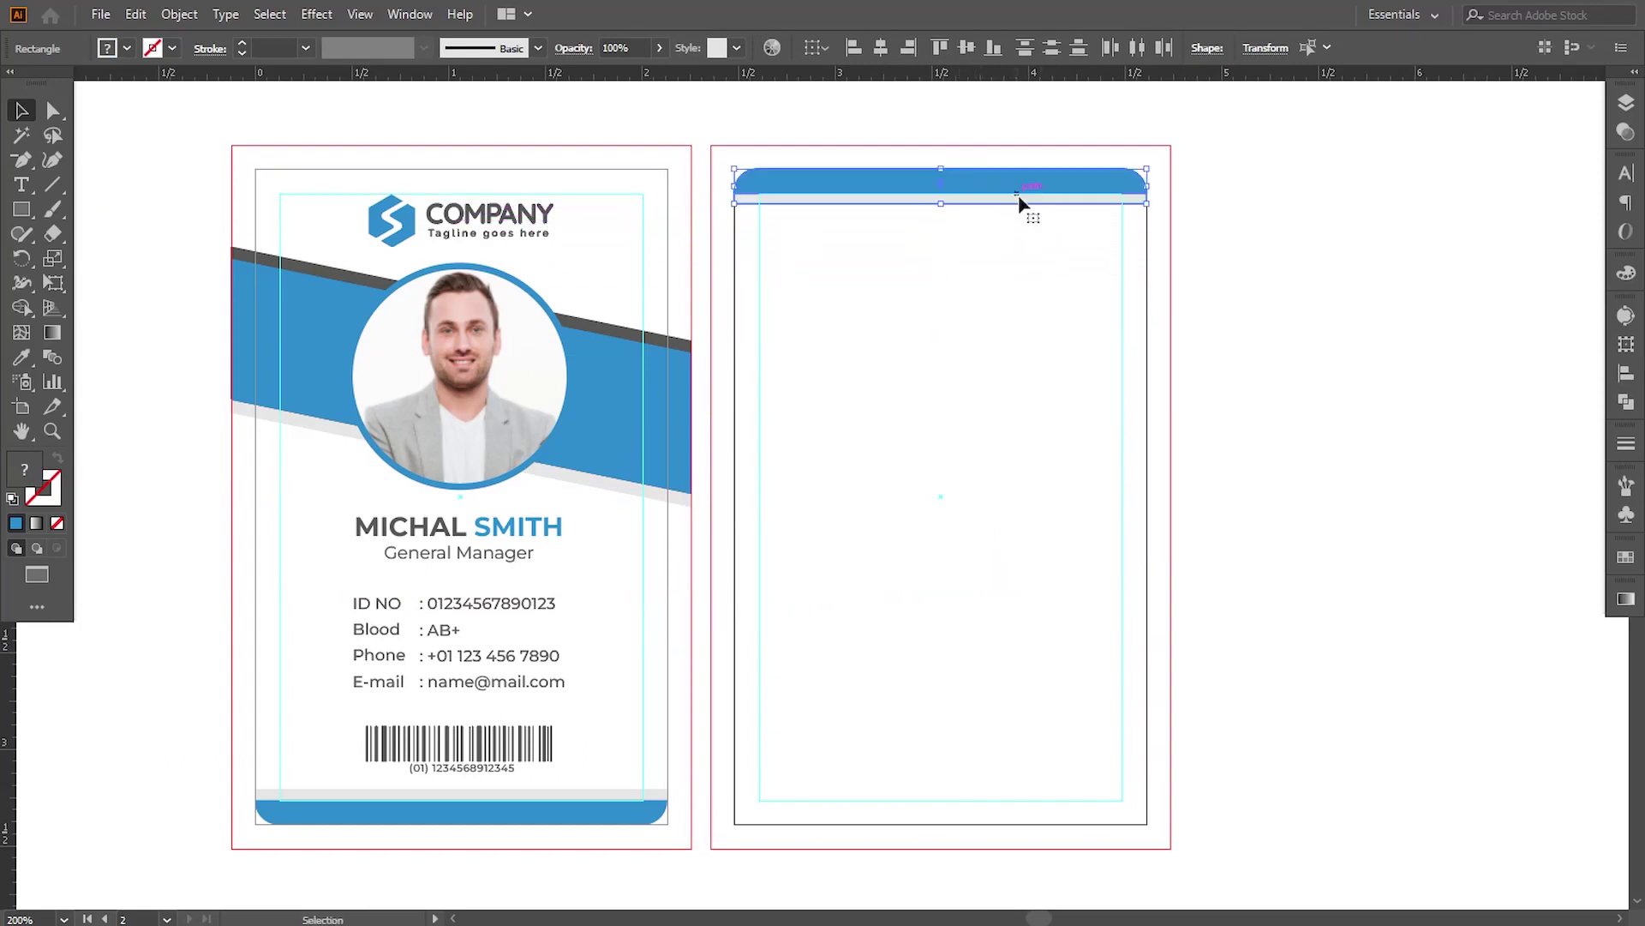
pyautogui.click(1246, 462)
pyautogui.hscroll(-1, 944, 537)
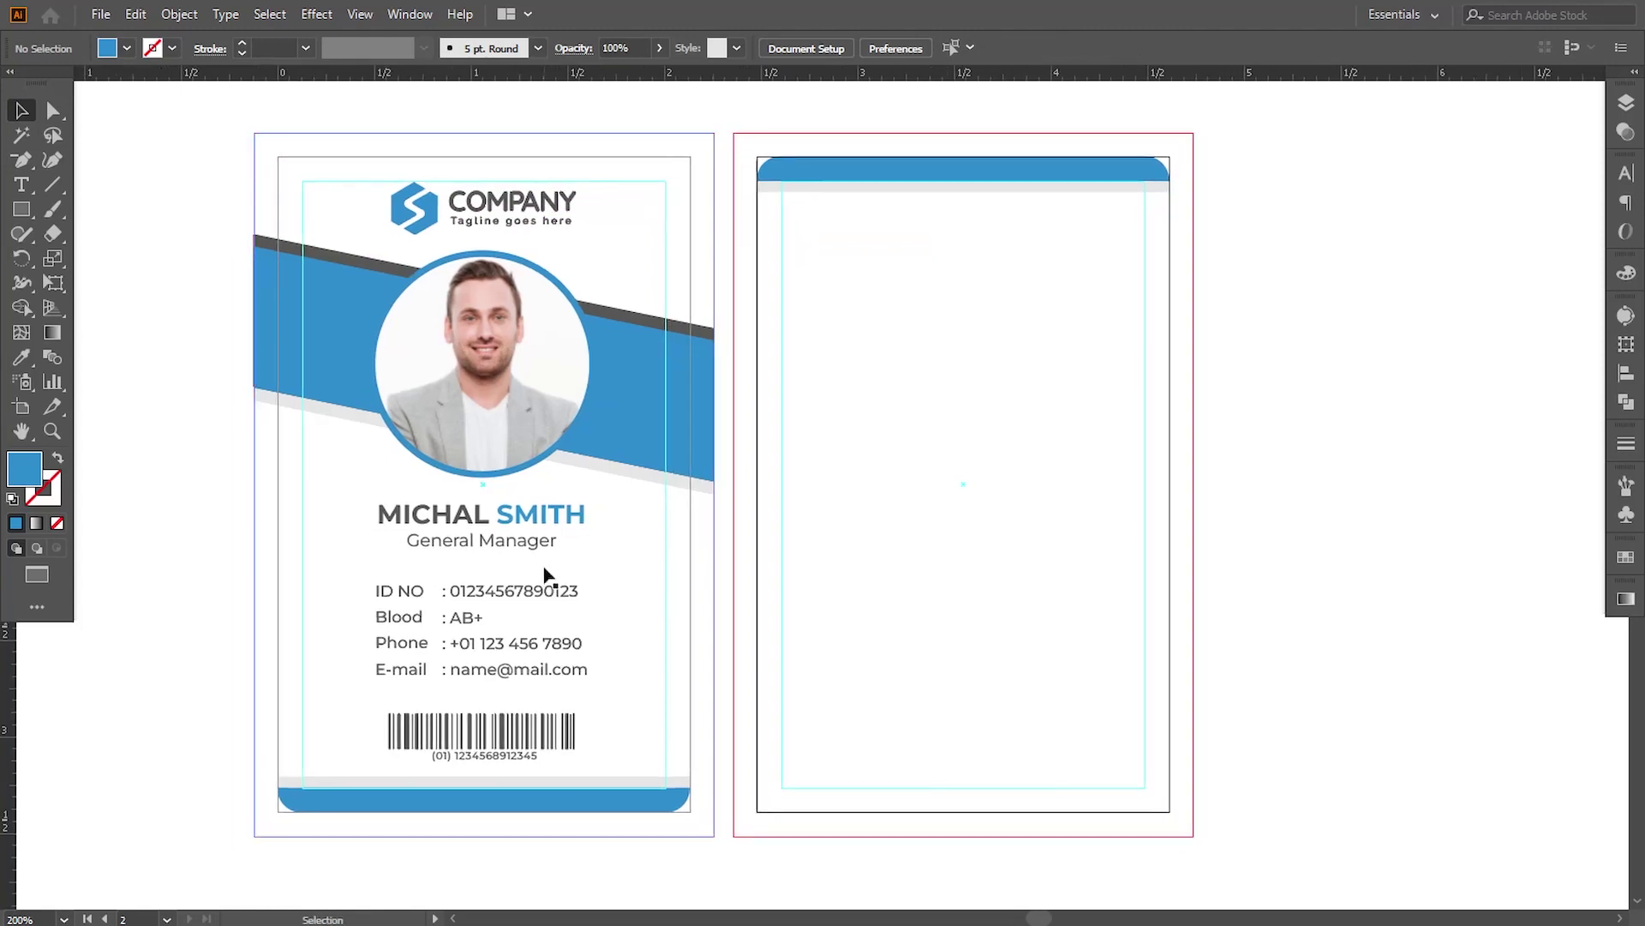
# Scale the paragraphs, dates and signature group down to about 1.61 in wide and place it on the back card.
pyautogui.hotkey('ctrl', '-')
pyautogui.hotkey('ctrl', '-')
pyautogui.hotkey('ctrl', '-')
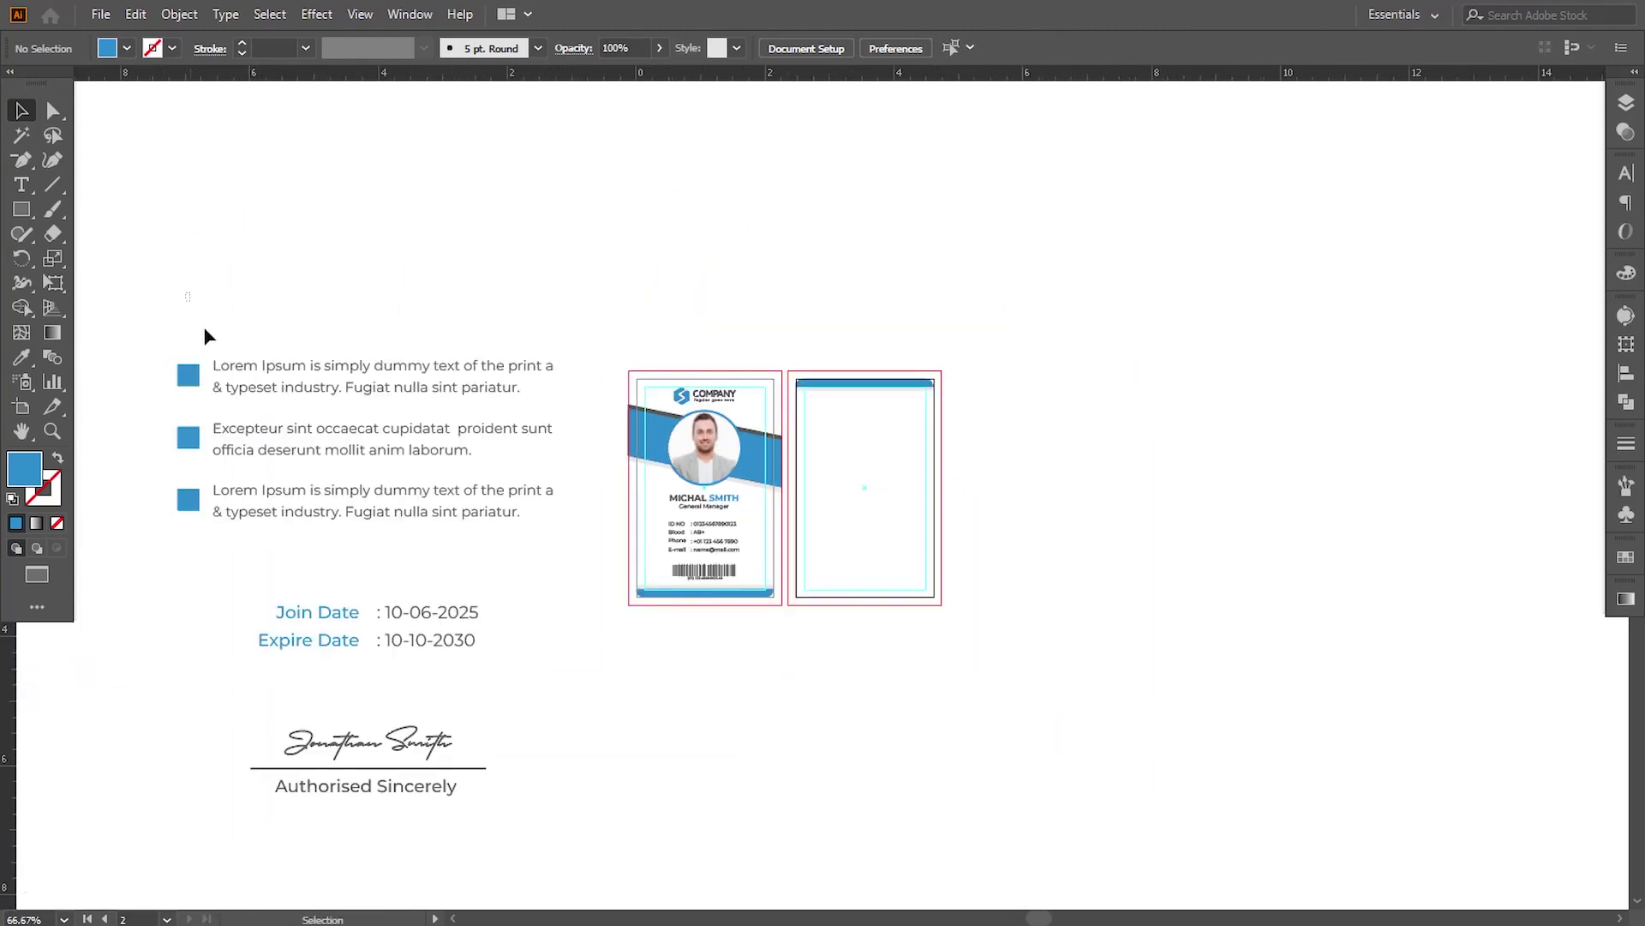
pyautogui.moveTo(206, 336); pyautogui.dragTo(440, 696)
pyautogui.moveTo(559, 360)
pyautogui.mouseDown()
pyautogui.moveTo(1057, 364)
pyautogui.moveTo(1040, 337)
pyautogui.moveTo(899, 495)
pyautogui.mouseUp()
pyautogui.click(1059, 521)
pyautogui.hotkey('ctrl', '+')
pyautogui.hotkey('ctrl', '+')
pyautogui.hotkey('ctrl', '+')
pyautogui.hotkey('ctrl', '+')
pyautogui.moveTo(1035, 472)
pyautogui.mouseDown()
pyautogui.moveTo(818, 491)
pyautogui.moveTo(892, 496)
pyautogui.moveTo(916, 275)
pyautogui.mouseUp()
pyautogui.hotkey('ctrl', '-')
pyautogui.click(838, 490)
pyautogui.click(873, 373)
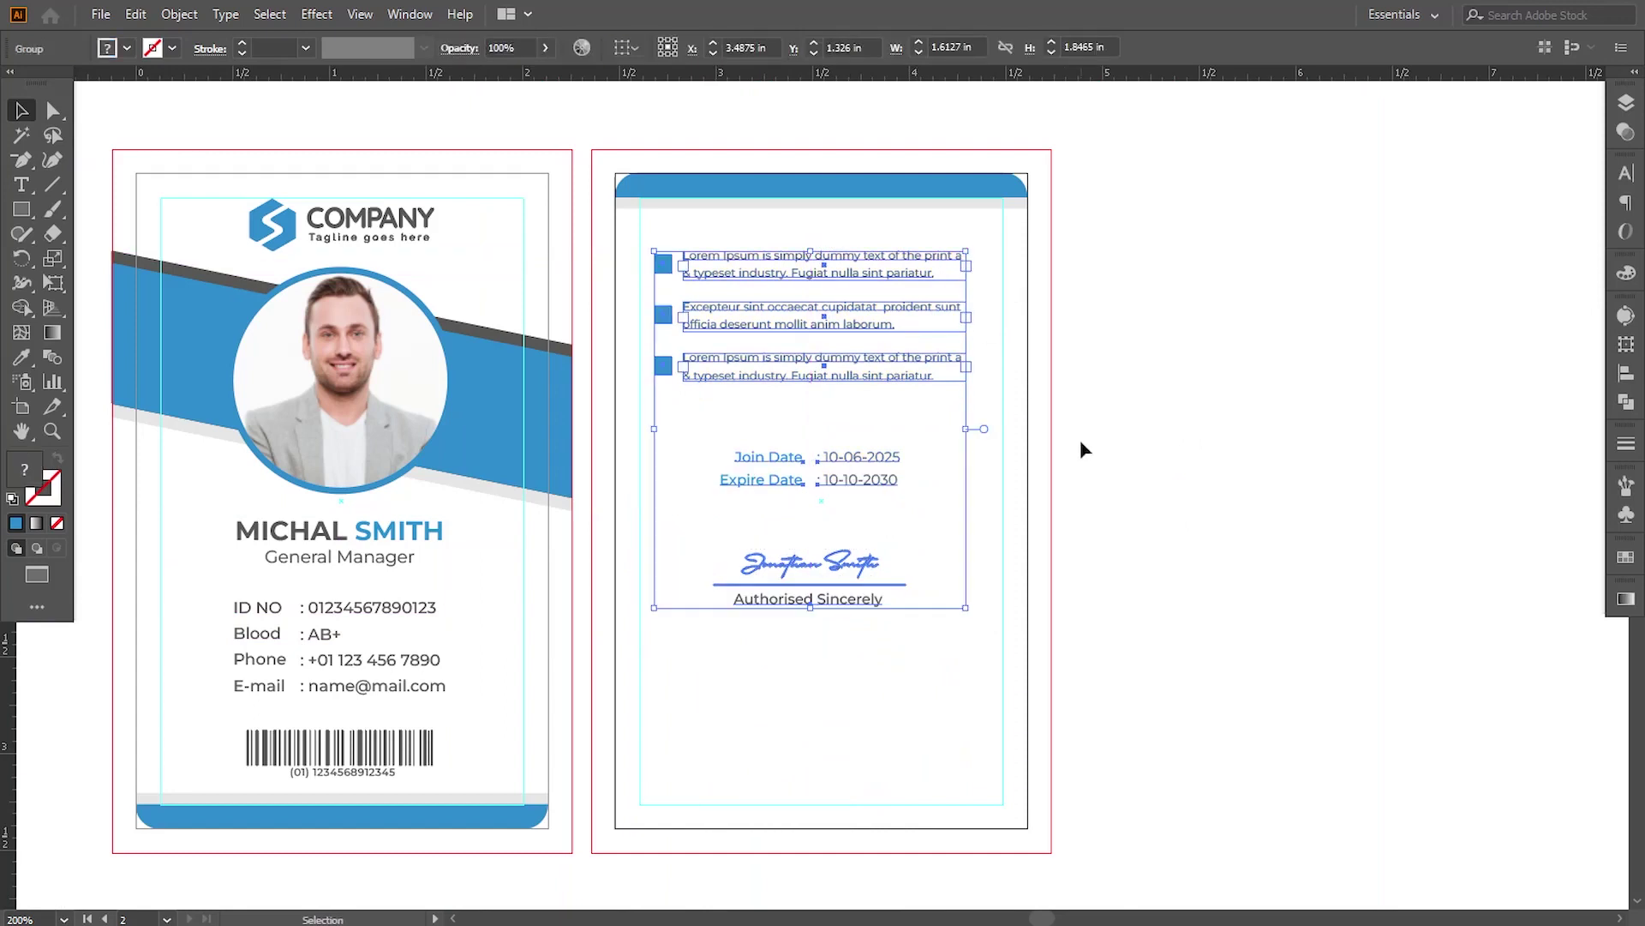
# Nudge the text and signature group right and up to center it horizontally on the back card.
pyautogui.press('Right')
pyautogui.press('Right')
pyautogui.press('Right')
pyautogui.press('Right')
pyautogui.press('Right')
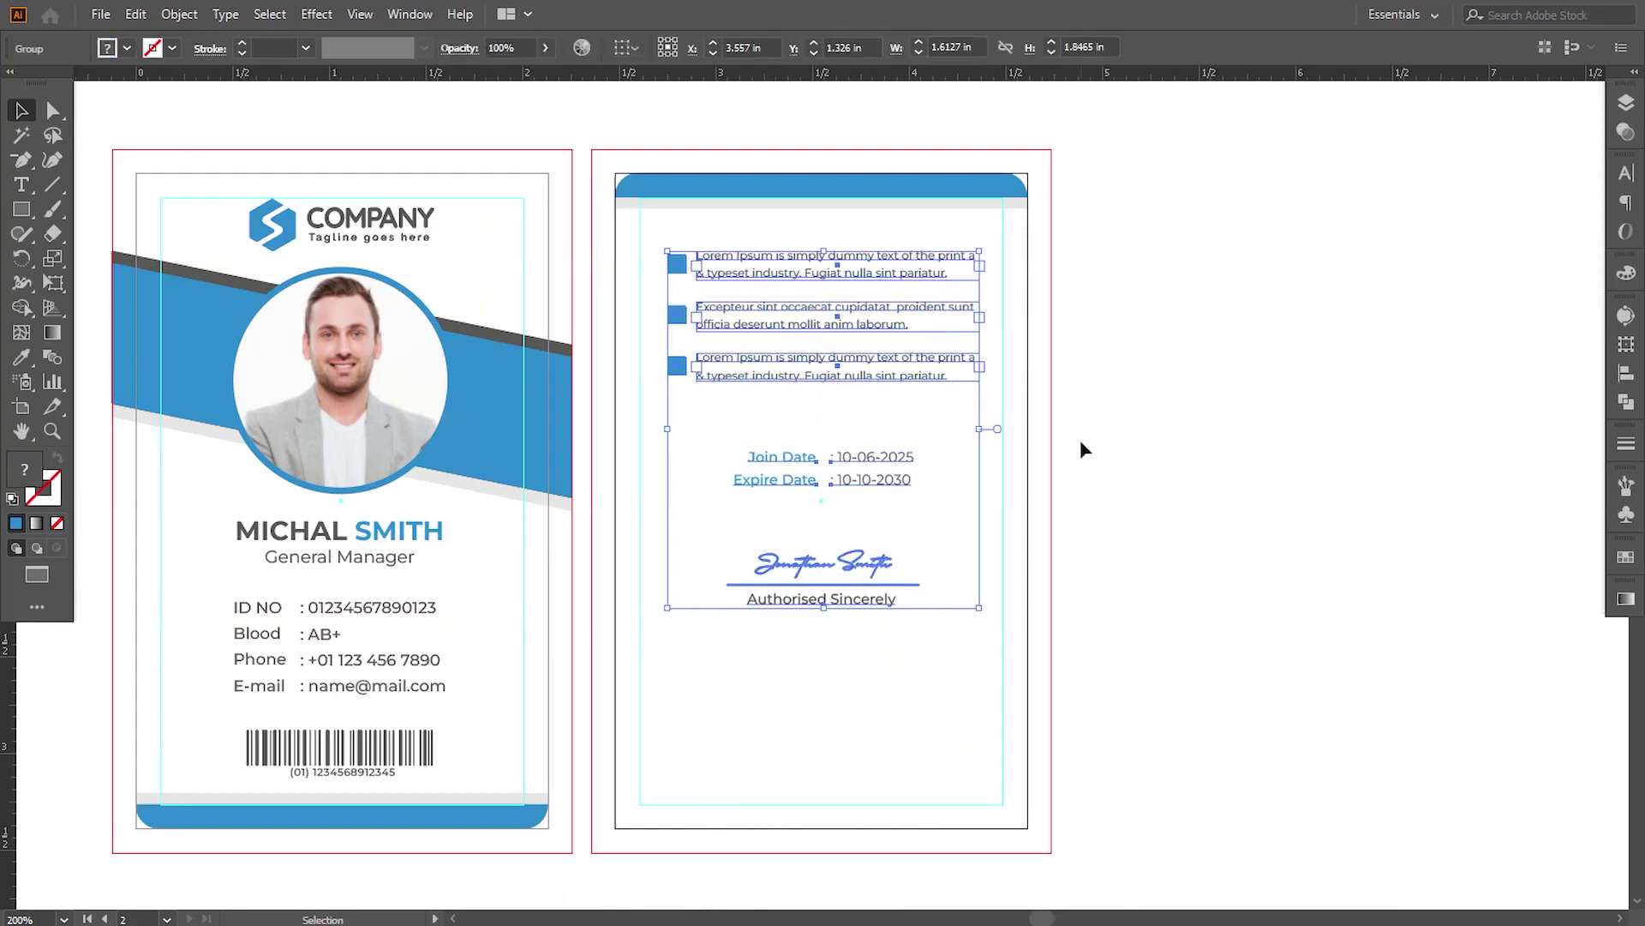
pyautogui.press('Left')
pyautogui.press('Up')
pyautogui.press('Up')
pyautogui.press('Up')
pyautogui.press('Up')
pyautogui.press('Up')
pyautogui.press('Up')
pyautogui.press('Up')
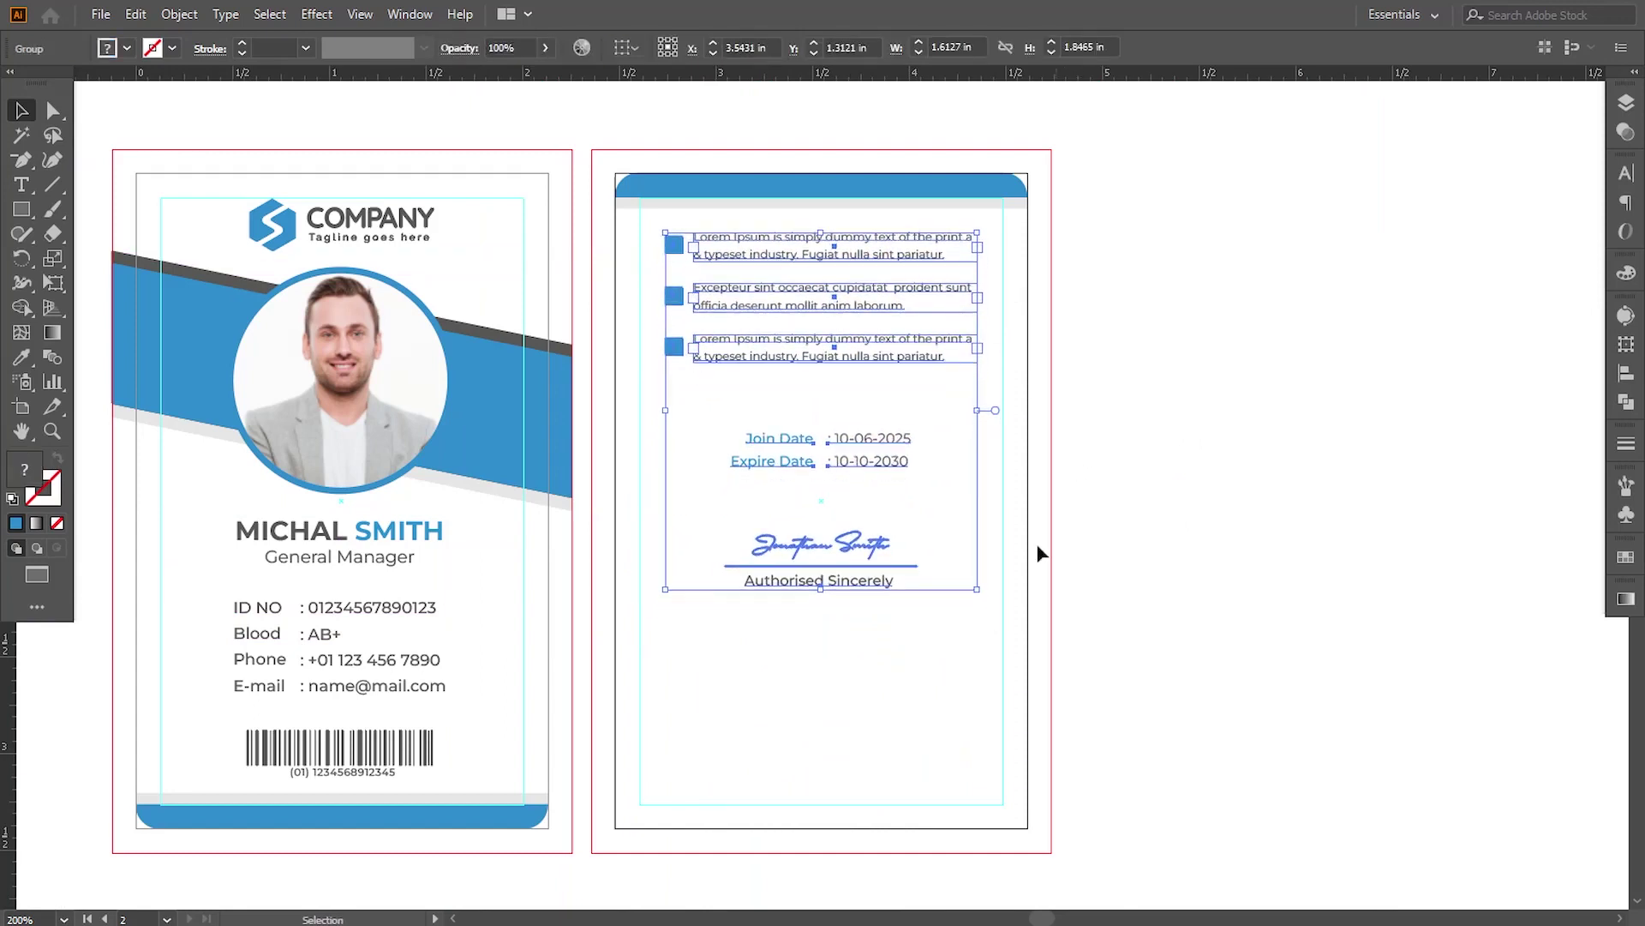
# Enlarge the back card's text group to the safe-area width, about 1.88 in, and shift it down below the gray bar.
pyautogui.moveTo(977, 590); pyautogui.dragTo(1003, 621)
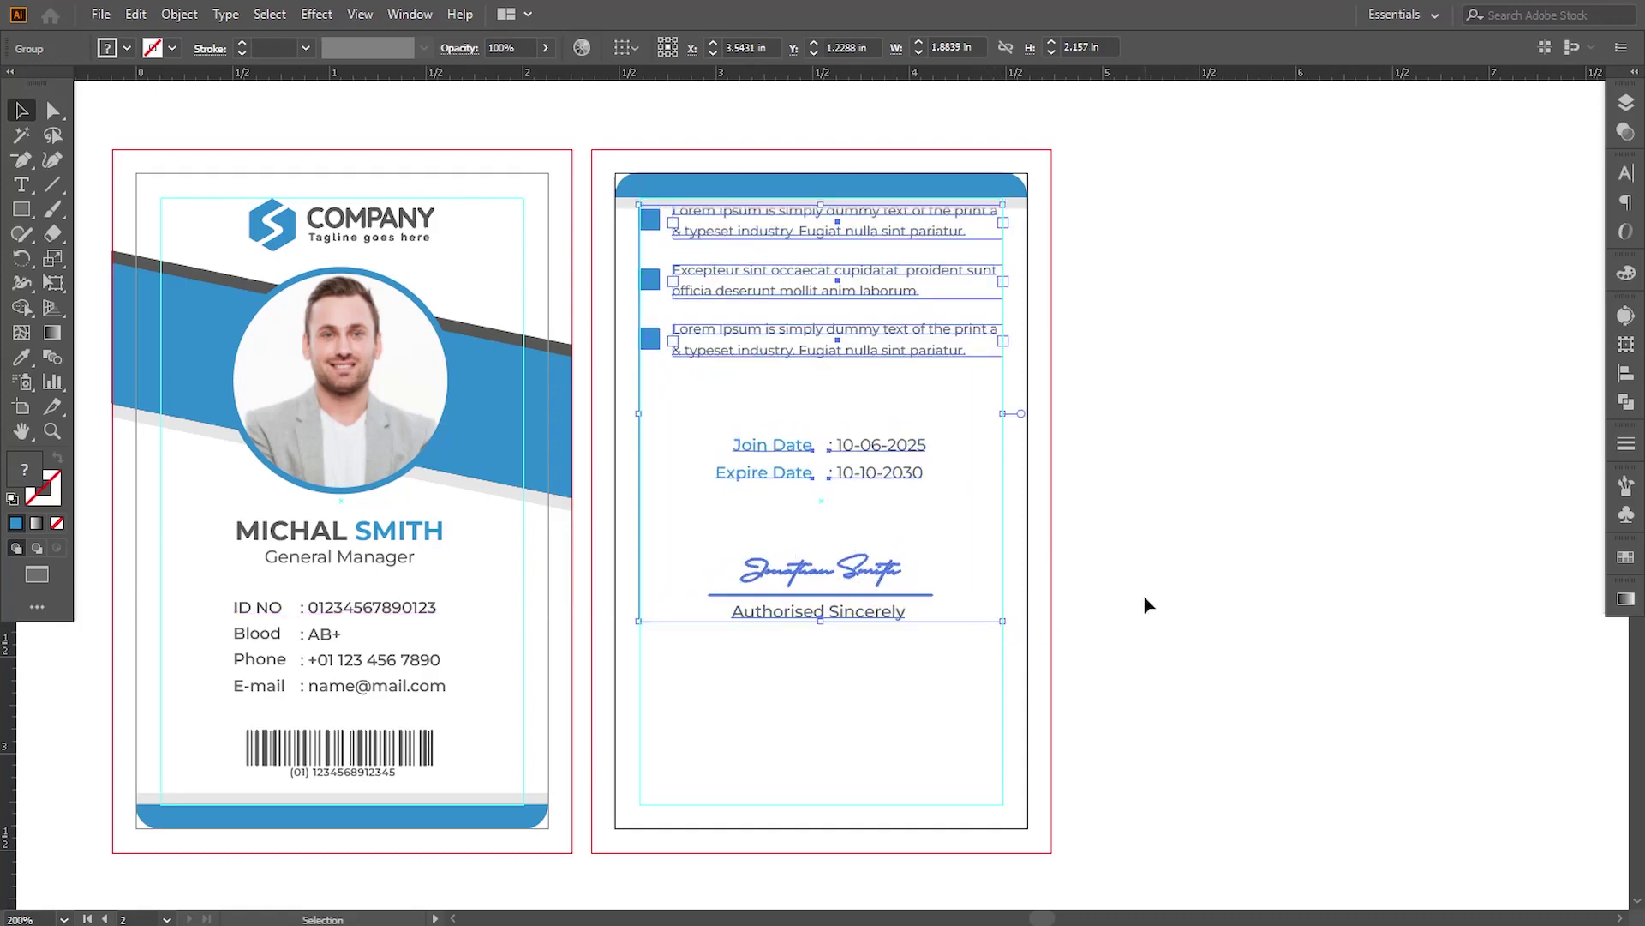
pyautogui.hotkey('shift', 'Down')
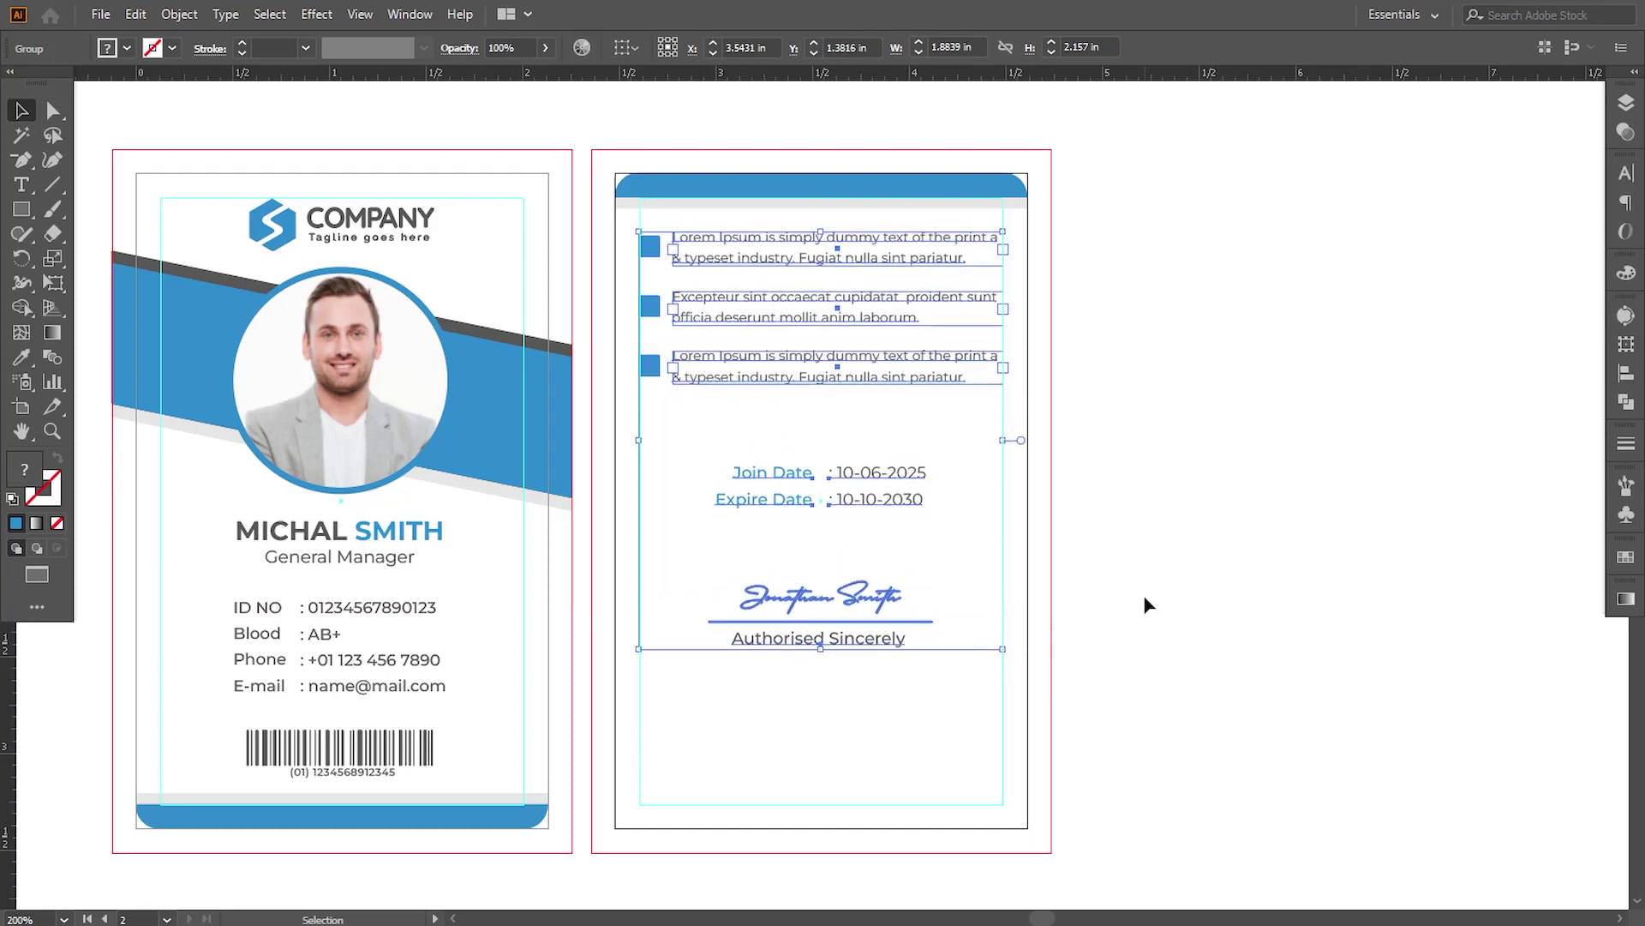
pyautogui.click(1149, 605)
# Draw a blue rectangle 2.38 in wide across the back card's lower bleed area and reduce its height to about 0.83 in.
pyautogui.moveTo(1128, 681); pyautogui.dragTo(1113, 622)
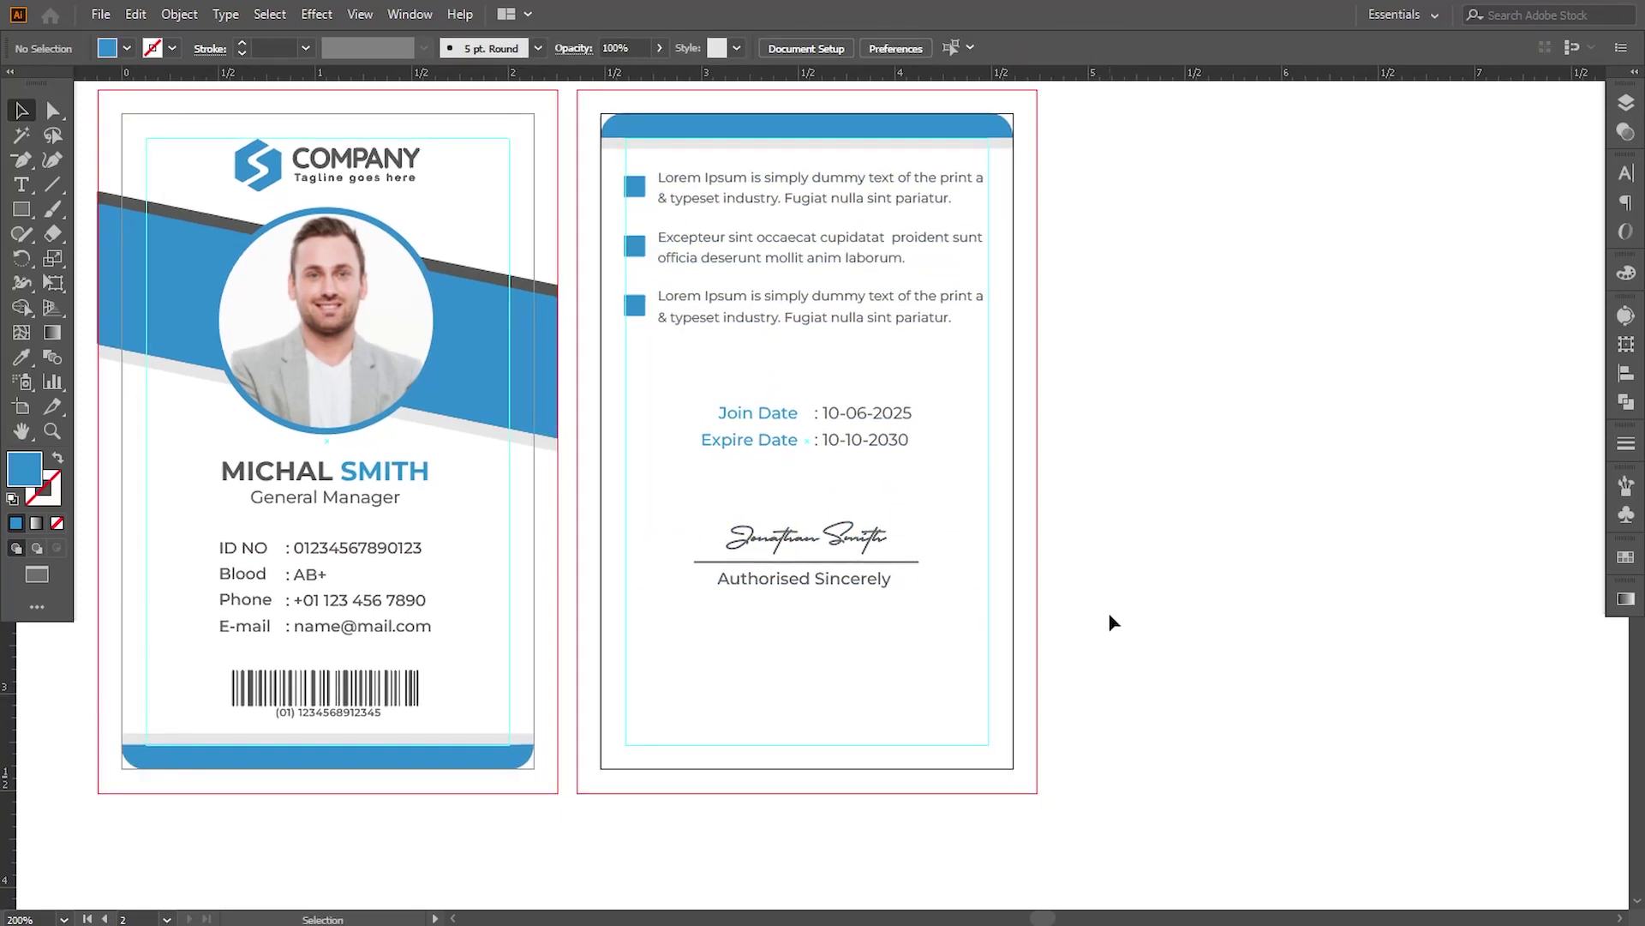
pyautogui.click(23, 166)
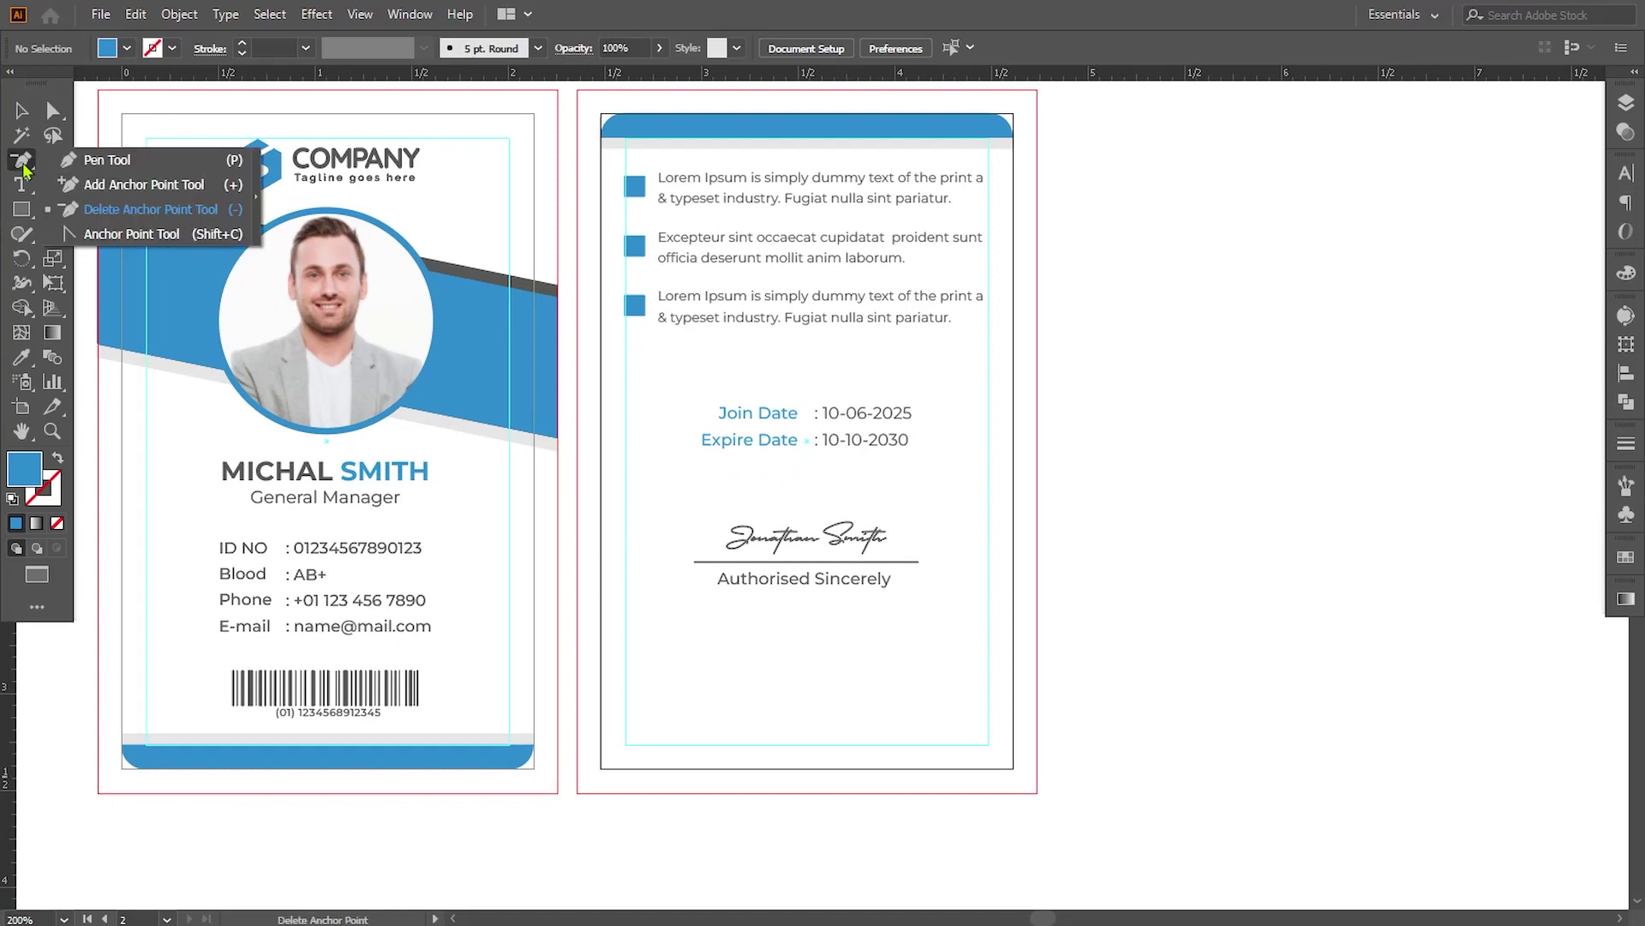
pyautogui.click(22, 209)
pyautogui.click(120, 210)
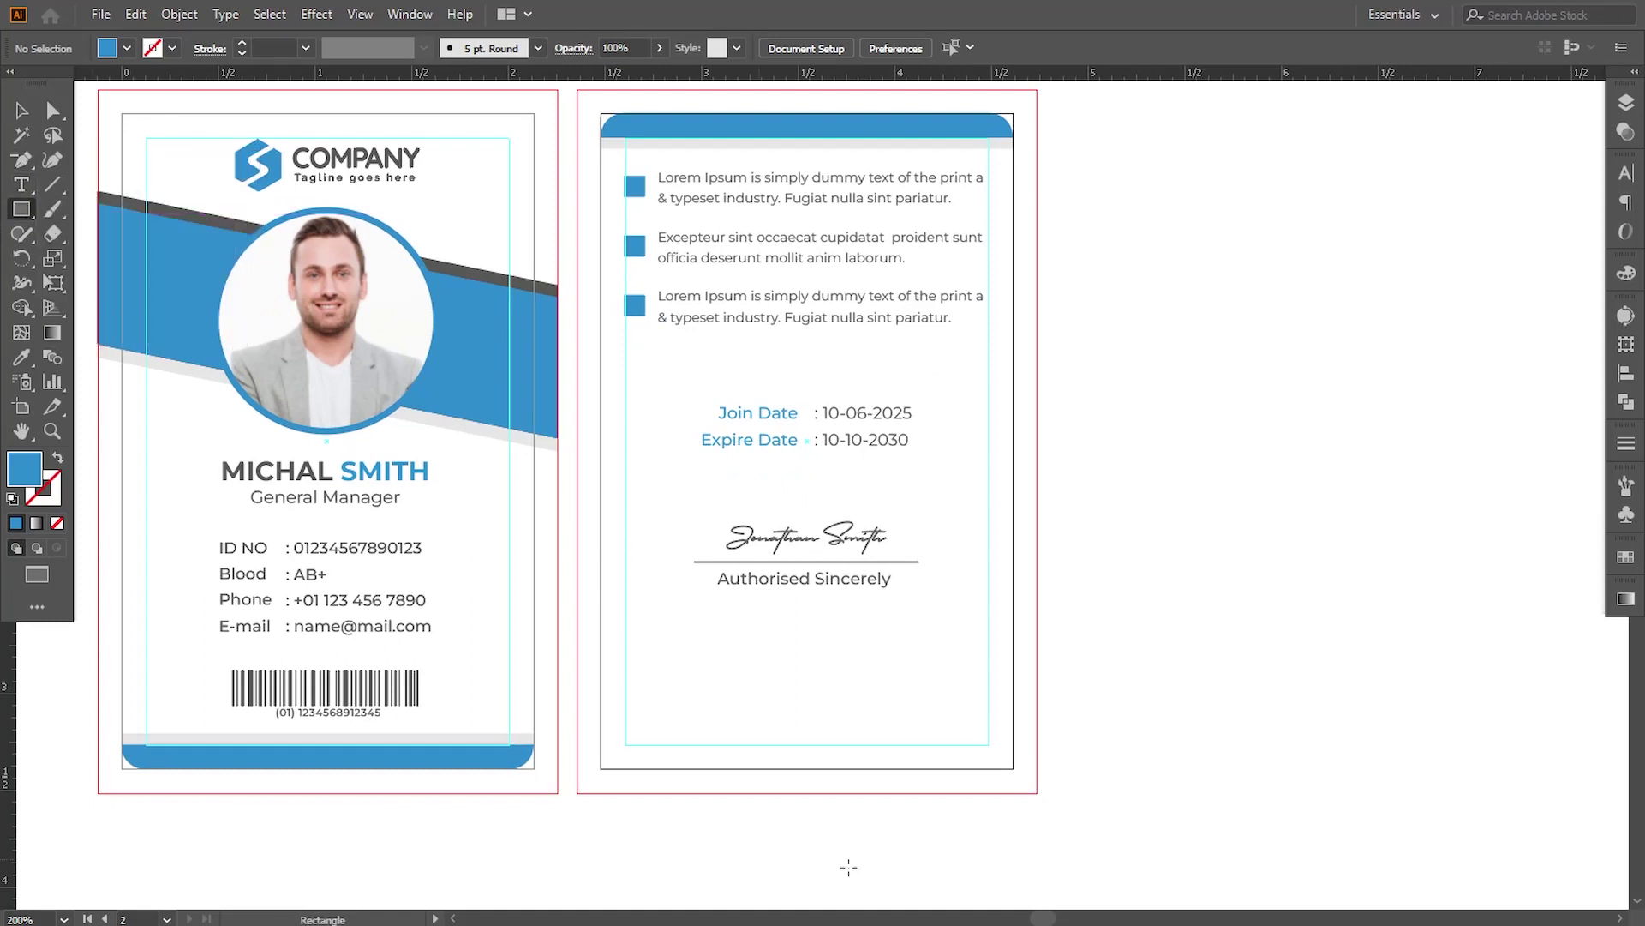
pyautogui.moveTo(577, 613); pyautogui.dragTo(1037, 793)
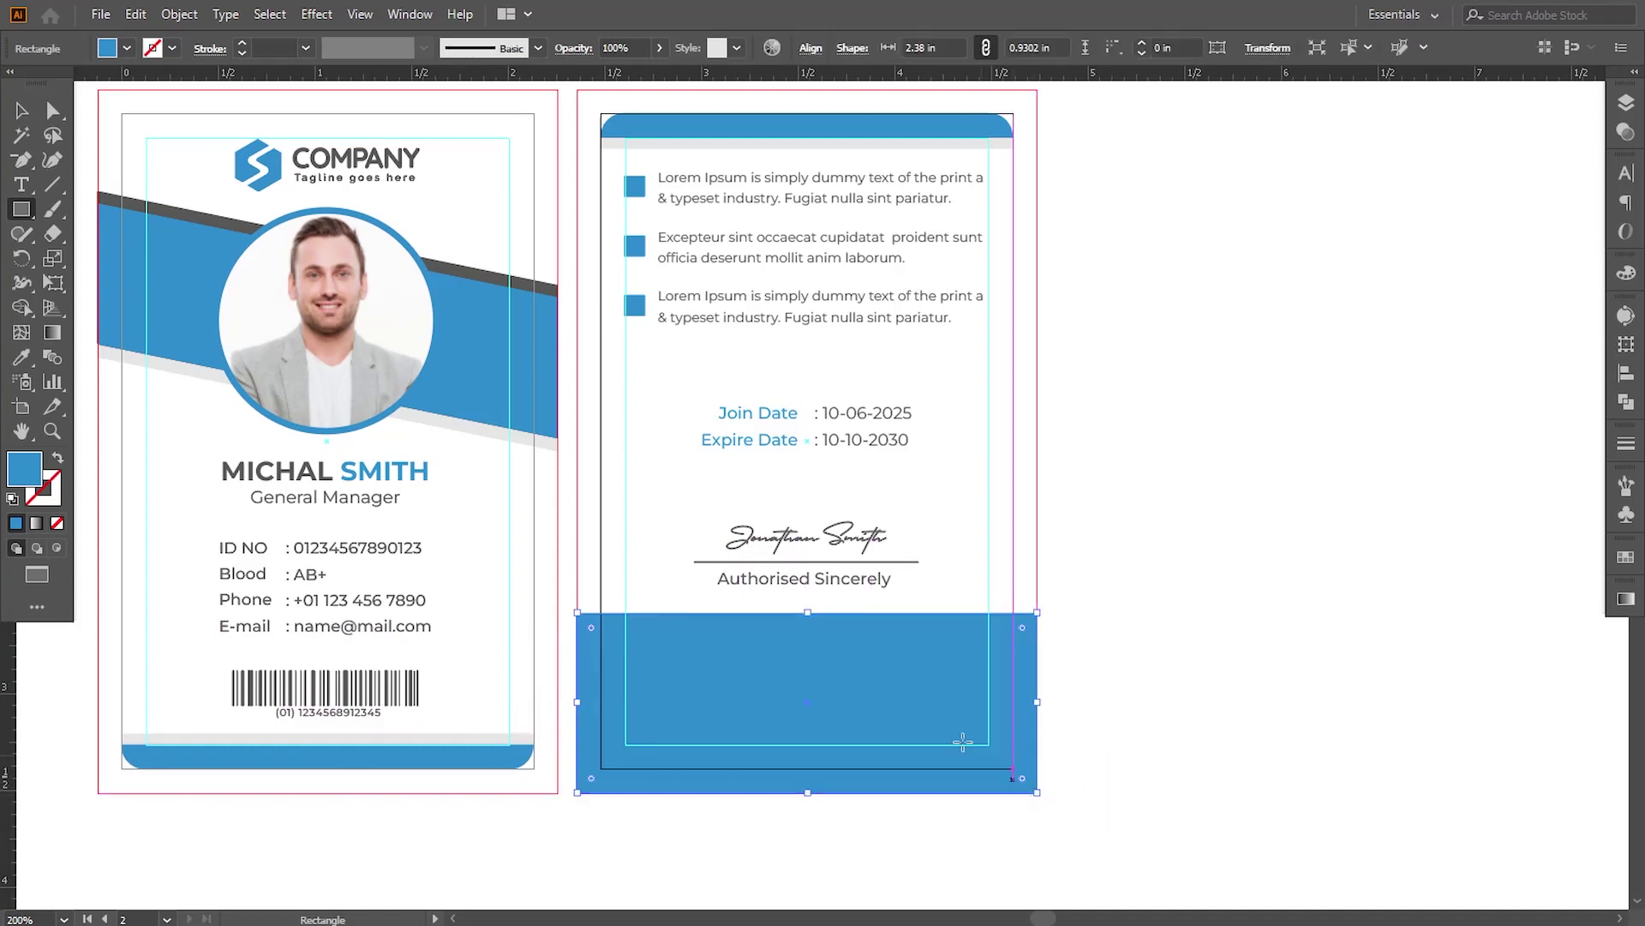
pyautogui.click(21, 111)
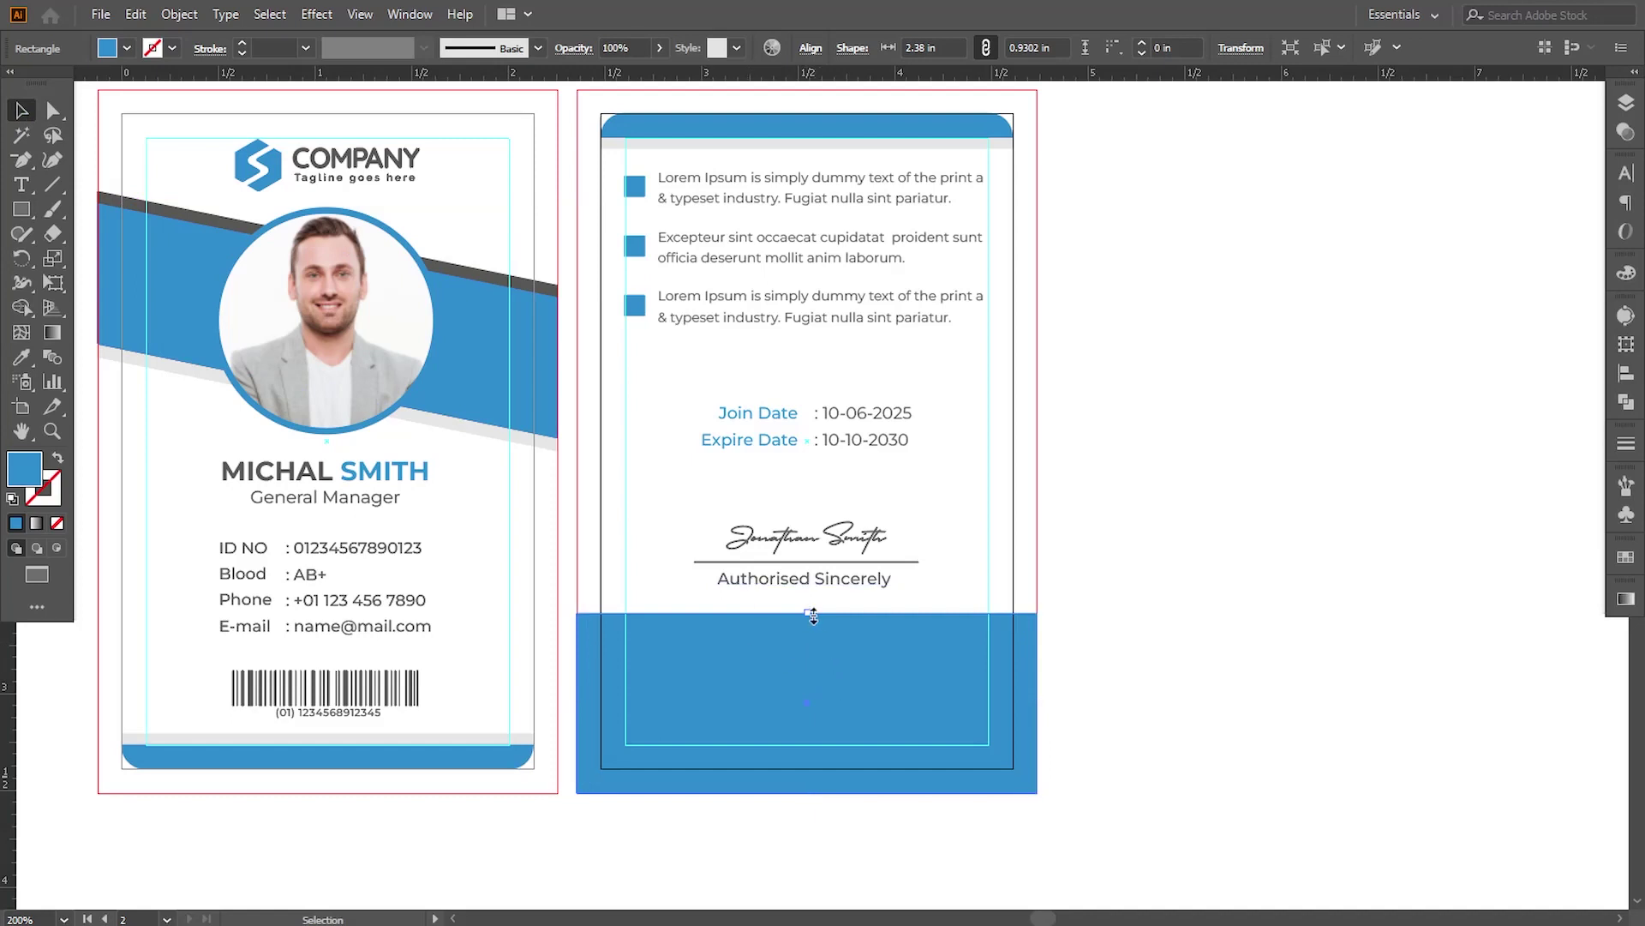
pyautogui.moveTo(812, 616); pyautogui.dragTo(810, 635)
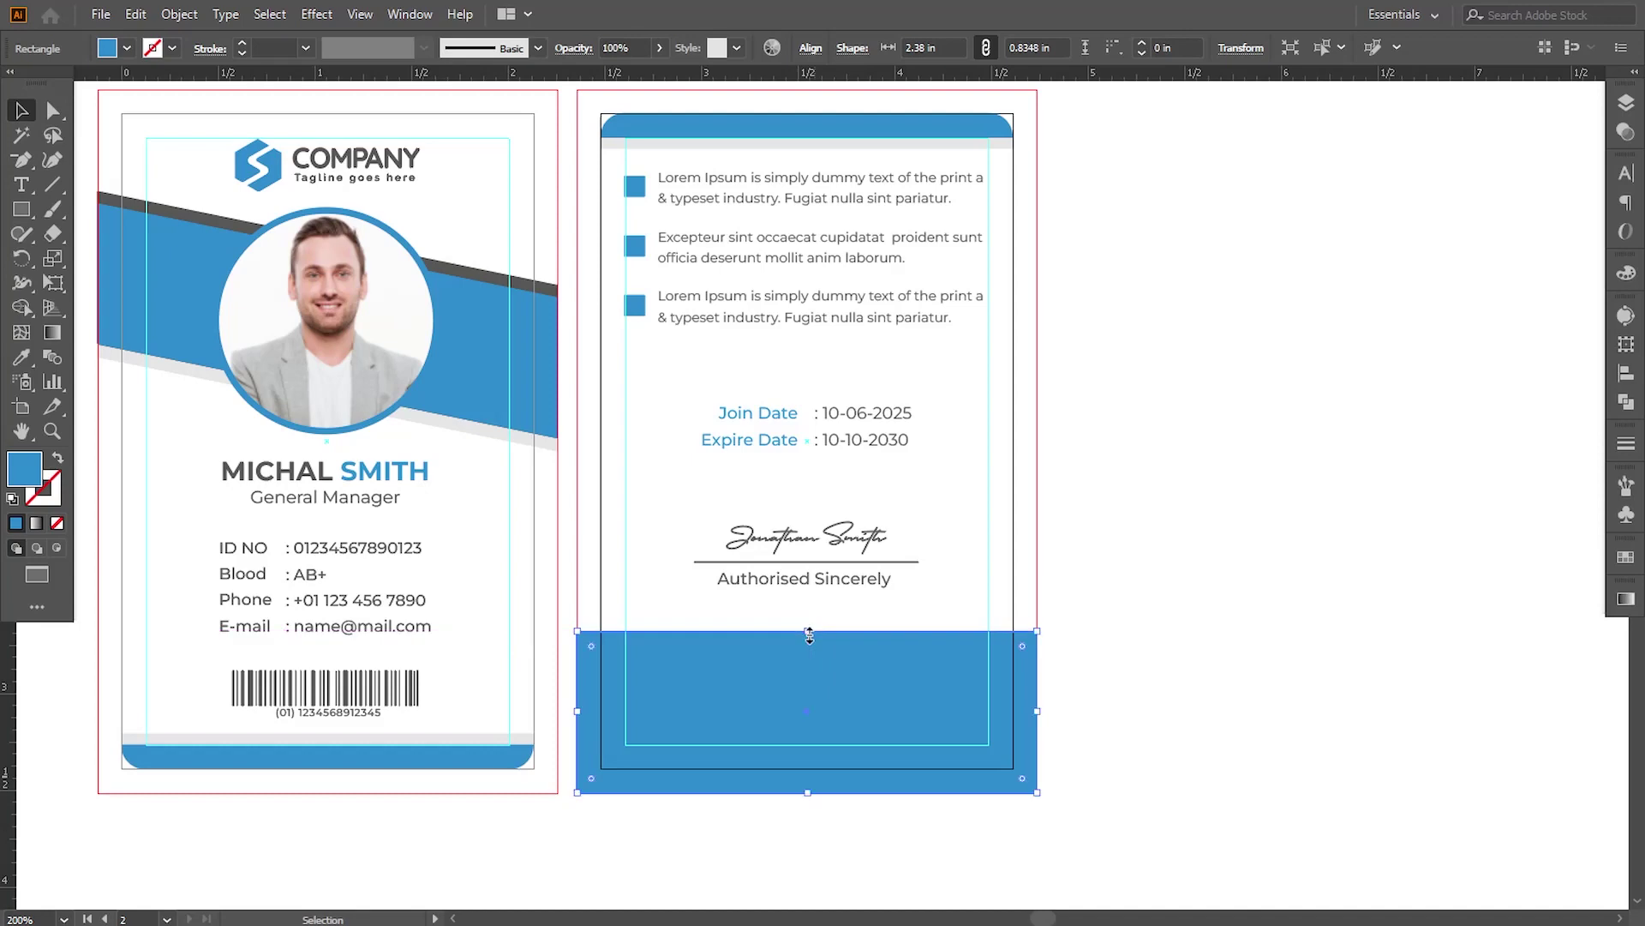
# Paste a copy behind the blue rectangle, extend its top edge to about 0.93 in tall, and fill it with the front stripe's light gray.
pyautogui.click(136, 15)
pyautogui.click(163, 112)
pyautogui.click(136, 15)
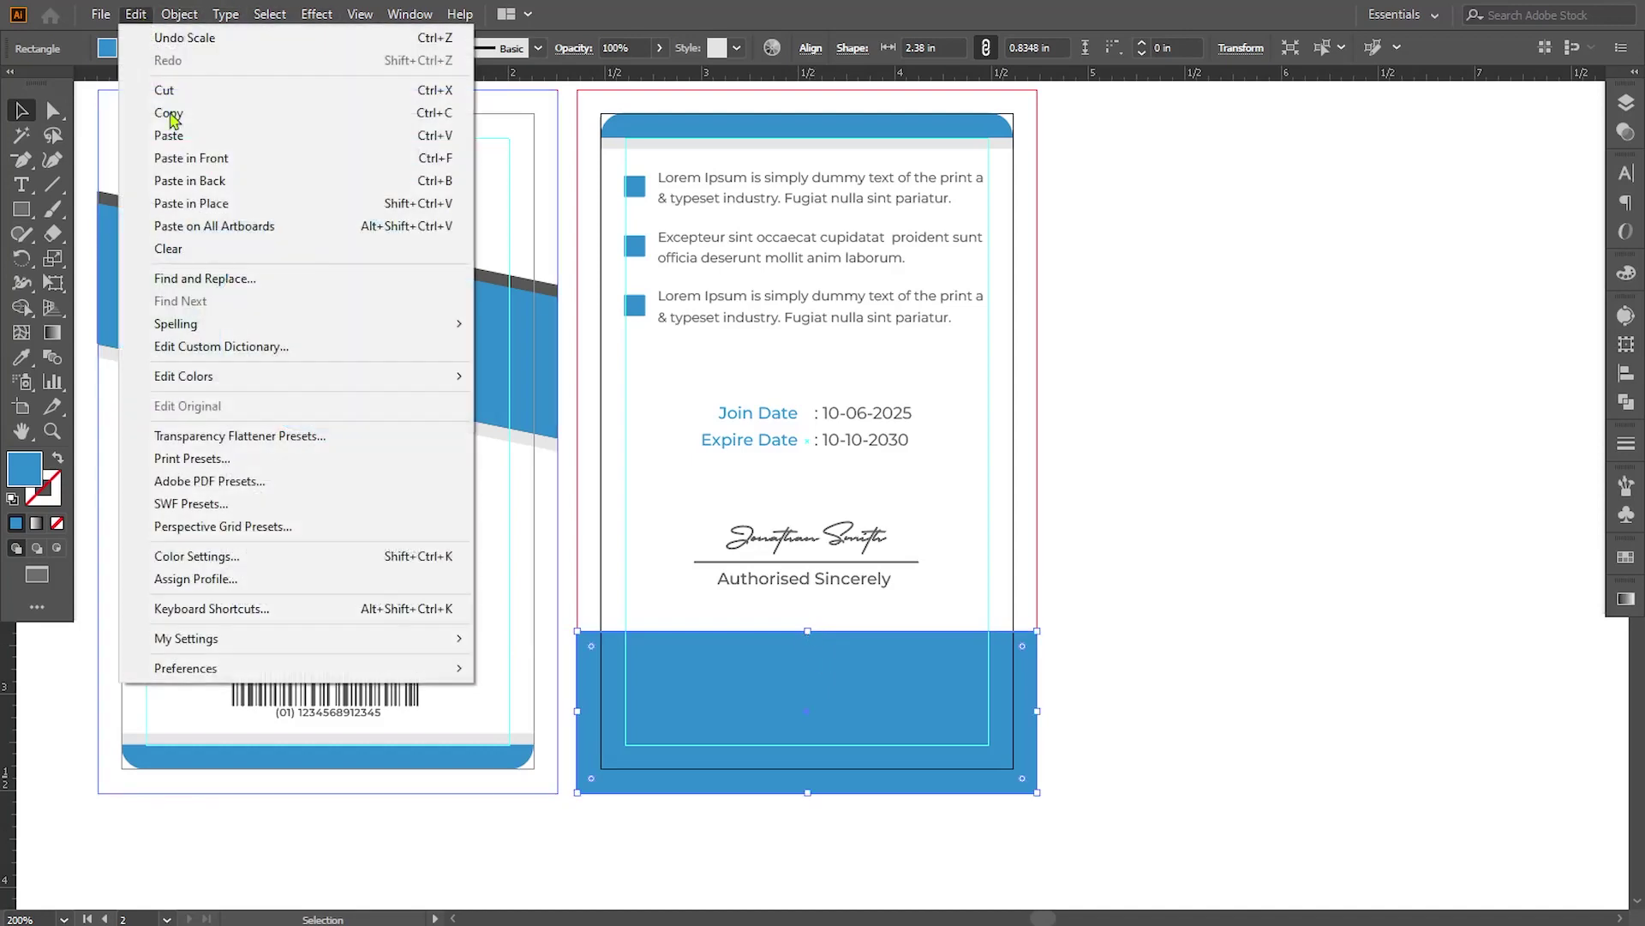
pyautogui.click(187, 181)
pyautogui.moveTo(807, 635); pyautogui.dragTo(807, 612)
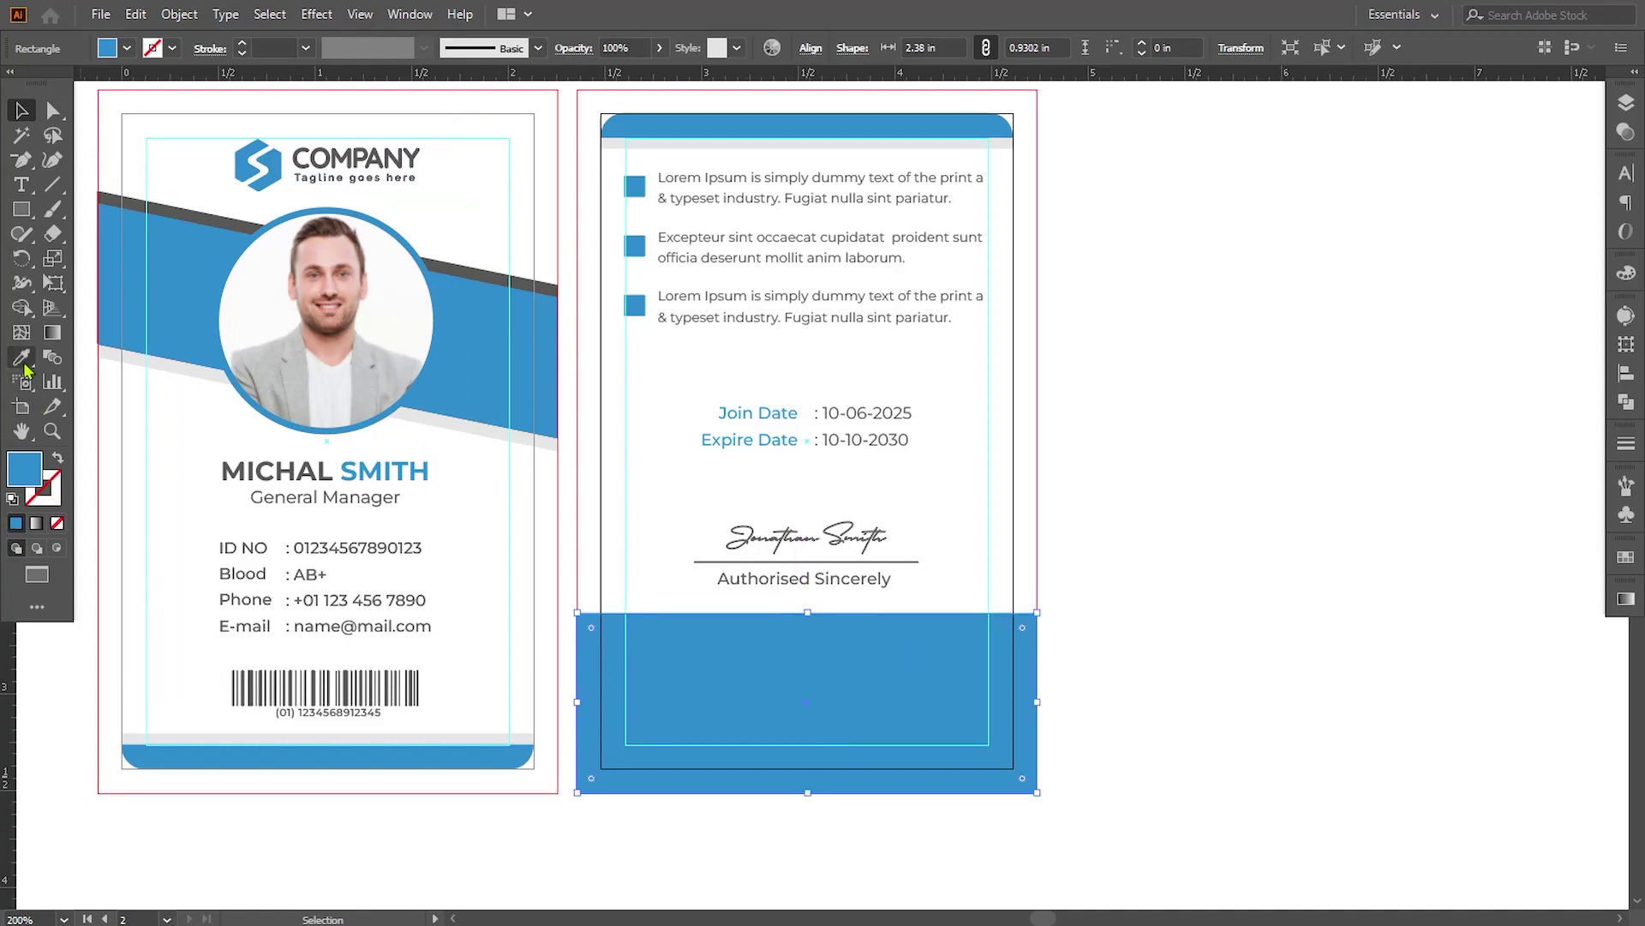
pyautogui.click(22, 359)
pyautogui.click(460, 420)
pyautogui.press('v')
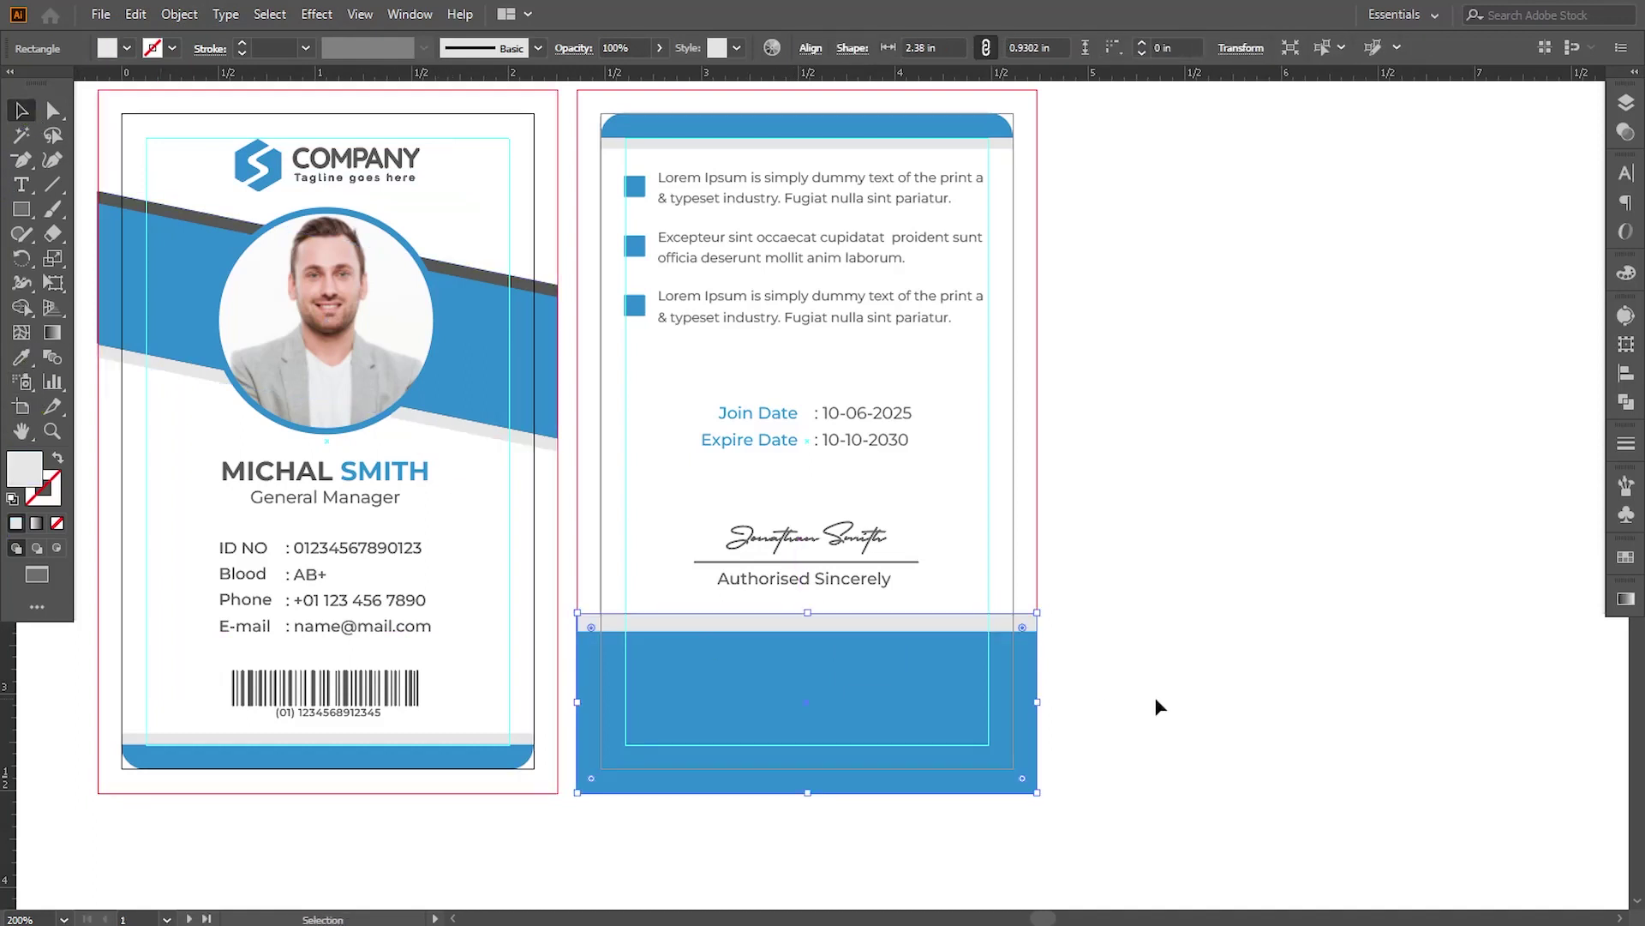
# Paste another copy behind, extend its lower edge to about 1.03 in tall, and fill it with the front stripe's dark gray.
pyautogui.click(805, 683)
pyautogui.click(776, 625)
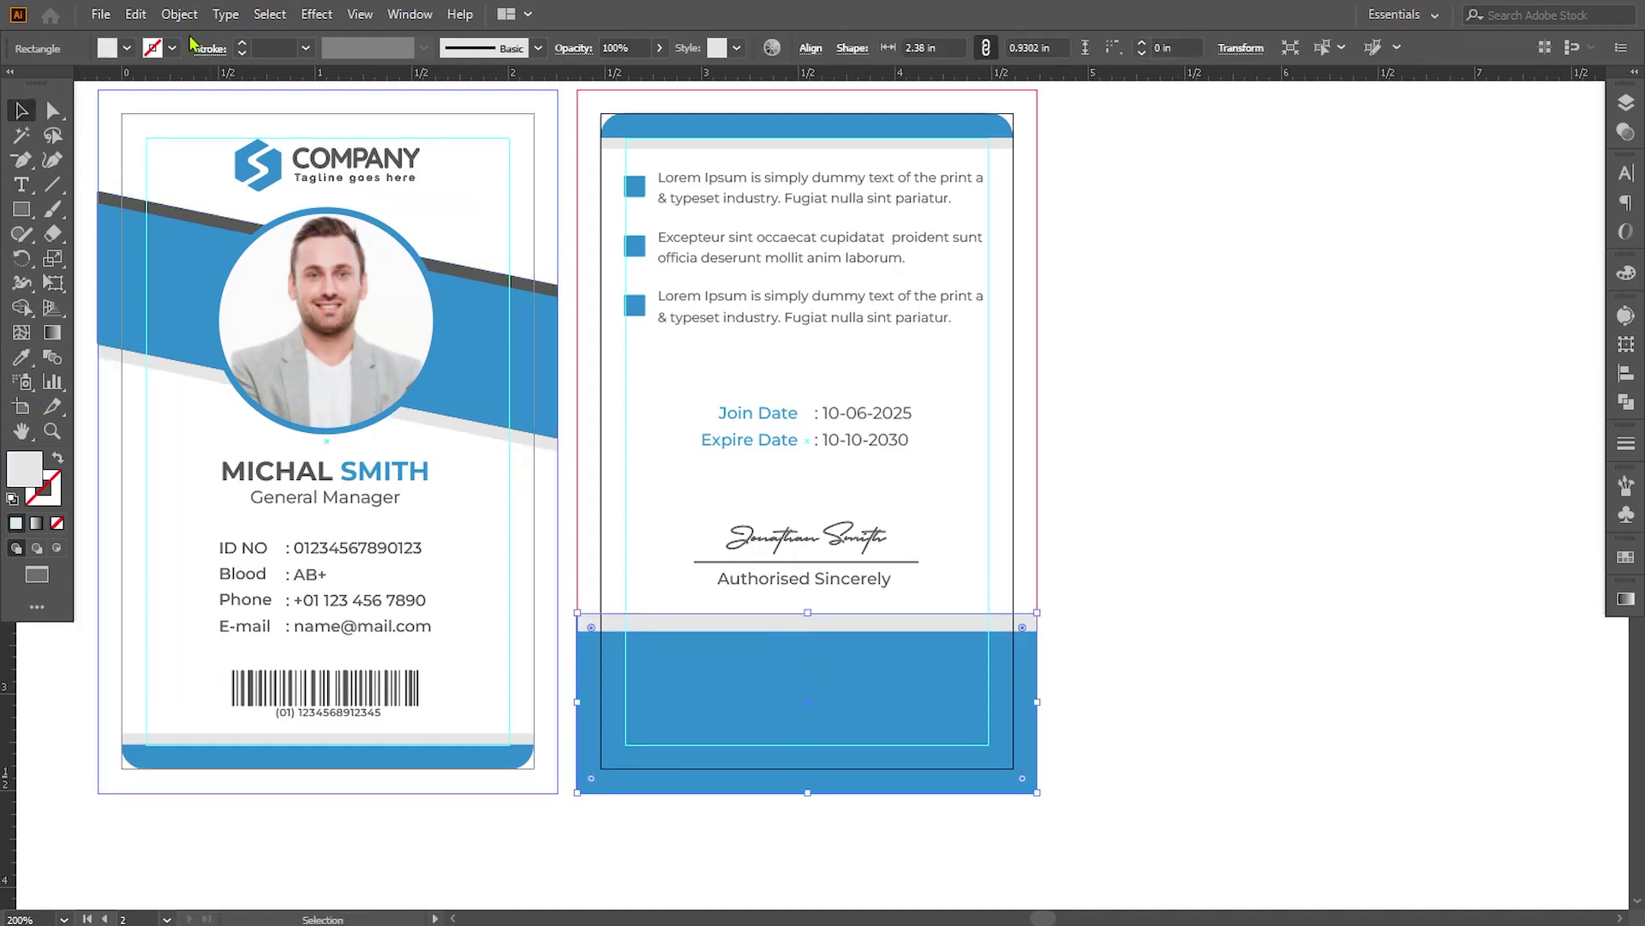
pyautogui.click(136, 14)
pyautogui.click(220, 183)
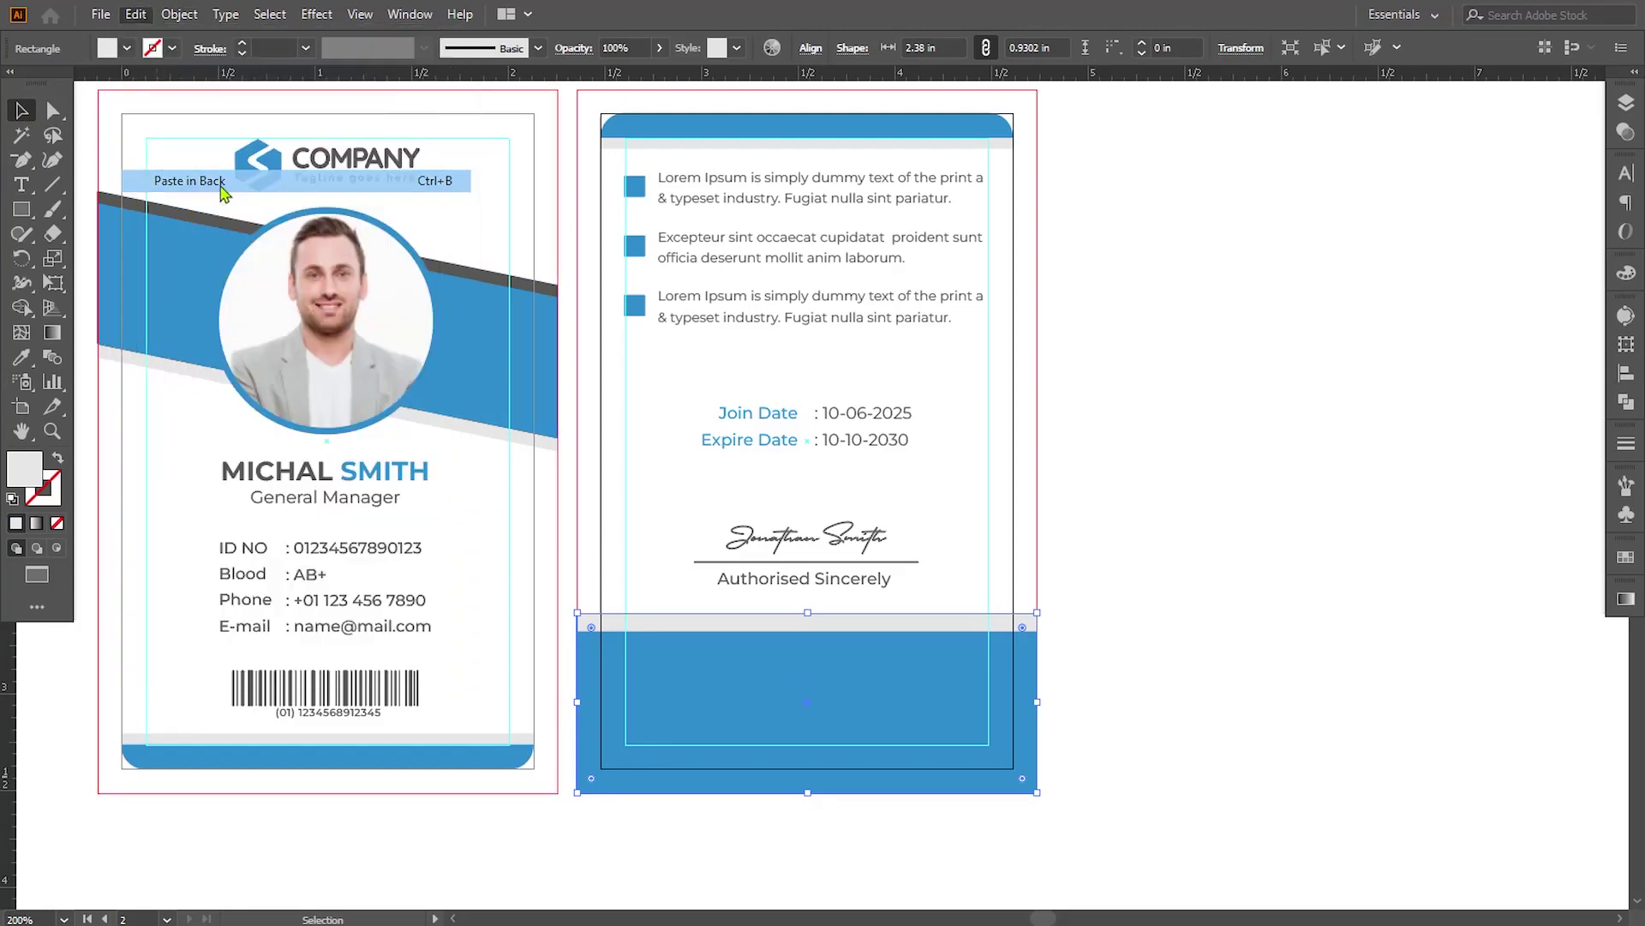
pyautogui.moveTo(807, 796); pyautogui.dragTo(805, 814)
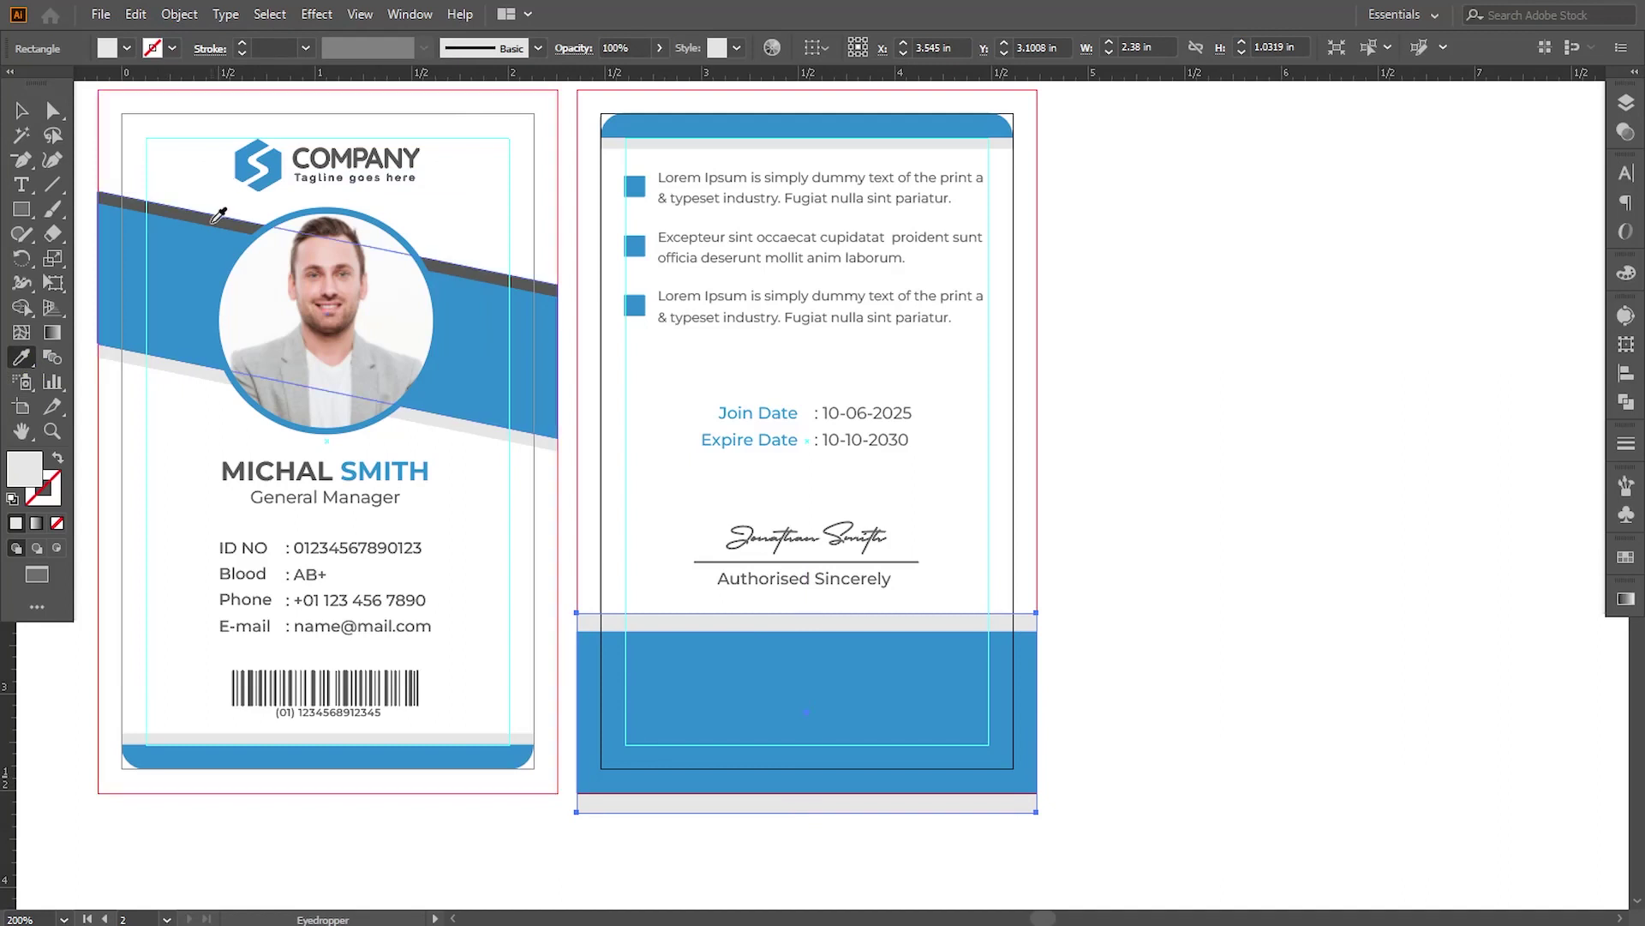
pyautogui.click(227, 216)
pyautogui.click(52, 111)
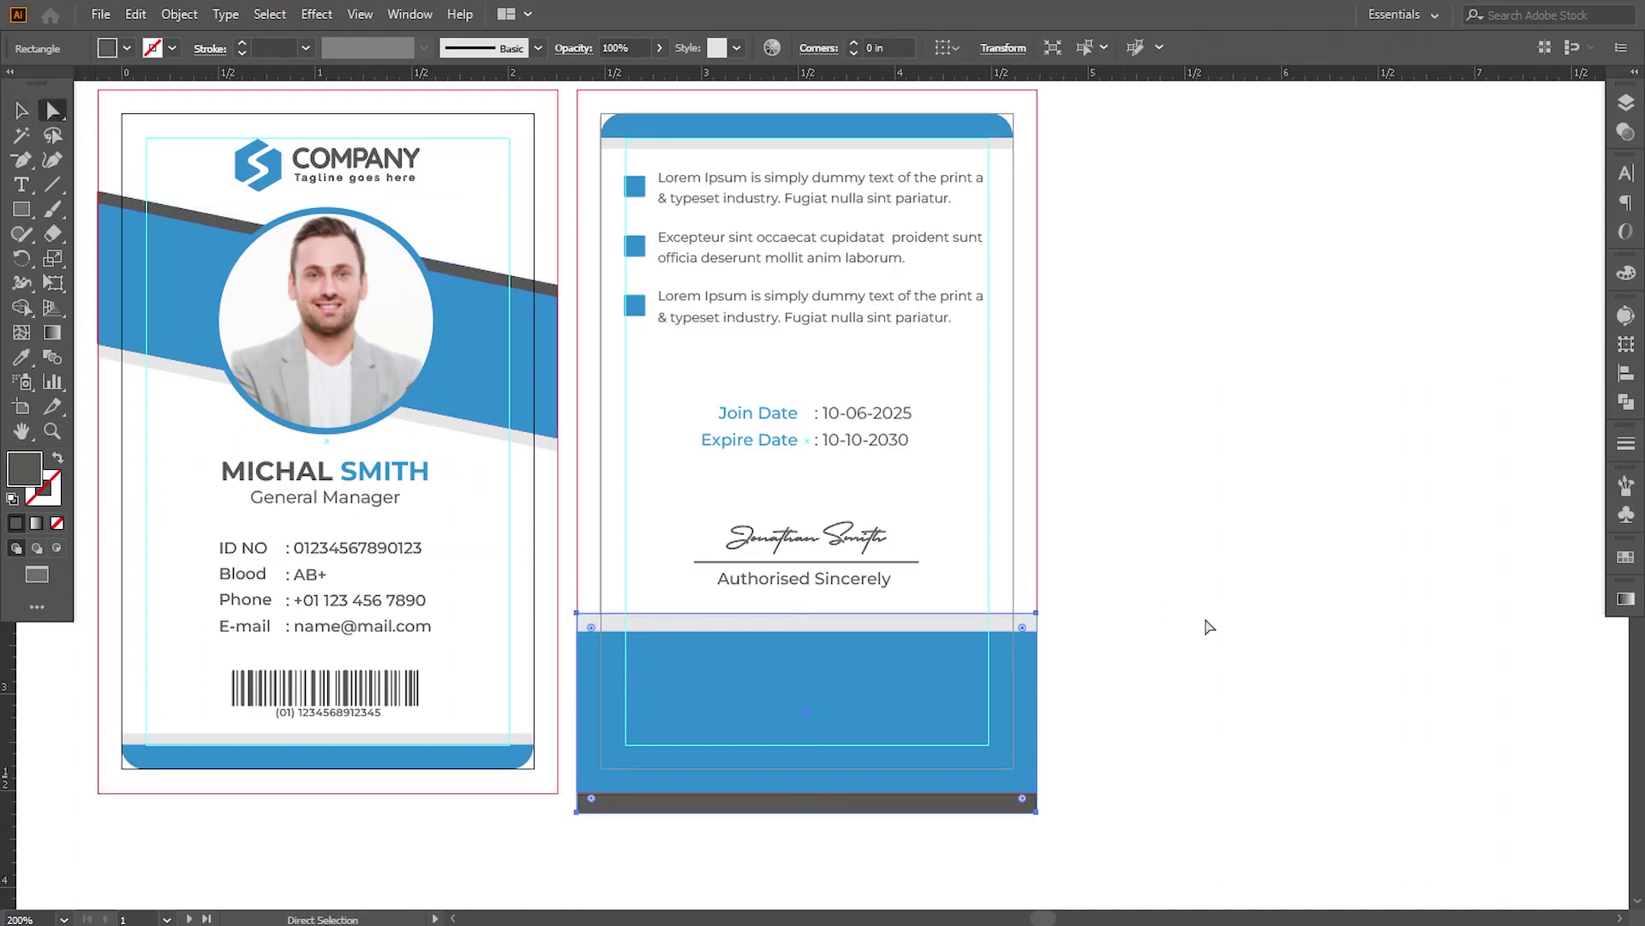
# Slant the three stacked rectangles by lowering all their right-side anchor points until the combined height is about 1.6 in.
pyautogui.click(1046, 629)
pyautogui.moveTo(1083, 576); pyautogui.dragTo(1042, 836)
pyautogui.press('Down')
pyautogui.press('Down')
pyautogui.press('Down')
pyautogui.press('Down')
pyautogui.press('Down')
pyautogui.press('Down')
pyautogui.press('Down')
pyautogui.press('Down')
pyautogui.press('Down')
pyautogui.press('Down')
pyautogui.press('Down')
pyautogui.press('Down')
pyautogui.press('Down')
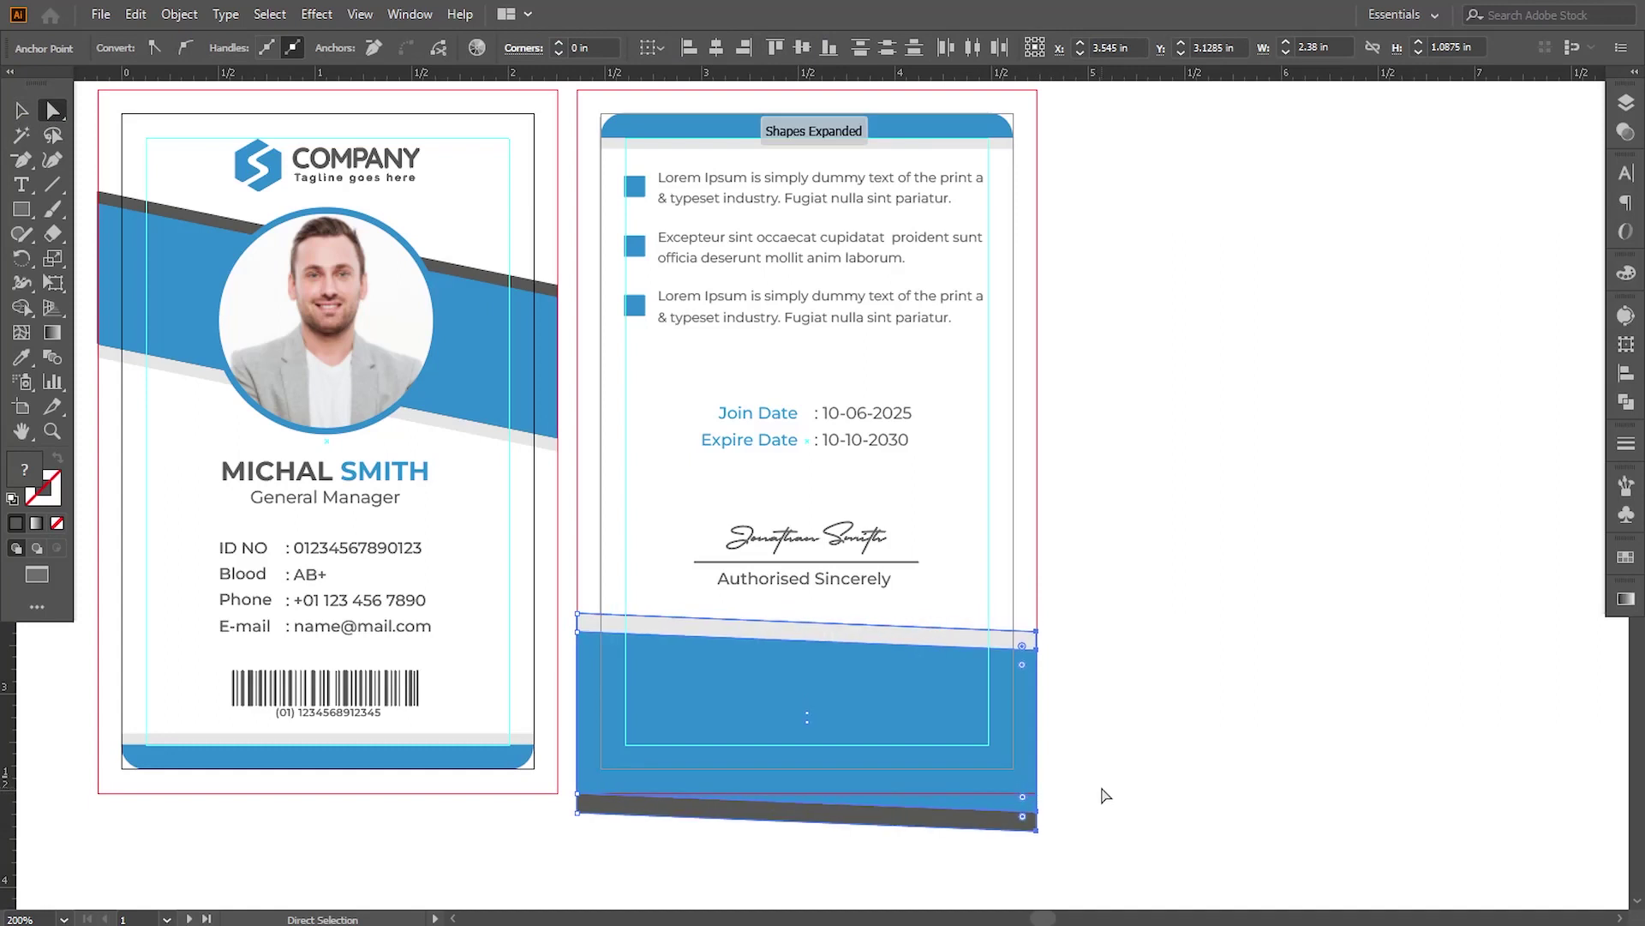
pyautogui.press('Down')
pyautogui.press('Down')
pyautogui.press('Down')
pyautogui.press('Down')
pyautogui.press('Down')
pyautogui.press('Down')
pyautogui.press('Down')
pyautogui.press('Down')
pyautogui.press('Down')
pyautogui.press('Down')
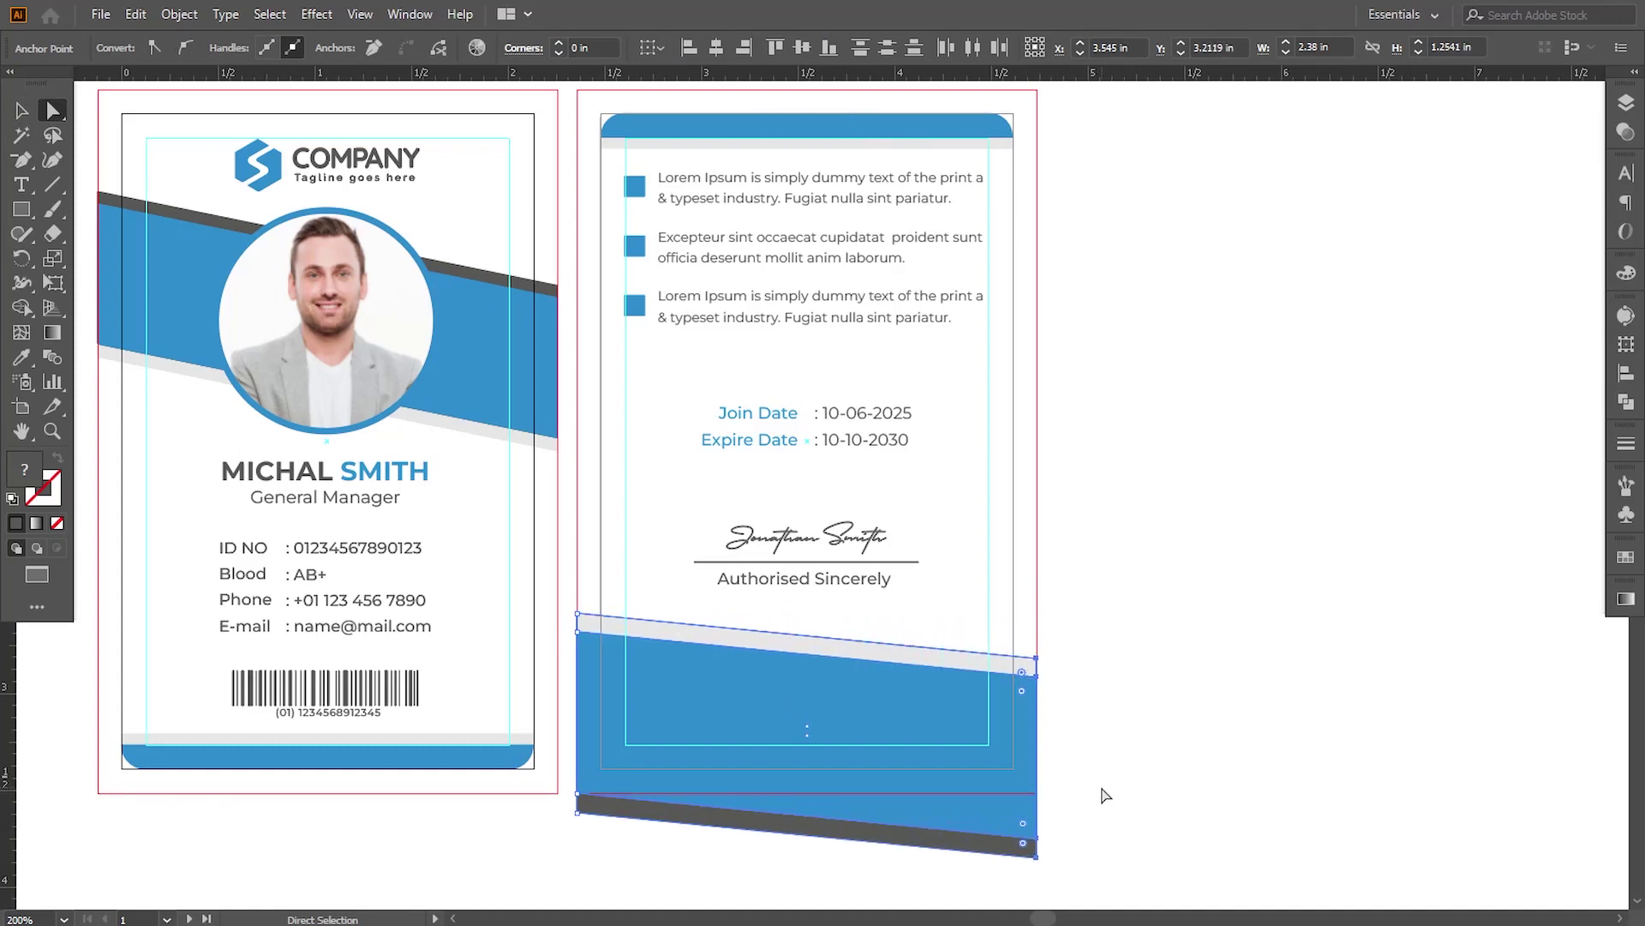
pyautogui.press('Down')
pyautogui.press('Down')
pyautogui.press('Down')
pyautogui.press('Down')
pyautogui.press('Down')
pyautogui.press('Down')
pyautogui.press('Down')
pyautogui.press('Down')
pyautogui.press('Down')
pyautogui.press('Down')
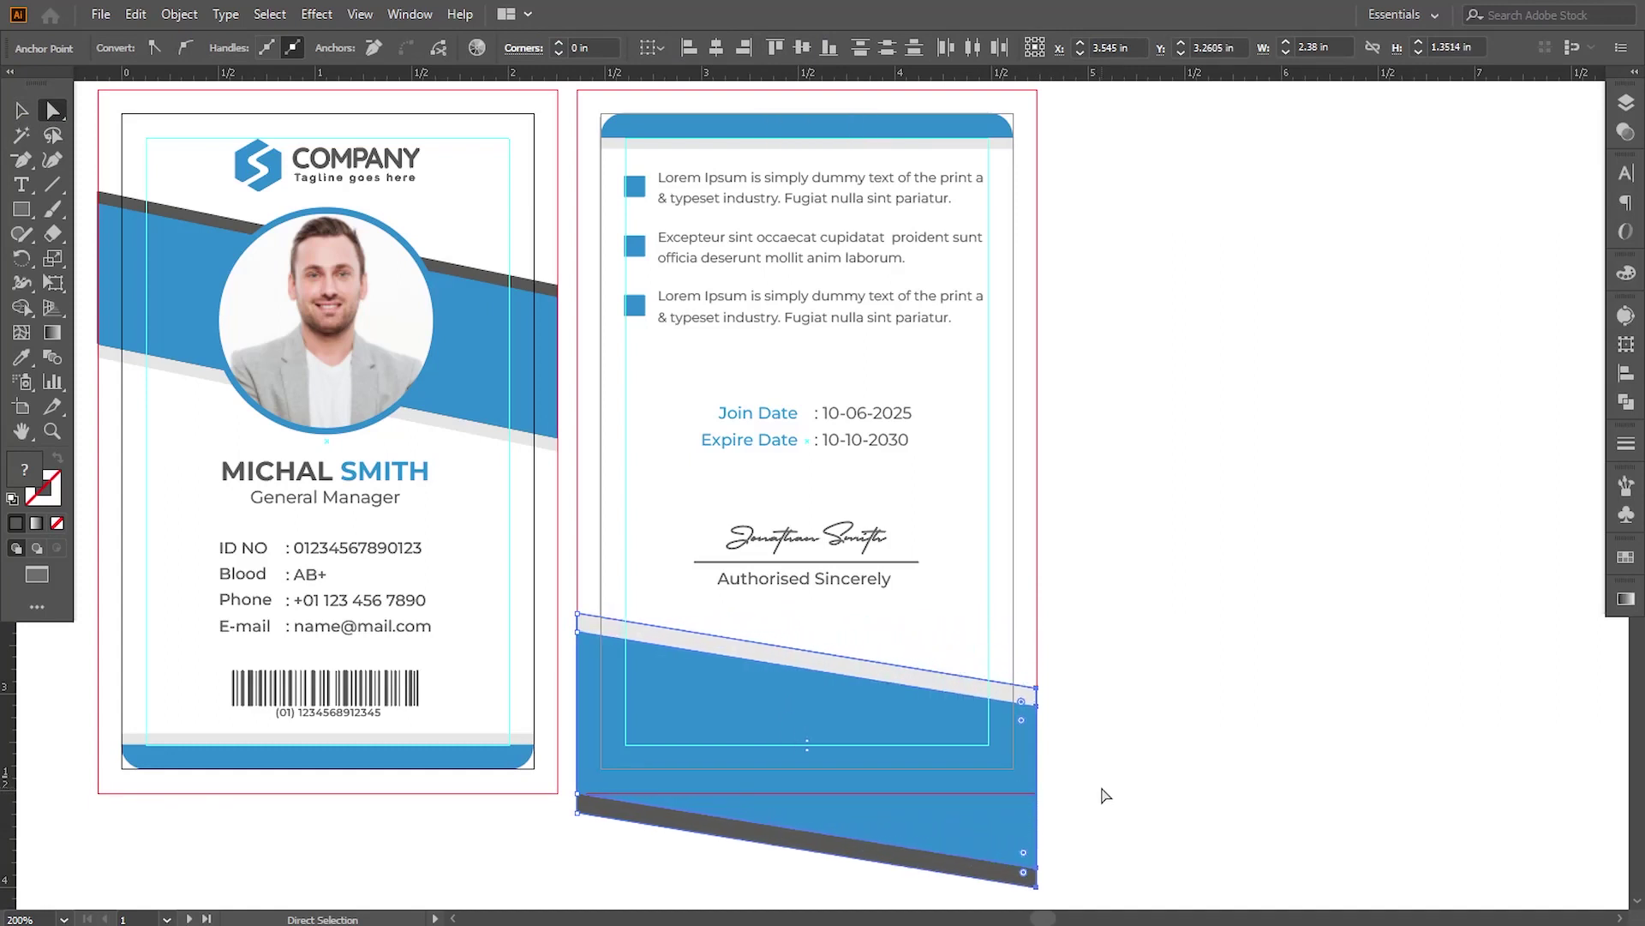
pyautogui.press('Down')
pyautogui.press('Down')
pyautogui.press('Down')
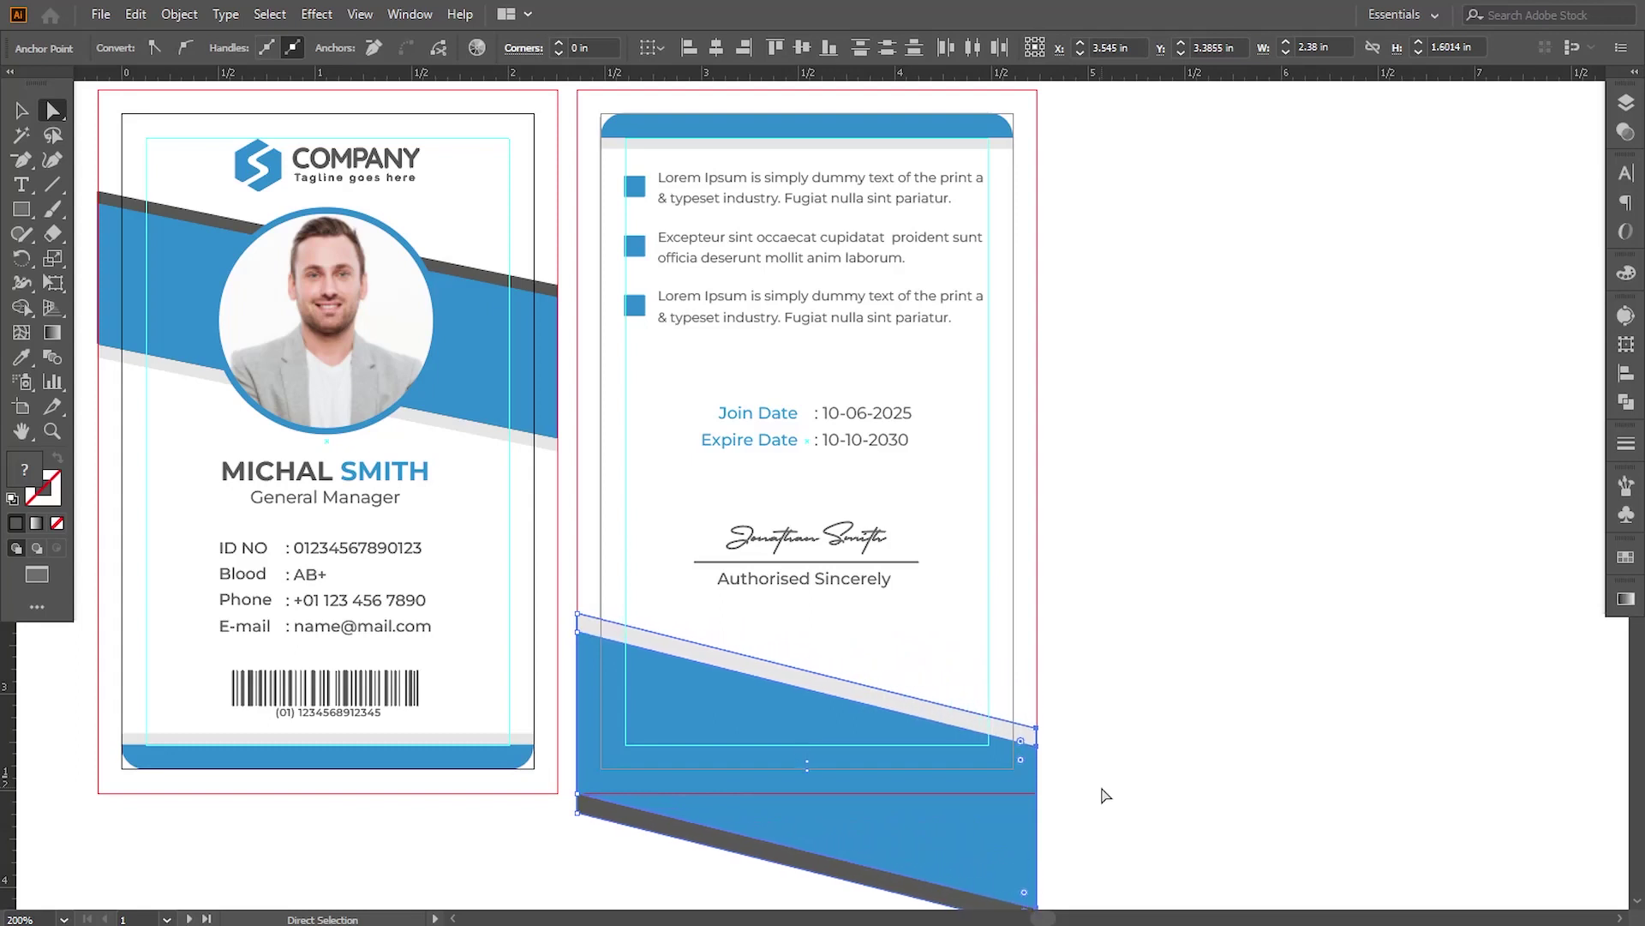
pyautogui.click(1106, 795)
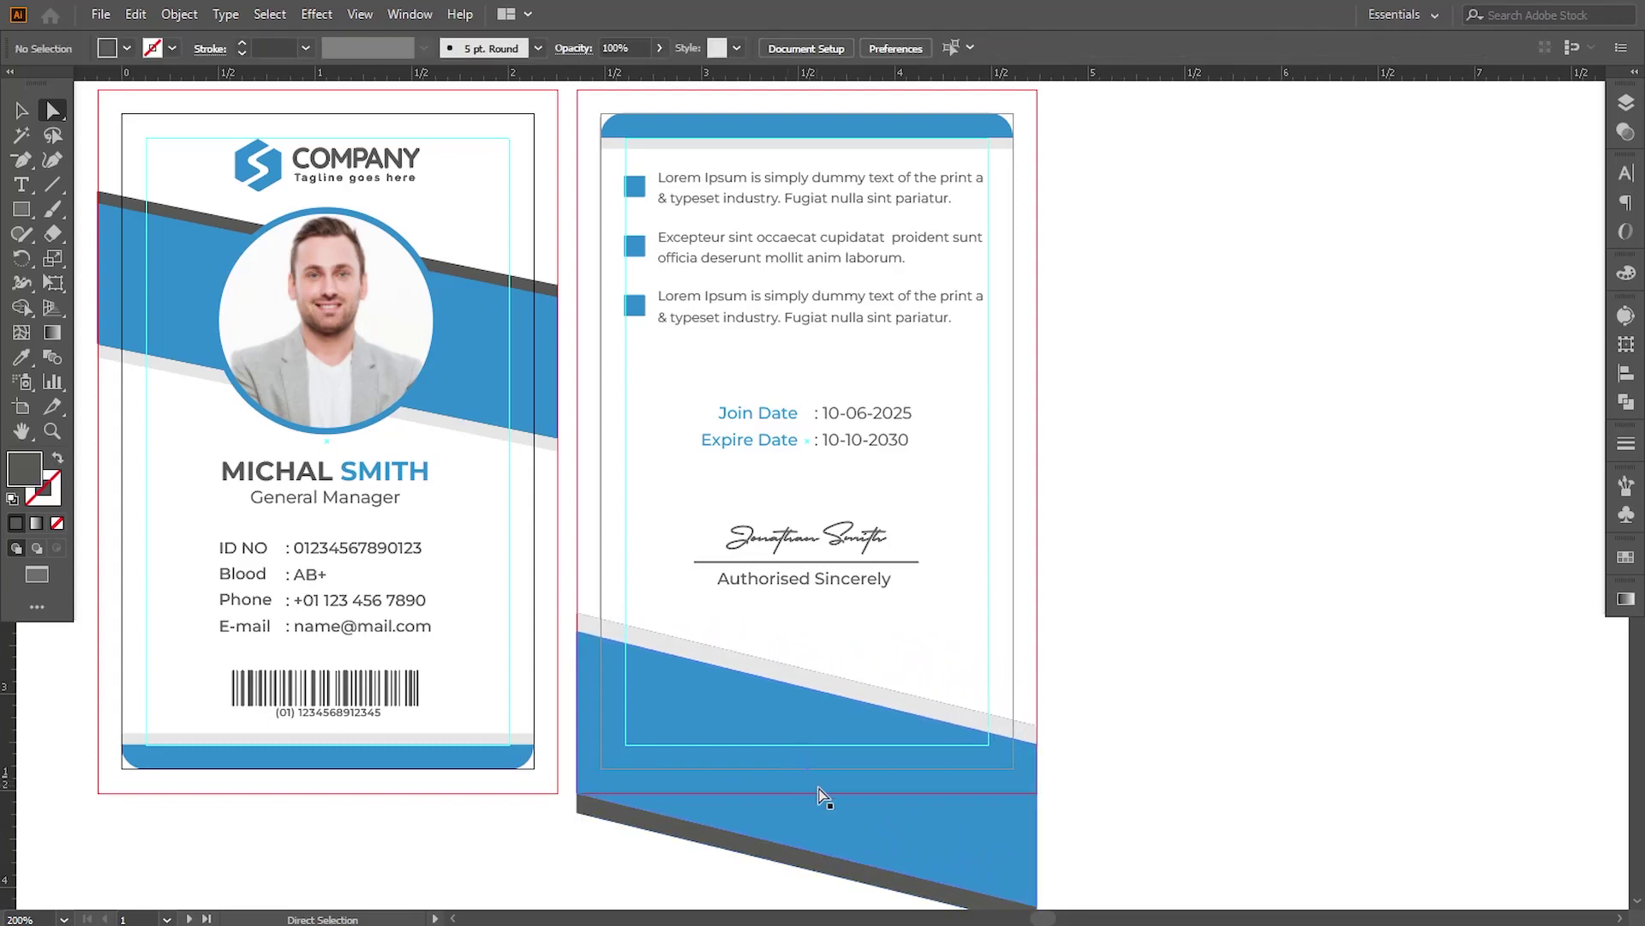
# Raise the right-side anchor points of the three slanted shapes slightly to make the slope gentler.
pyautogui.moveTo(865, 805); pyautogui.dragTo(877, 779)
pyautogui.moveTo(1139, 658); pyautogui.dragTo(1057, 896)
pyautogui.press('Up')
pyautogui.press('Up')
pyautogui.press('Up')
pyautogui.press('Up')
pyautogui.click(1182, 793)
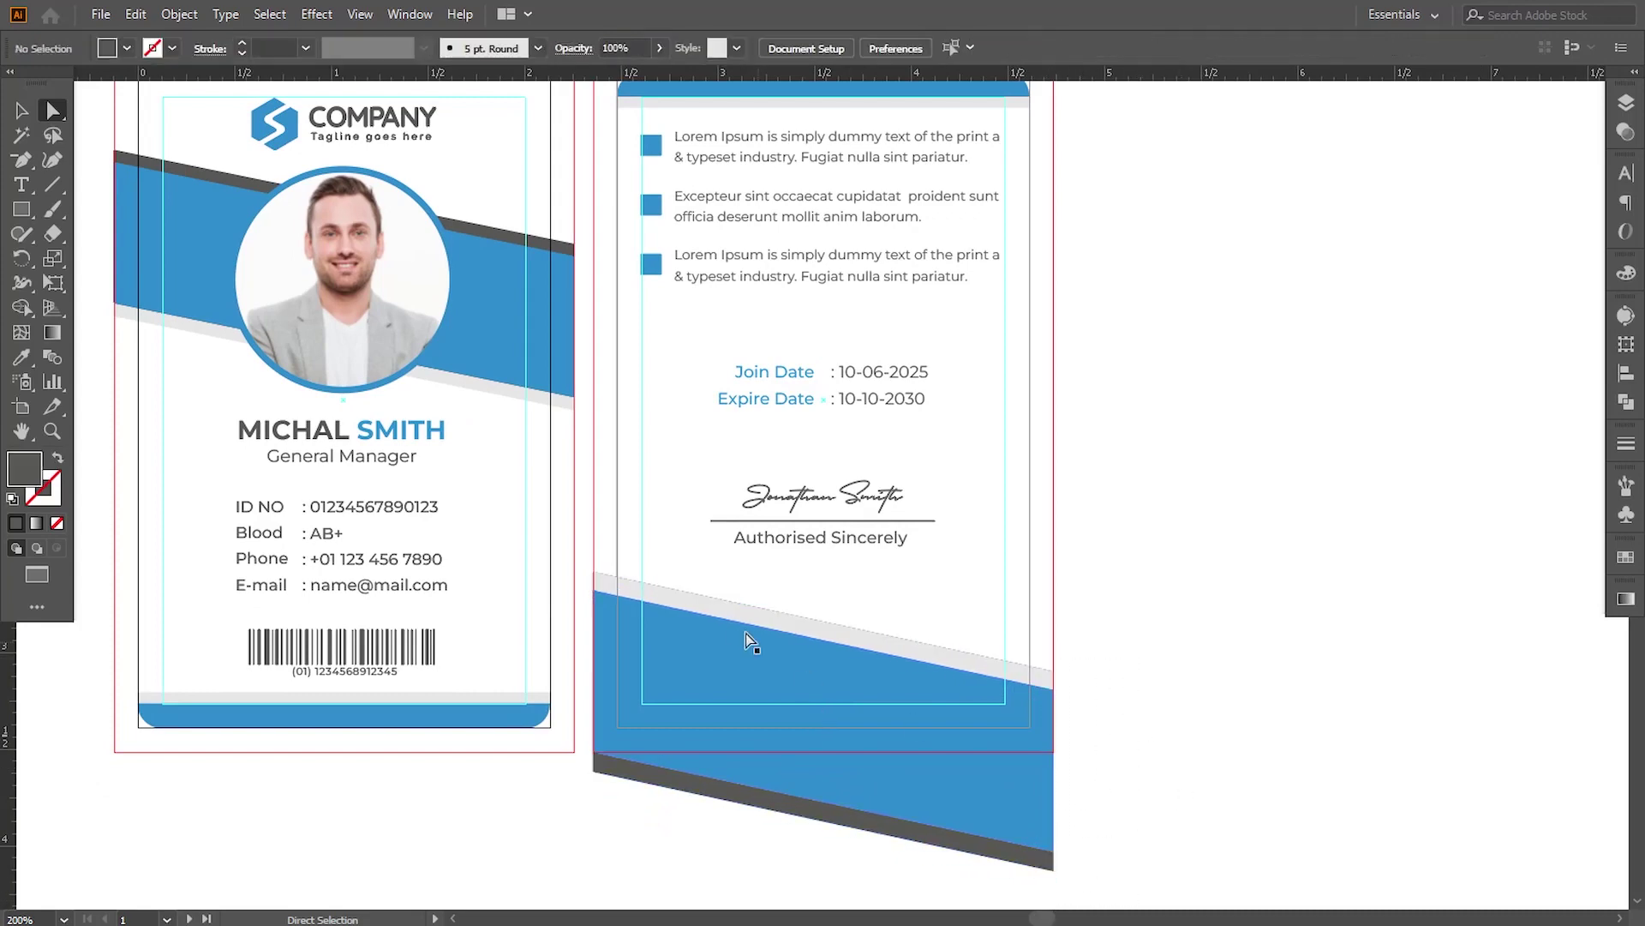
# Raise the left-side anchor points of the three slanted shapes slightly, keeping them below the signature text.
pyautogui.moveTo(585, 547); pyautogui.dragTo(610, 908)
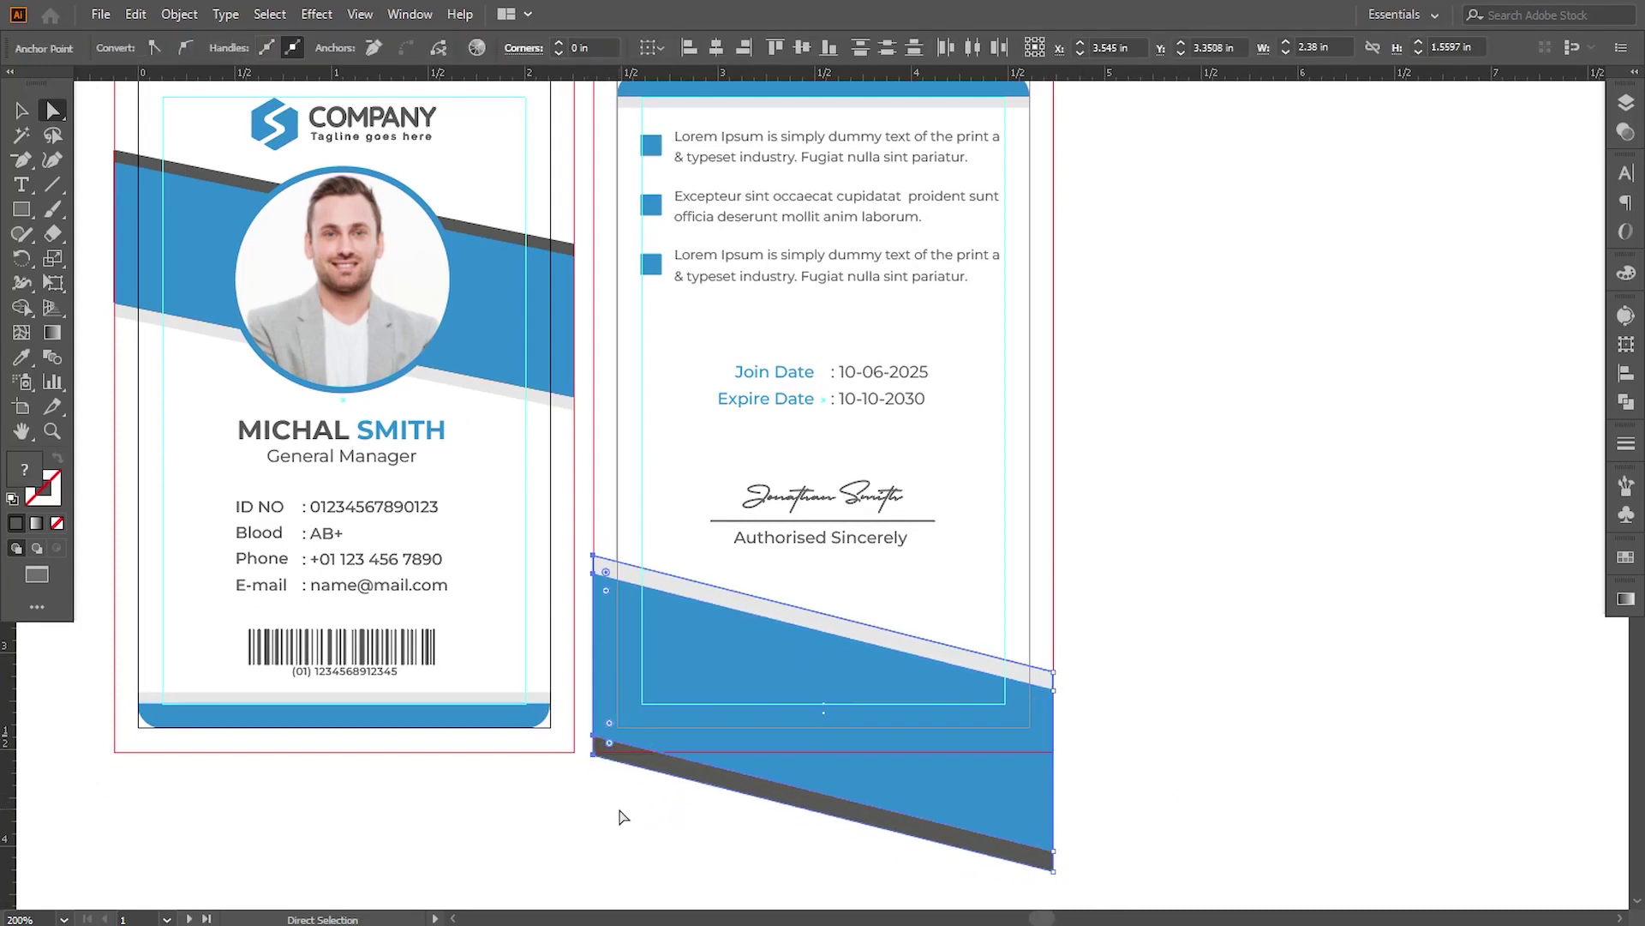
pyautogui.press('Down')
pyautogui.press('Down')
pyautogui.press('Up')
pyautogui.press('Up')
pyautogui.click(1242, 664)
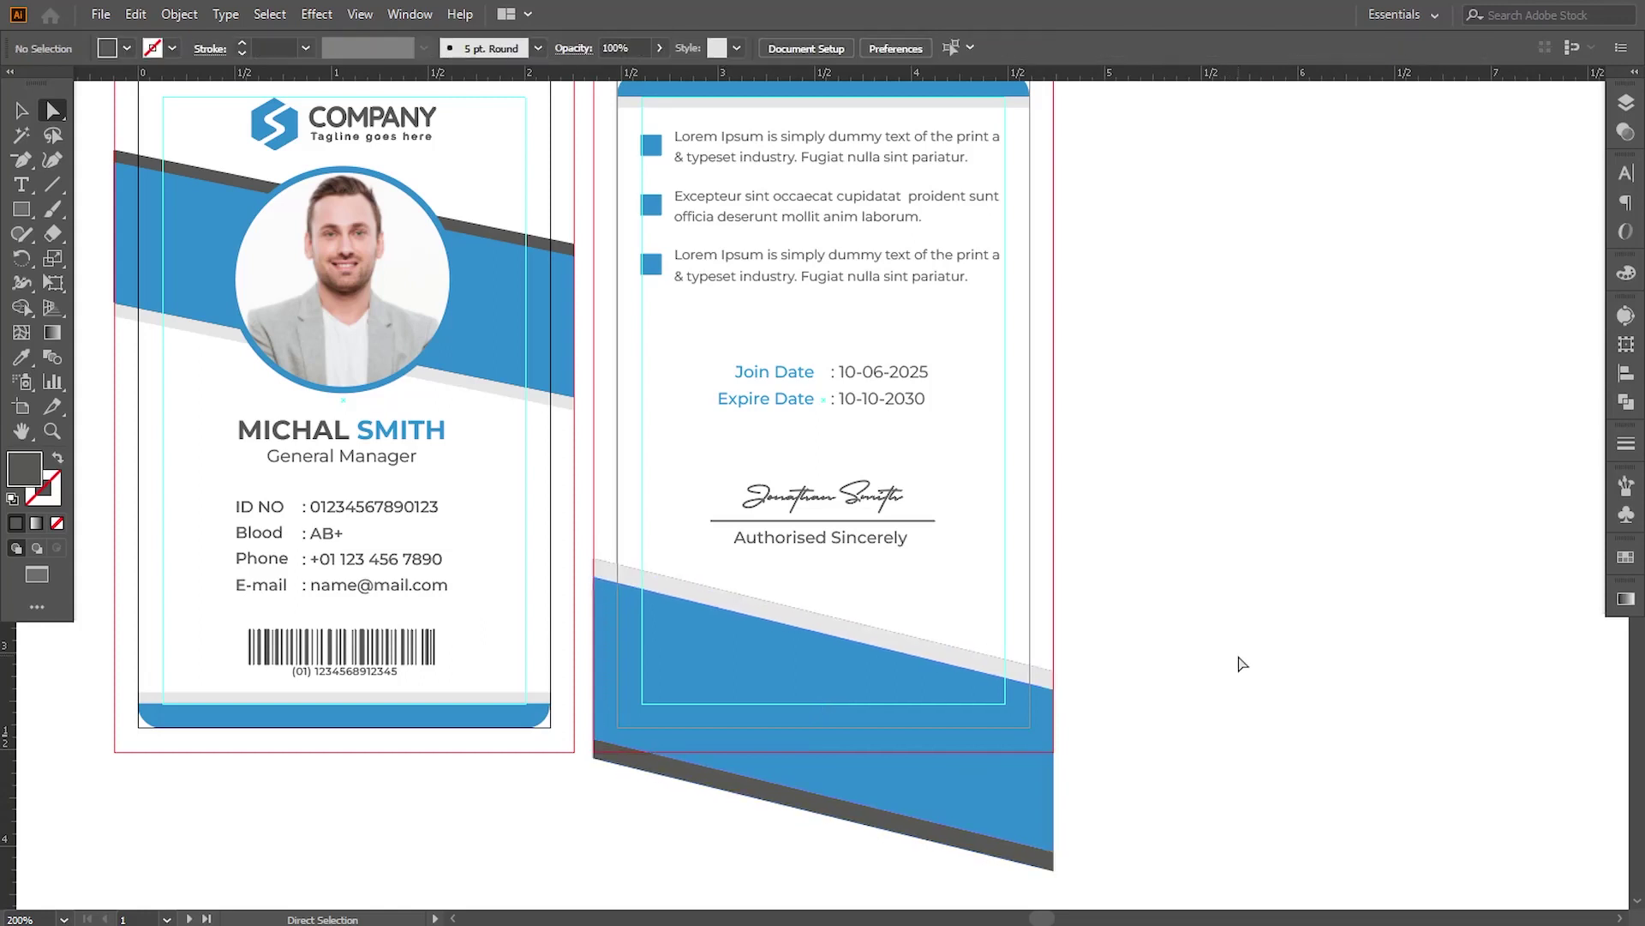
# Raise the lower corner anchors of the blue and light gray shapes together, exposing a dark gray area beneath the blue band.
pyautogui.moveTo(597, 742); pyautogui.dragTo(601, 681)
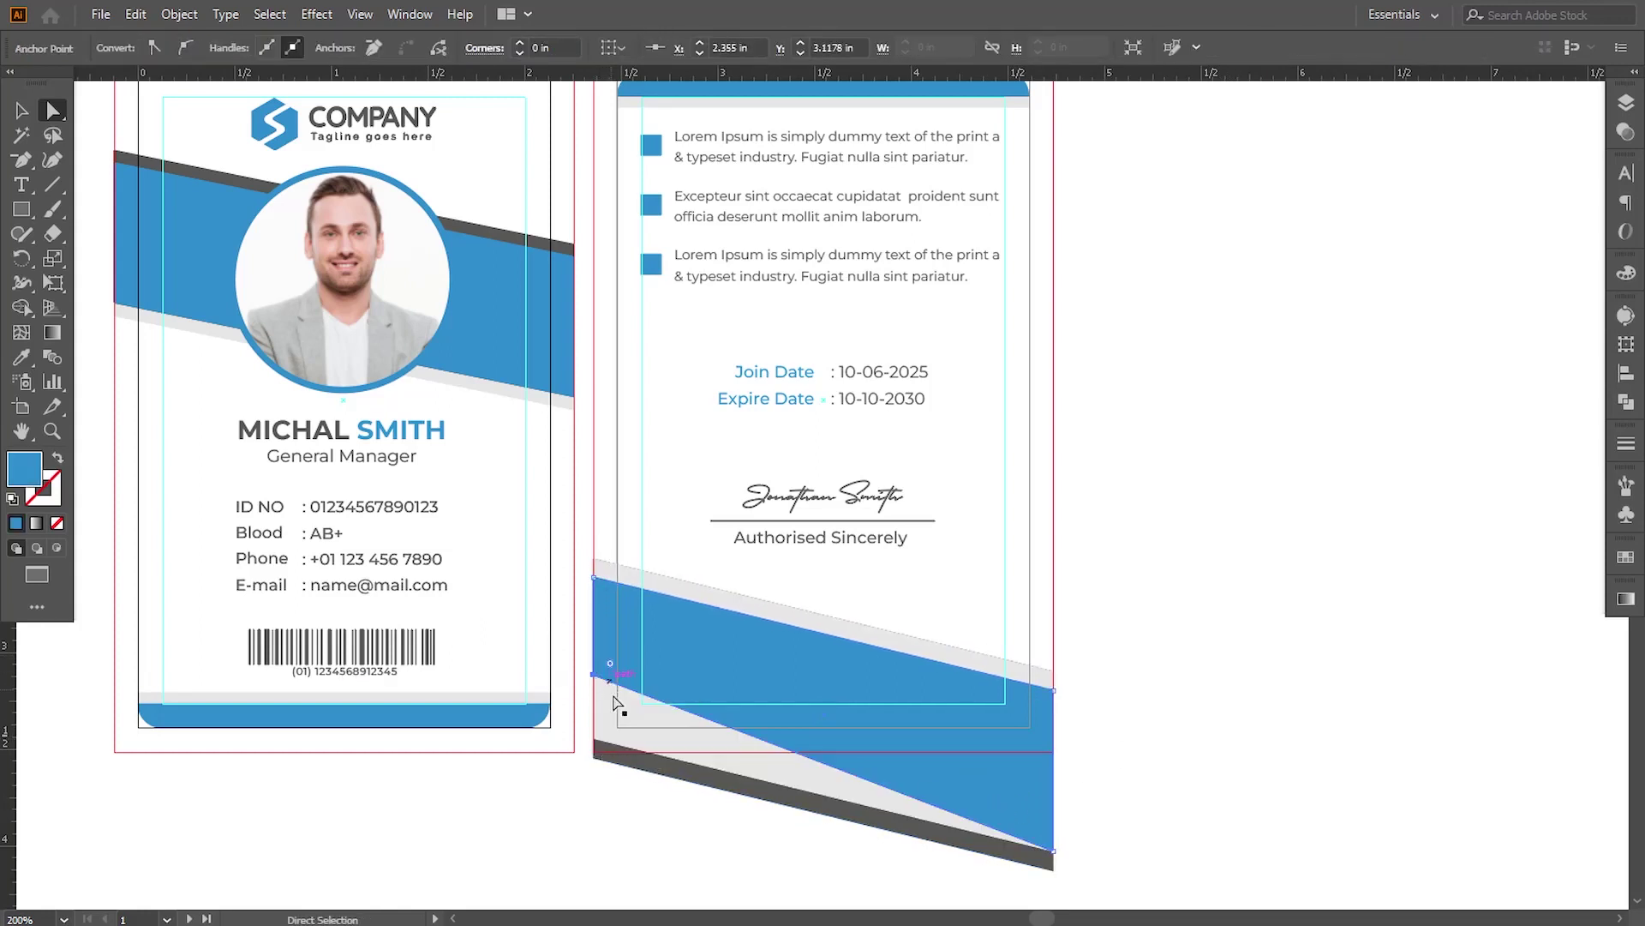
pyautogui.moveTo(597, 742); pyautogui.dragTo(597, 674)
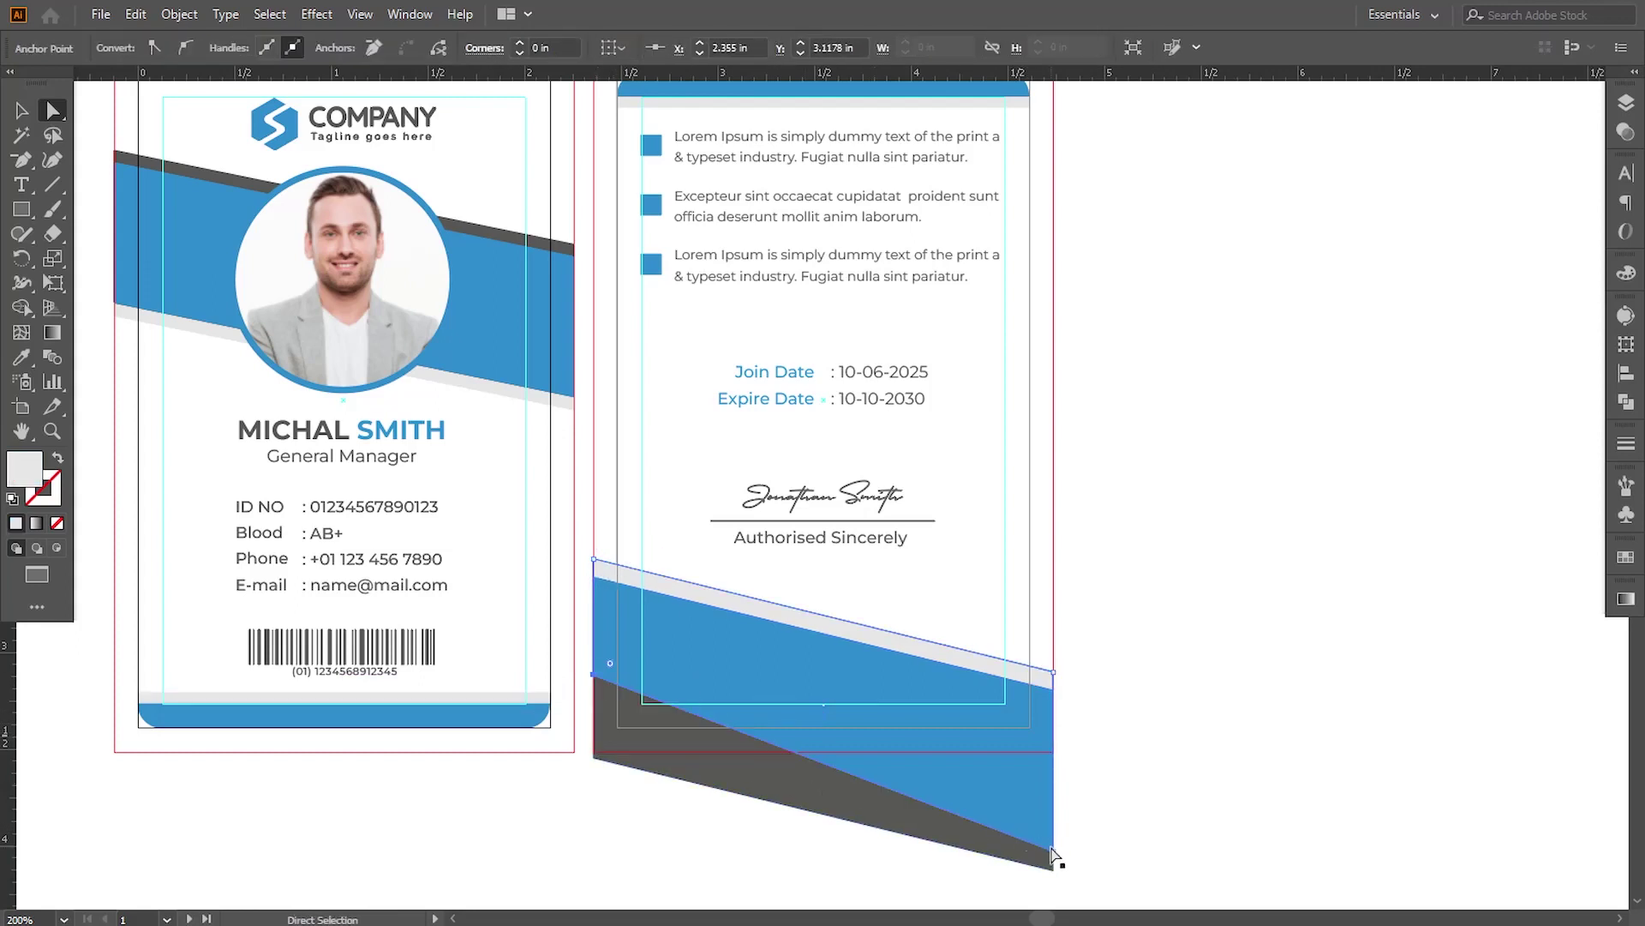
pyautogui.moveTo(1054, 855); pyautogui.dragTo(1054, 818)
pyautogui.scroll(-1, 1119, 715)
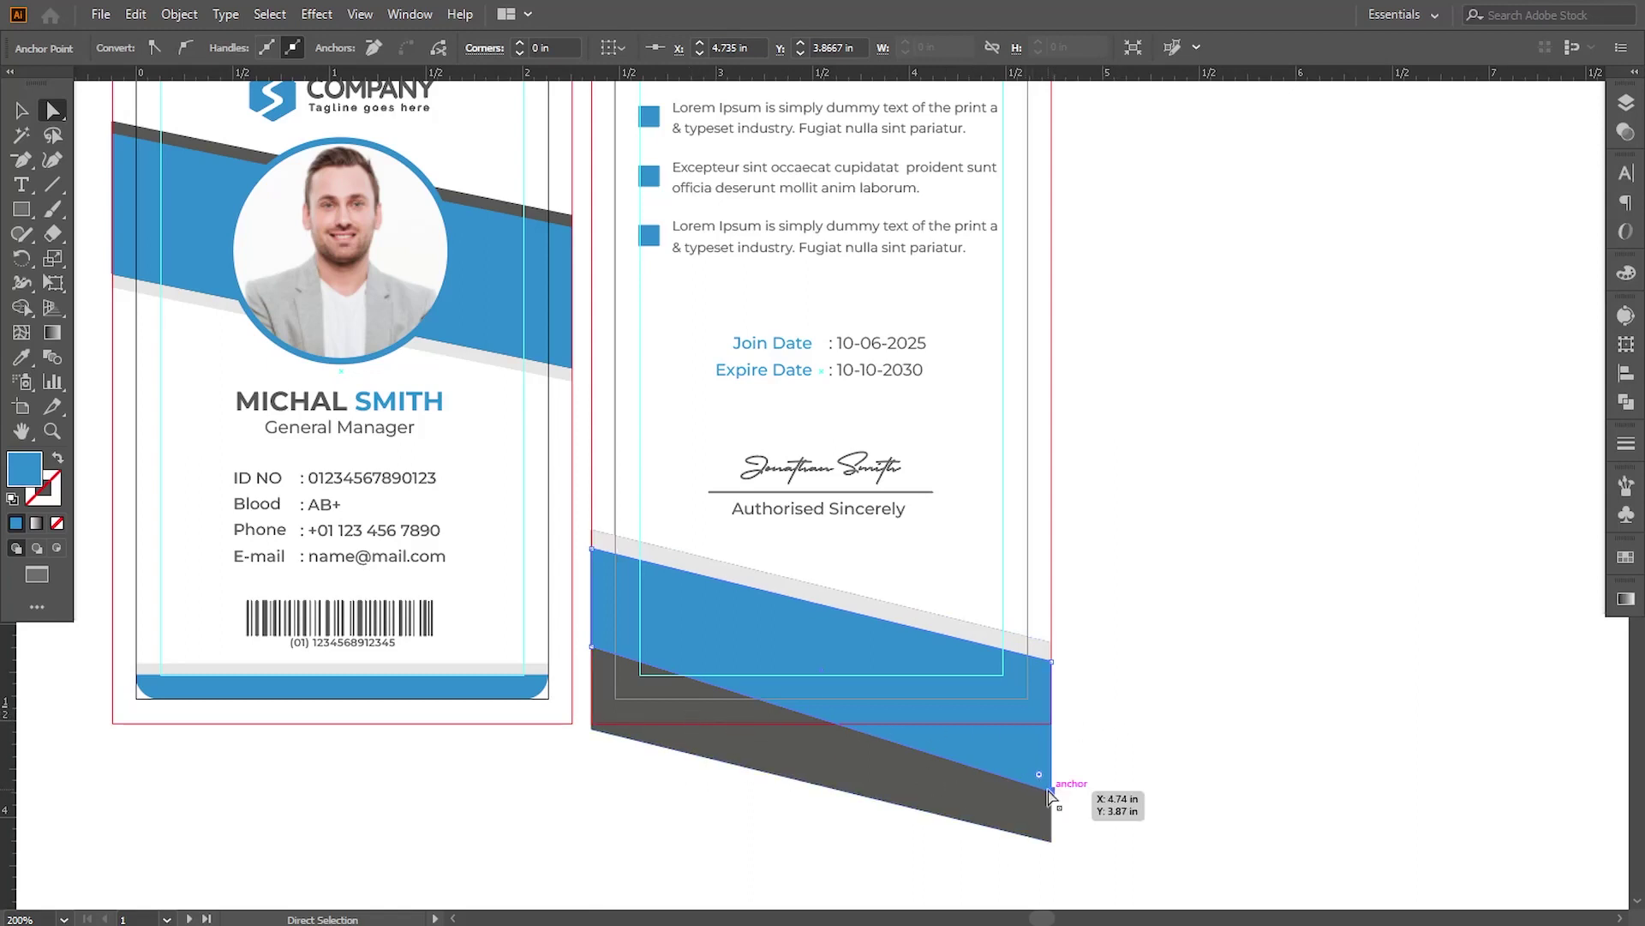
pyautogui.click(1053, 789)
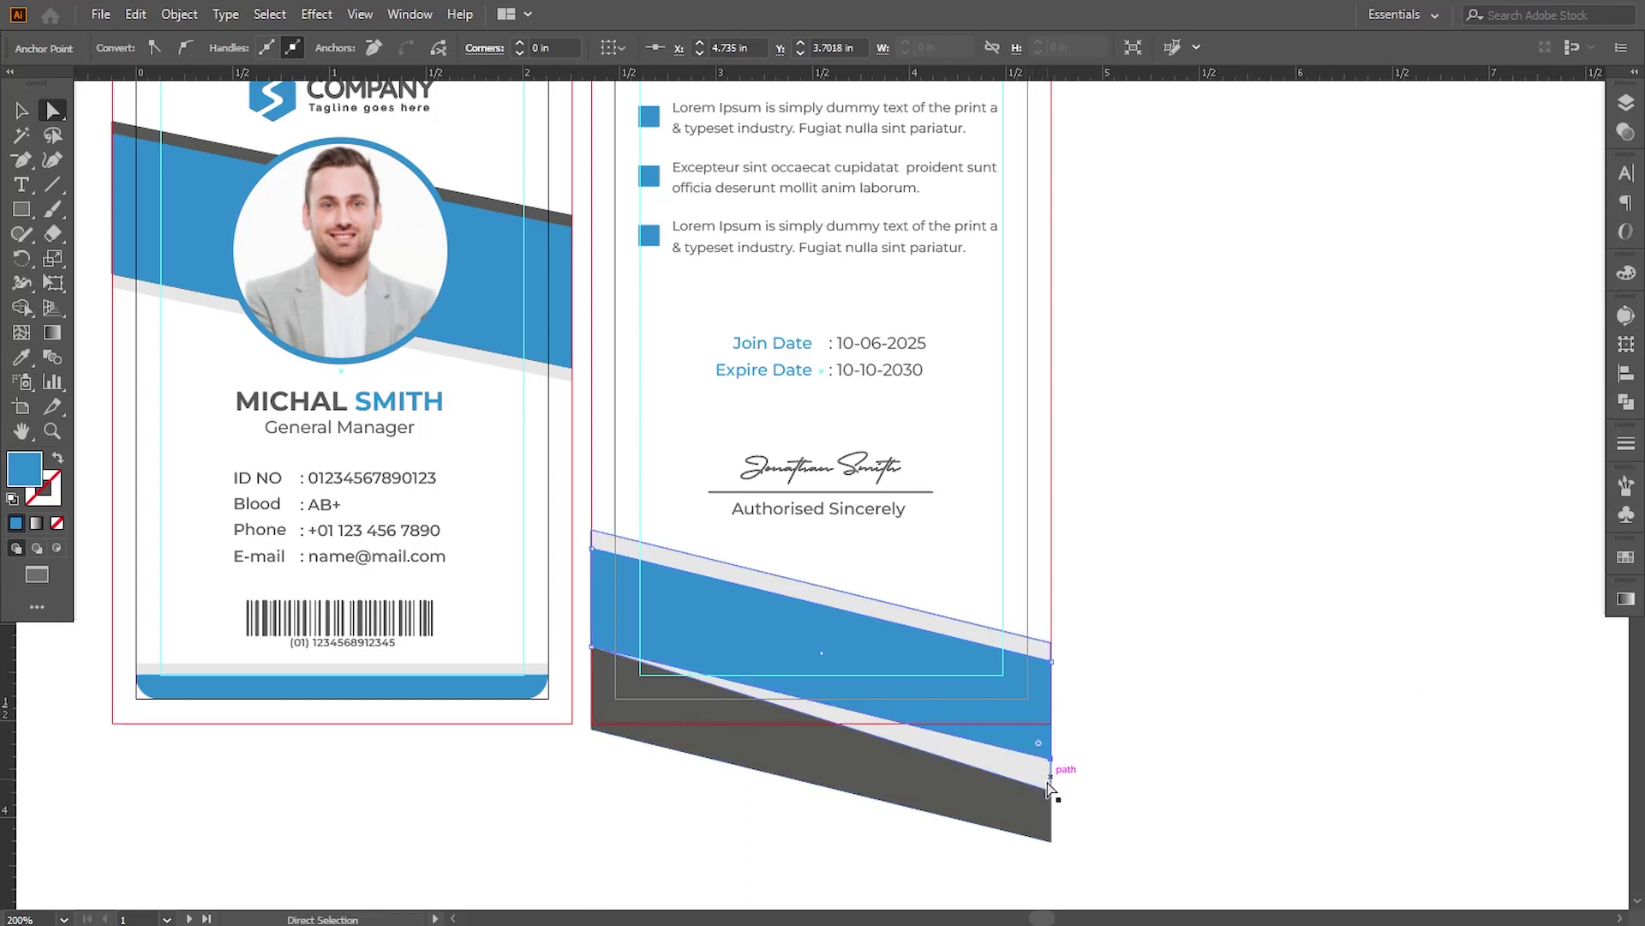
pyautogui.moveTo(1053, 789); pyautogui.dragTo(1052, 757)
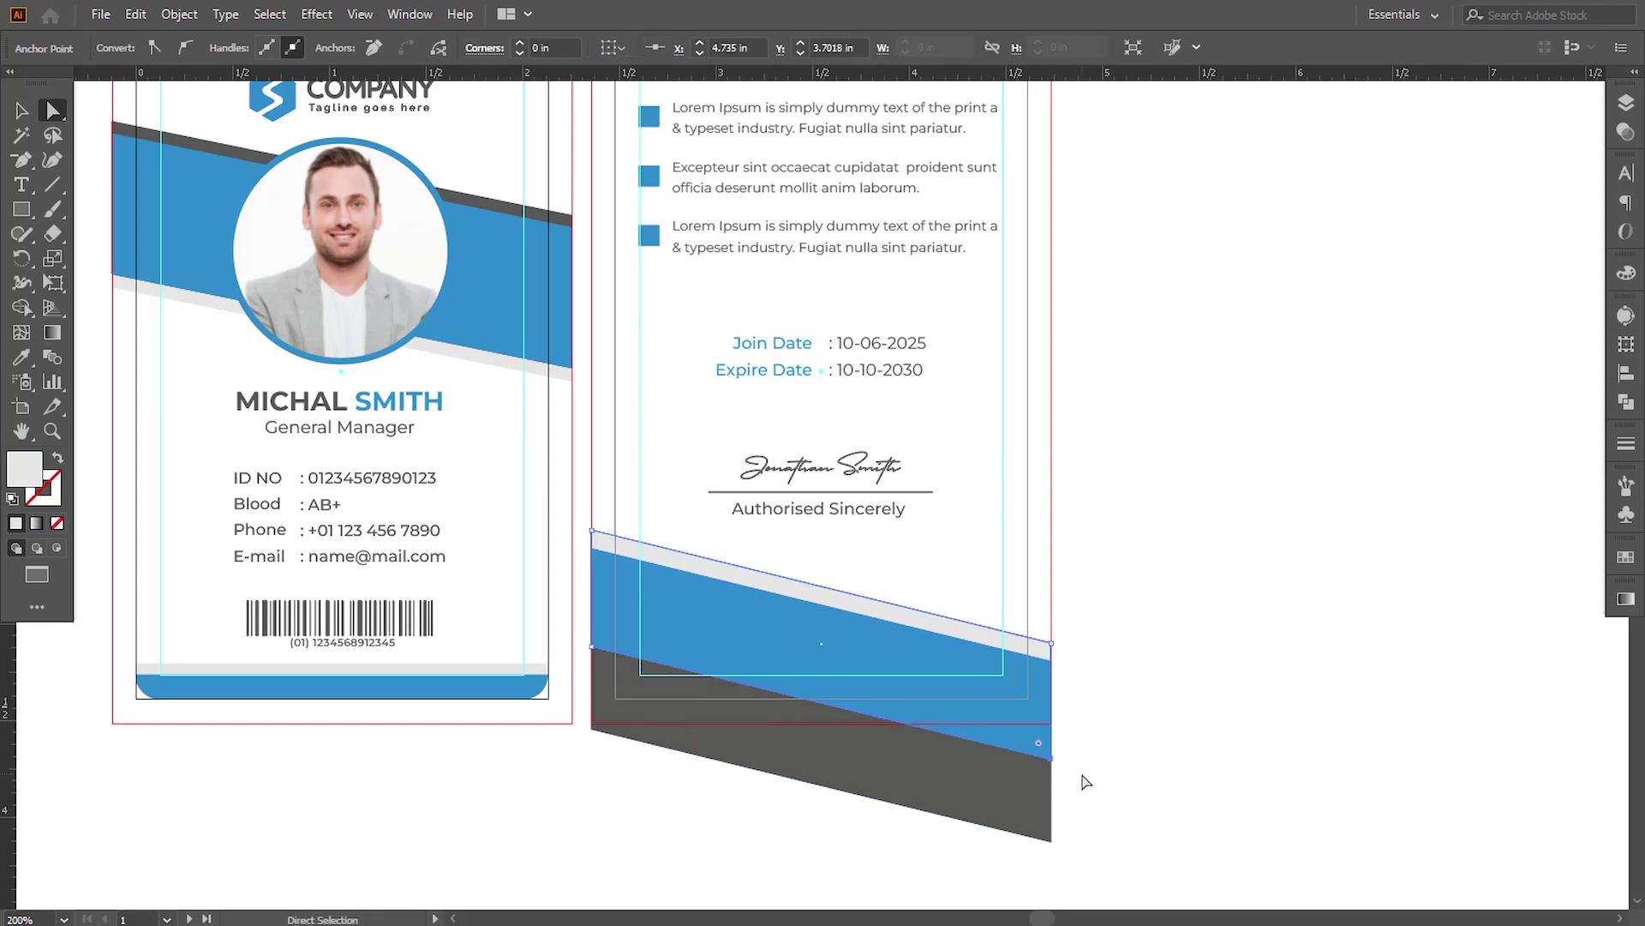
pyautogui.click(1118, 694)
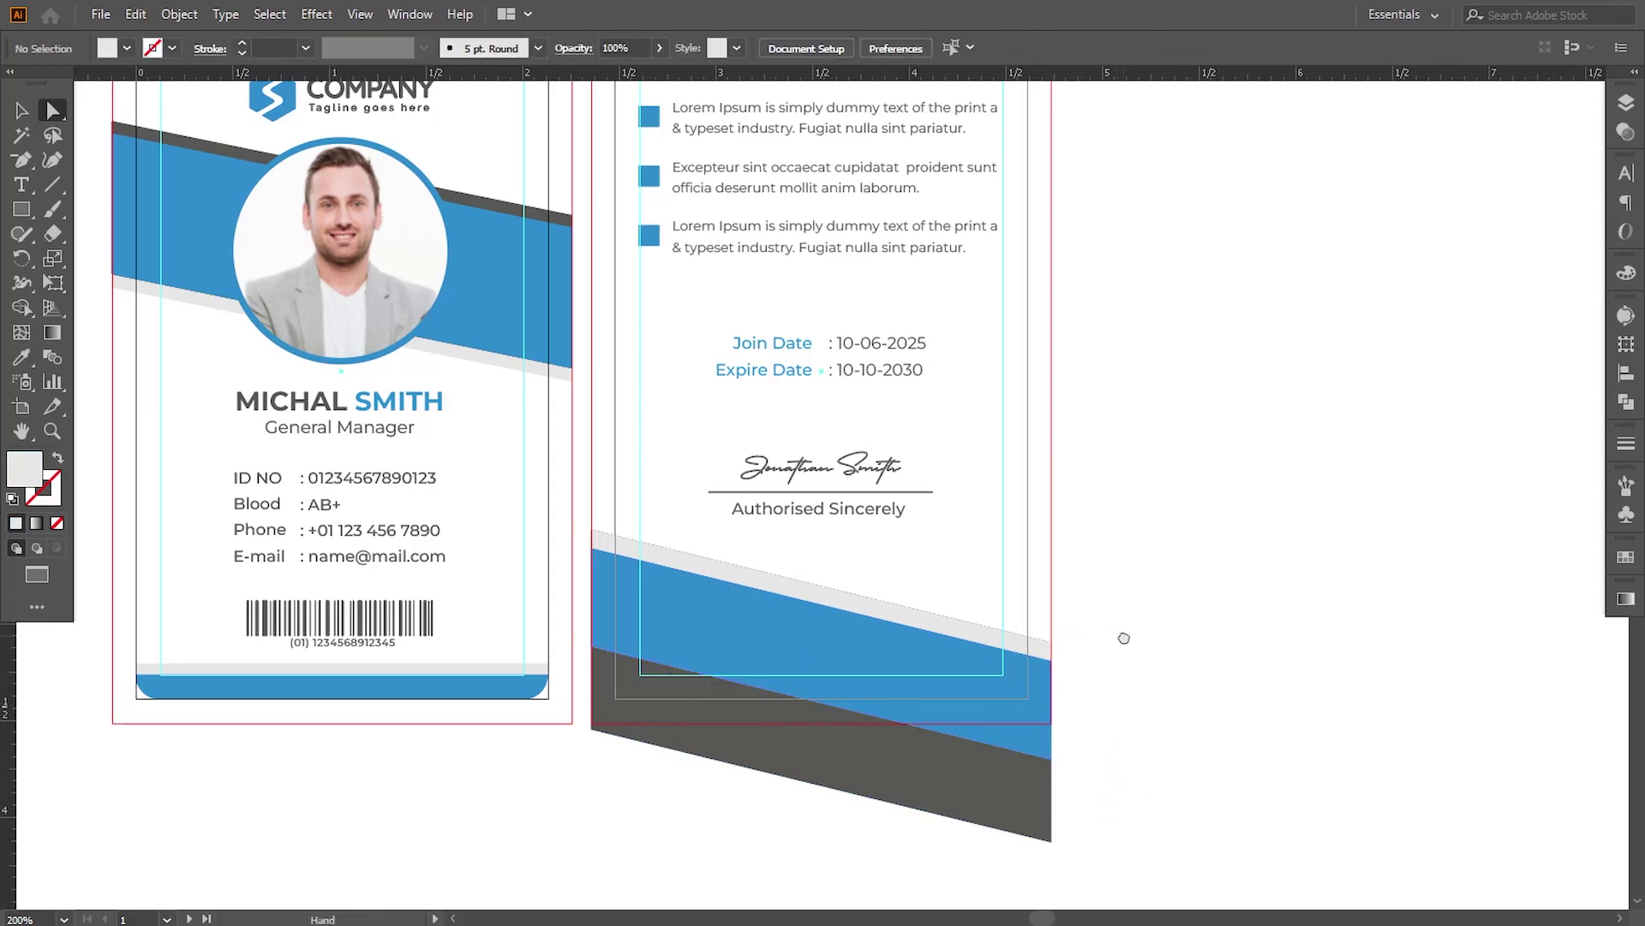
# Draw a 2.38 × 3.64 in rectangle covering the back card's full bleed area.
pyautogui.scroll(1, 1124, 639)
pyautogui.click(22, 209)
pyautogui.hotkey('ctrl', '-')
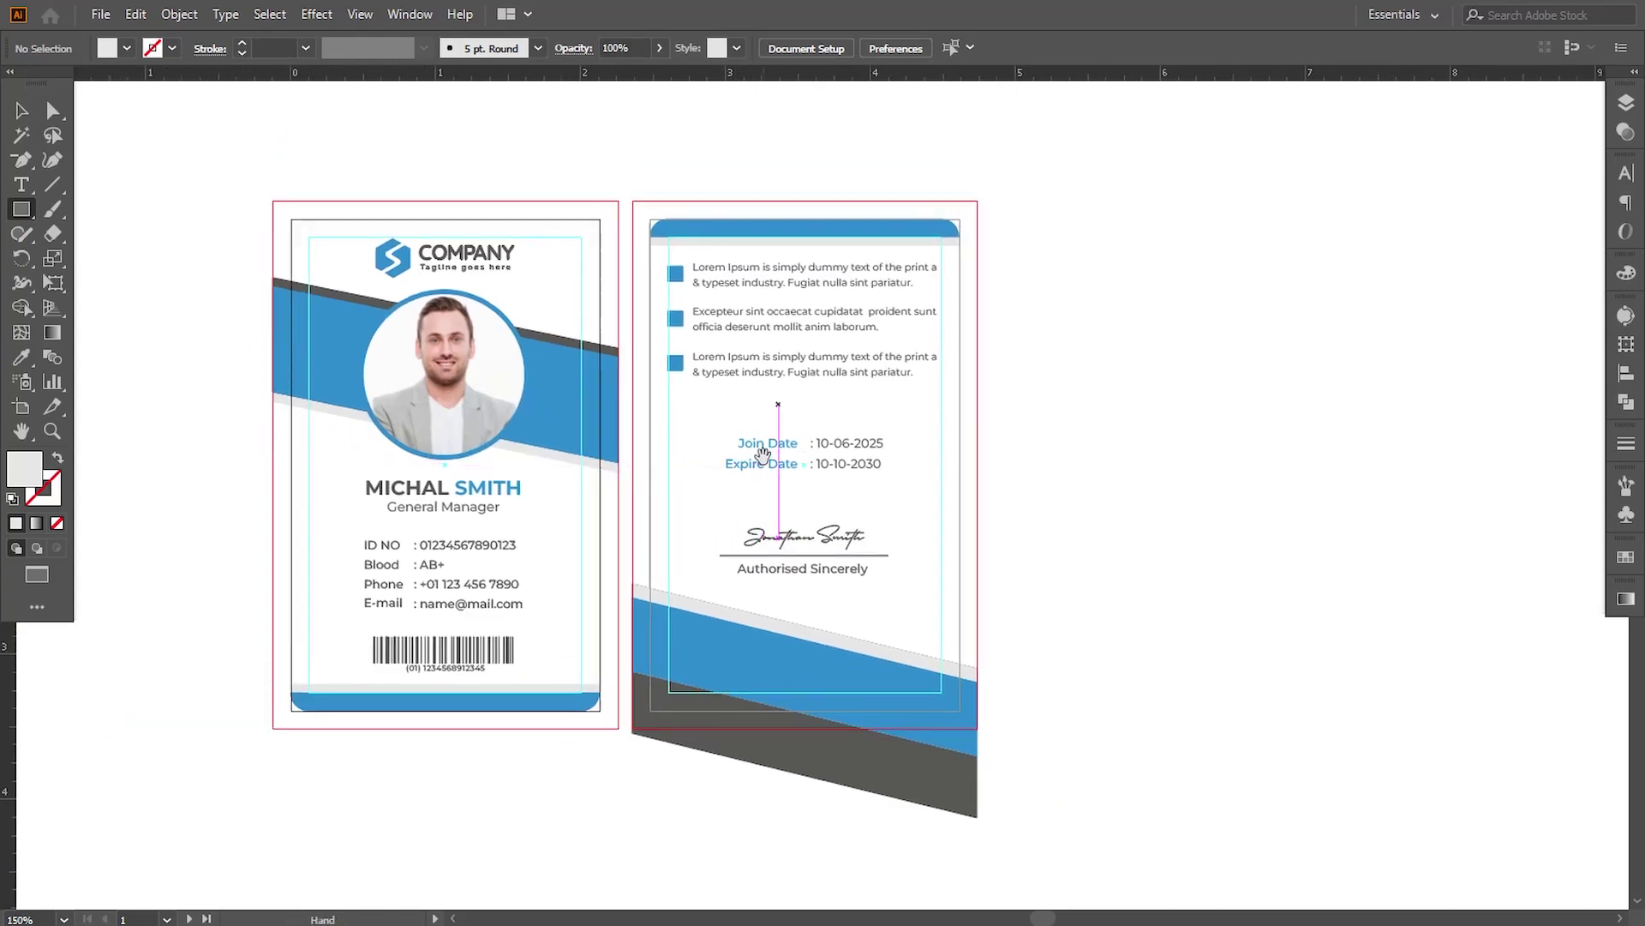
pyautogui.moveTo(632, 200); pyautogui.dragTo(977, 728)
pyautogui.click(21, 110)
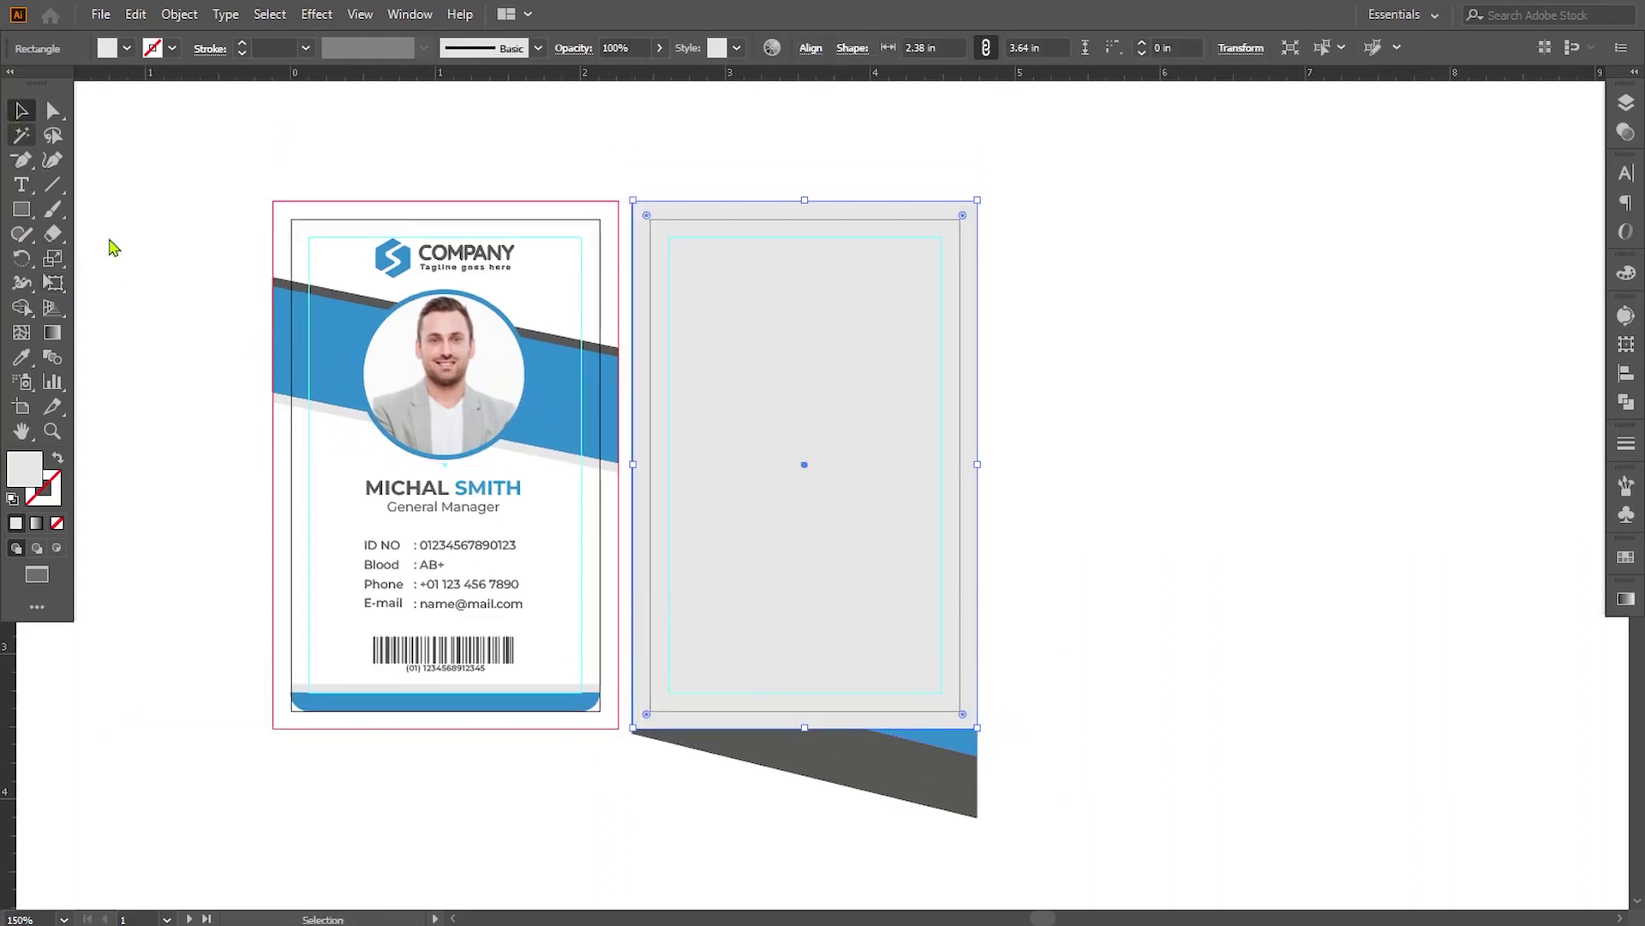
# Make a clipping mask from the bleed-size rectangle and the blue and dark gray slanted shapes.
pyautogui.keyDown('shift'); pyautogui.click(947, 747); pyautogui.keyUp('shift')
pyautogui.click(179, 13)
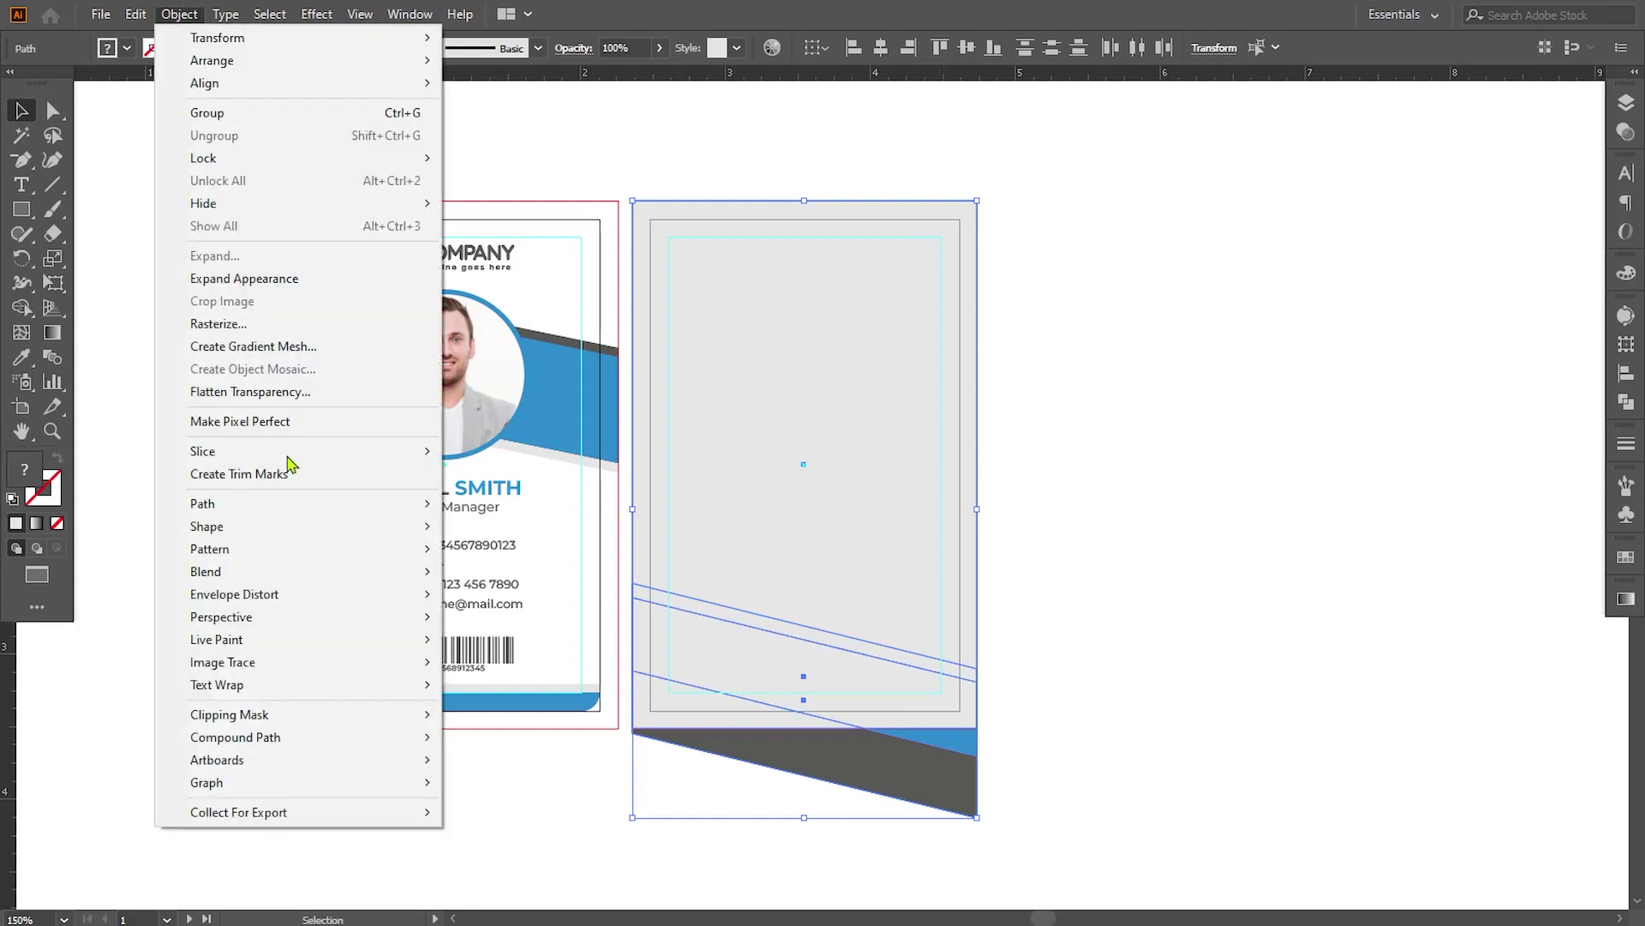
pyautogui.moveTo(349, 717)
pyautogui.click(475, 713)
pyautogui.click(1092, 617)
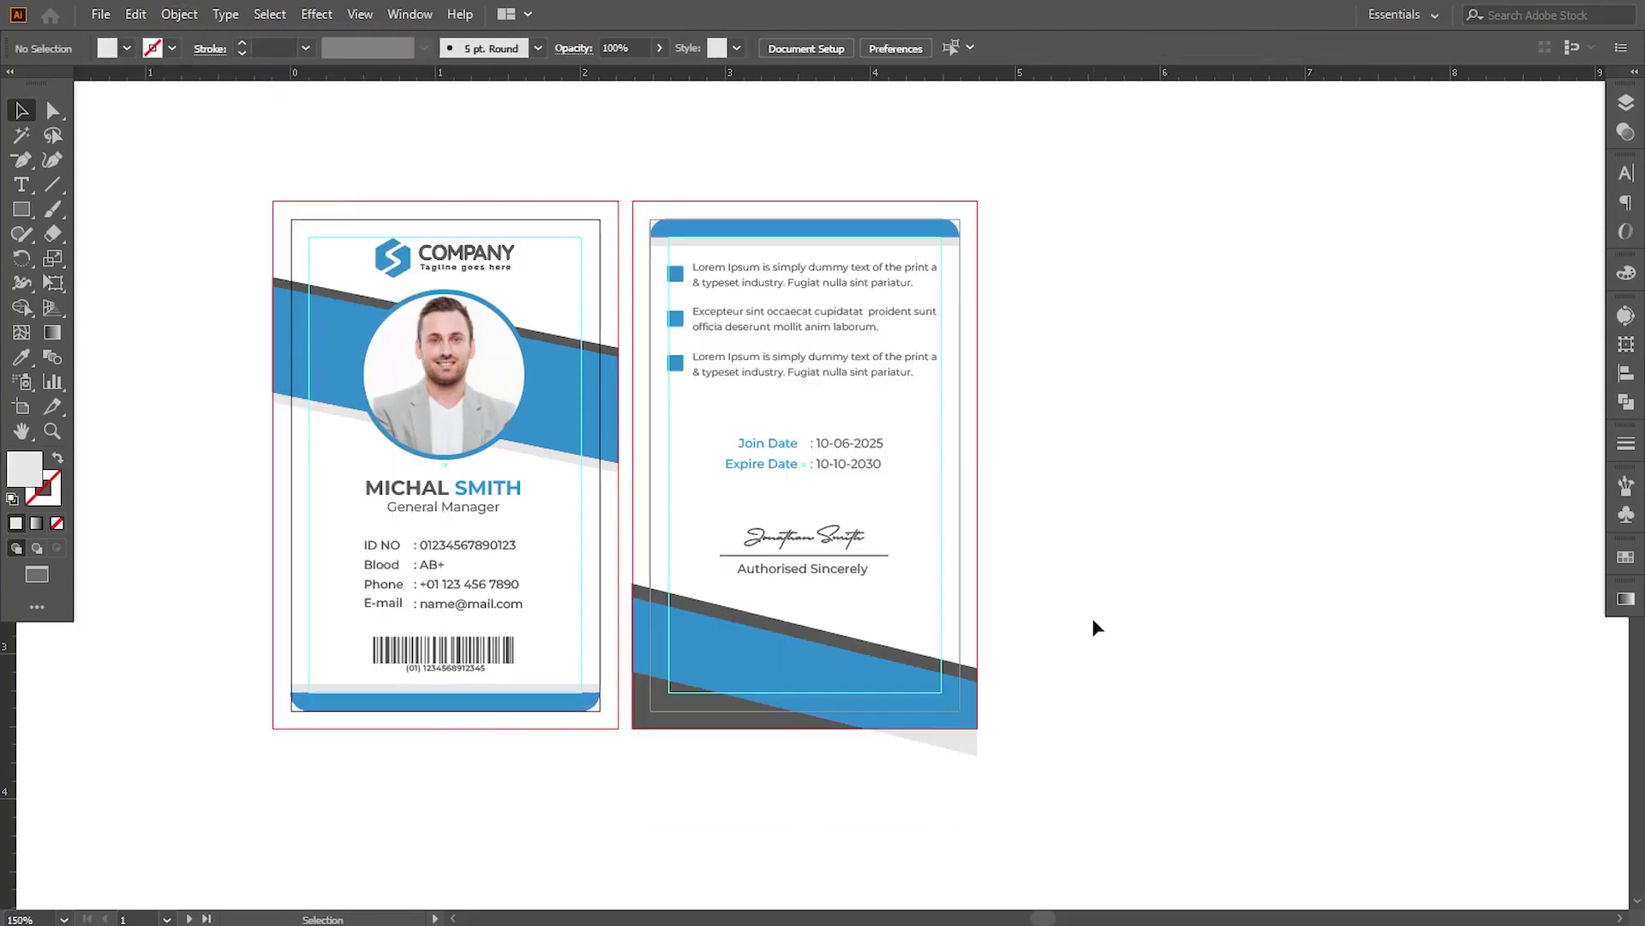
# Move the light gray slanted shape into the back card's clipping group and place it beneath the blue and dark gray shapes.
pyautogui.click(966, 746)
pyautogui.click(1626, 102)
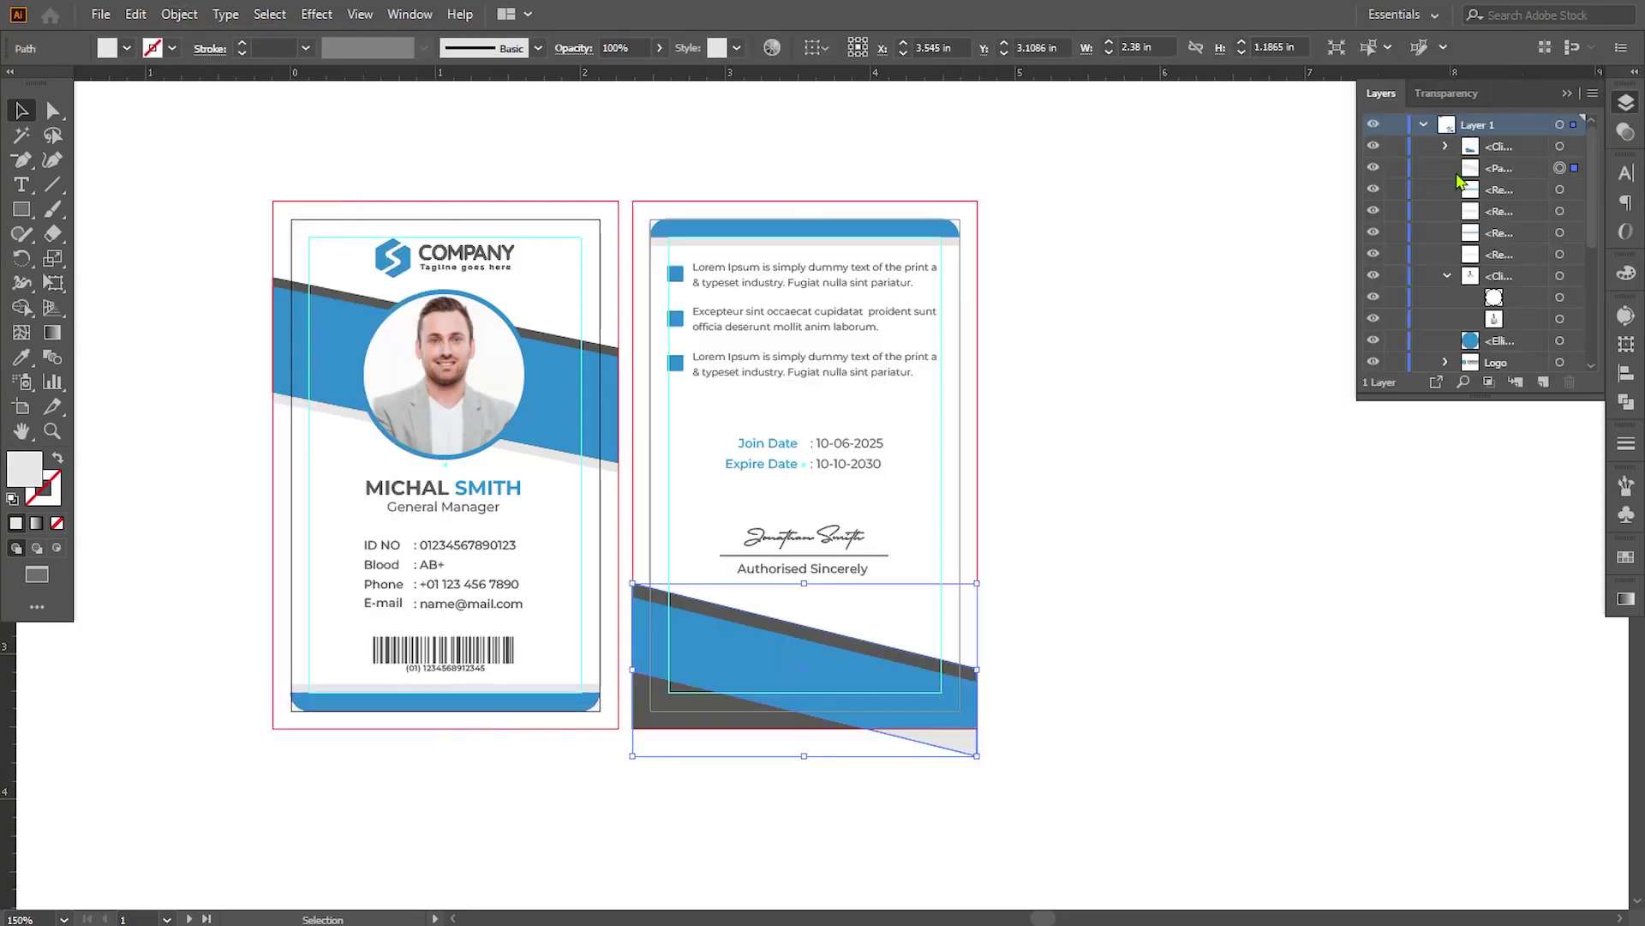
pyautogui.hotkey('ctrl', 'shift', '[')
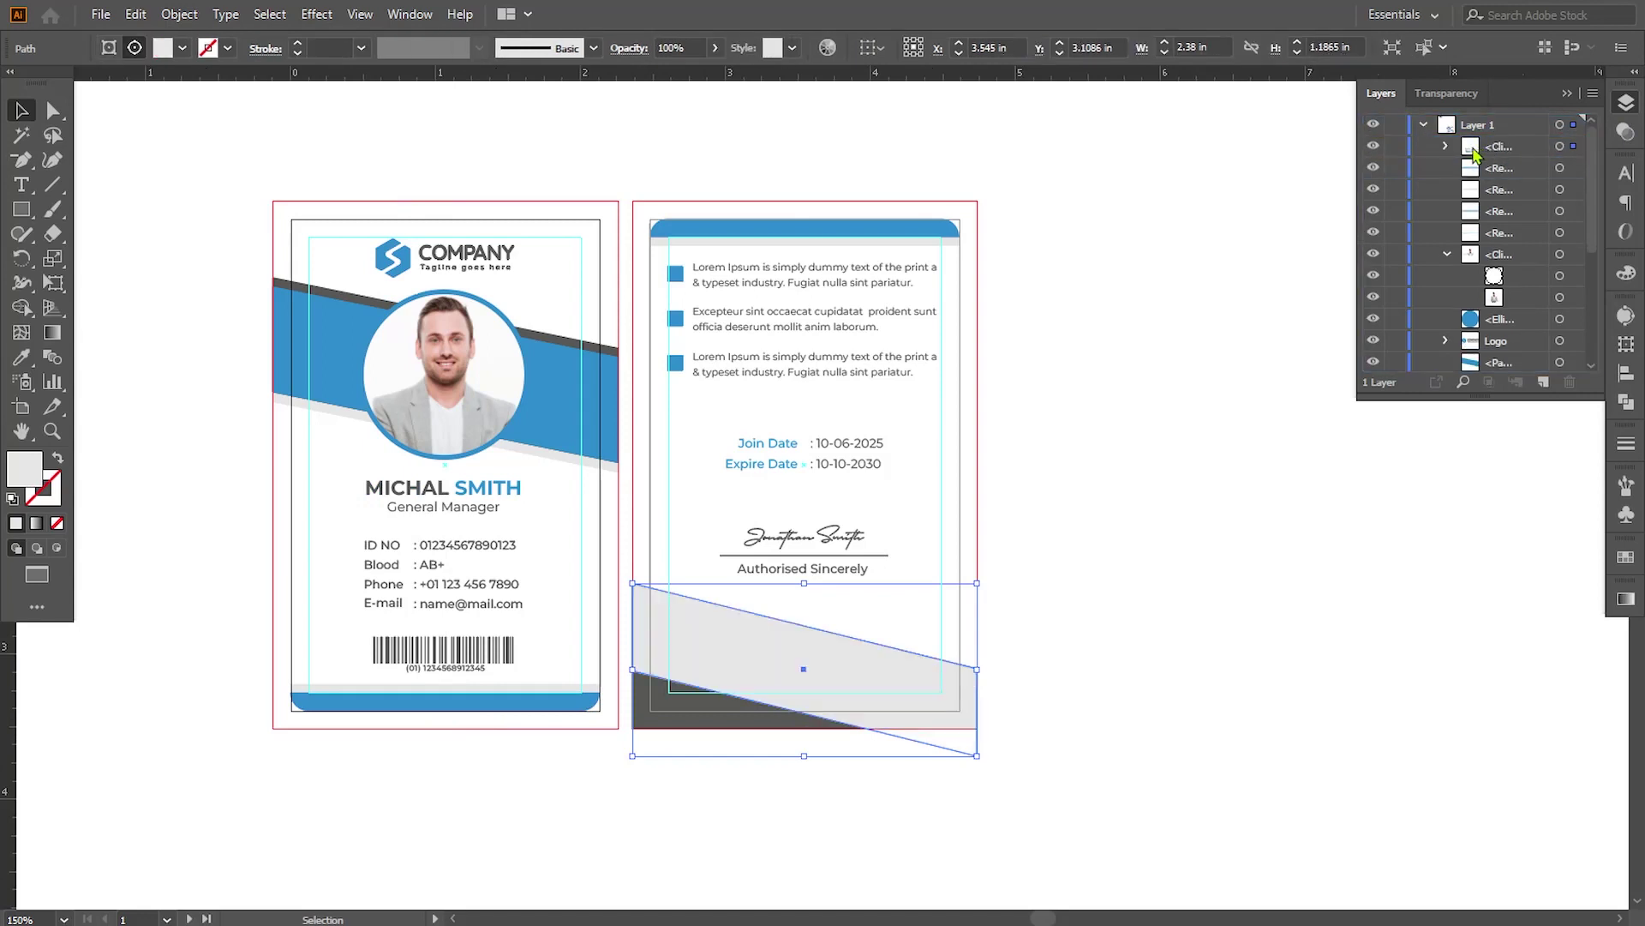
pyautogui.click(1446, 147)
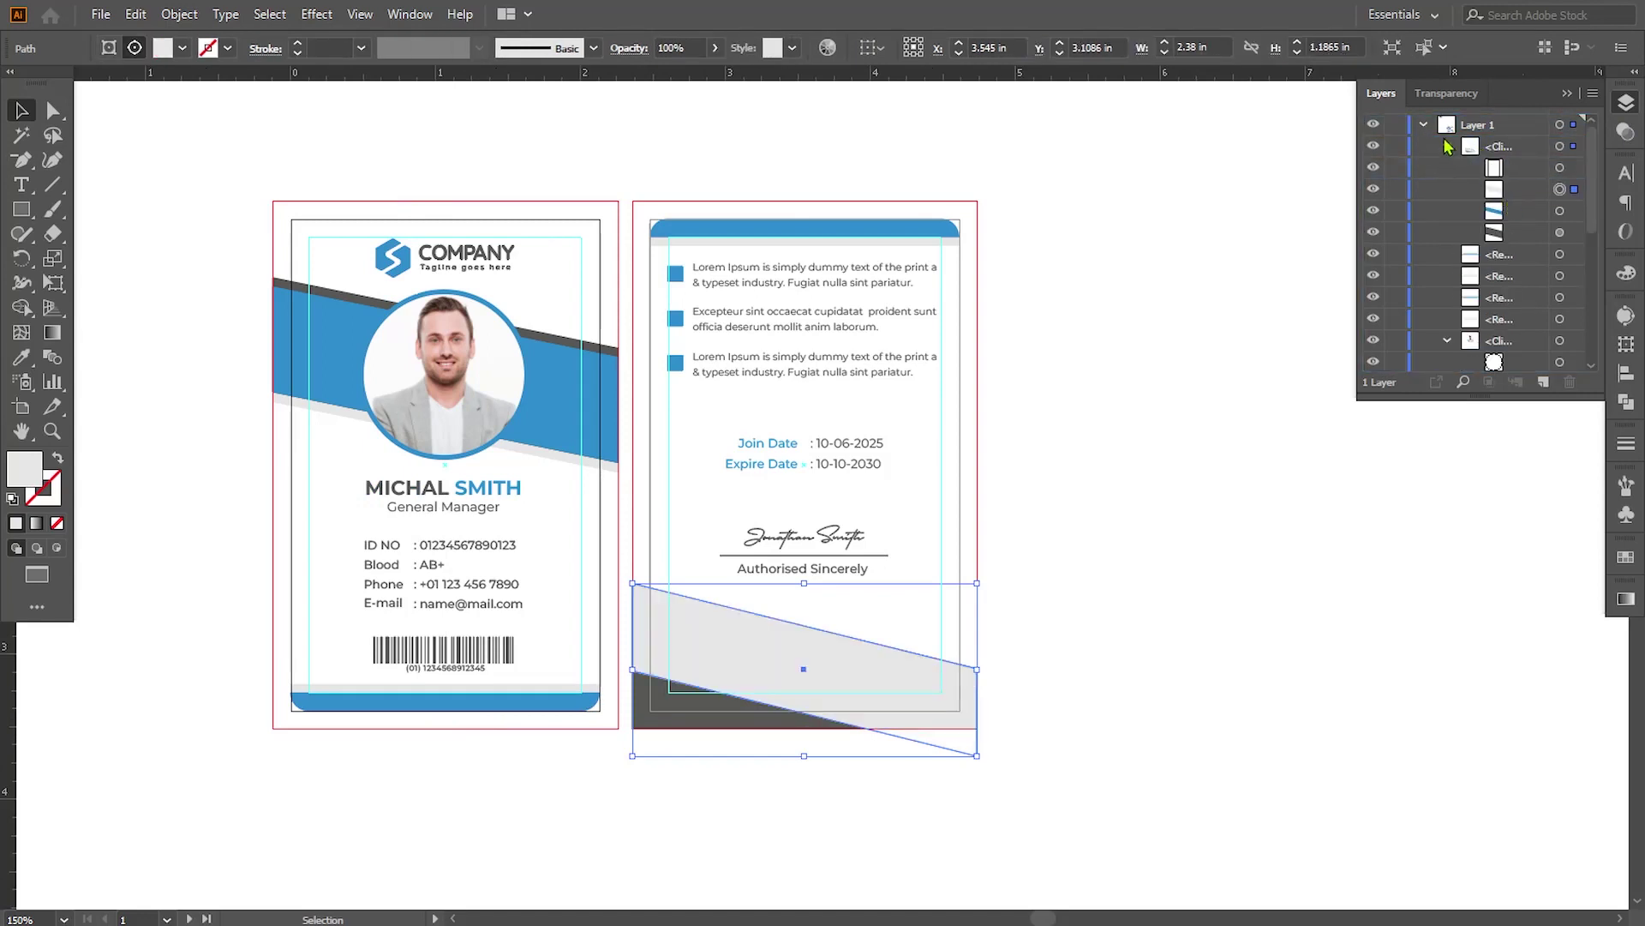
pyautogui.hotkey('ctrl', 'shift', '[')
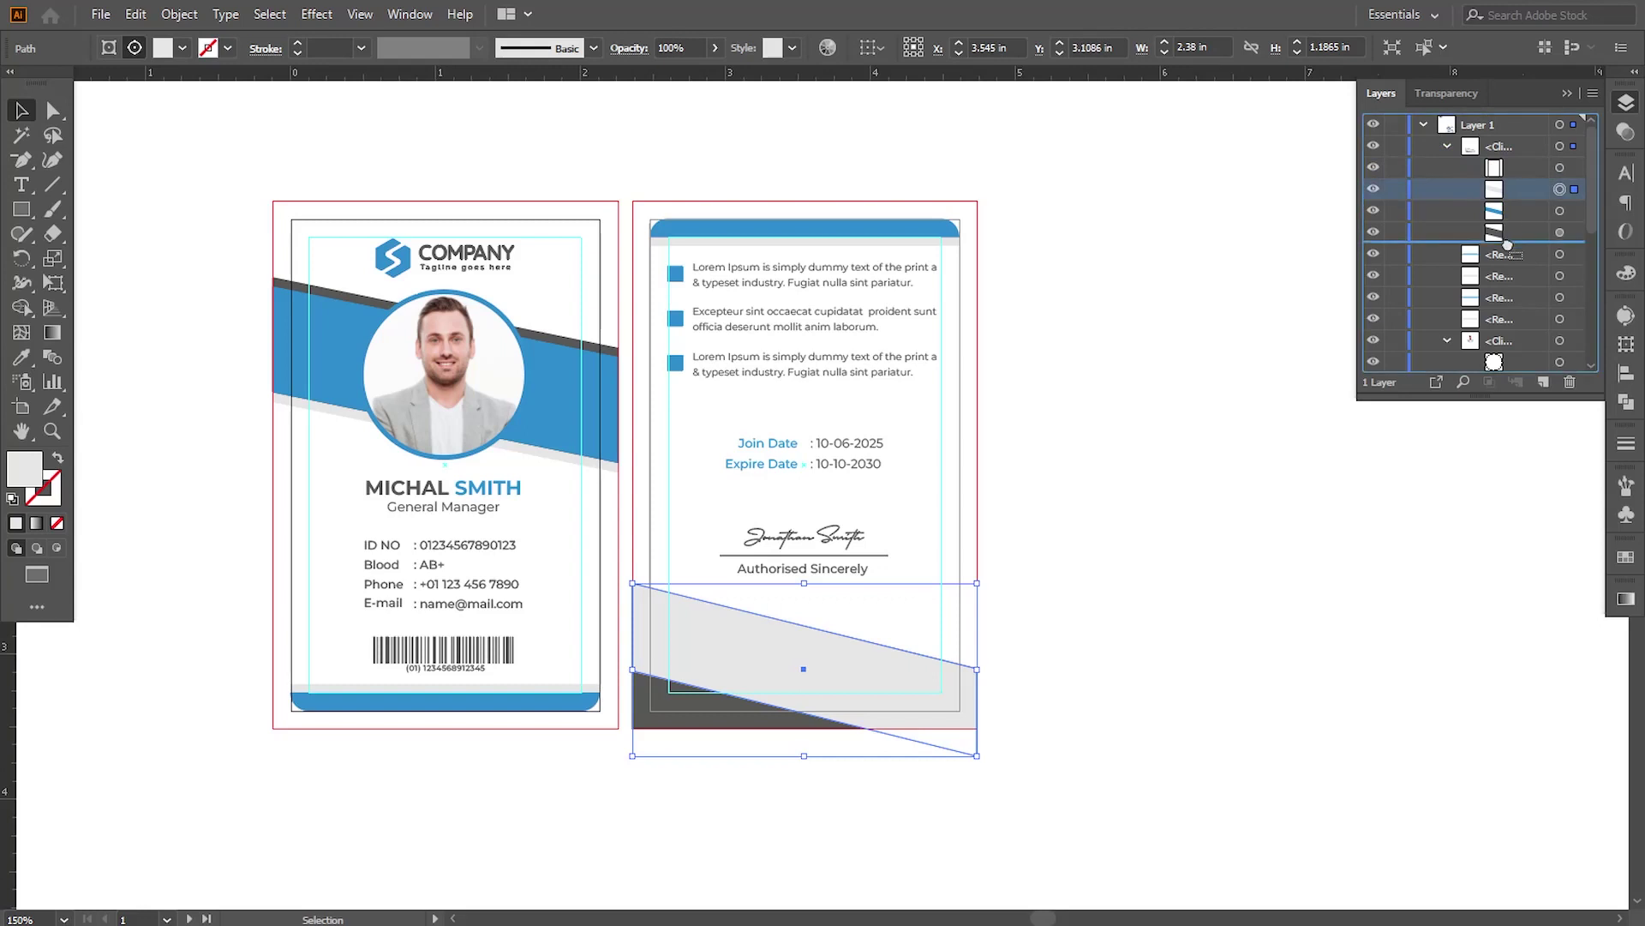
pyautogui.click(1424, 124)
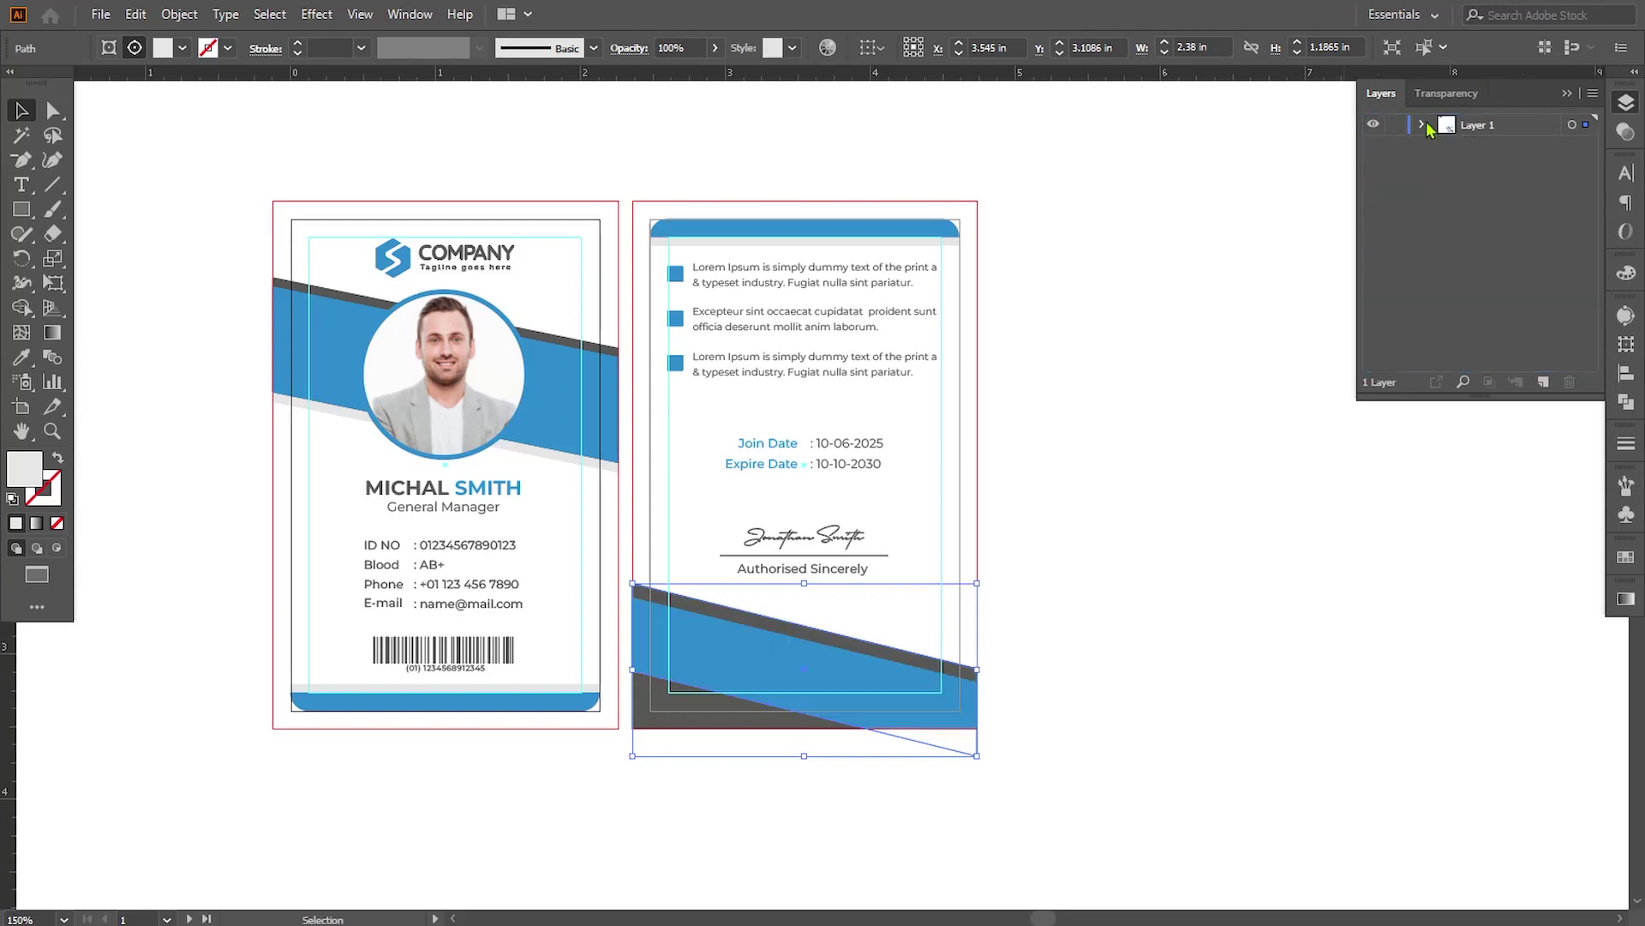
pyautogui.click(1273, 434)
# Lower the two upper corner anchors of the dark gray slanted shape to expose the light gray strip above the blue band.
pyautogui.click(52, 110)
pyautogui.click(862, 649)
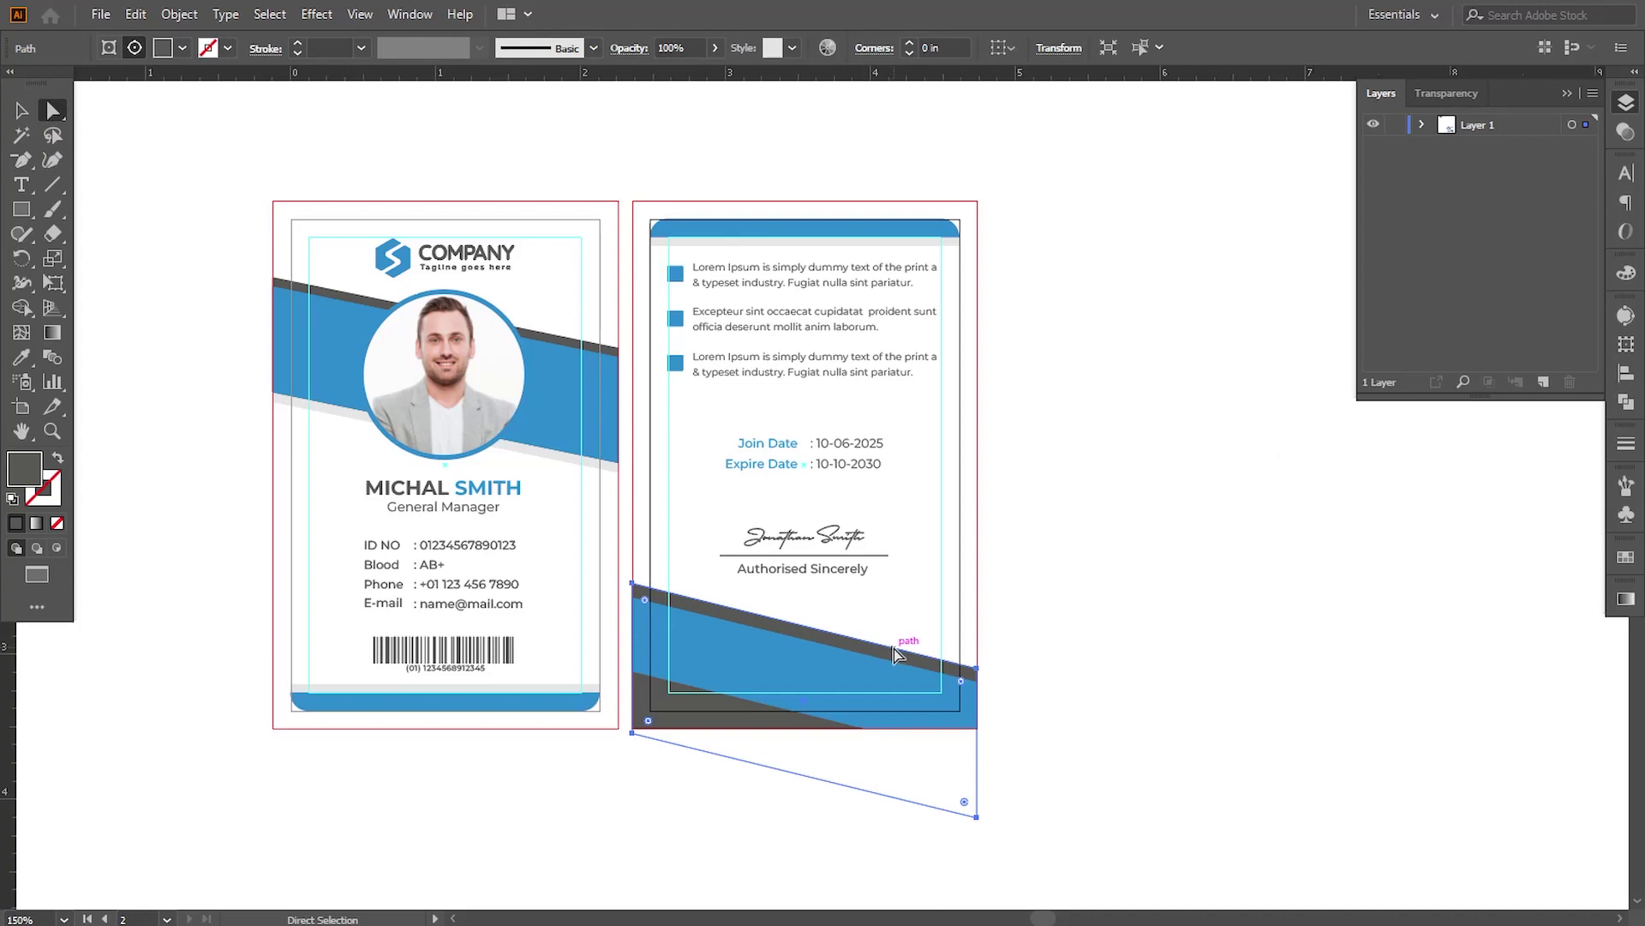
pyautogui.moveTo(977, 667); pyautogui.dragTo(978, 686)
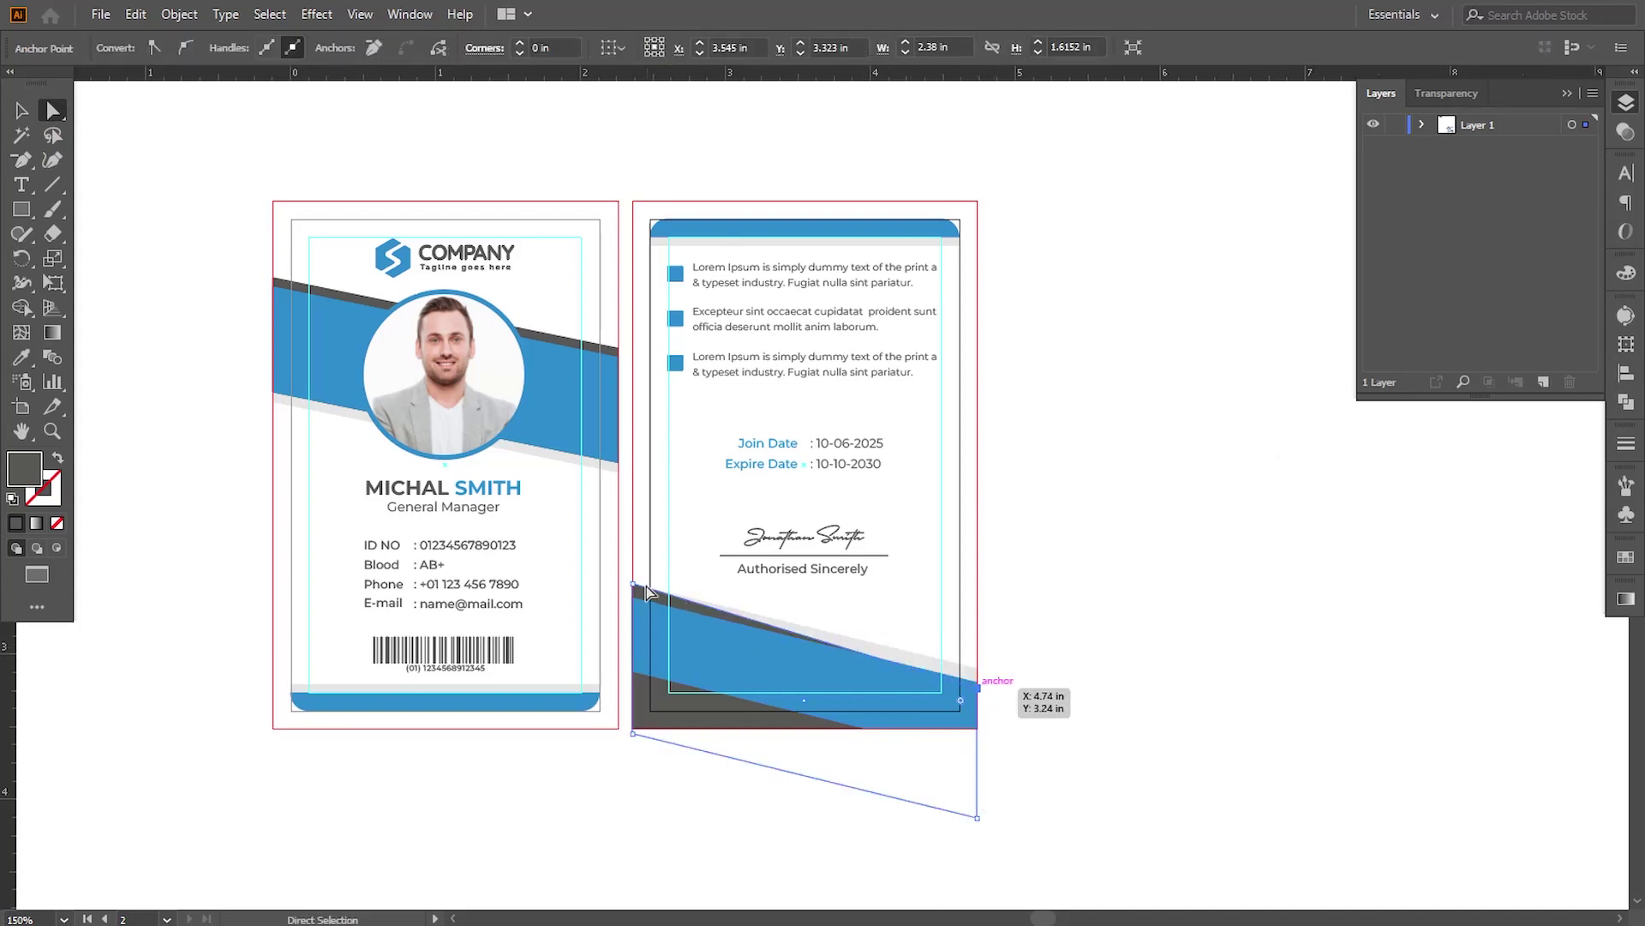
pyautogui.moveTo(634, 585); pyautogui.dragTo(633, 598)
pyautogui.click(1101, 683)
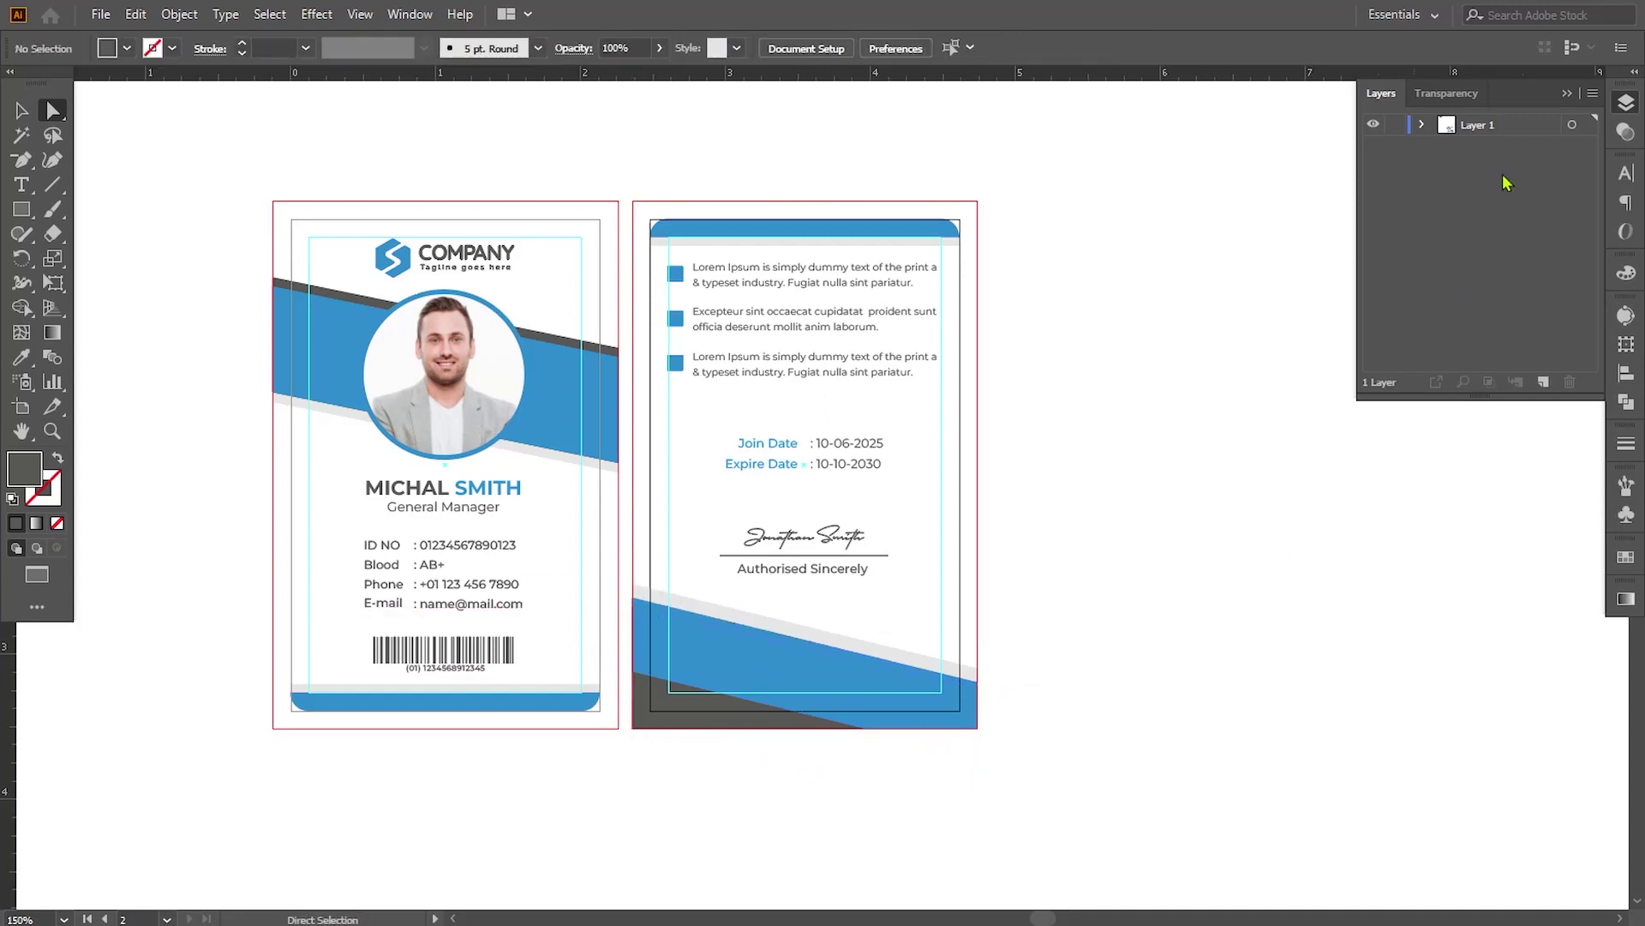
pyautogui.click(1567, 94)
# Draw a 2.38 × 3.64 in rectangle over the back card's full bleed area and fill it with white.
pyautogui.click(21, 210)
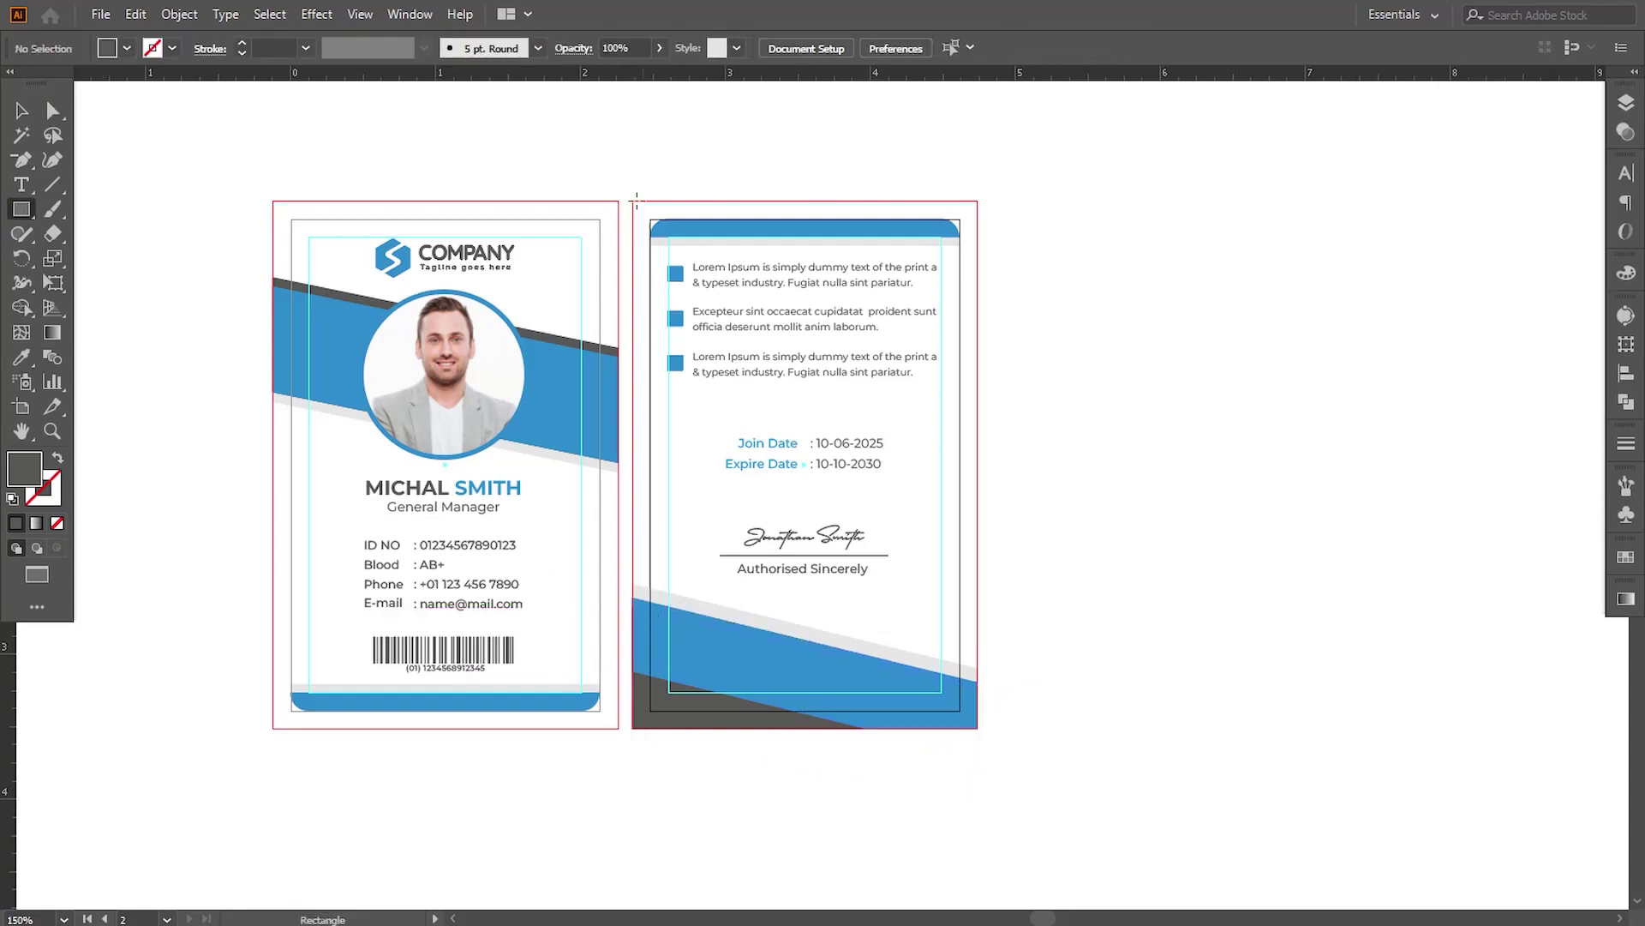
pyautogui.moveTo(633, 202); pyautogui.dragTo(977, 727)
pyautogui.doubleClick(37, 463)
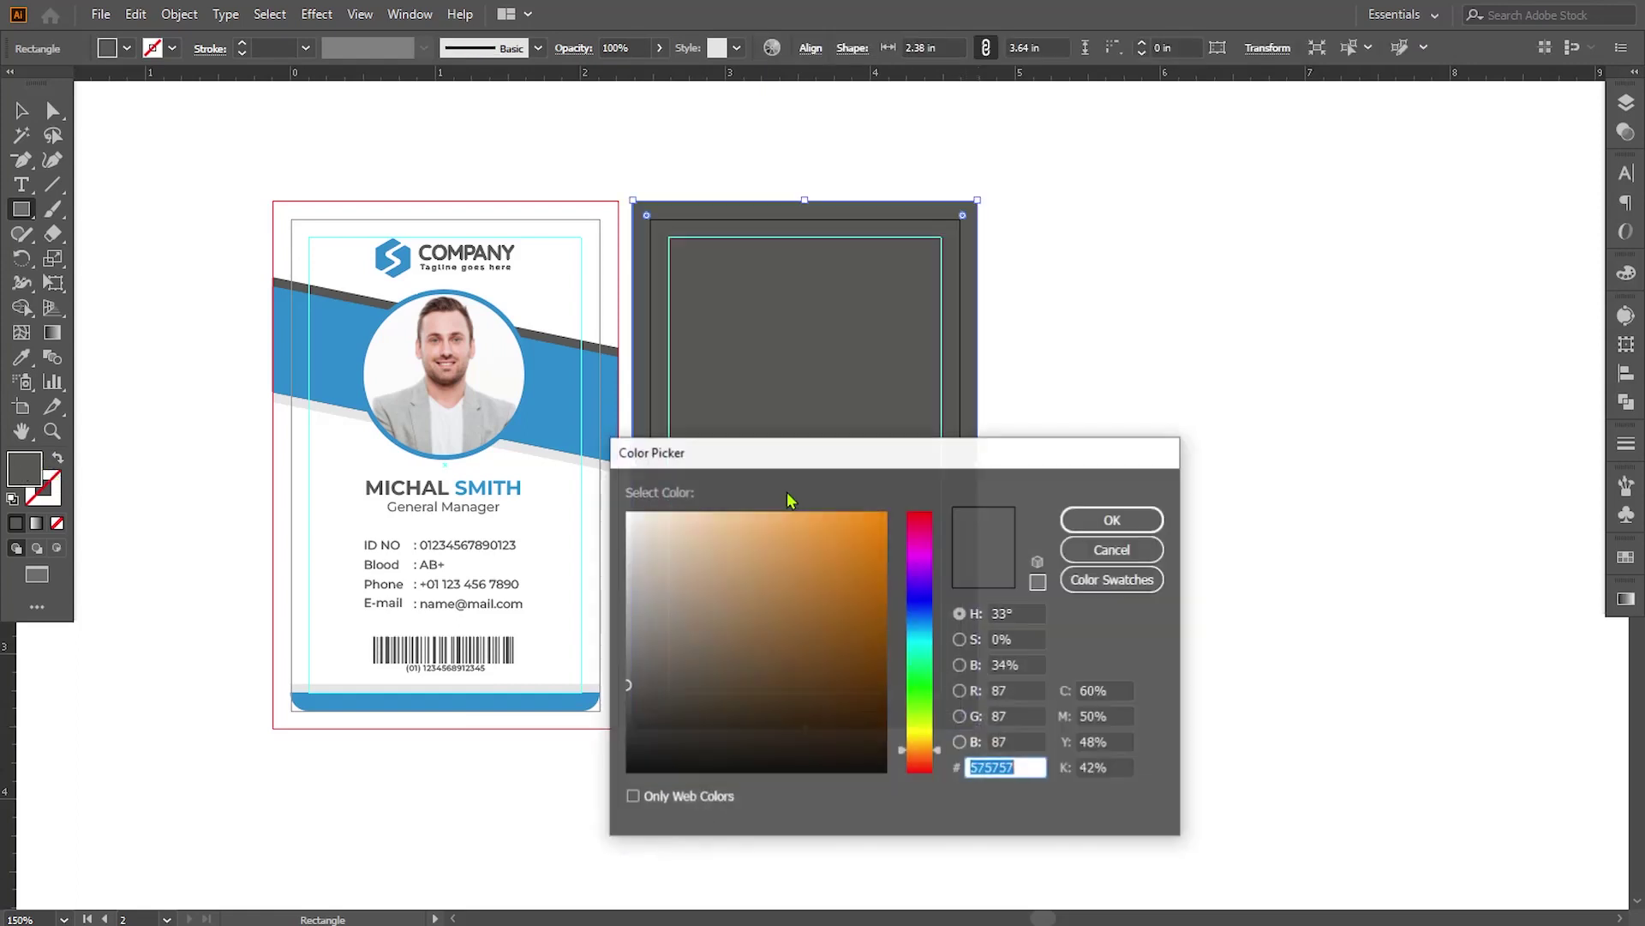
pyautogui.click(623, 503)
pyautogui.click(1105, 521)
# Send the white background rectangle to the back, behind all of the back card's artwork, and deselect it.
pyautogui.rightClick(901, 512)
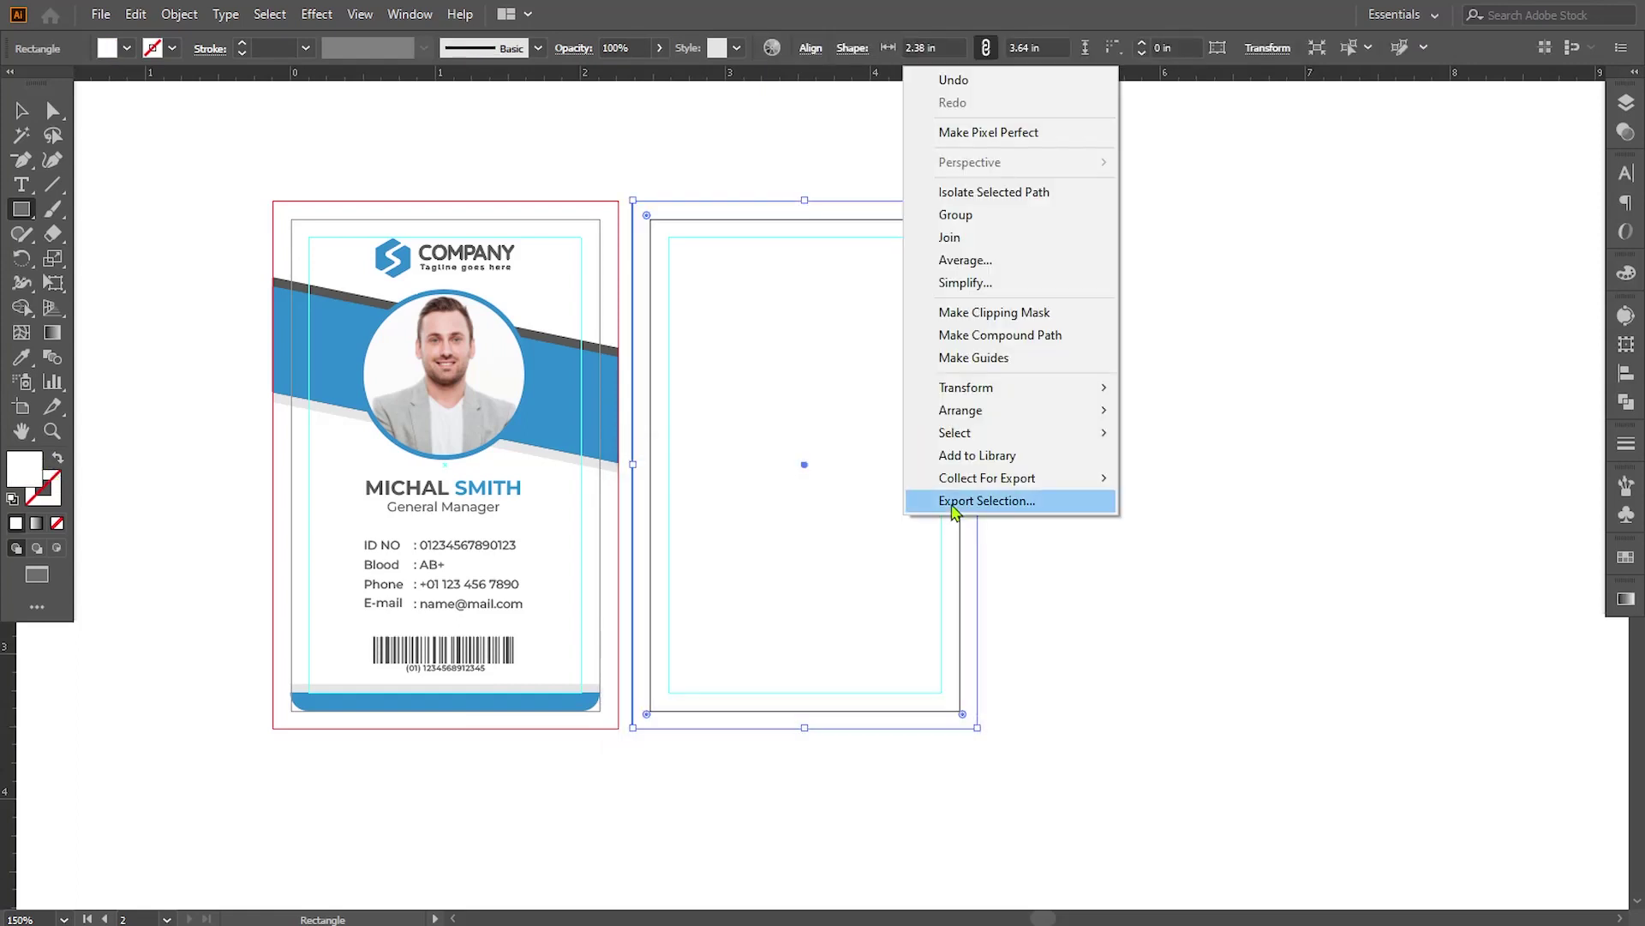
pyautogui.moveTo(999, 420)
pyautogui.click(1140, 477)
pyautogui.click(21, 113)
pyautogui.click(137, 240)
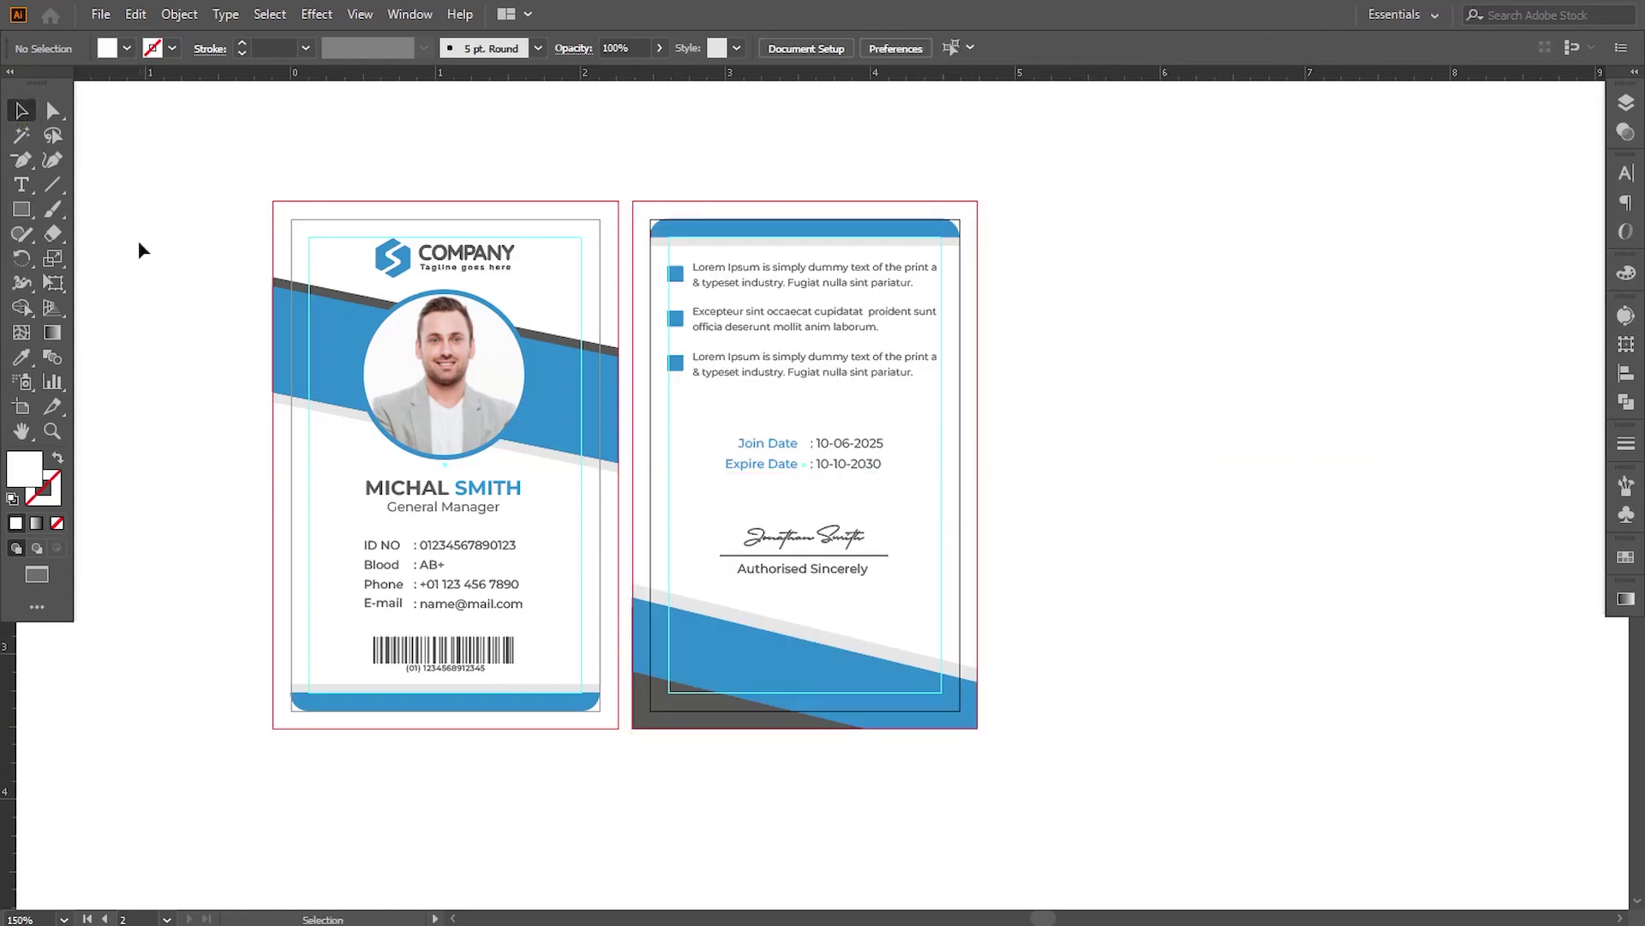
pyautogui.hotkey('ctrl', '=')
pyautogui.moveTo(1276, 553); pyautogui.dragTo(1440, 573)
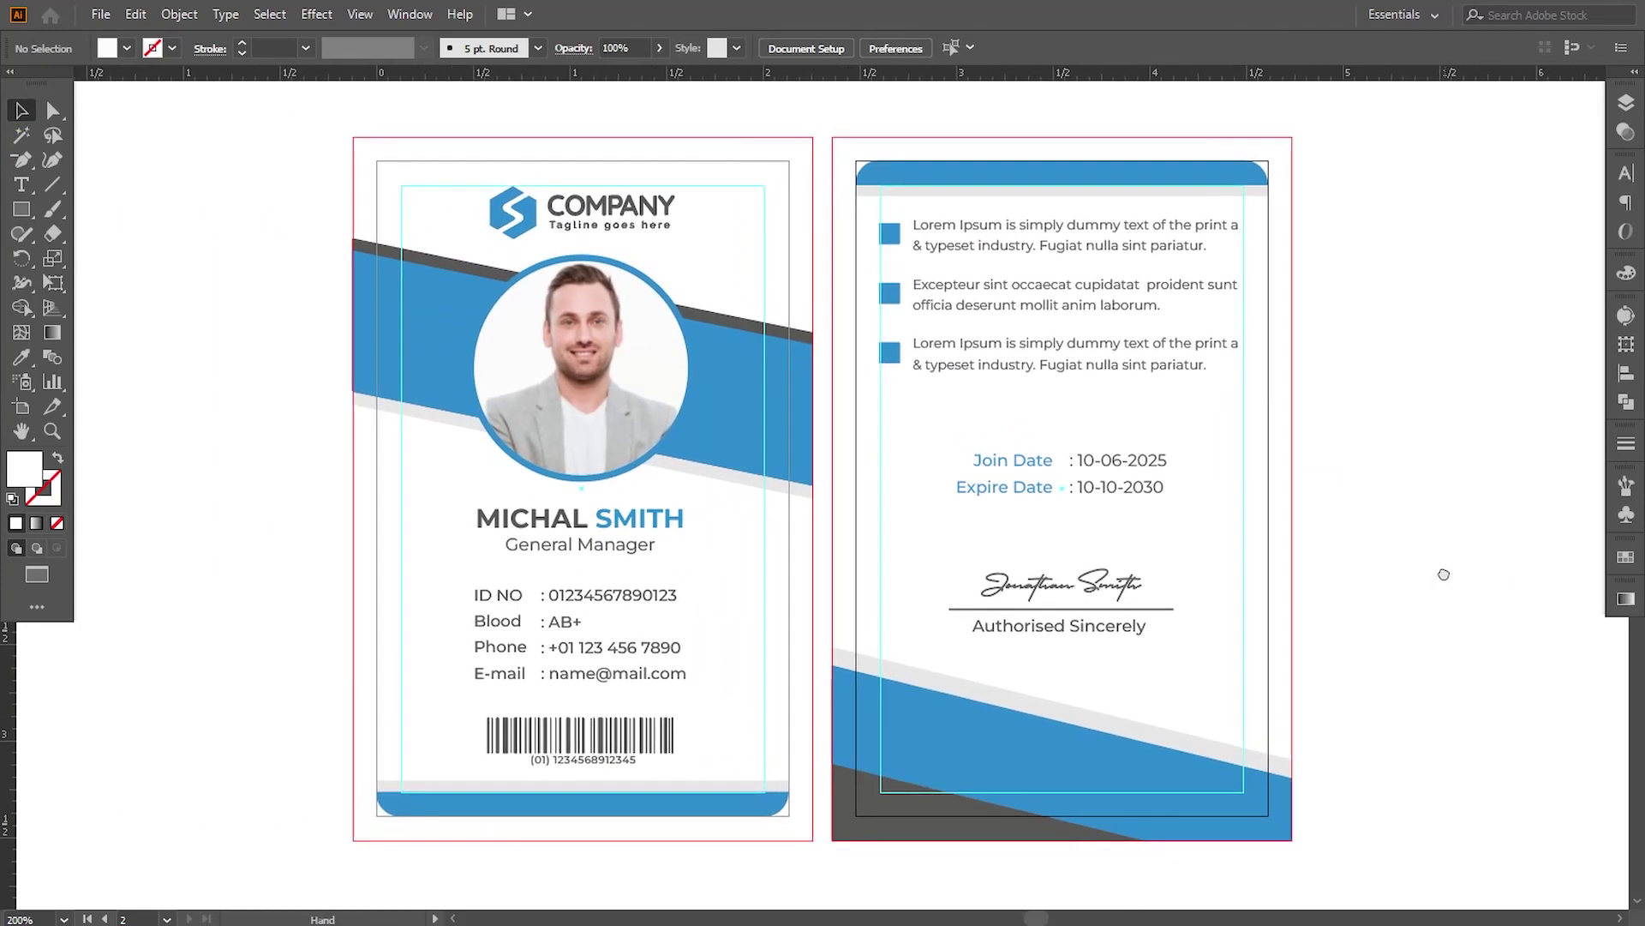